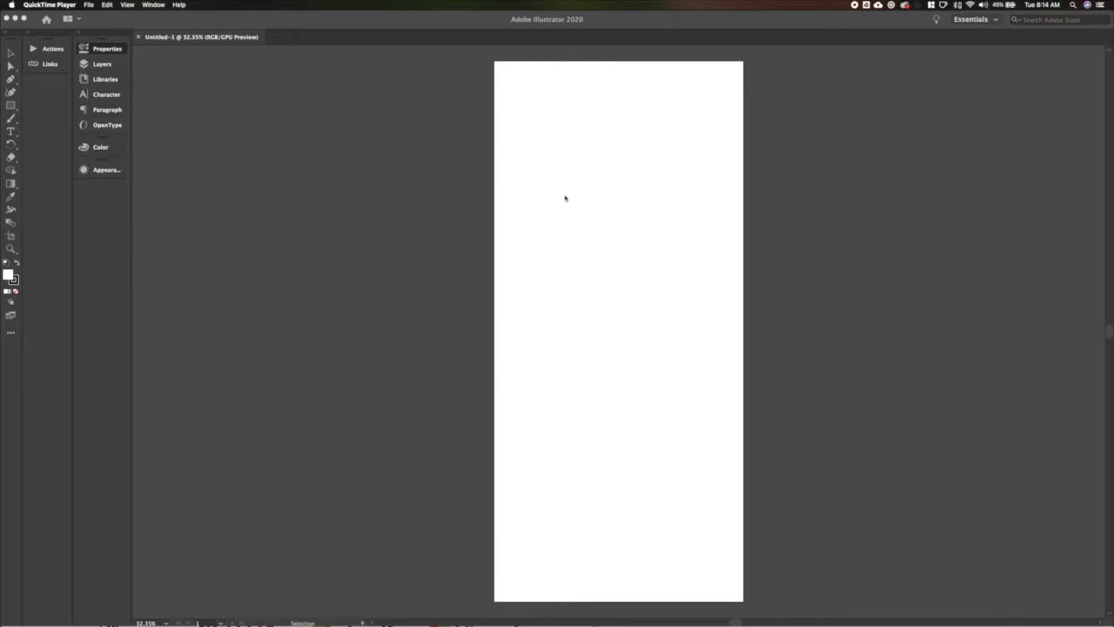
# Bring the blank Untitled-1 artboard forward with the Rectangle tool ready.
pyautogui.click(565, 198)
pyautogui.press('m')
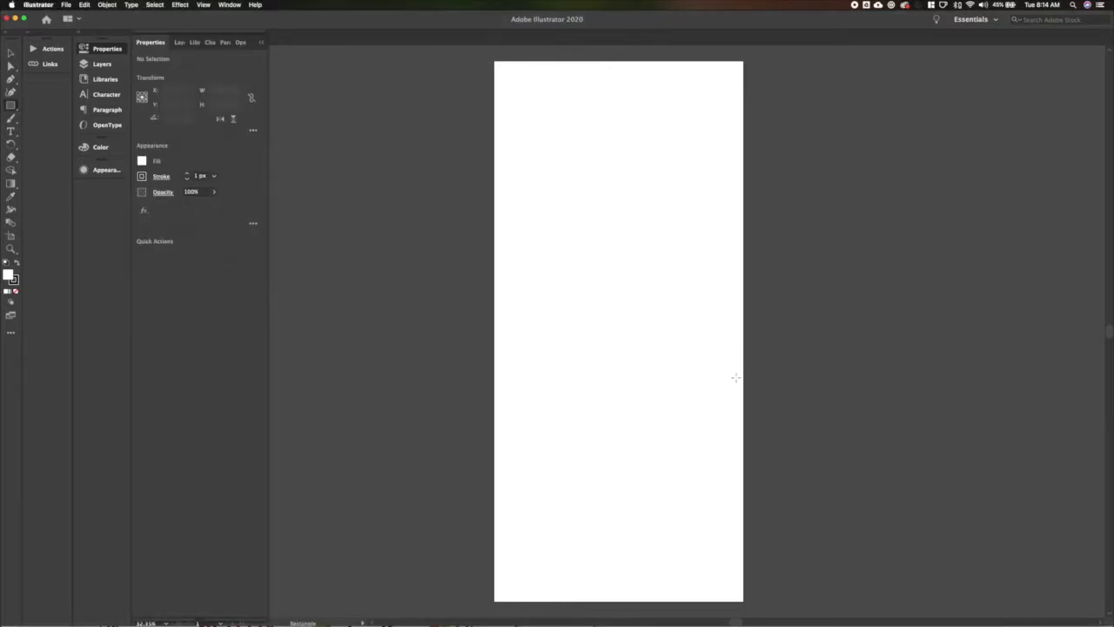
# Draw a light-grey filled rectangle across the top half of the artboard.
pyautogui.click(653, 329)
pyautogui.click(528, 340)
pyautogui.moveTo(493, 60)
pyautogui.mouseDown()
pyautogui.moveTo(549, 151)
pyautogui.moveTo(743, 366)
pyautogui.moveTo(744, 320)
pyautogui.mouseUp()
pyautogui.click(16, 263)
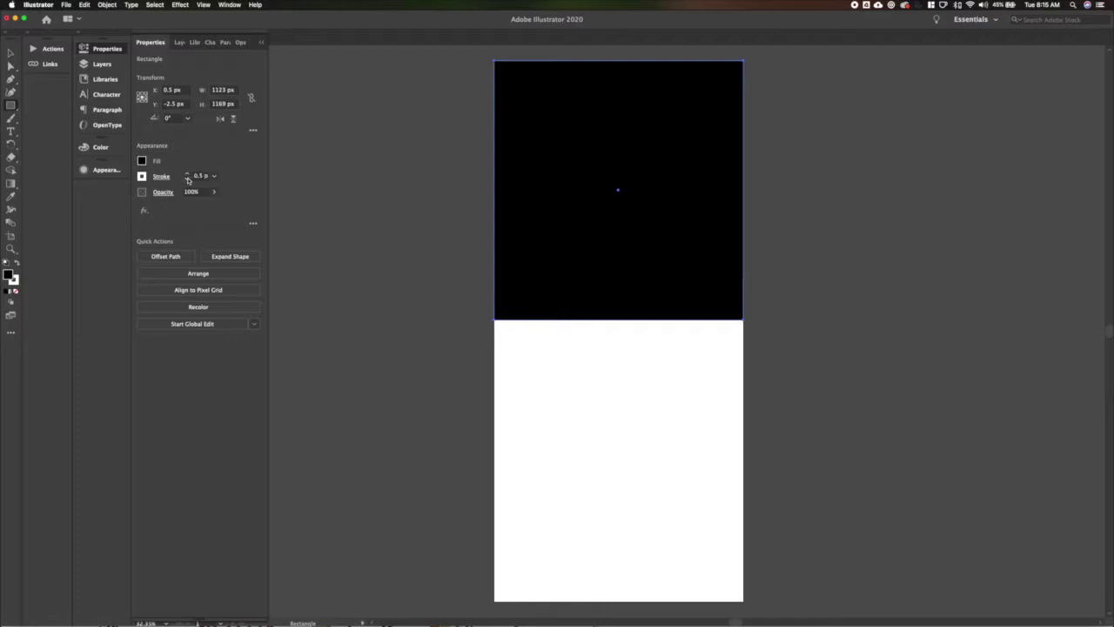
pyautogui.click(142, 160)
pyautogui.click(97, 235)
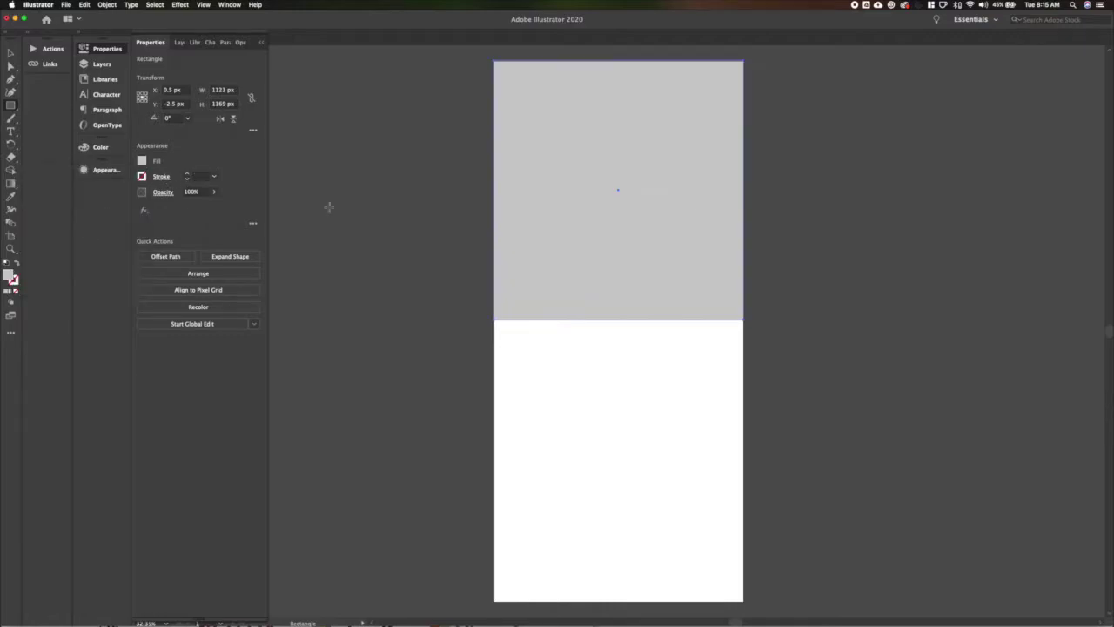
# Label the grey rectangle 'MAP' at 88 px, then start a text box below it.
pyautogui.press('t')
pyautogui.click(566, 190)
pyautogui.write('MAP')
pyautogui.press('super+a')
pyautogui.press('super+shift+period')
pyautogui.press('super+shift+period')
pyautogui.press('super+shift+period')
pyautogui.press('super+shift+period')
pyautogui.press('super+shift+period')
pyautogui.press('super+shift+period')
pyautogui.press('super+shift+period')
pyautogui.press('super+shift+period')
pyautogui.press('super+shift+period')
pyautogui.press('super+shift+period')
pyautogui.press('super+shift+period')
pyautogui.press('super+shift+period')
pyautogui.press('super+shift+period')
pyautogui.press('super+shift+period')
pyautogui.press('super+shift+period')
pyautogui.press('super+shift+period')
pyautogui.press('super+shift+period')
pyautogui.press('super+shift+period')
pyautogui.press('super+shift+period')
pyautogui.press('super+shift+period')
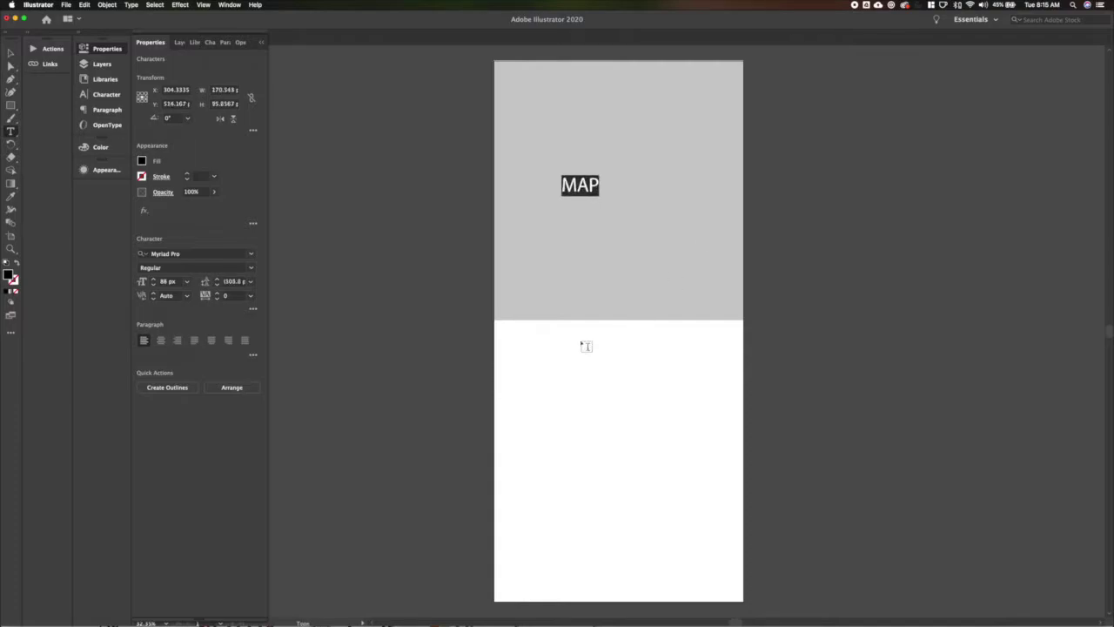
pyautogui.press('Escape')
pyautogui.click(567, 353)
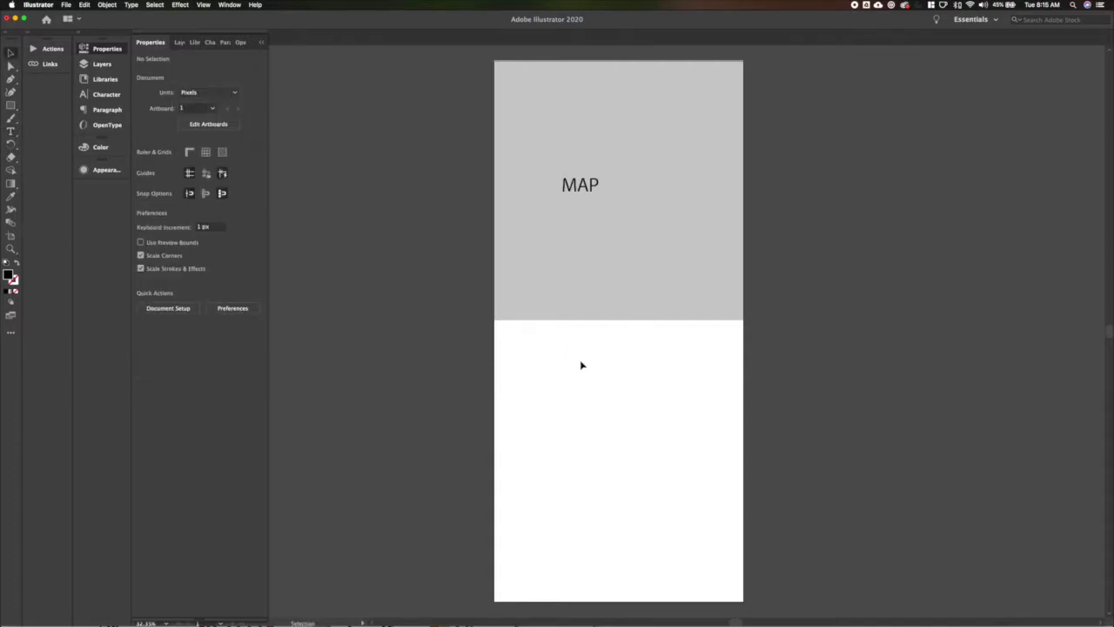
pyautogui.press('t')
pyautogui.click(524, 357)
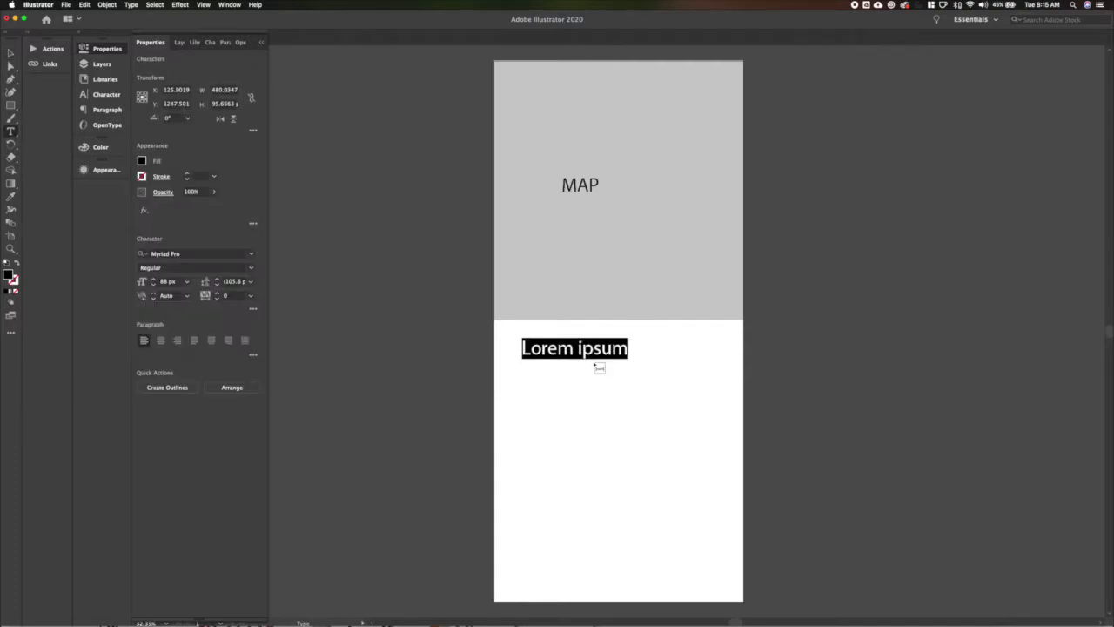
# Type the heading 'Bus Name/Route Name' and set it to 66 px.
pyautogui.write('Bus Name/Route Name')
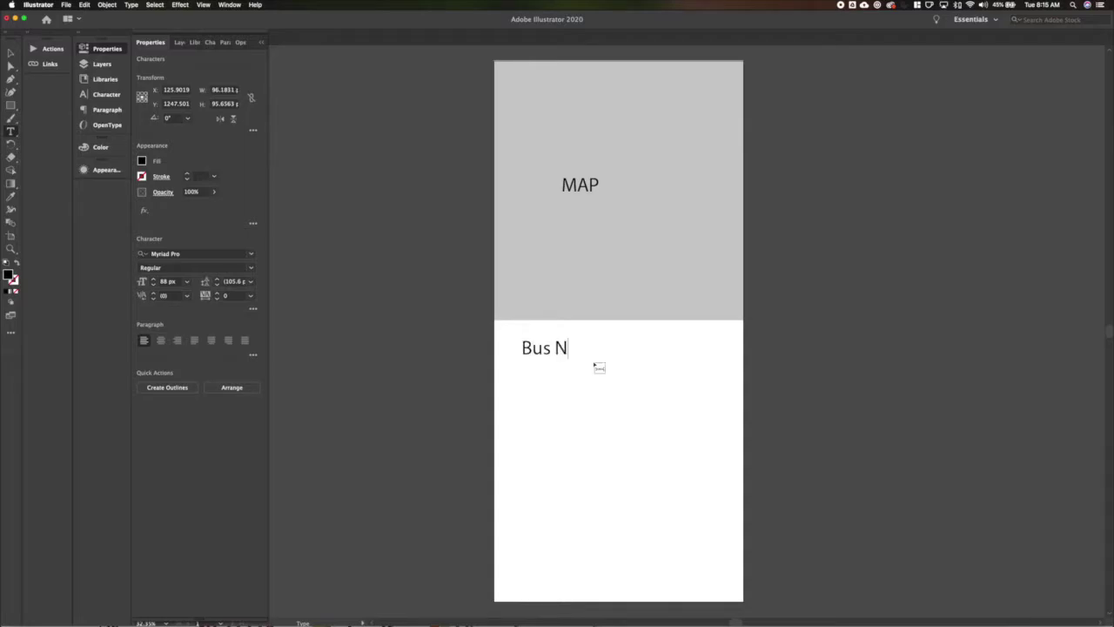
pyautogui.press('super+a')
pyautogui.press('super+shift+comma')
pyautogui.press('super+shift+comma')
pyautogui.press('super+shift+comma')
pyautogui.press('super+shift+comma')
pyautogui.press('super+shift+comma')
pyautogui.press('super+shift+comma')
pyautogui.press('super+shift+comma')
pyautogui.press('super+shift+comma')
pyautogui.press('super+shift+comma')
pyautogui.press('super+shift+comma')
pyautogui.press('super+shift+comma')
pyautogui.press('super+shift+a')
# Copy the heading below as 'Stop / location' and duplicate it down the page.
pyautogui.press('v')
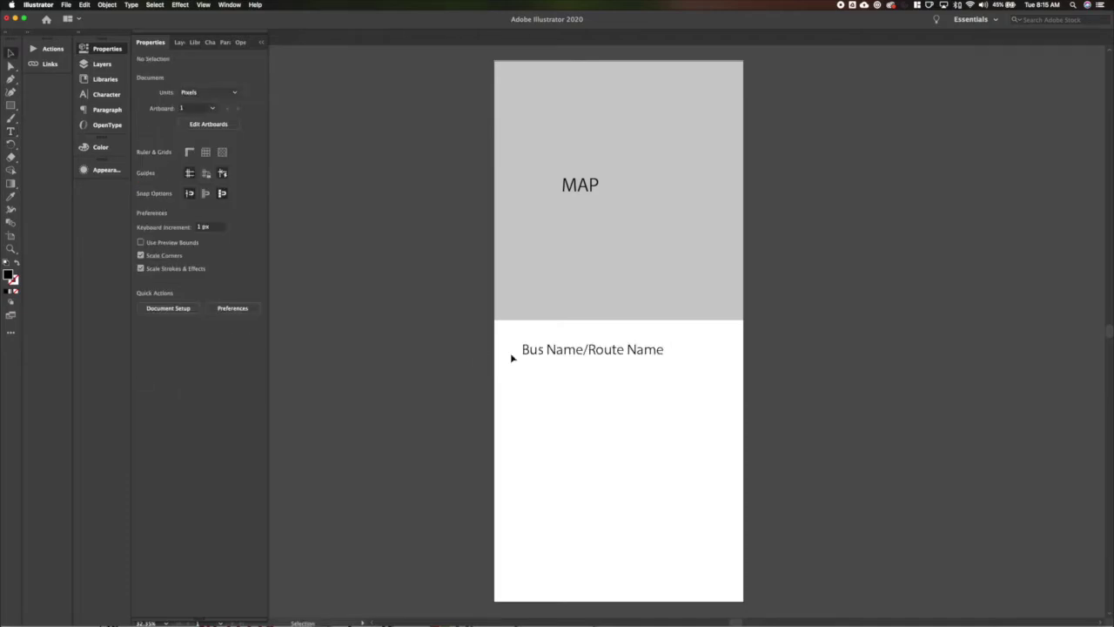
pyautogui.click(543, 353)
pyautogui.keyDown('alt'); pyautogui.moveTo(546, 356); pyautogui.dragTo(544, 397); pyautogui.keyUp('alt')
pyautogui.doubleClick(544, 397)
pyautogui.press('super+a')
pyautogui.write('Stop / location')
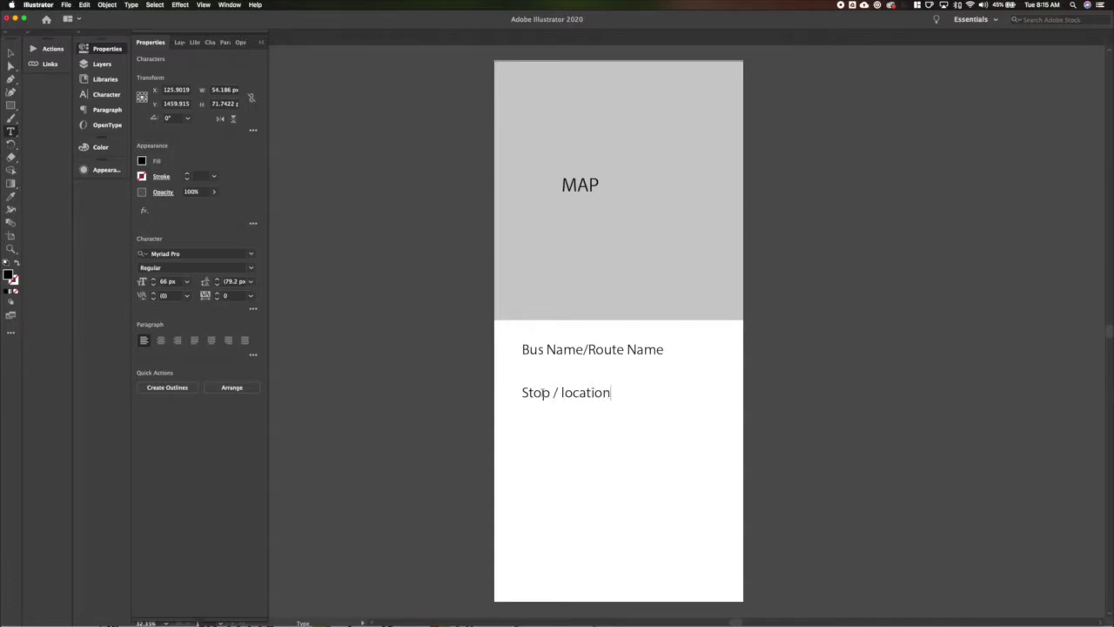
pyautogui.press('Escape')
pyautogui.press('super+shift+a')
pyautogui.moveTo(546, 396); pyautogui.dragTo(644, 609)
# Distribute the five stop labels evenly by vertical centres and reduce their font size.
pyautogui.press('super+a')
pyautogui.click(253, 400)
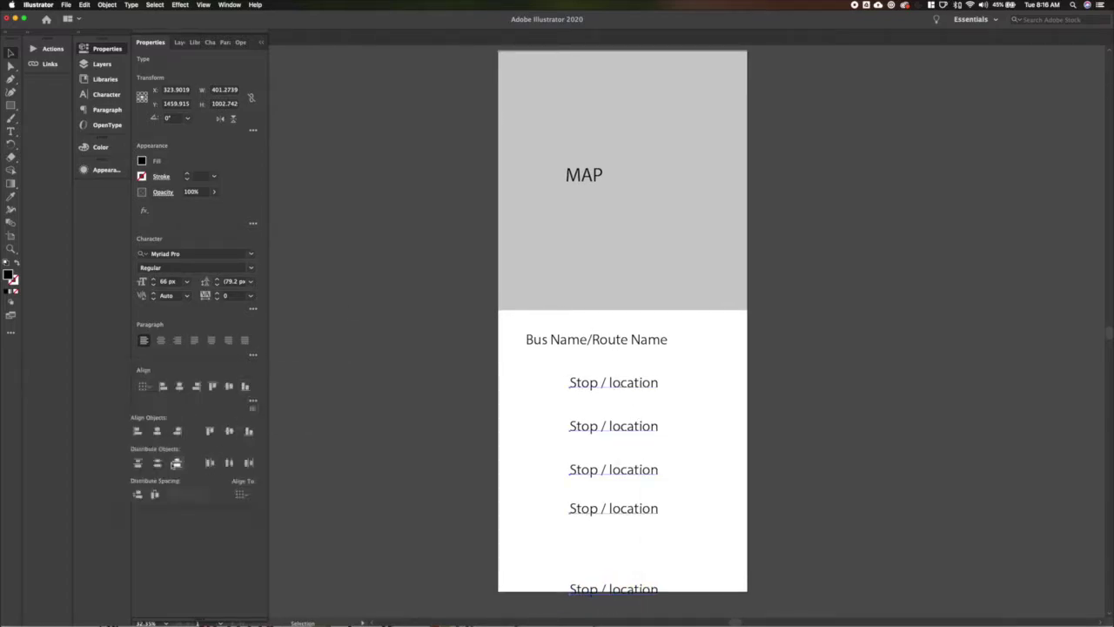
pyautogui.click(178, 463)
pyautogui.press('super+shift+comma')
pyautogui.press('super+shift+comma')
pyautogui.press('super+shift+comma')
pyautogui.press('super+shift+comma')
pyautogui.press('super+shift+comma')
pyautogui.press('super+shift+comma')
pyautogui.press('super+shift+comma')
pyautogui.press('super+shift+comma')
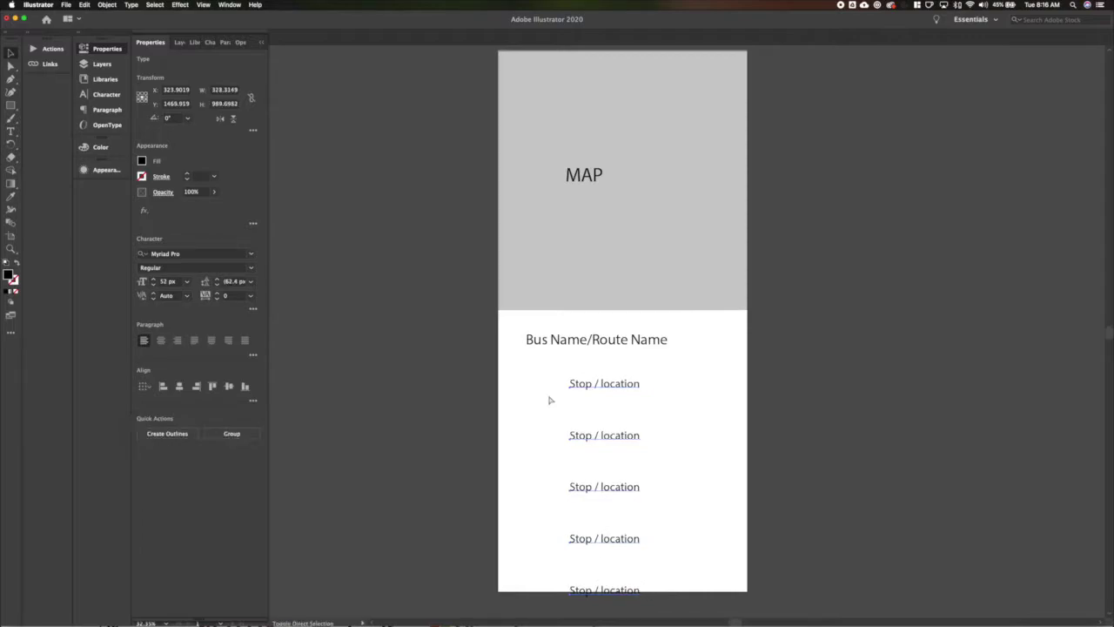
# Draw a vertical route line beside the stop labels with a black 6 px stroke.
pyautogui.press('l')
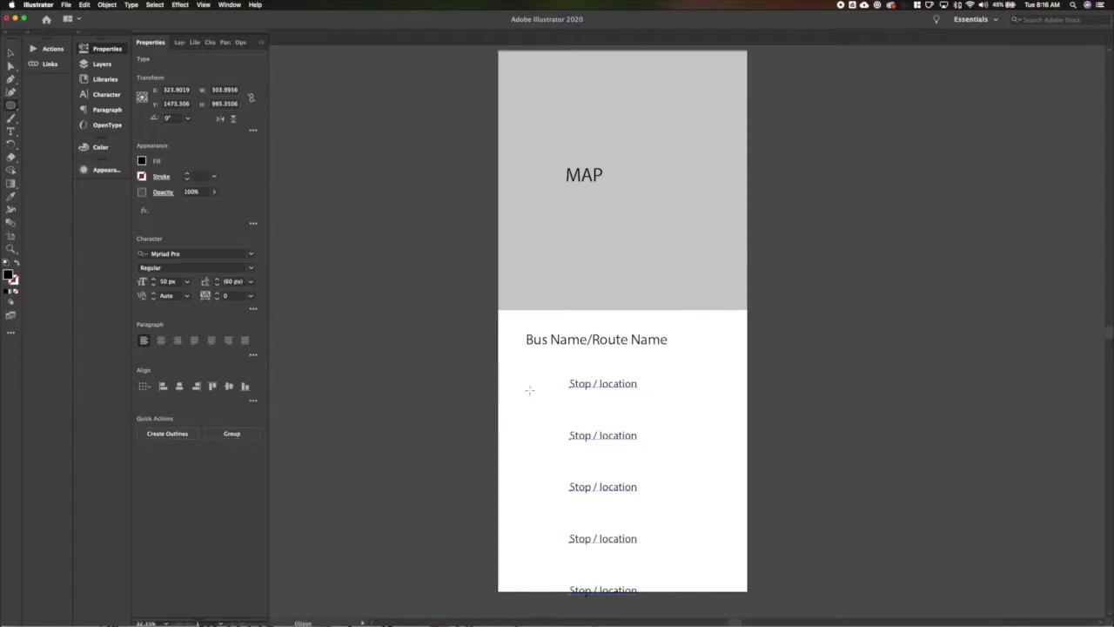
pyautogui.press('\\')
pyautogui.moveTo(529, 384); pyautogui.dragTo(528, 599)
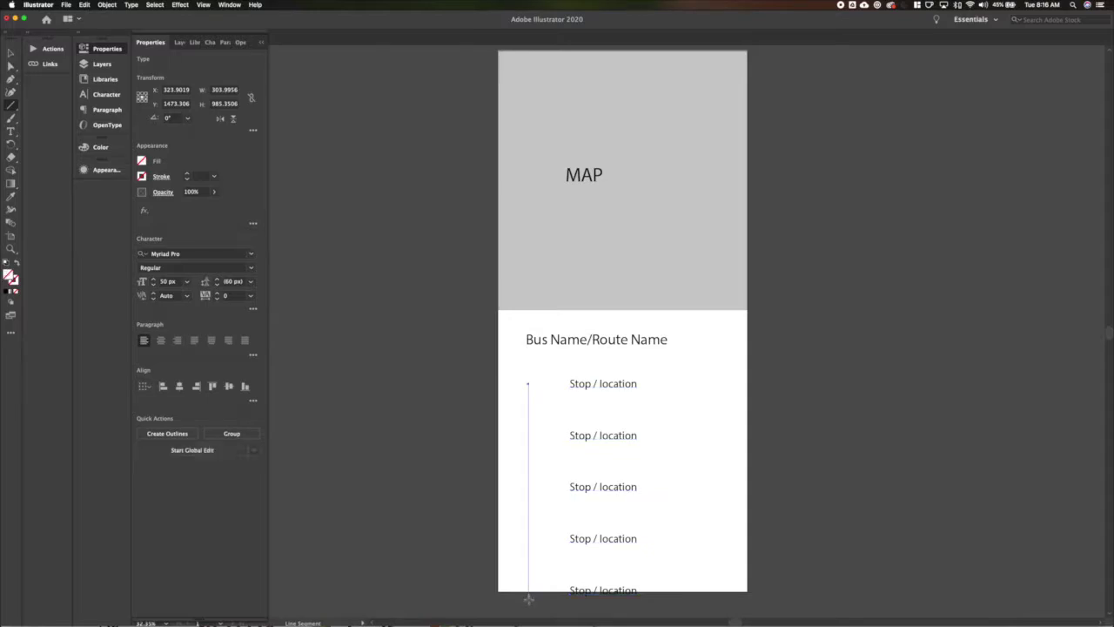
pyautogui.press('v')
pyautogui.click(188, 175)
pyautogui.click(187, 173)
pyautogui.click(141, 176)
pyautogui.click(30, 248)
# Add a white-filled circle at the line's top and copy it to each stop.
pyautogui.press('a')
pyautogui.click(528, 384)
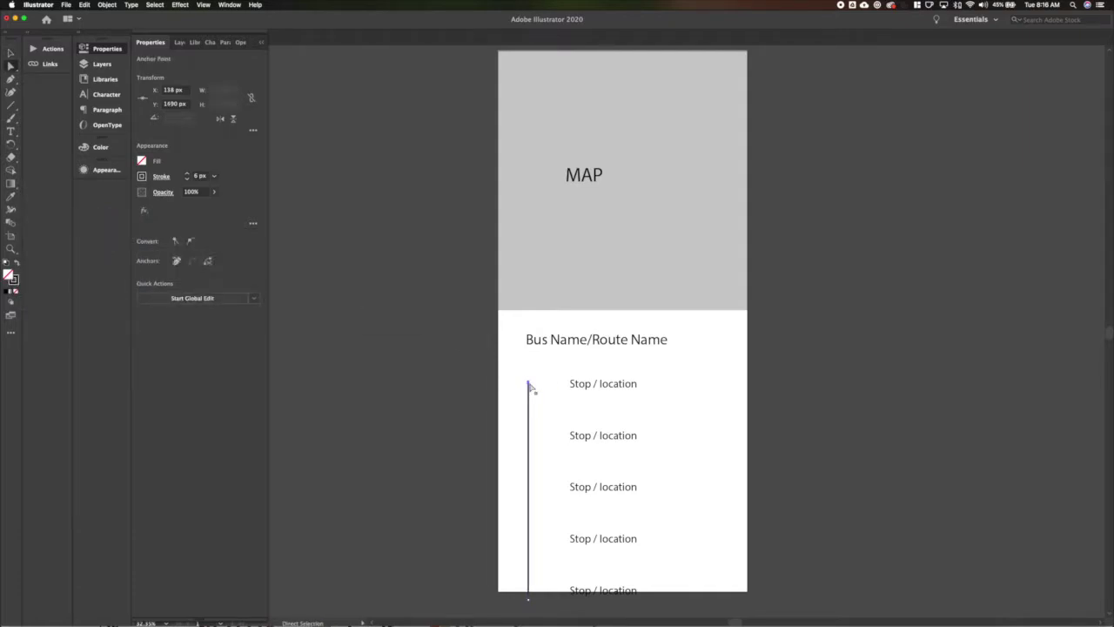
pyautogui.press('l')
pyautogui.moveTo(520, 378); pyautogui.dragTo(536, 390)
pyautogui.click(142, 160)
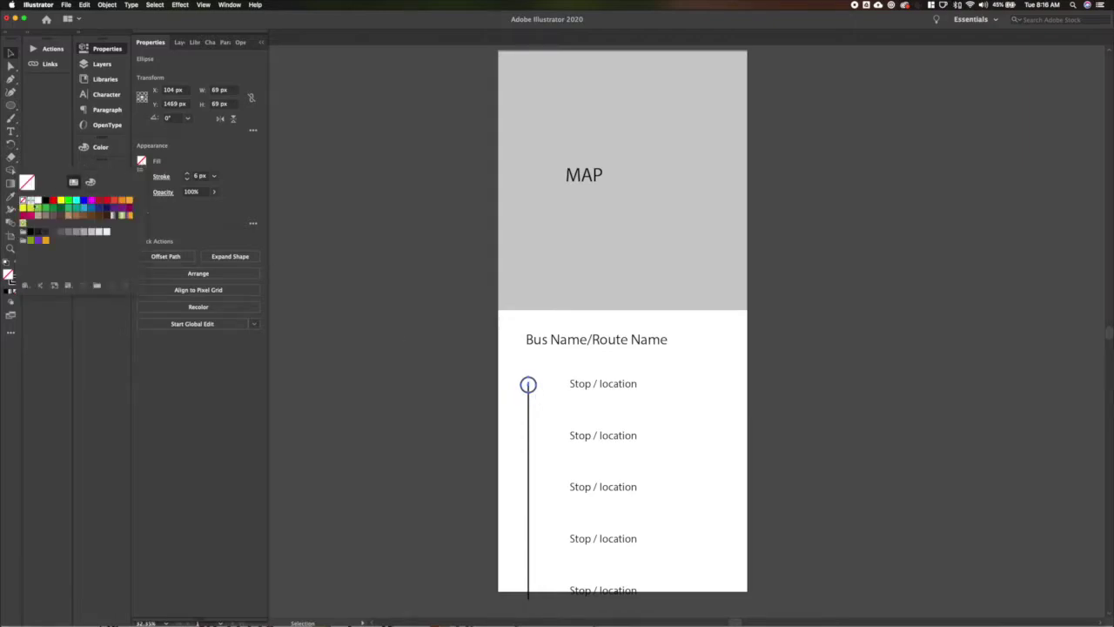
pyautogui.click(32, 201)
pyautogui.click(545, 415)
pyautogui.moveTo(529, 384); pyautogui.dragTo(534, 592)
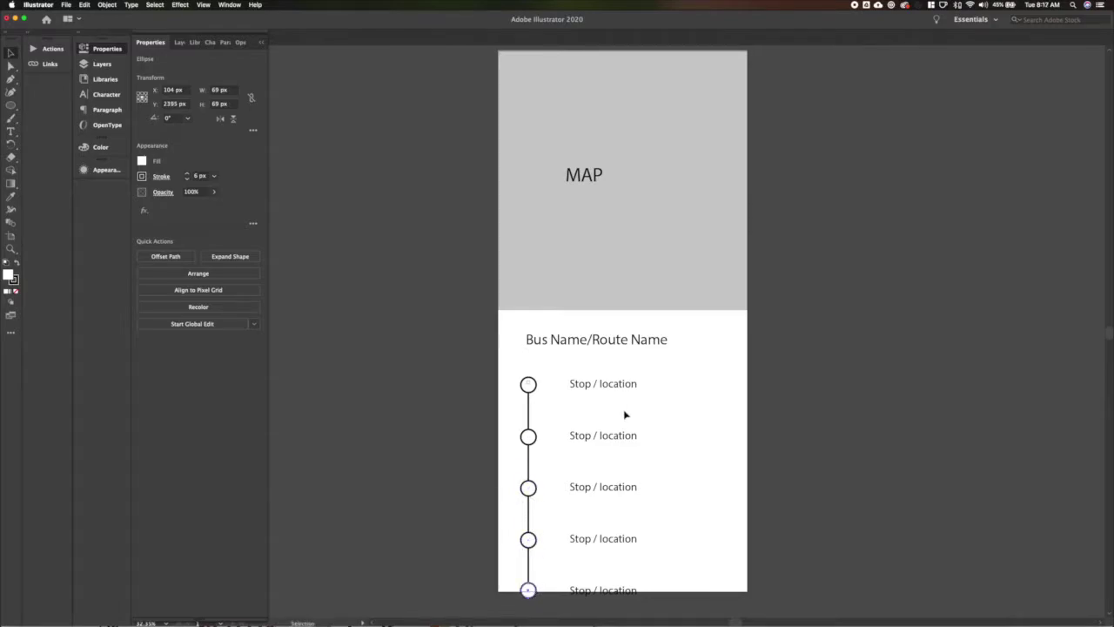
# Retype the first stop label as 'Your stop / Location'.
pyautogui.press('t')
pyautogui.click(601, 386)
pyautogui.press('super+a')
pyautogui.write('T')
pyautogui.press('BackSpace')
pyautogui.write('Y')
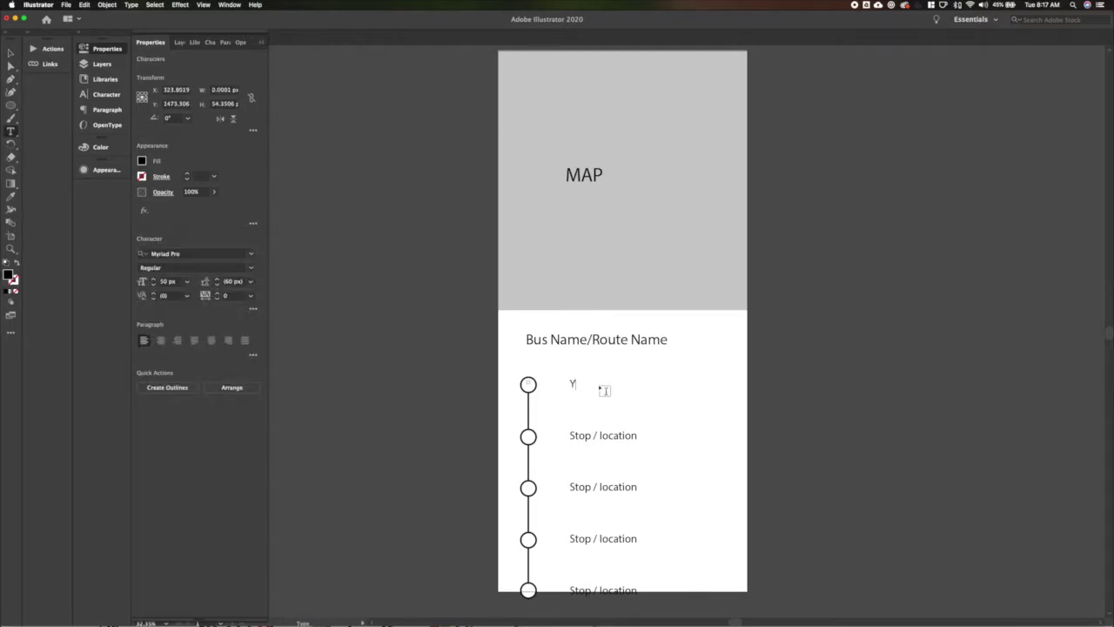
pyautogui.write('our stop / Location')
pyautogui.press('Escape')
pyautogui.click(437, 387)
# Nudge the Bus Name/Route Name heading slightly left.
pyautogui.click(533, 342)
pyautogui.press('Left')
pyautogui.press('Left')
pyautogui.press('Left')
pyautogui.click(420, 380)
# Fill the bottom two stop circles grey.
pyautogui.click(526, 581)
pyautogui.keyDown('shift'); pyautogui.click(528, 537); pyautogui.keyUp('shift')
pyautogui.click(142, 161)
pyautogui.click(67, 236)
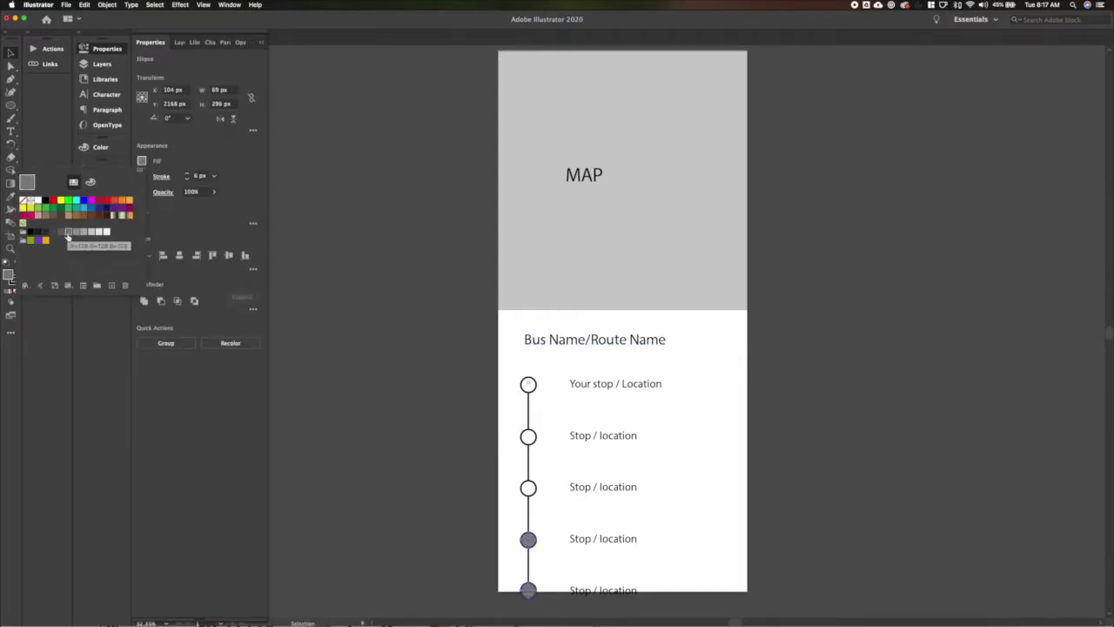
pyautogui.click(461, 497)
pyautogui.click(461, 497)
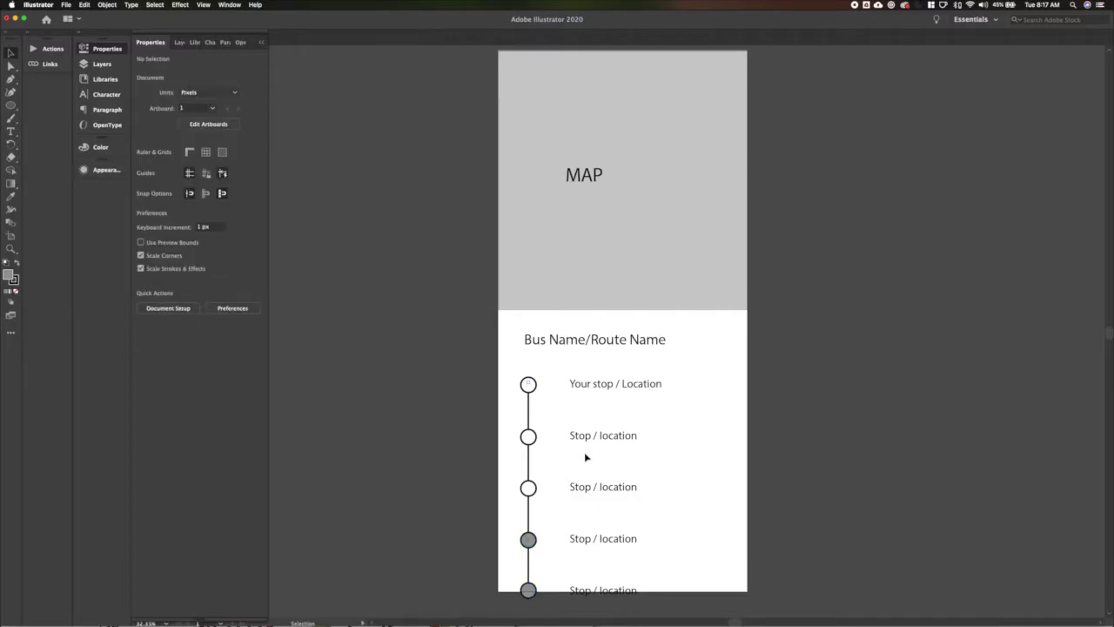
# Select the MAP label in the grey map area.
pyautogui.click(589, 178)
pyautogui.scroll(2, 609, 227)
pyautogui.hscroll(-1, 610, 227)
# Move the MAP label toward the grey area's centre, then delete it.
pyautogui.moveTo(619, 240); pyautogui.dragTo(648, 250)
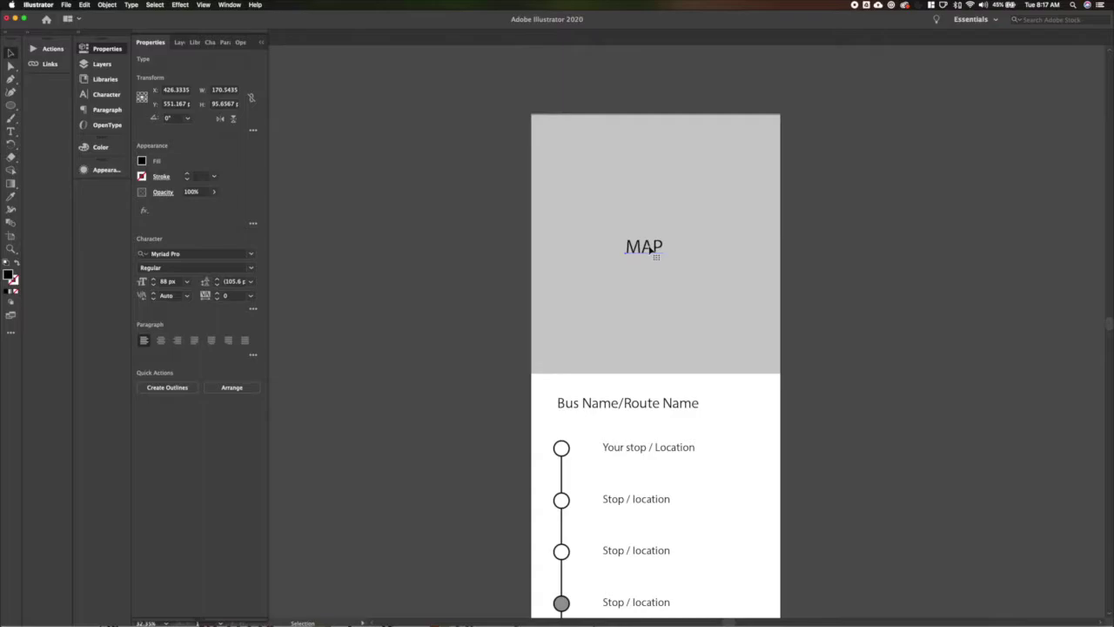
pyautogui.press('Delete')
pyautogui.press('l')
pyautogui.press('v')
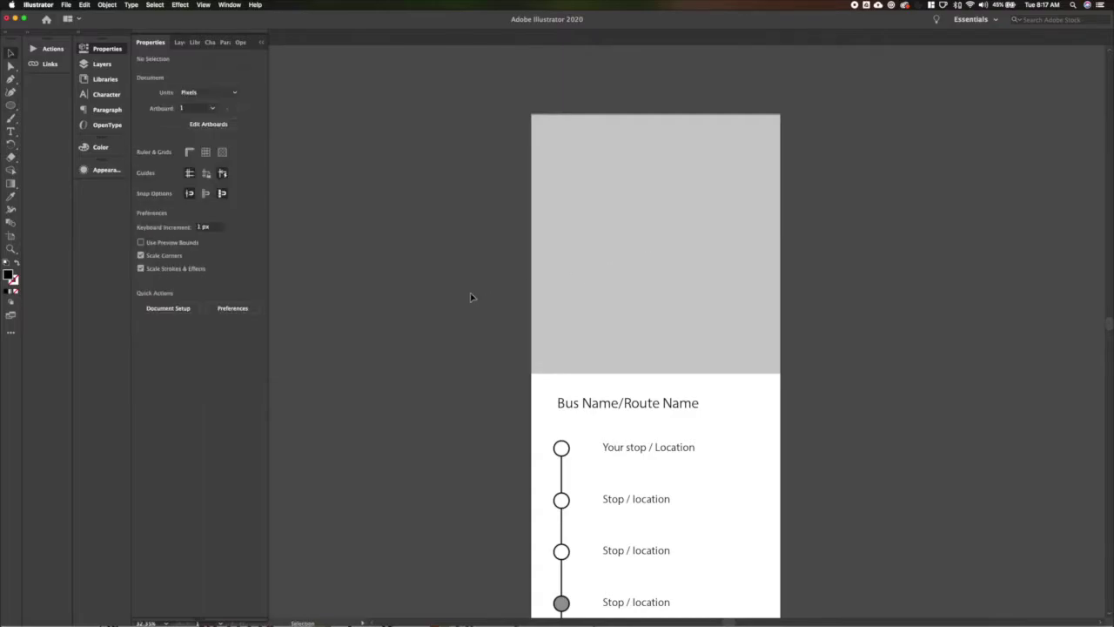
# Restore the MAP label and drop the map screenshot onto the artboard.
pyautogui.hotkey('ctrl', 'z')
pyautogui.scroll(-4, 470, 297)
pyautogui.hscroll(2, 470, 298)
pyautogui.scroll(1, 470, 297)
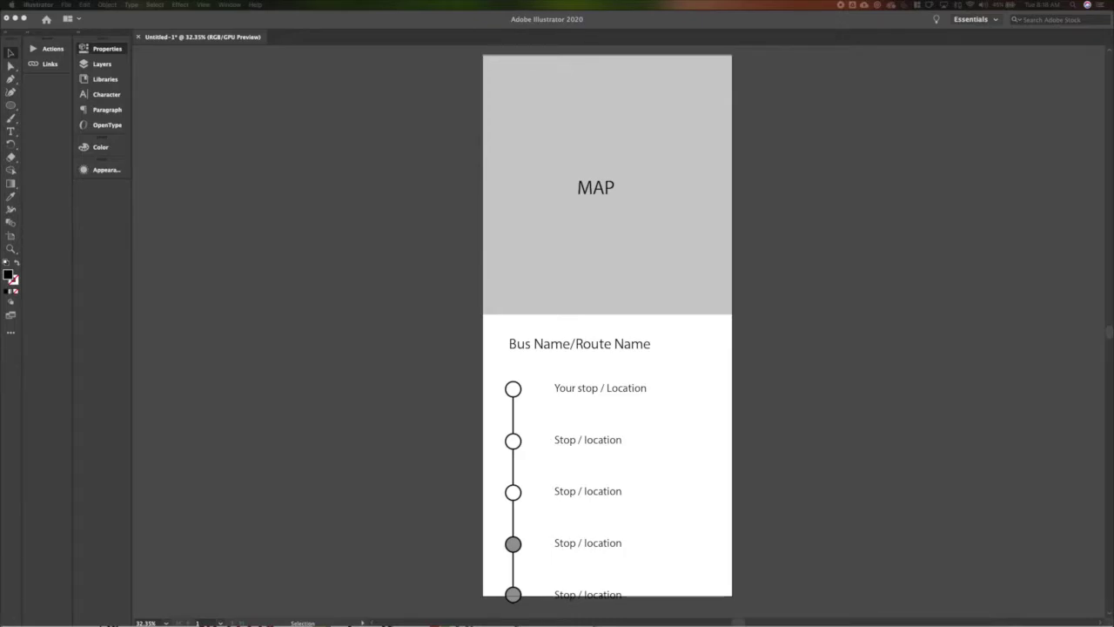
pyautogui.moveTo(148, 187); pyautogui.dragTo(614, 187)
# Scale the Cincinnati map screenshot over the grey area and nudge it slightly up.
pyautogui.moveTo(709, 96); pyautogui.dragTo(711, 90)
pyautogui.press('Right')
pyautogui.press('Up')
pyautogui.press('Up')
pyautogui.press('Up')
pyautogui.press('v')
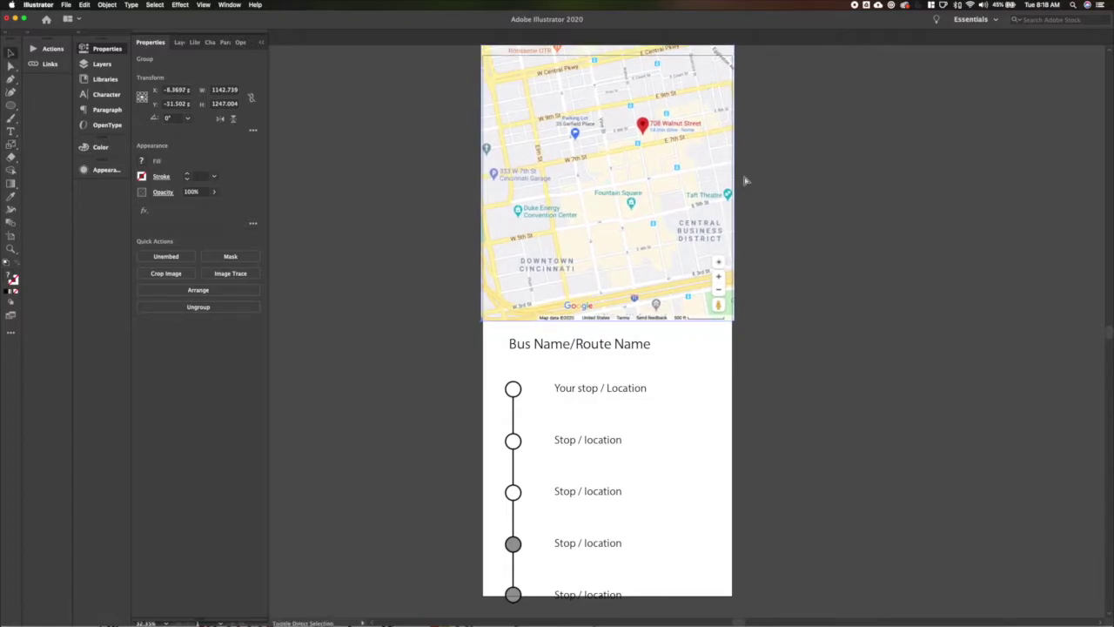
pyautogui.press('super+z')
pyautogui.press('super+shift+z')
pyautogui.click(804, 155)
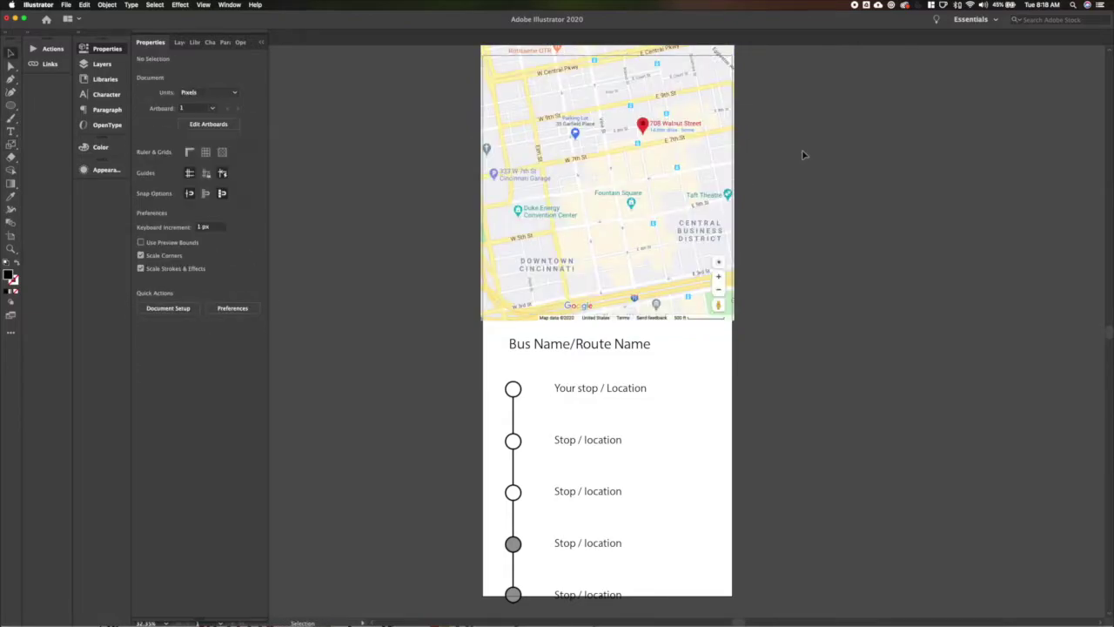
pyautogui.scroll(1, 804, 155)
pyautogui.click(665, 251)
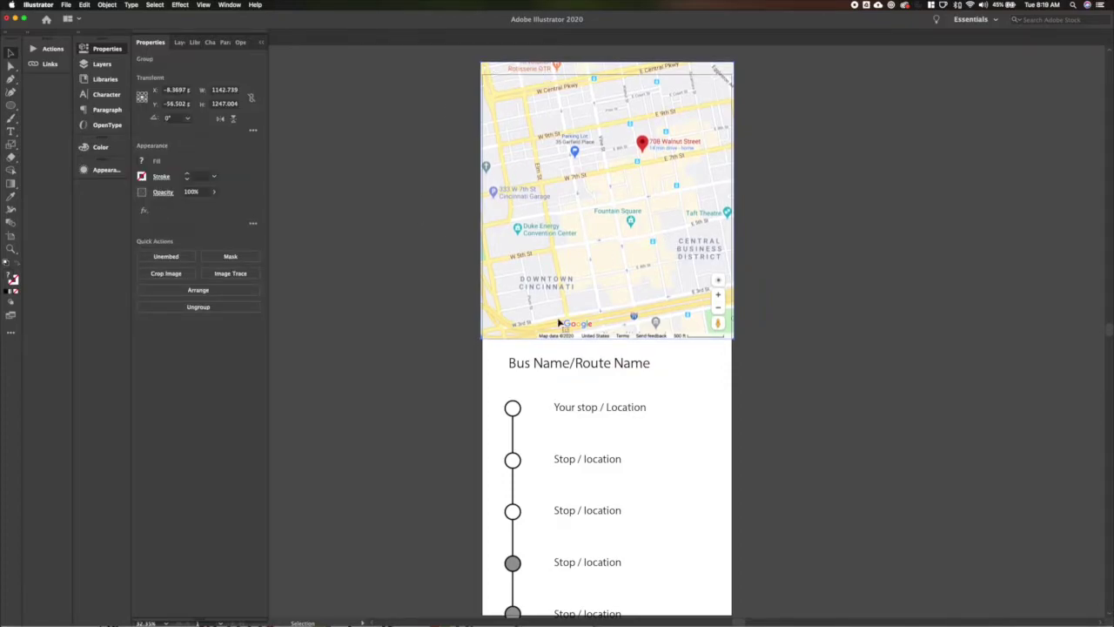
pyautogui.click(470, 368)
pyautogui.scroll(-2, 629, 304)
# Change the stop label font to Source Sans Variable Light.
pyautogui.click(629, 557)
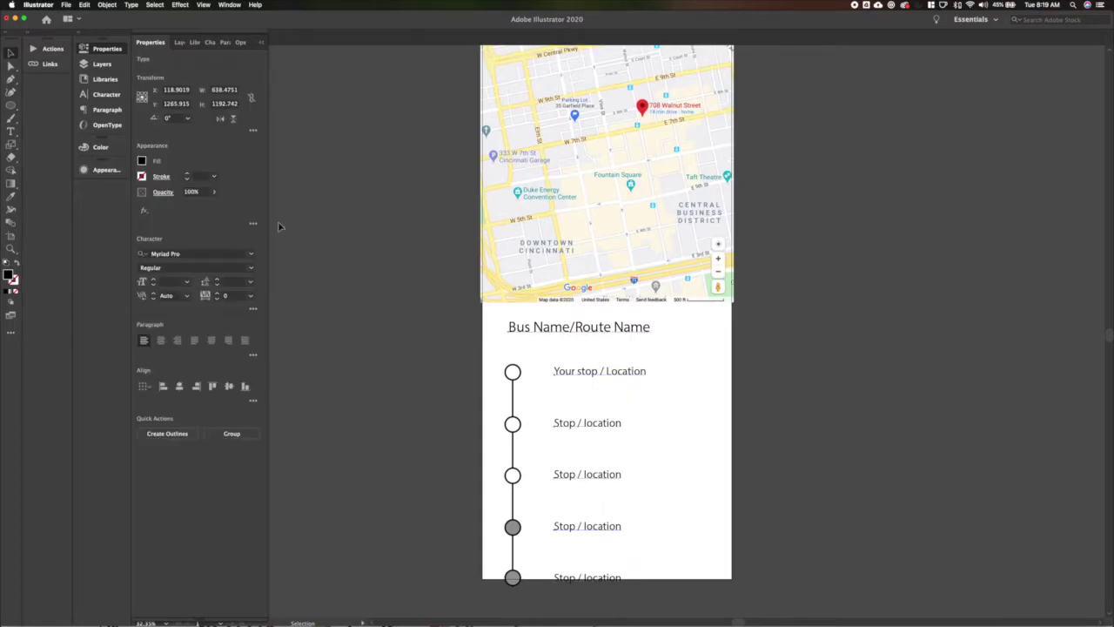
pyautogui.click(200, 253)
pyautogui.write('source')
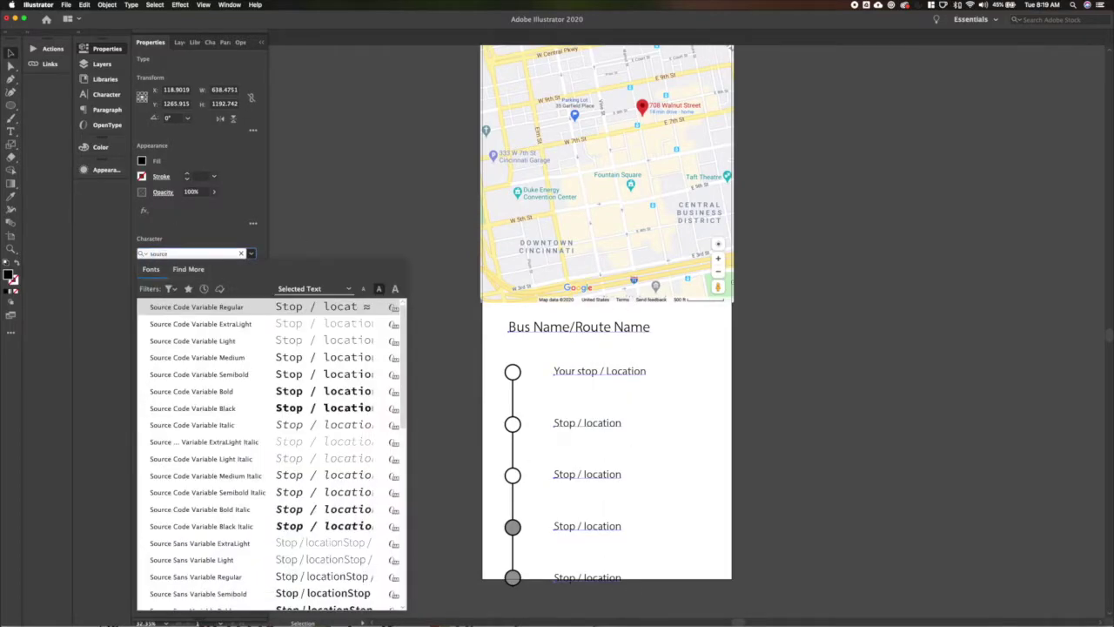
pyautogui.write(' sa')
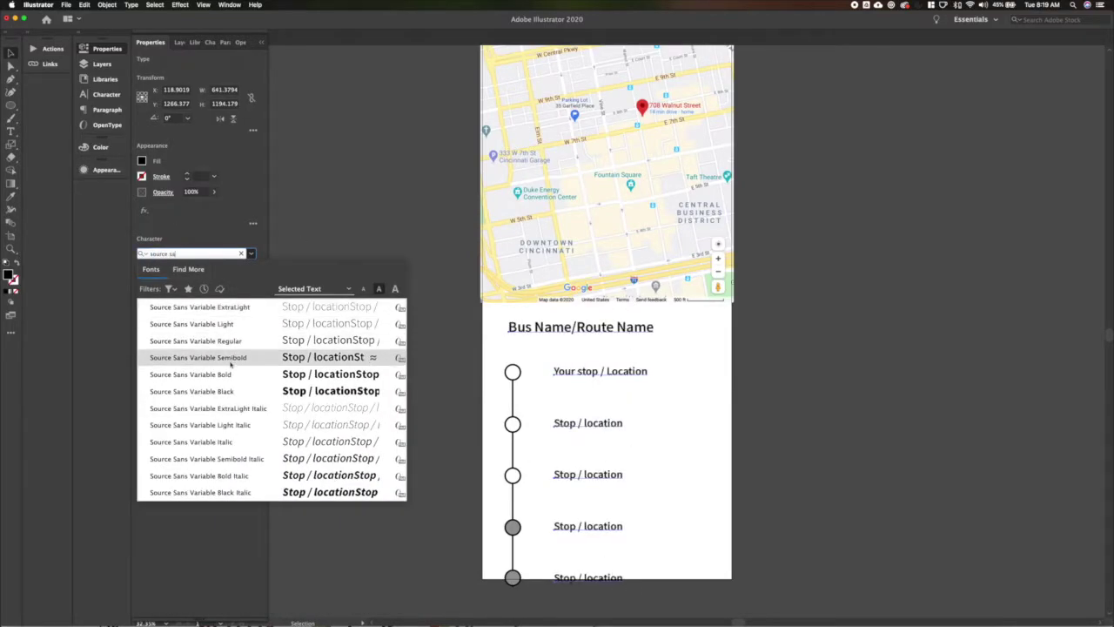
pyautogui.click(232, 323)
pyautogui.click(619, 345)
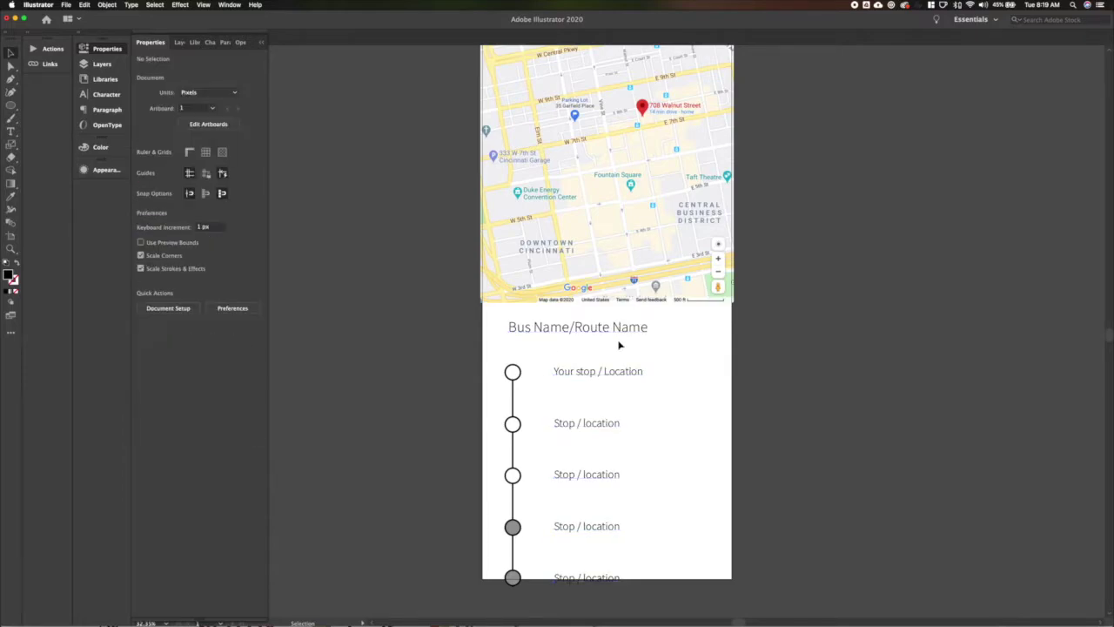
# Nudge the five stop labels left and select the heading's text for replacement.
pyautogui.moveTo(562, 355); pyautogui.dragTo(623, 586)
pyautogui.hotkey('shift', 'Left')
pyautogui.hotkey('shift', 'Left')
pyautogui.hotkey('shift', 'Left')
pyautogui.hotkey('shift', 'Left')
pyautogui.hotkey('shift', 'Left')
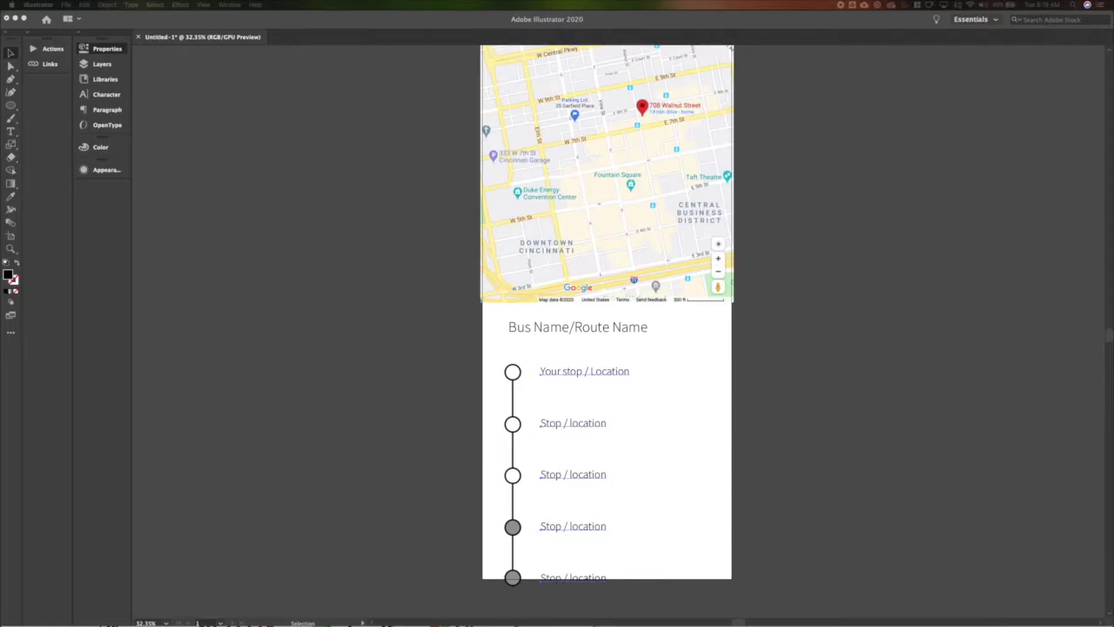
pyautogui.doubleClick(576, 327)
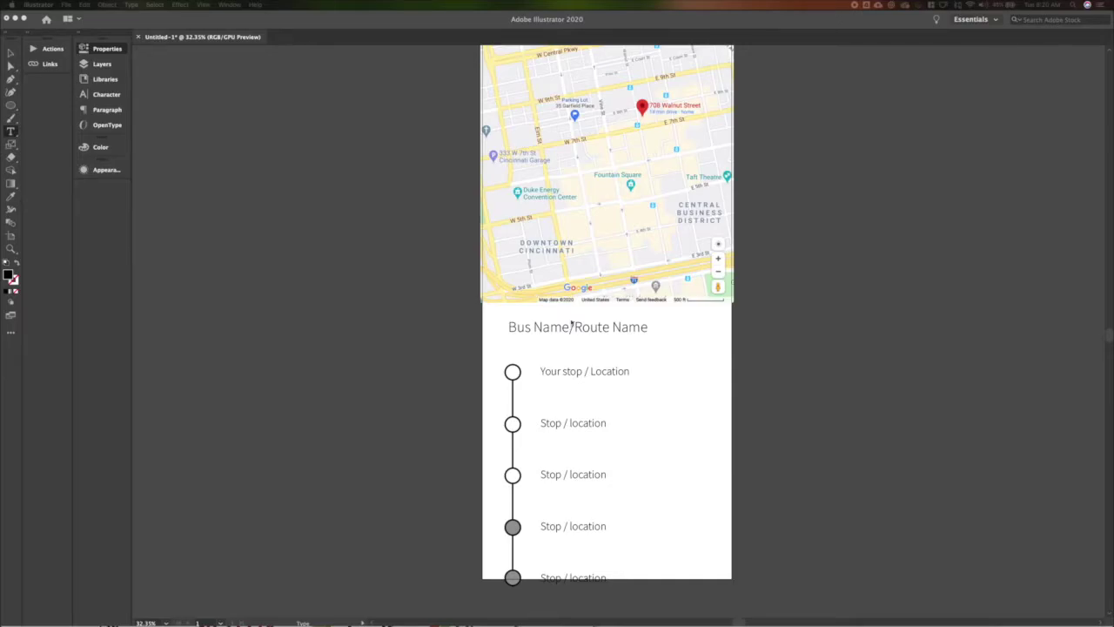
pyautogui.tripleClick(543, 328)
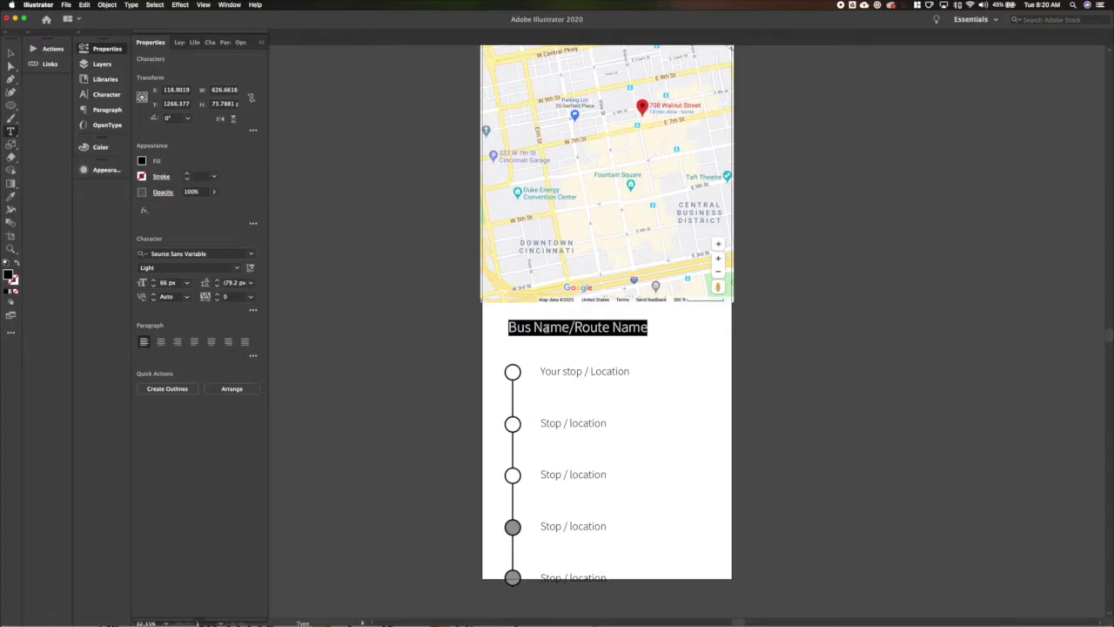
# Retitle the heading 'Madison Road – Oakley – Downtown', nudge it left, and show rulers.
pyautogui.write('Madison ')
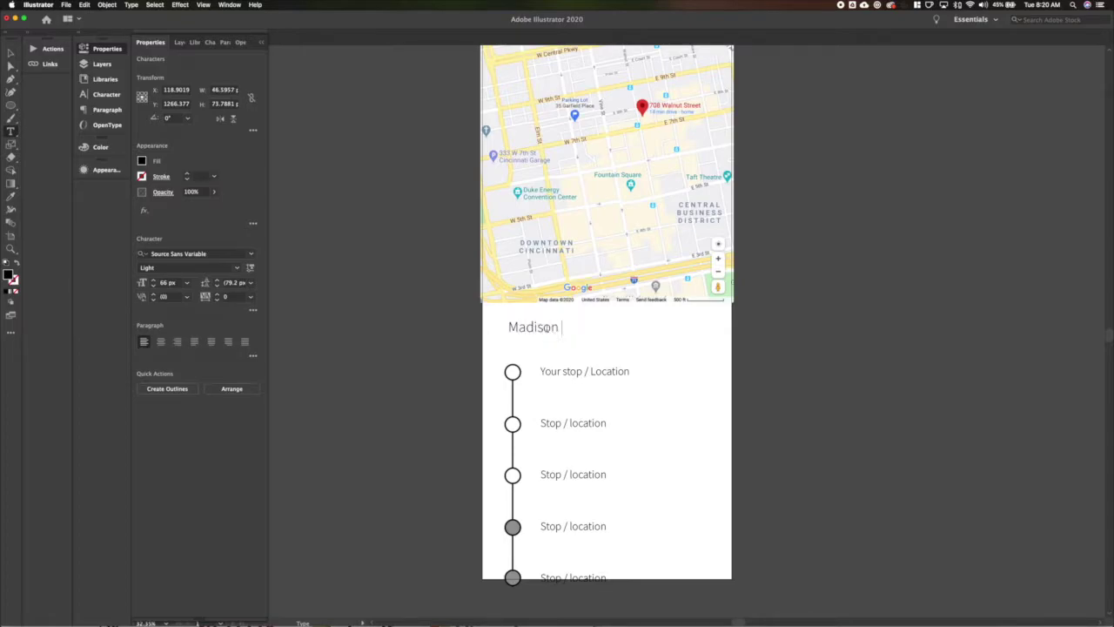
pyautogui.write('Road – Oakley – Downtwo')
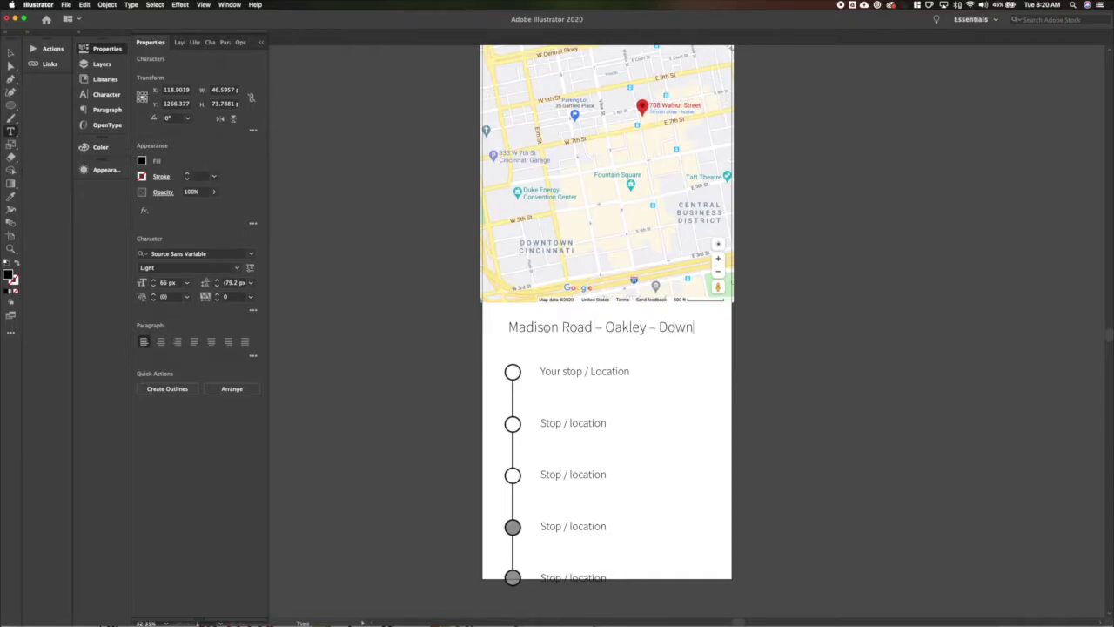
pyautogui.press('BackSpace')
pyautogui.press('BackSpace')
pyautogui.write('own')
pyautogui.click(9, 50)
pyautogui.hotkey('shift', 'Left')
pyautogui.hotkey('shift', 'Left')
pyautogui.hotkey('shift', 'Left')
pyautogui.hotkey('shift', 'Left')
pyautogui.press('super+r')
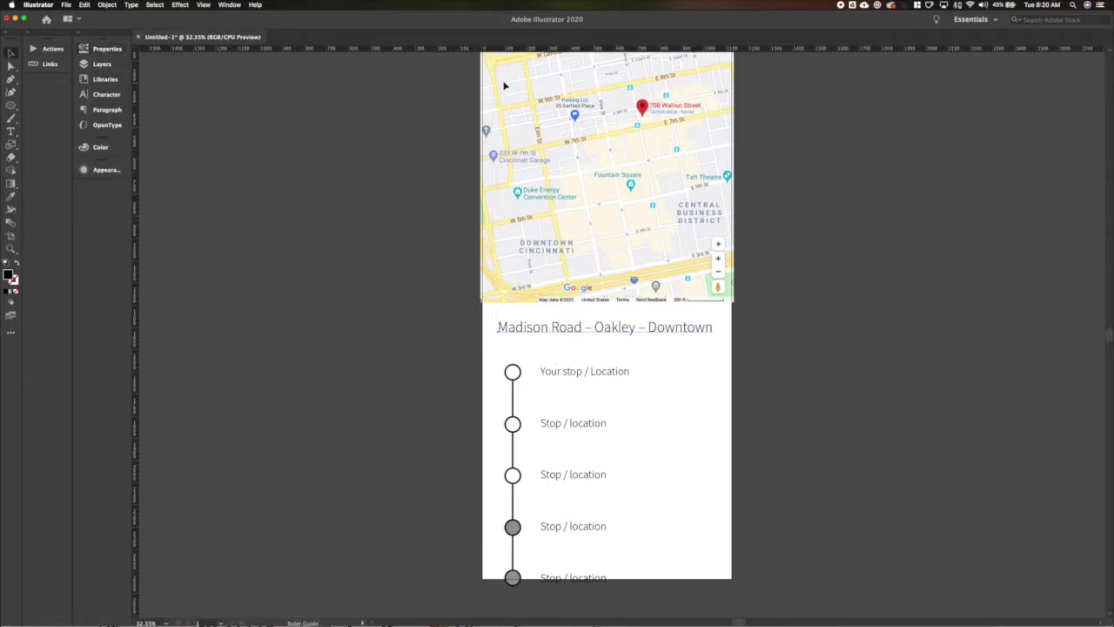
# Place margin guides at X 100 px and 1025 px.
pyautogui.click(107, 49)
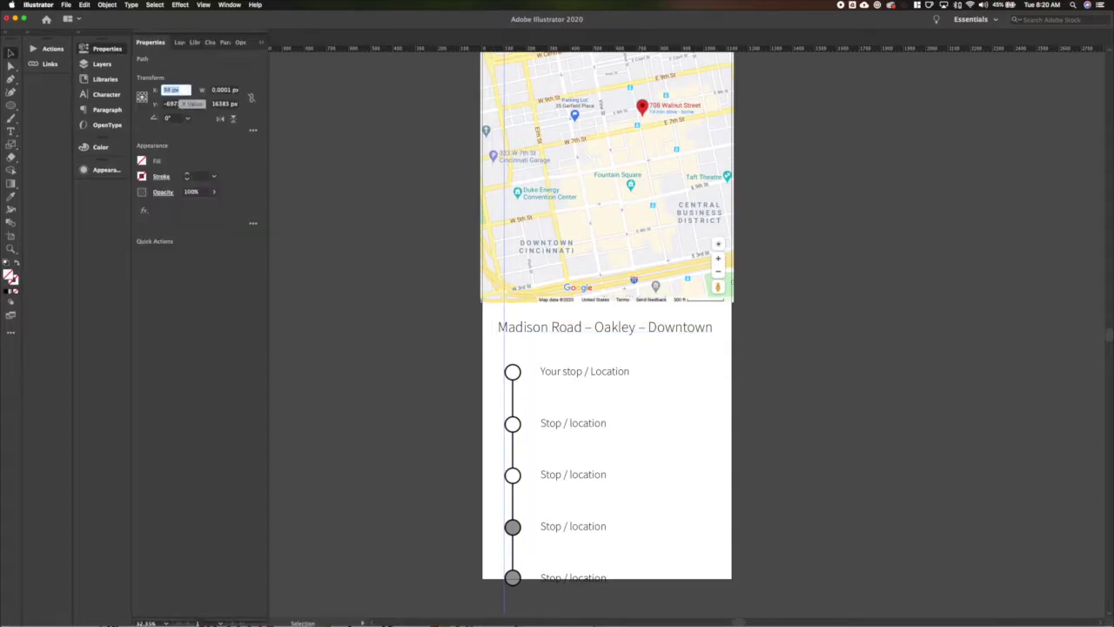
pyautogui.write('100')
pyautogui.press('Return')
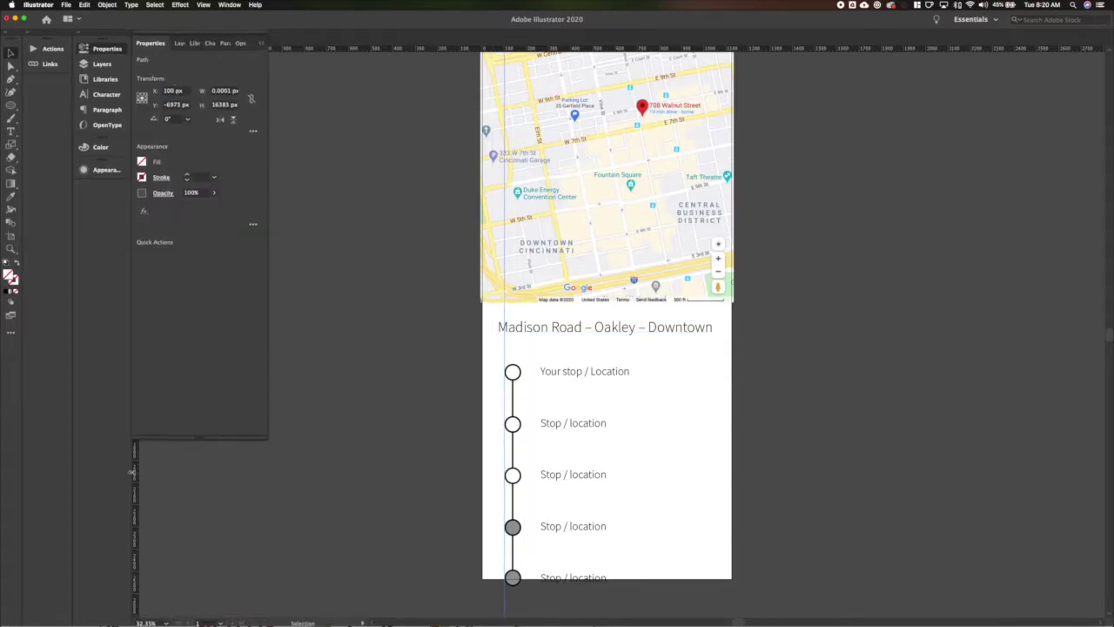
pyautogui.click(697, 468)
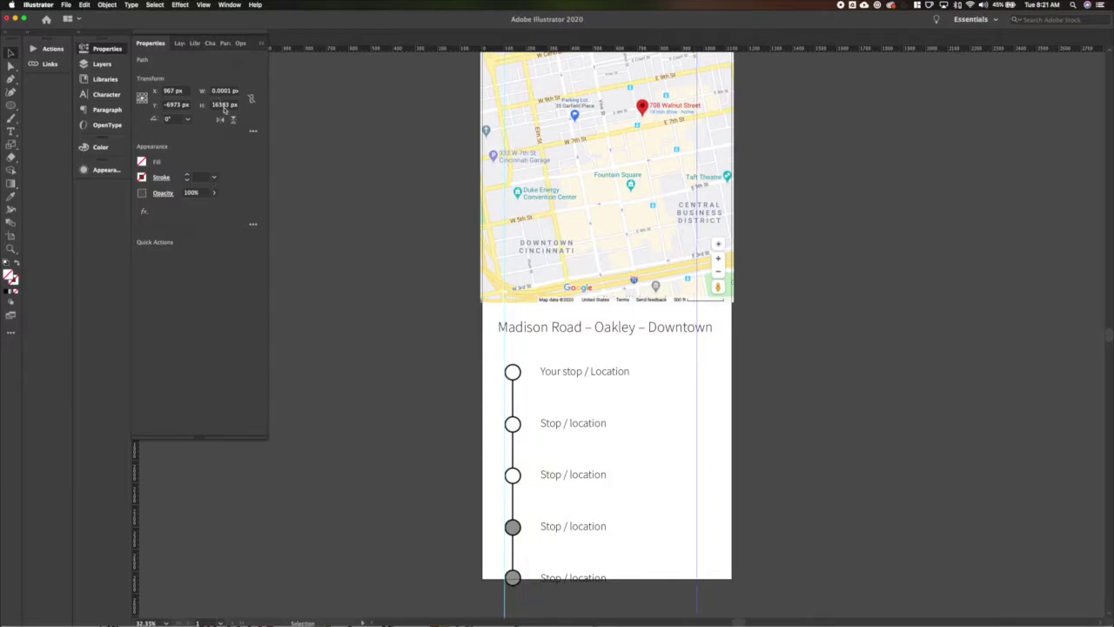
pyautogui.click(178, 91)
pyautogui.write('1025')
pyautogui.press('Return')
# Align the title to the left guide and wrap 'Downtown' onto a second line.
pyautogui.keyDown('shift'); pyautogui.click(505, 348); pyautogui.keyUp('shift')
pyautogui.moveTo(537, 330); pyautogui.dragTo(543, 329)
pyautogui.press('t')
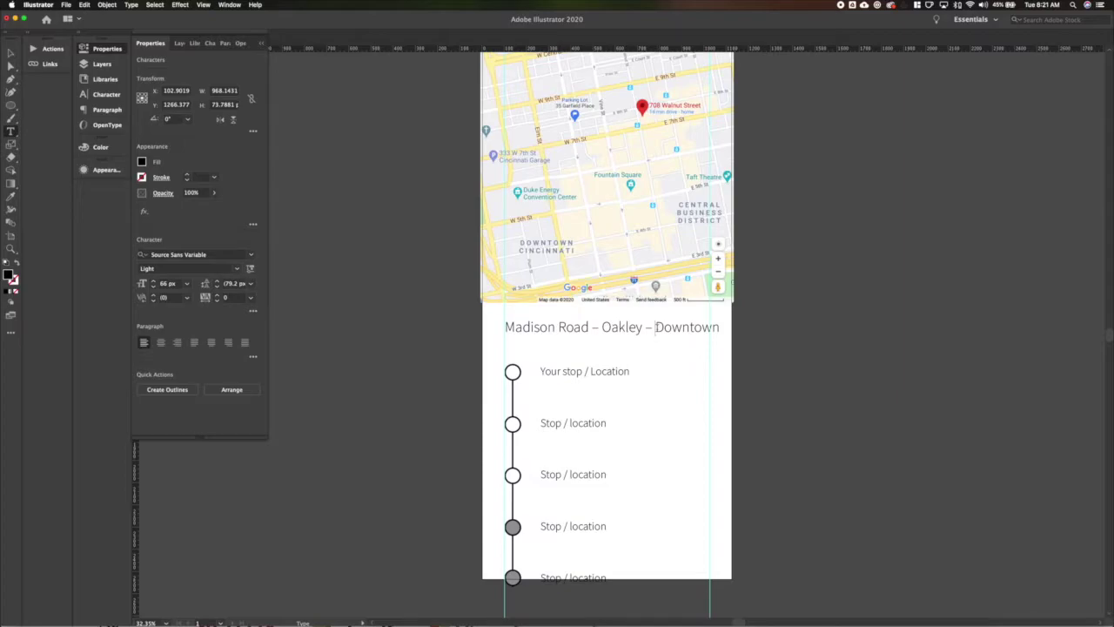
pyautogui.click(656, 327)
pyautogui.press('Return')
pyautogui.press('Escape')
pyautogui.press('super+shift+a')
# Nudge the stop list lower and add a bold 34 px '11' under the title.
pyautogui.moveTo(659, 602); pyautogui.dragTo(659, 608)
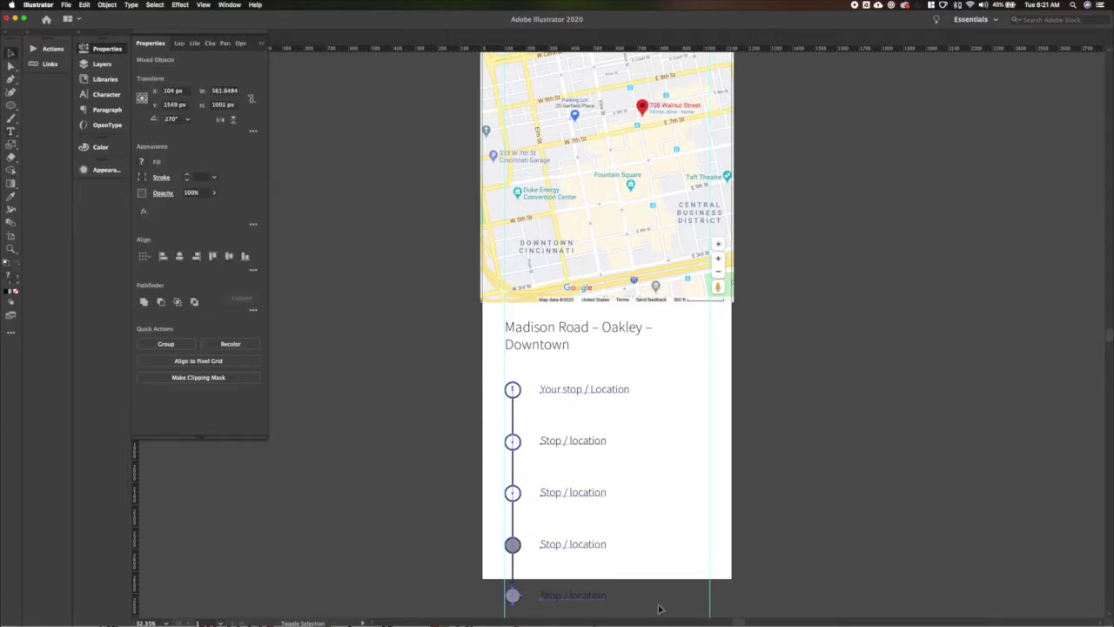
pyautogui.click(527, 372)
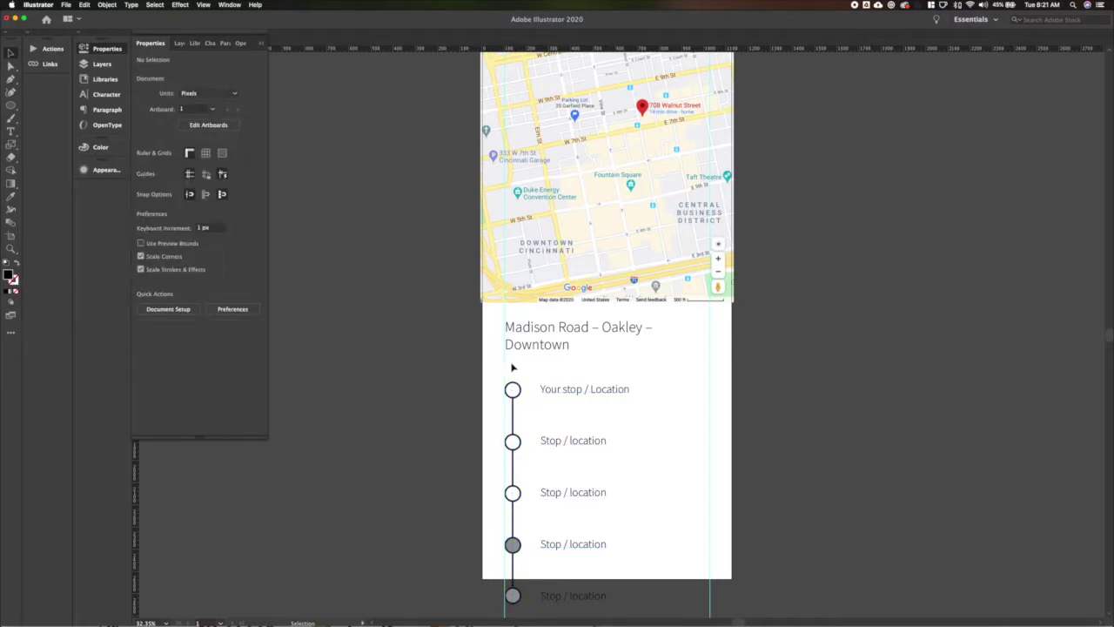
pyautogui.press('t')
pyautogui.click(528, 368)
pyautogui.write('11')
pyautogui.press('super+a')
pyautogui.click(236, 268)
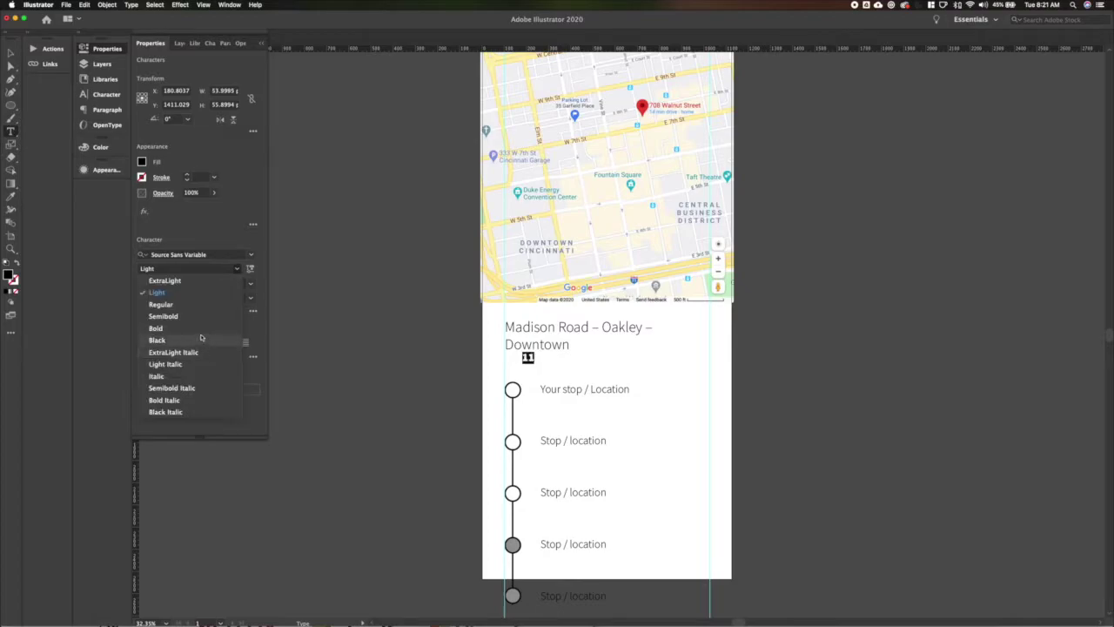
pyautogui.click(200, 328)
pyautogui.press('super+shift+comma')
pyautogui.press('super+shift+comma')
pyautogui.press('super+shift+comma')
pyautogui.press('super+shift+comma')
pyautogui.press('super+shift+comma')
pyautogui.press('super+shift+comma')
pyautogui.press('super+shift+comma')
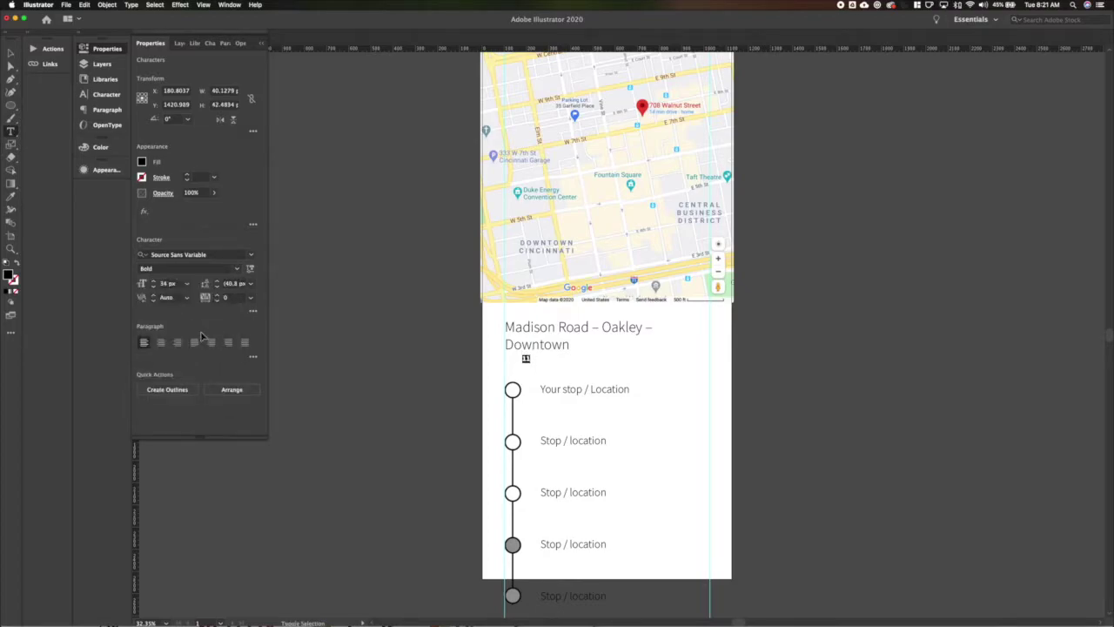
pyautogui.press('Escape')
pyautogui.moveTo(526, 360); pyautogui.dragTo(513, 372)
# Draw a black rectangle behind the '11' and make the text white.
pyautogui.scroll(5, 510, 370)
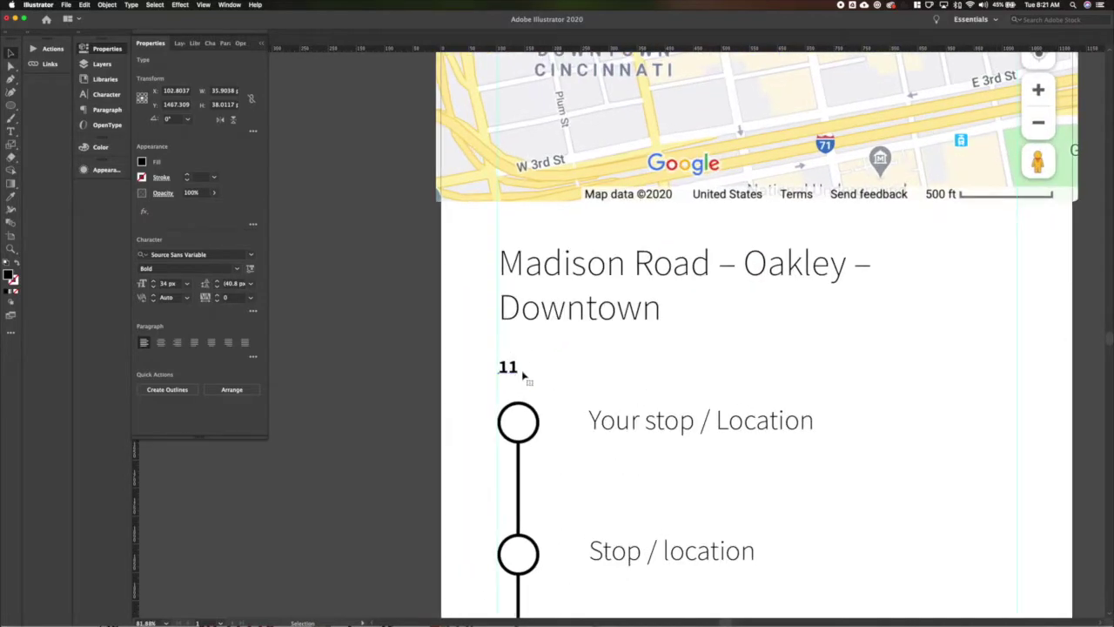
pyautogui.press('m')
pyautogui.moveTo(474, 353); pyautogui.dragTo(553, 380)
pyautogui.press('super+shift+bracketleft')
pyautogui.click(510, 370)
pyautogui.click(142, 161)
pyautogui.click(35, 178)
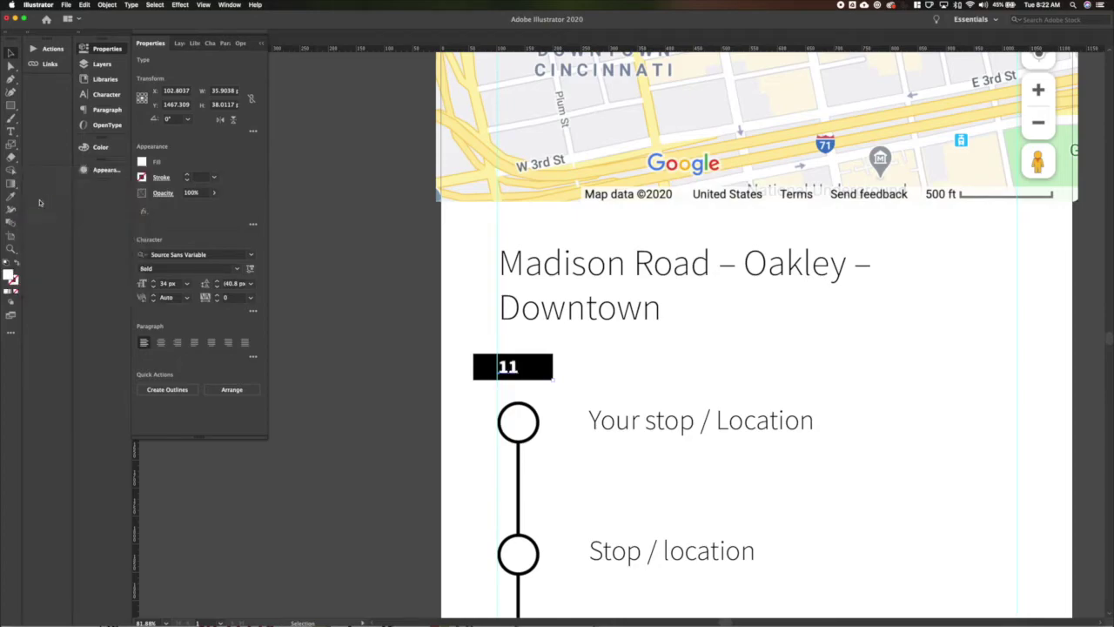
# Centre the '11' on its black box, group them, and move the badge onto the left guide.
pyautogui.keyDown('shift'); pyautogui.click(532, 378); pyautogui.keyUp('shift')
pyautogui.click(182, 256)
pyautogui.press('super+g')
pyautogui.moveTo(518, 372); pyautogui.dragTo(550, 366)
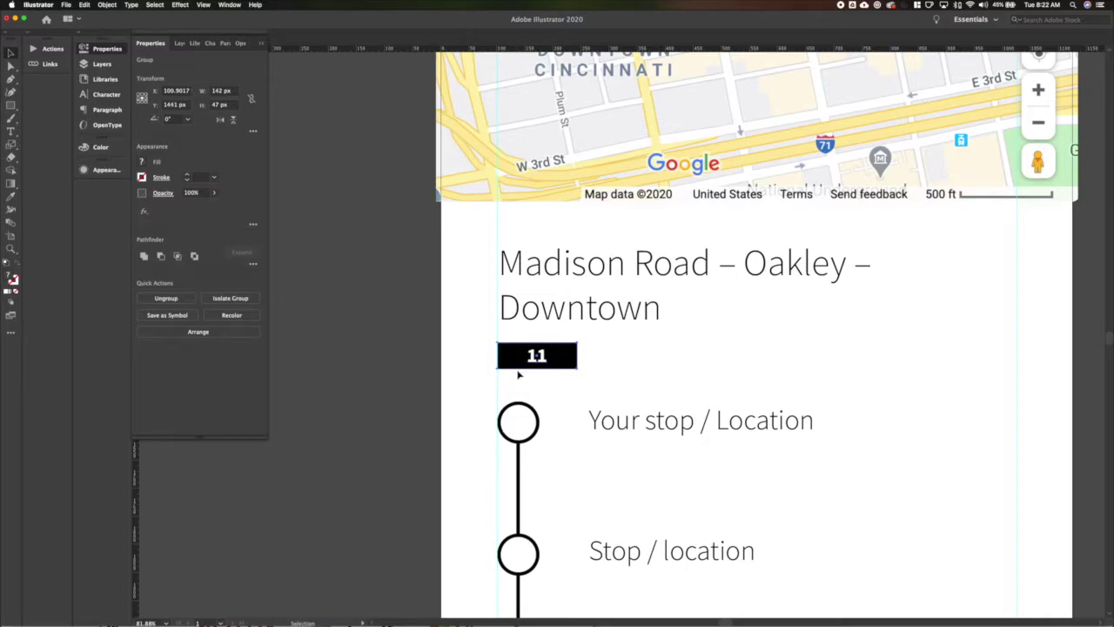
pyautogui.click(590, 360)
pyautogui.scroll(-5, 583, 360)
pyautogui.click(566, 360)
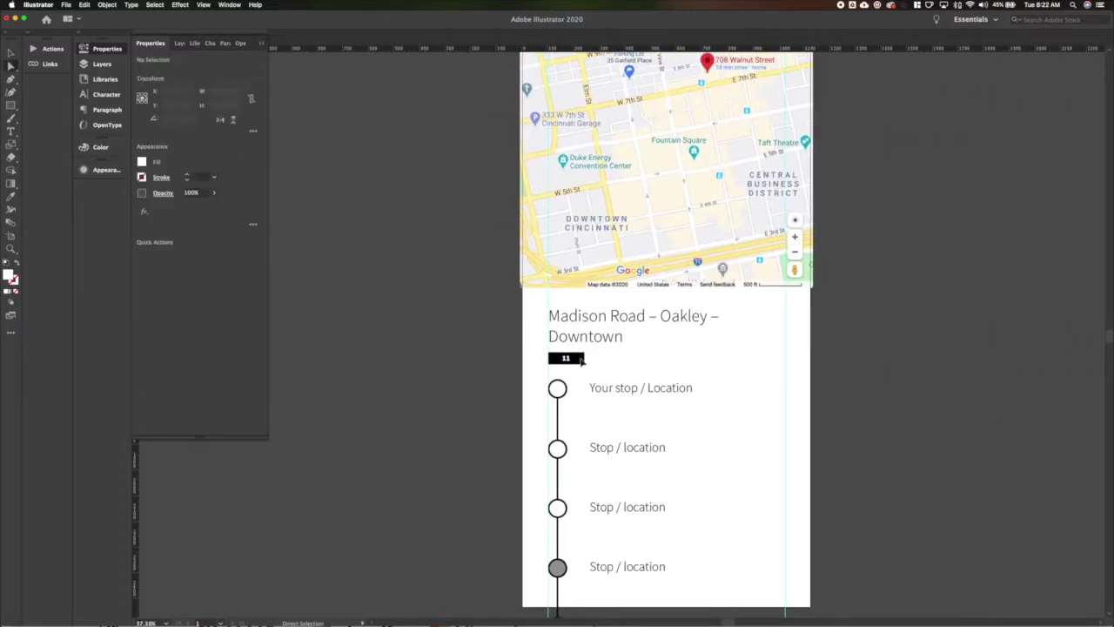
pyautogui.click(458, 381)
# Nudge the stop labels further to the right.
pyautogui.scroll(2, 535, 391)
pyautogui.hscroll(2, 535, 391)
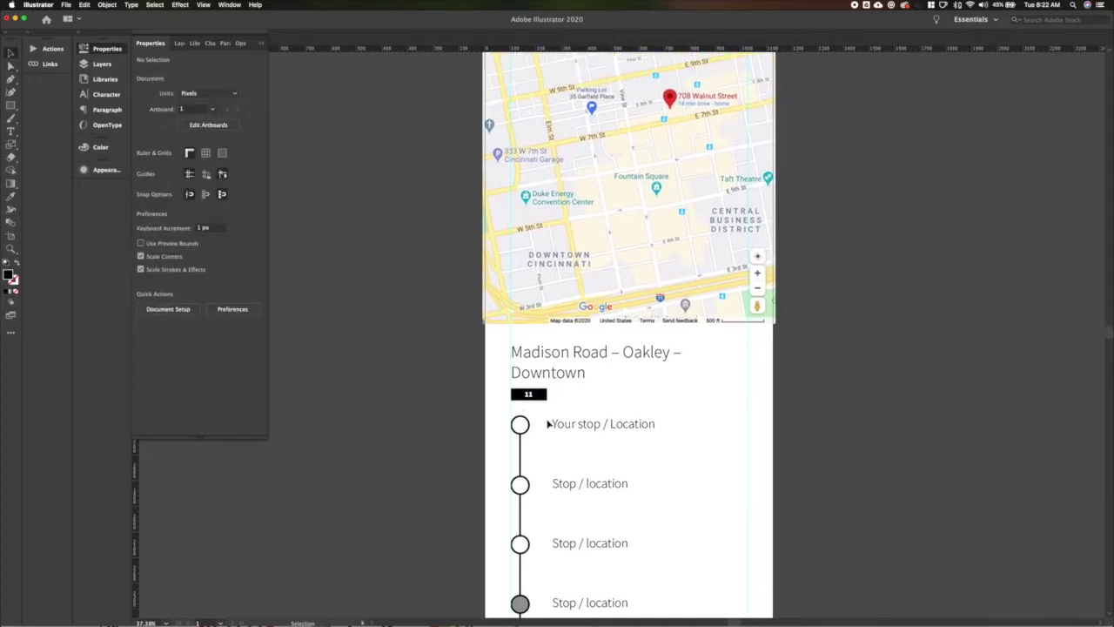
pyautogui.click(627, 602)
pyautogui.hotkey('shift', 'Right')
pyautogui.hotkey('shift', 'Right')
pyautogui.hotkey('shift', 'Right')
pyautogui.hotkey('shift', 'Right')
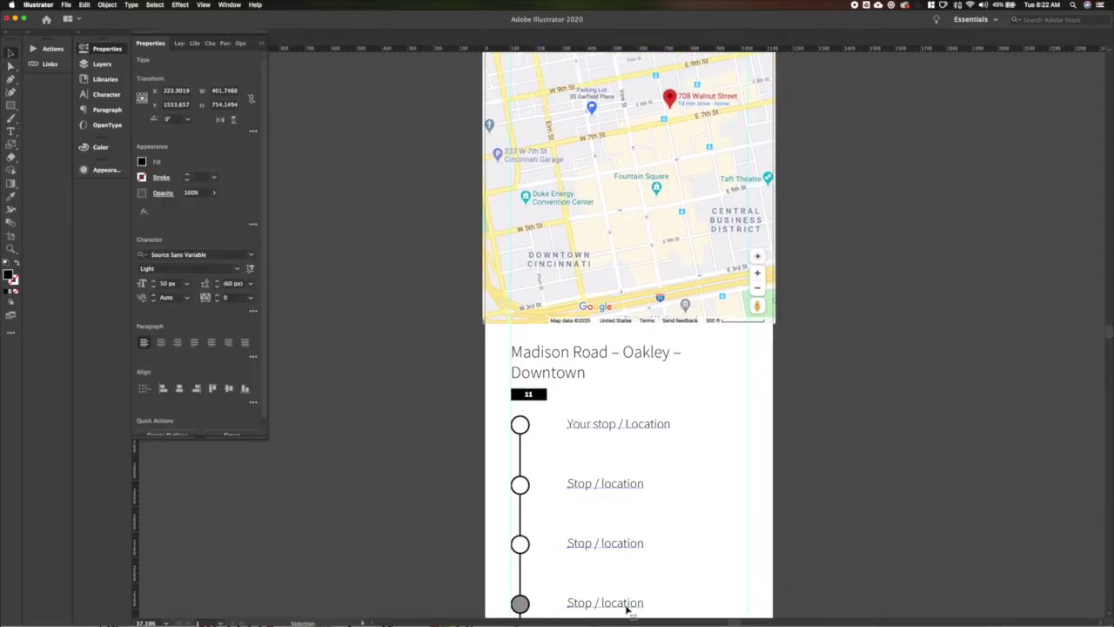
pyautogui.hotkey('shift', 'Right')
pyautogui.hotkey('shift', 'Right')
pyautogui.hotkey('shift', 'Right')
pyautogui.hotkey('shift', 'Right')
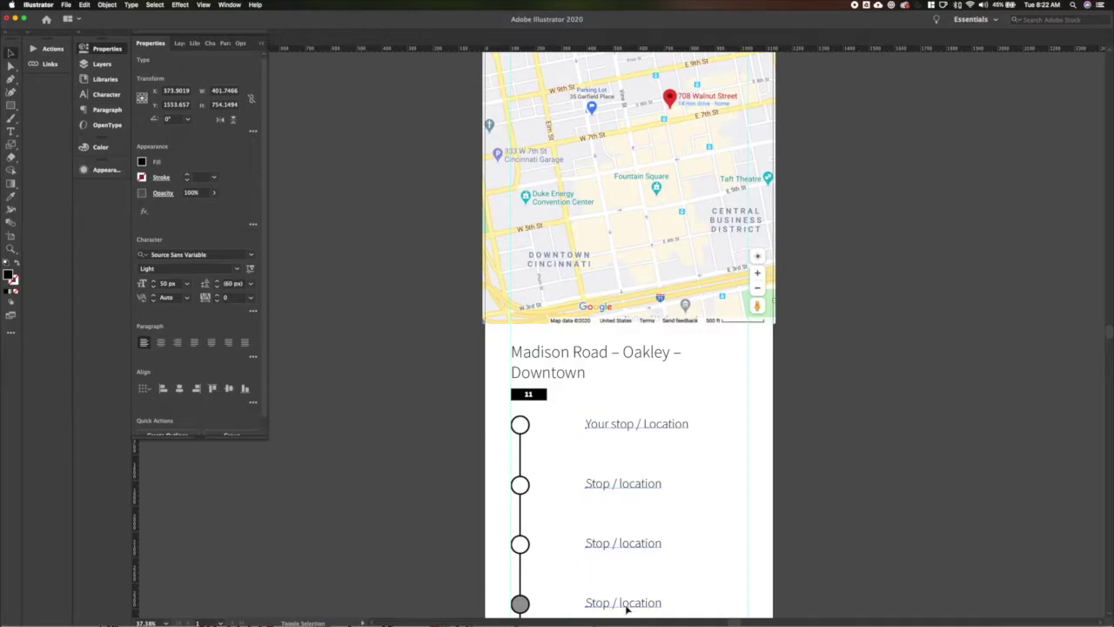
# Rename the first stop to '8th St & Walnut St' and copy the 11 badge beneath it.
pyautogui.tripleClick(660, 423)
pyautogui.write('8th St & Walnut St')
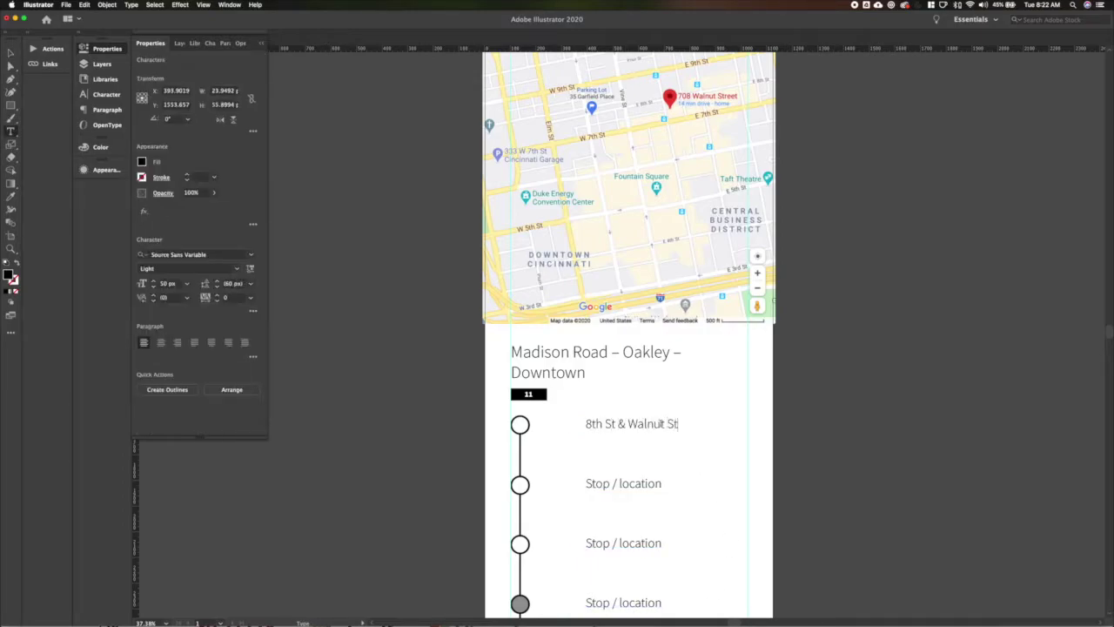
pyautogui.press('Escape')
pyautogui.click(731, 424)
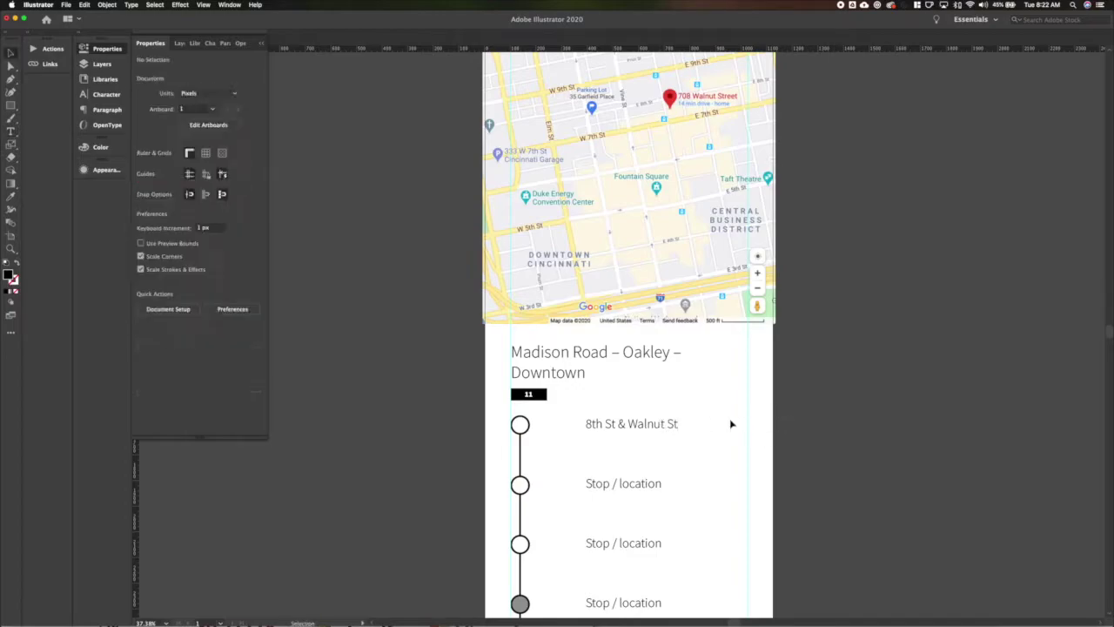
pyautogui.moveTo(546, 395); pyautogui.dragTo(647, 445)
# Remove the extra badge copy and duplicate the 11 badge just to its right.
pyautogui.scroll(2, 646, 445)
pyautogui.click(604, 456)
pyautogui.click(606, 446)
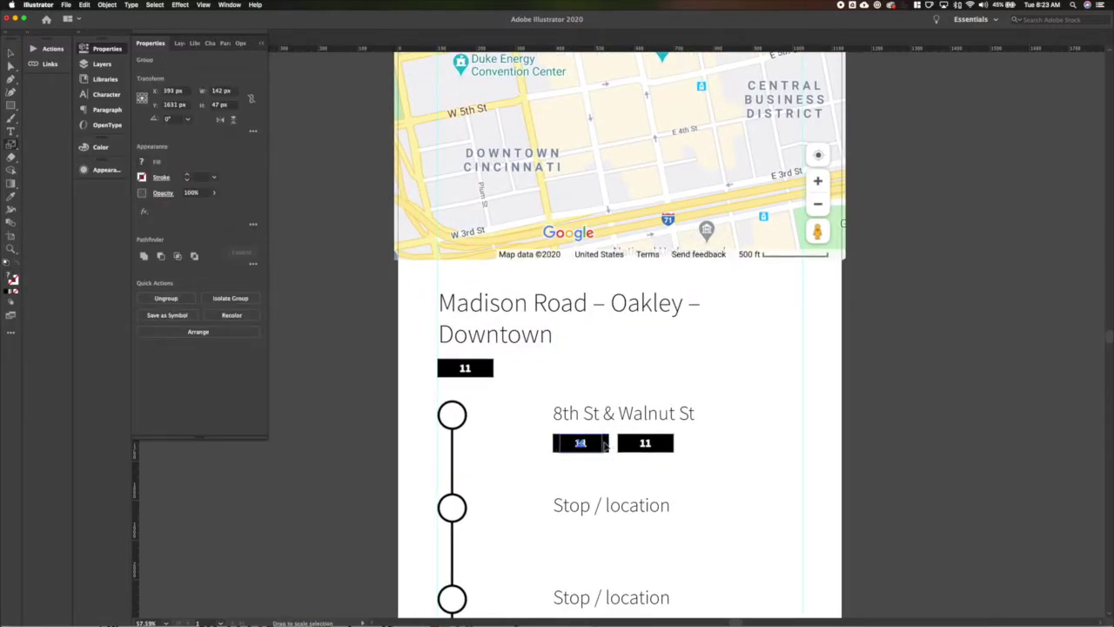
pyautogui.keyDown('shift'); pyautogui.click(631, 445); pyautogui.keyUp('shift')
pyautogui.click(618, 475)
pyautogui.click(607, 444)
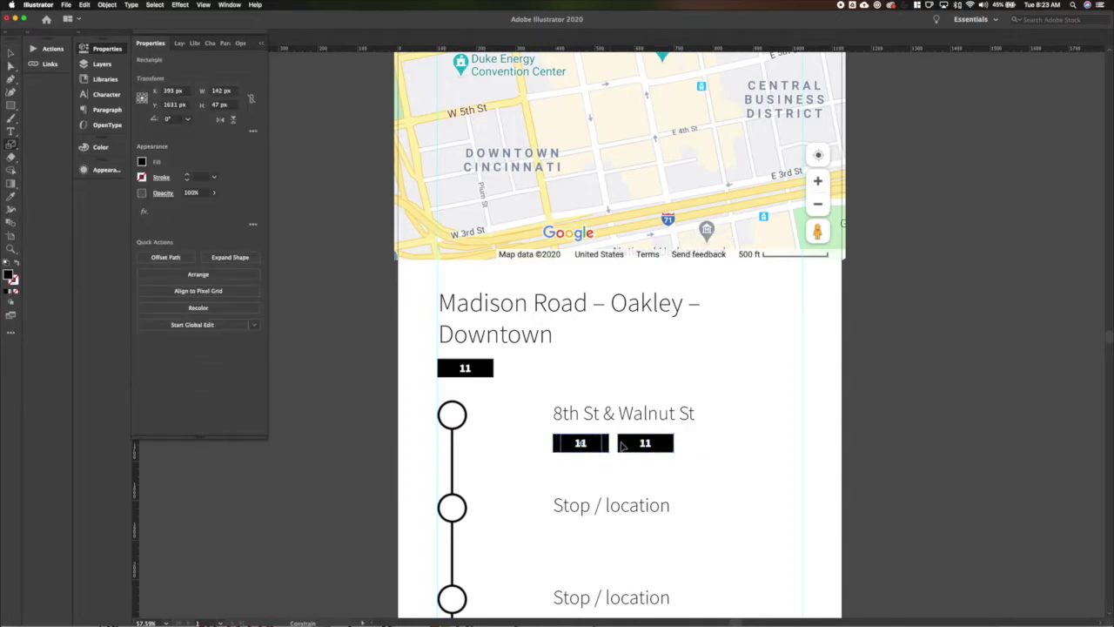
pyautogui.hotkey('ctrl', 'z')
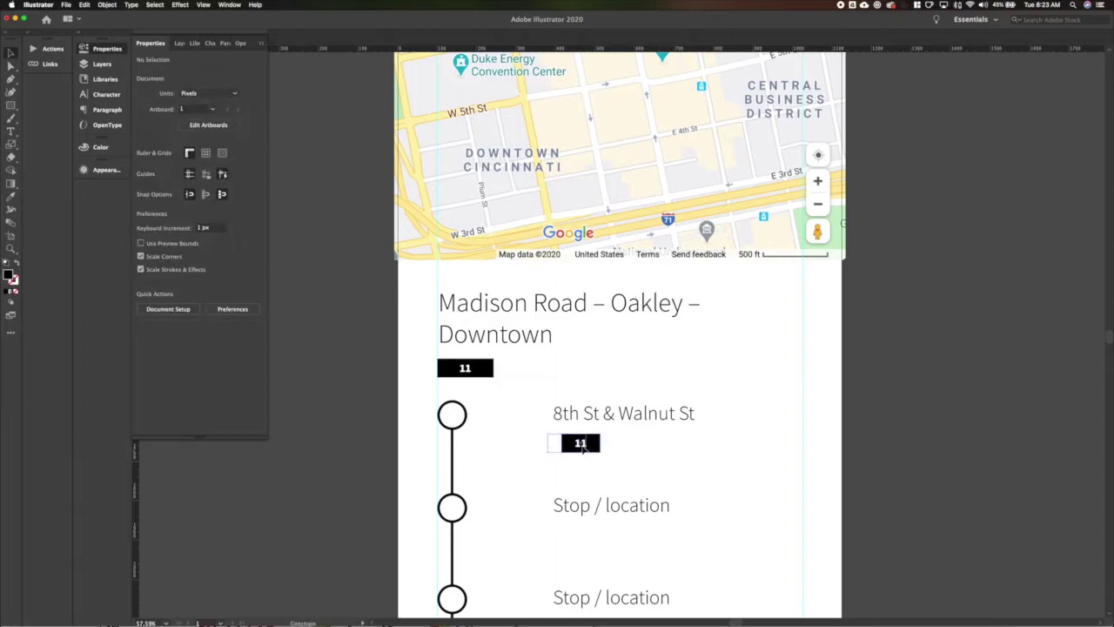
pyautogui.click(583, 446)
pyautogui.moveTo(583, 445); pyautogui.dragTo(623, 449)
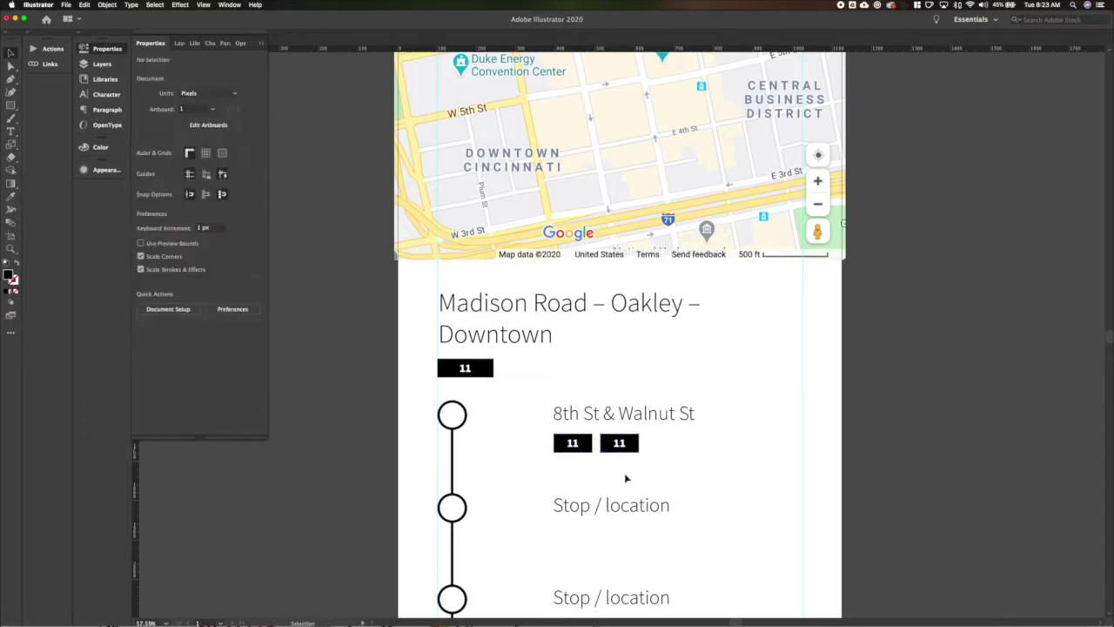
# Change the second badge to read '12x' and nudge the badge row down slightly.
pyautogui.doubleClick(619, 443)
pyautogui.write('12')
pyautogui.press('Escape')
pyautogui.click(701, 449)
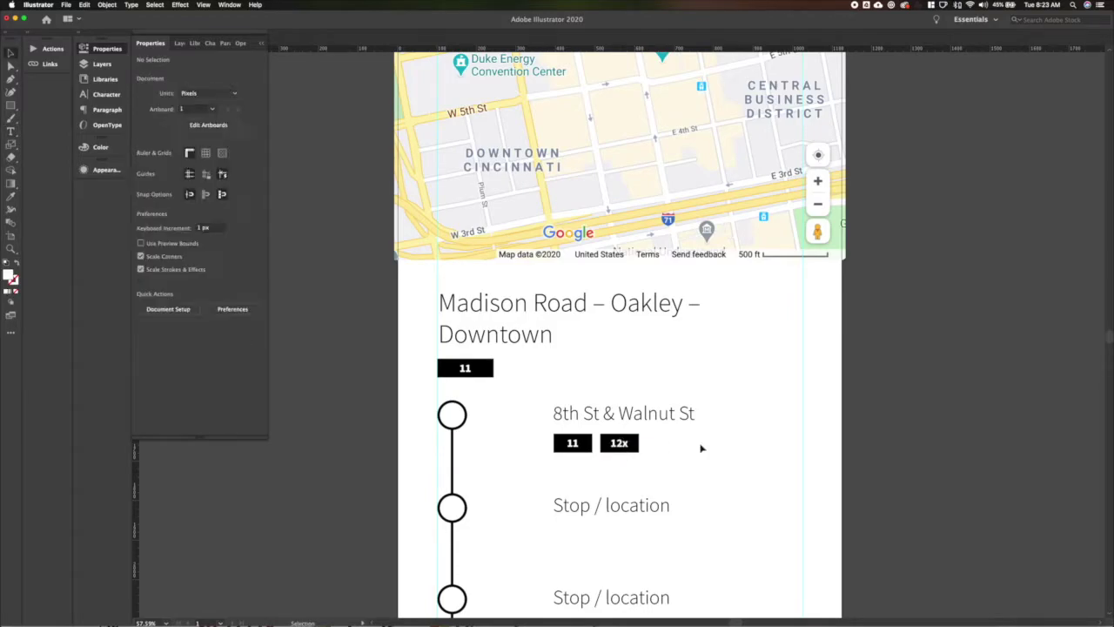
pyautogui.scroll(-2, 711, 463)
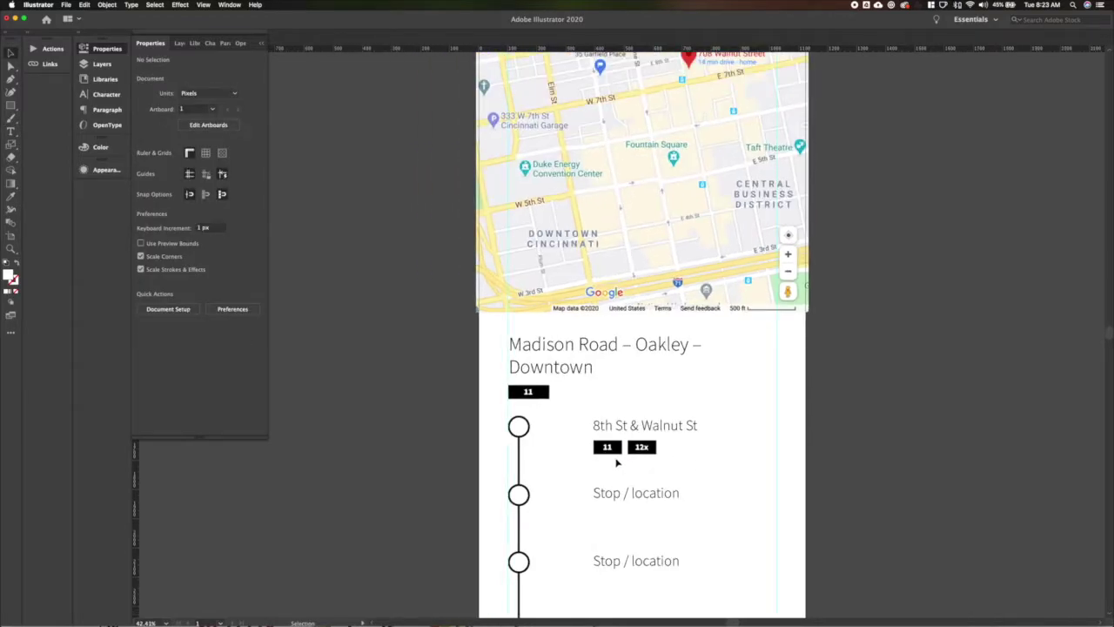
pyautogui.click(676, 448)
pyautogui.press('Down')
pyautogui.press('super+shift+a')
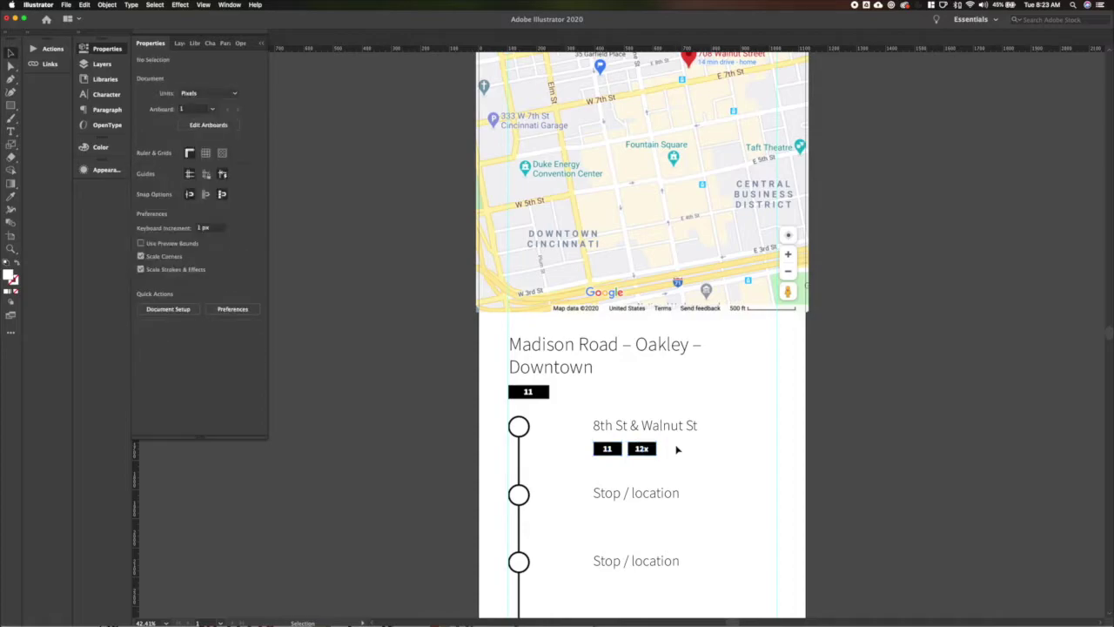
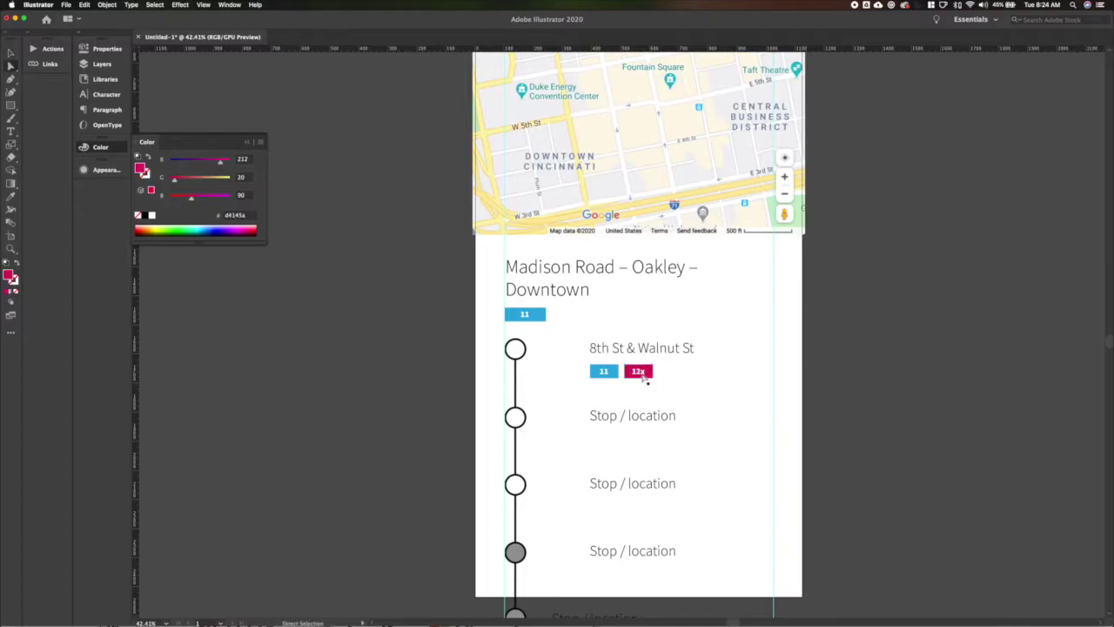
# Set the red 12x badge rectangle to 80% opacity.
pyautogui.click(104, 51)
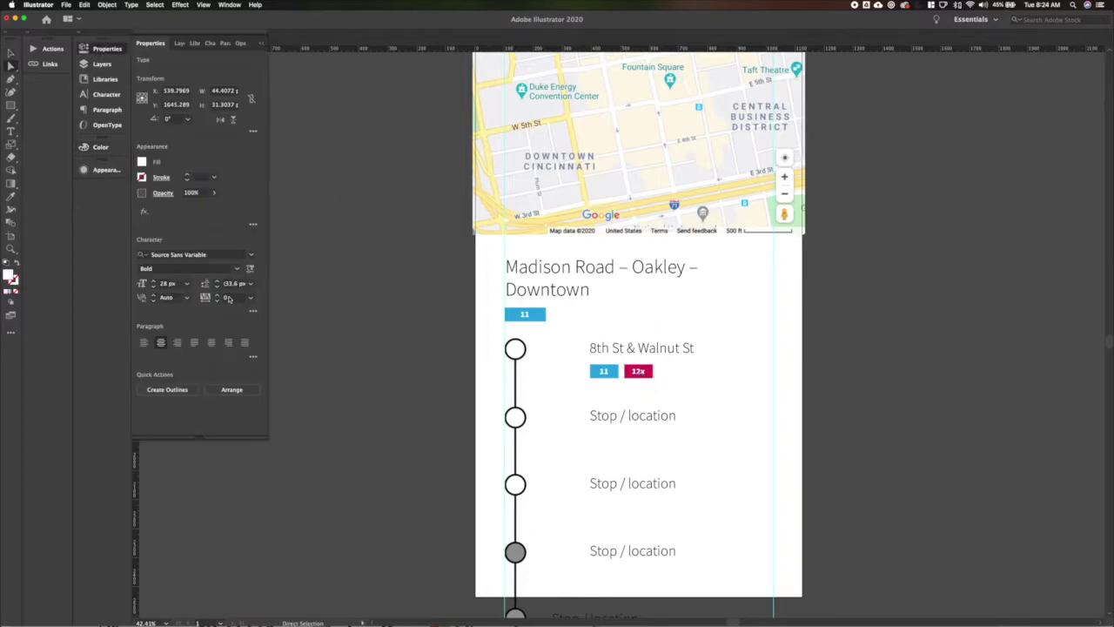
pyautogui.click(194, 193)
pyautogui.write('80')
pyautogui.press('Return')
pyautogui.click(648, 372)
pyautogui.write('80')
pyautogui.press('Return')
pyautogui.click(377, 348)
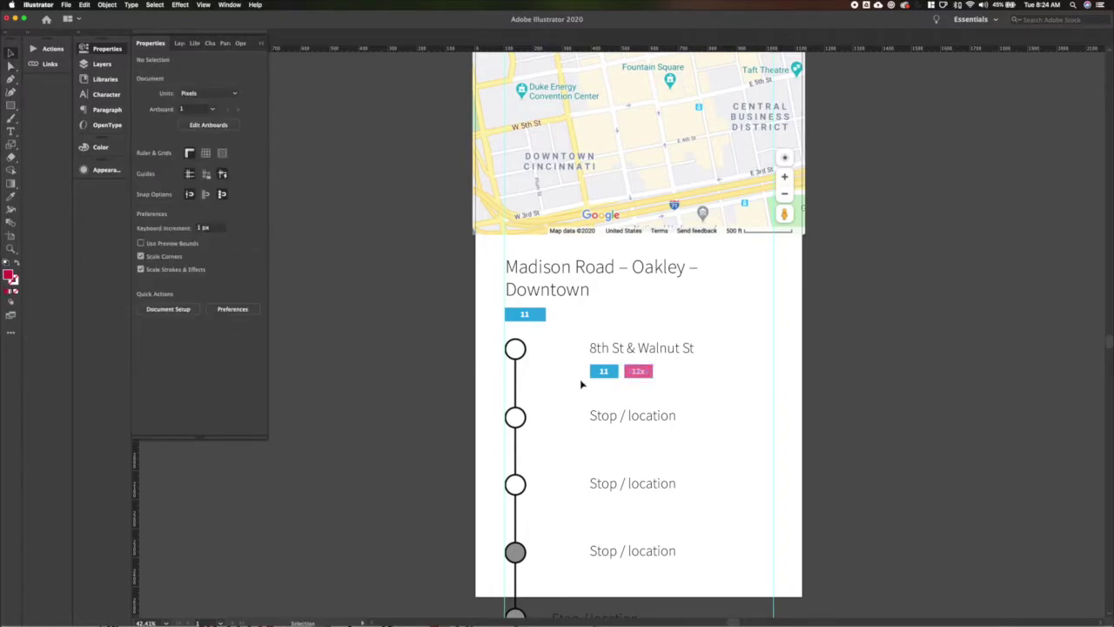
# Retype the second stop label as '5th St & Walnut St'.
pyautogui.press('t')
pyautogui.click(616, 421)
pyautogui.hotkey('ctrl', 'a')
pyautogui.write('Madison Rd')
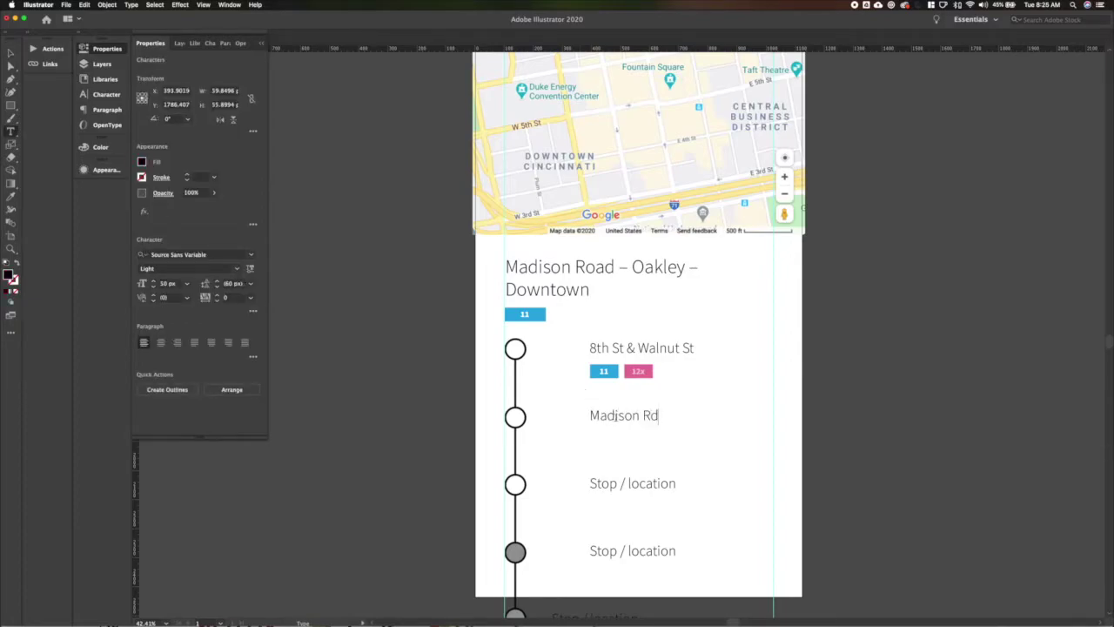
pyautogui.press('BackSpace')
pyautogui.press('BackSpace')
pyautogui.press('BackSpace')
pyautogui.press('BackSpace')
pyautogui.press('BackSpace')
pyautogui.press('BackSpace')
pyautogui.press('BackSpace')
pyautogui.press('BackSpace')
pyautogui.press('BackSpace')
pyautogui.press('BackSpace')
pyautogui.write('Walnut')
pyautogui.press('BackSpace')
pyautogui.press('BackSpace')
pyautogui.press('BackSpace')
pyautogui.press('BackSpace')
pyautogui.press('BackSpace')
pyautogui.press('BackSpace')
pyautogui.write('5th st & Walnut St')
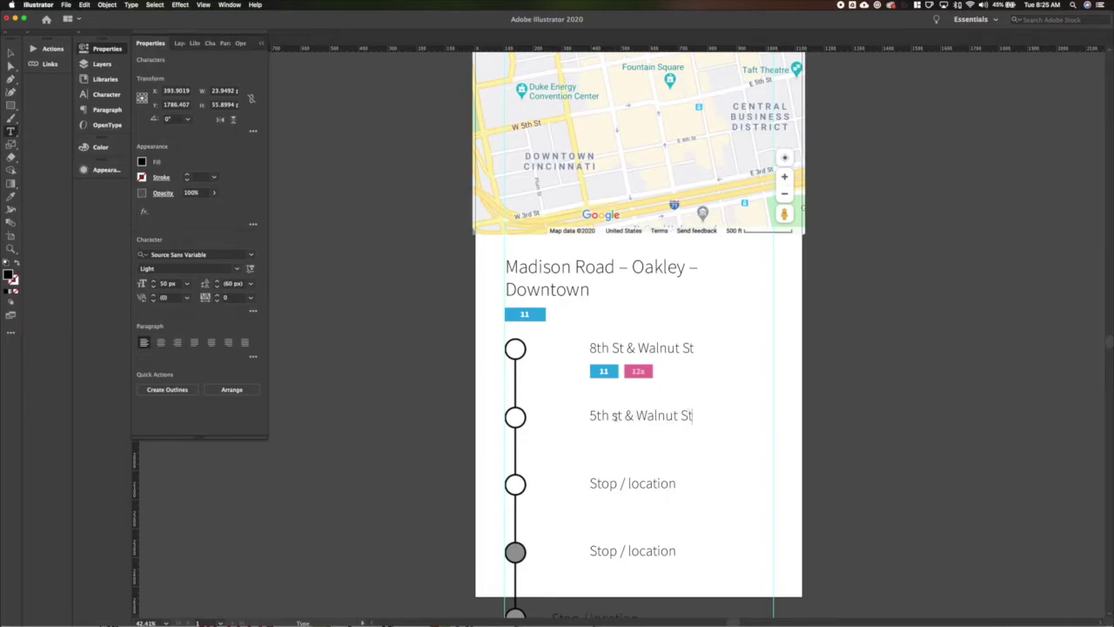
pyautogui.click(621, 416)
pyautogui.press('BackSpace')
pyautogui.write('S')
# Rename the next stops 'Court St & Main' and 'Madison Road & Brotherton Road'.
pyautogui.tripleClick(673, 484)
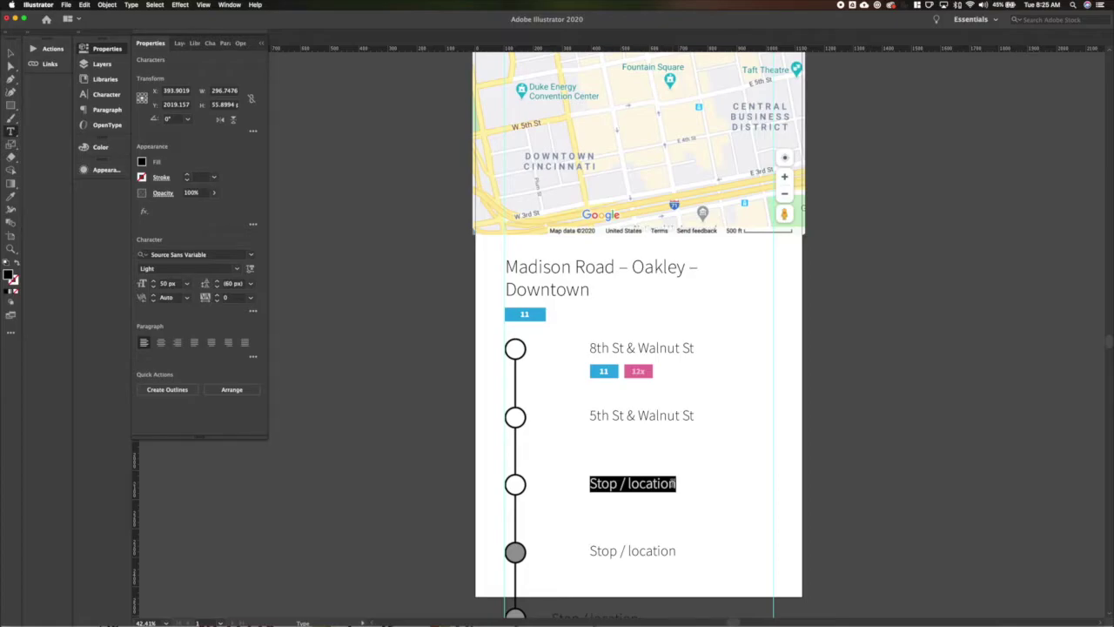
pyautogui.write('Court St &')
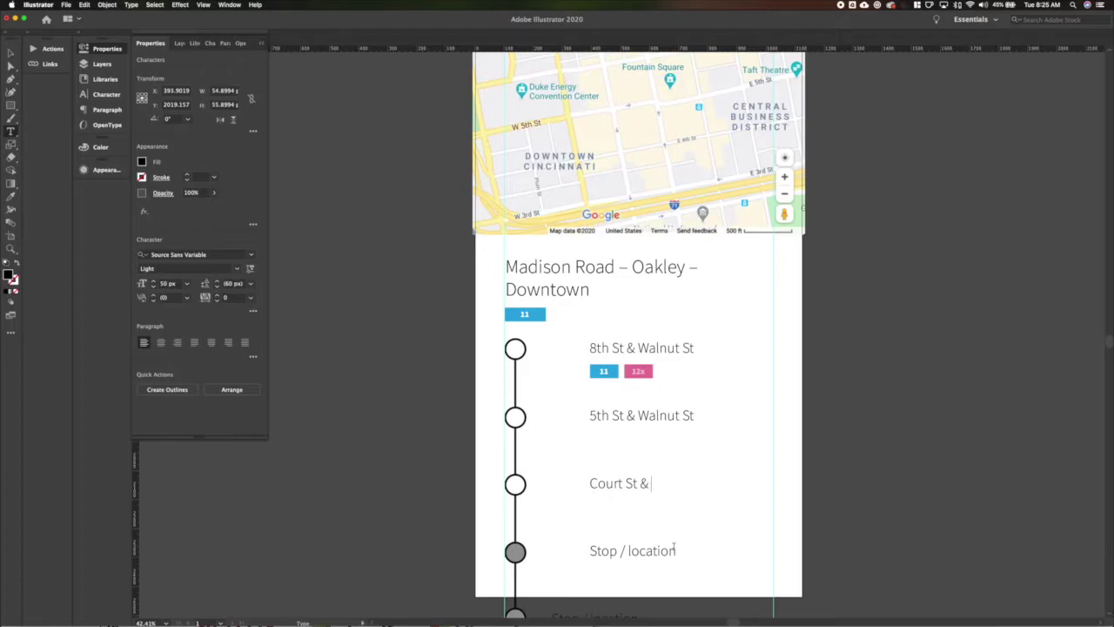
pyautogui.write(' Main St')
pyautogui.tripleClick(669, 550)
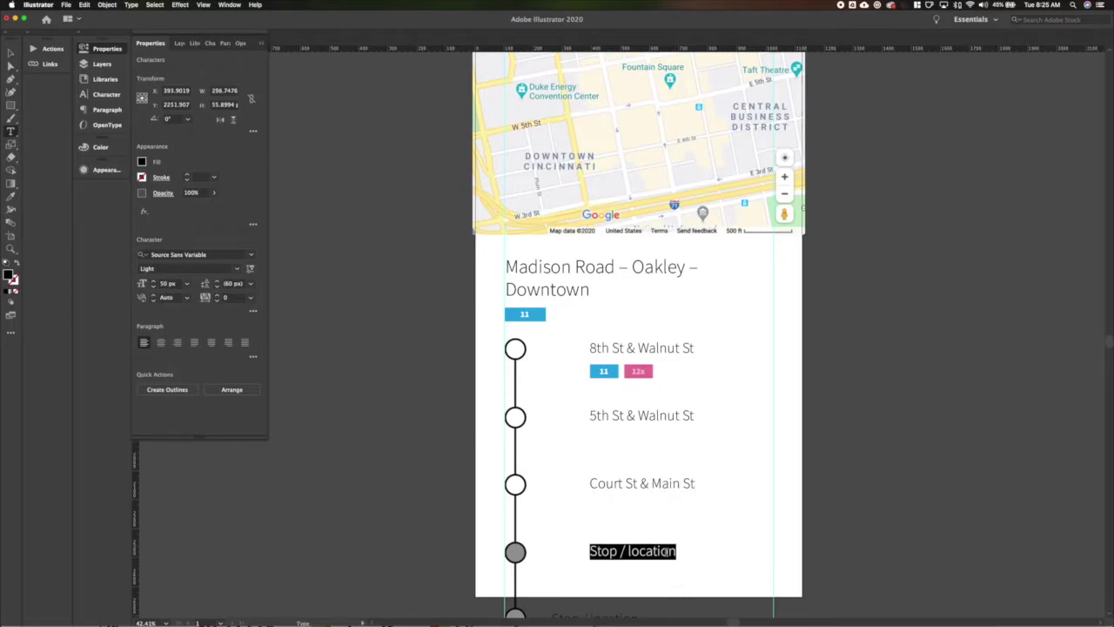
pyautogui.write('Madison R')
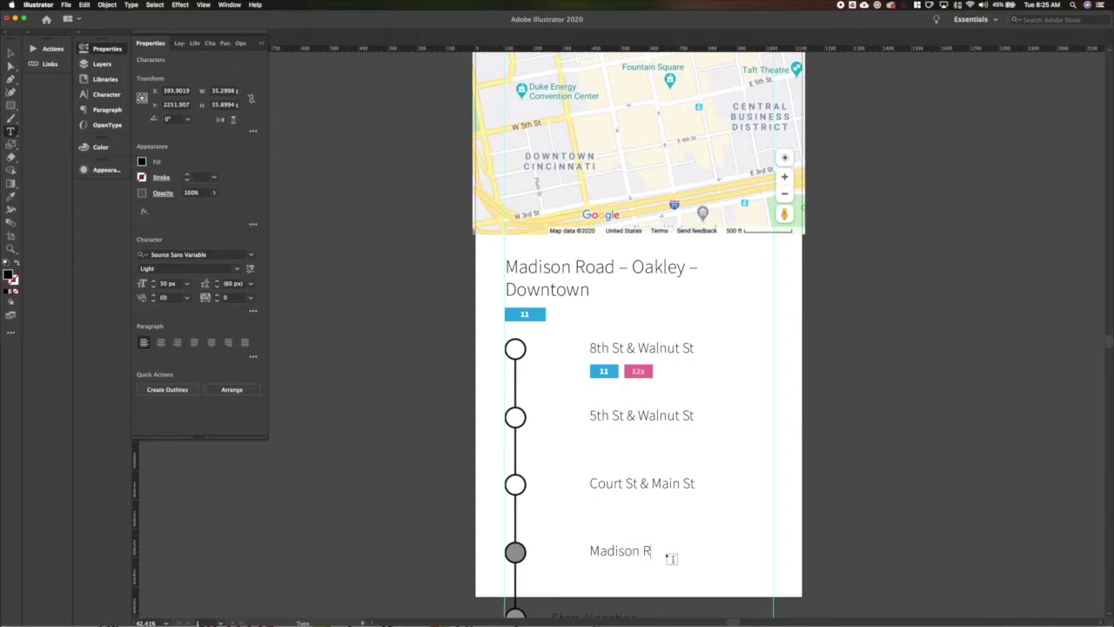
pyautogui.write('oad & Brotherson')
pyautogui.press('BackSpace')
pyautogui.press('BackSpace')
pyautogui.press('BackSpace')
pyautogui.write('ton')
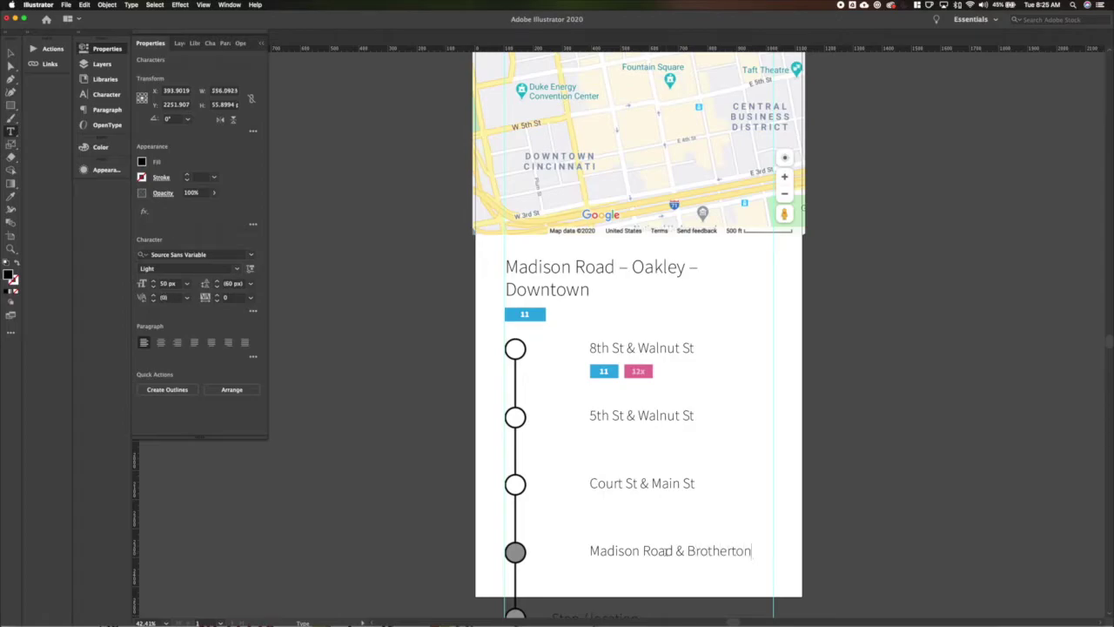
pyautogui.write(' Road')
pyautogui.press('Escape')
# Copy the badge pair under each stop; make the 5th St badge a purple 71.
pyautogui.moveTo(640, 373); pyautogui.dragTo(636, 508)
pyautogui.moveTo(636, 507); pyautogui.dragTo(636, 593)
pyautogui.press('super+shift+a')
pyautogui.doubleClick(639, 437)
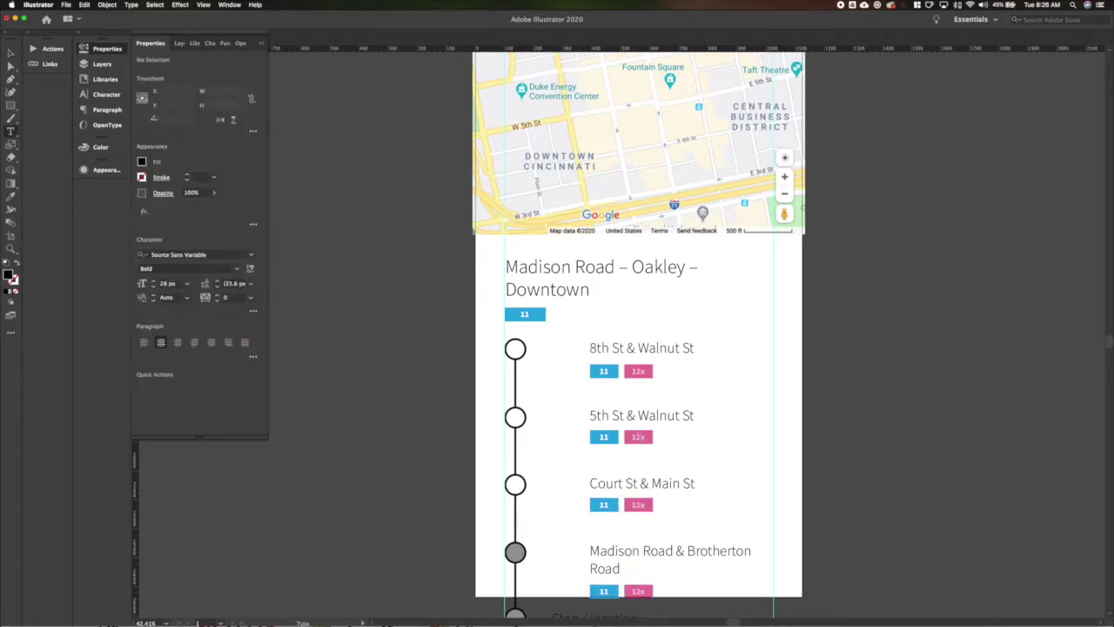
pyautogui.press('super+a')
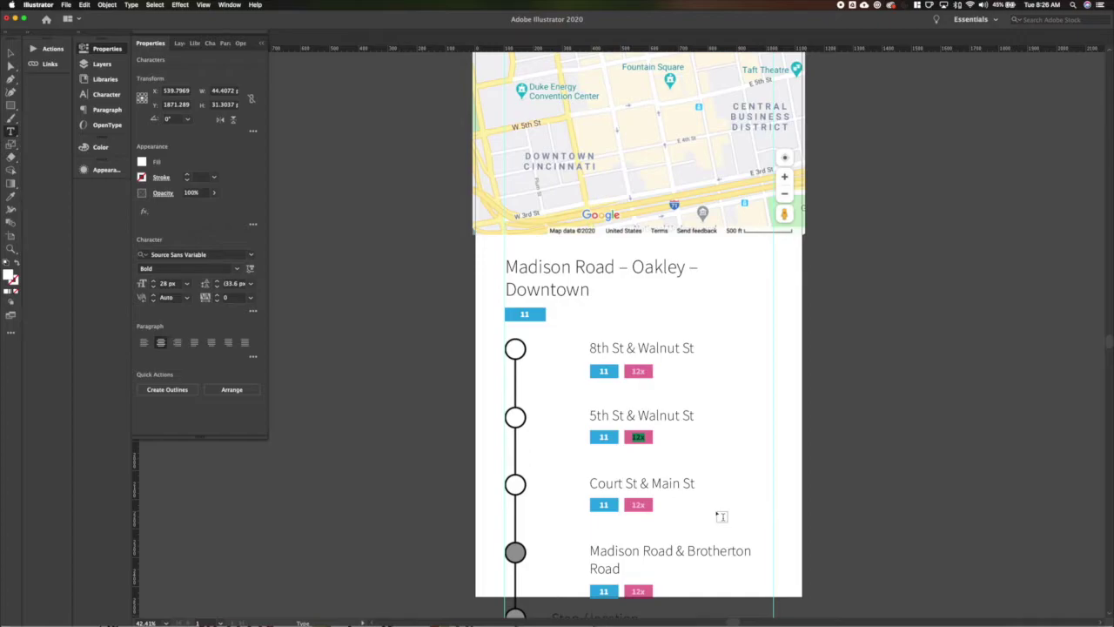
pyautogui.write('71')
pyautogui.press('Escape')
pyautogui.click(653, 438)
pyautogui.click(142, 162)
pyautogui.click(115, 211)
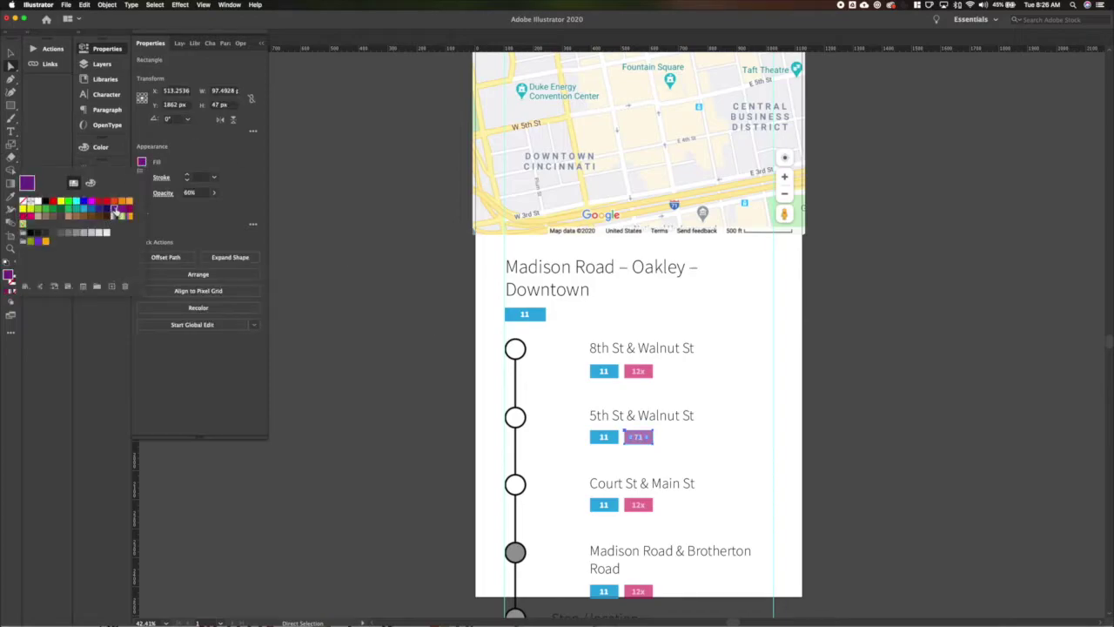
pyautogui.click(732, 495)
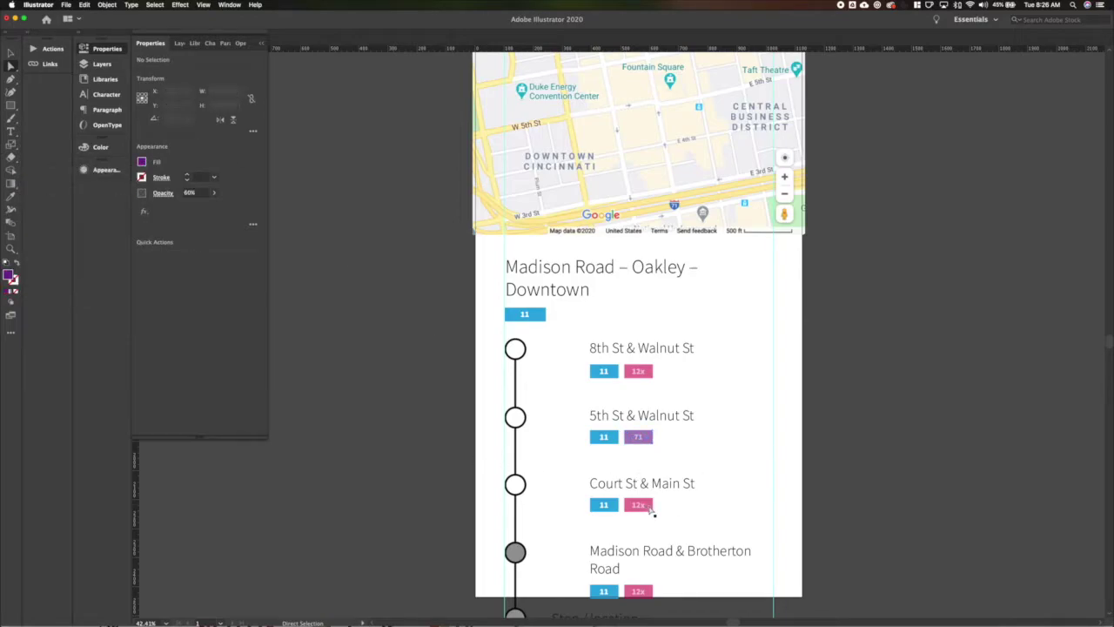
# Delete the 12x badge from the Court St & Main St stop.
pyautogui.doubleClick(640, 505)
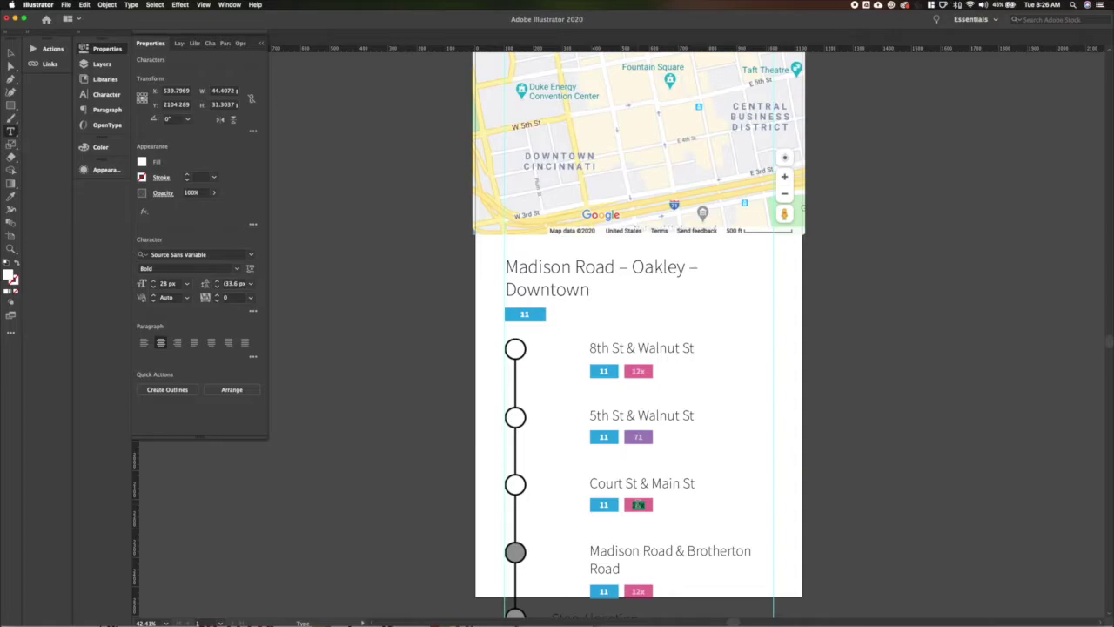
pyautogui.press('Escape')
pyautogui.click(635, 507)
pyautogui.press('Delete')
# Turn the Madison Road route badge green.
pyautogui.scroll(-2, 648, 539)
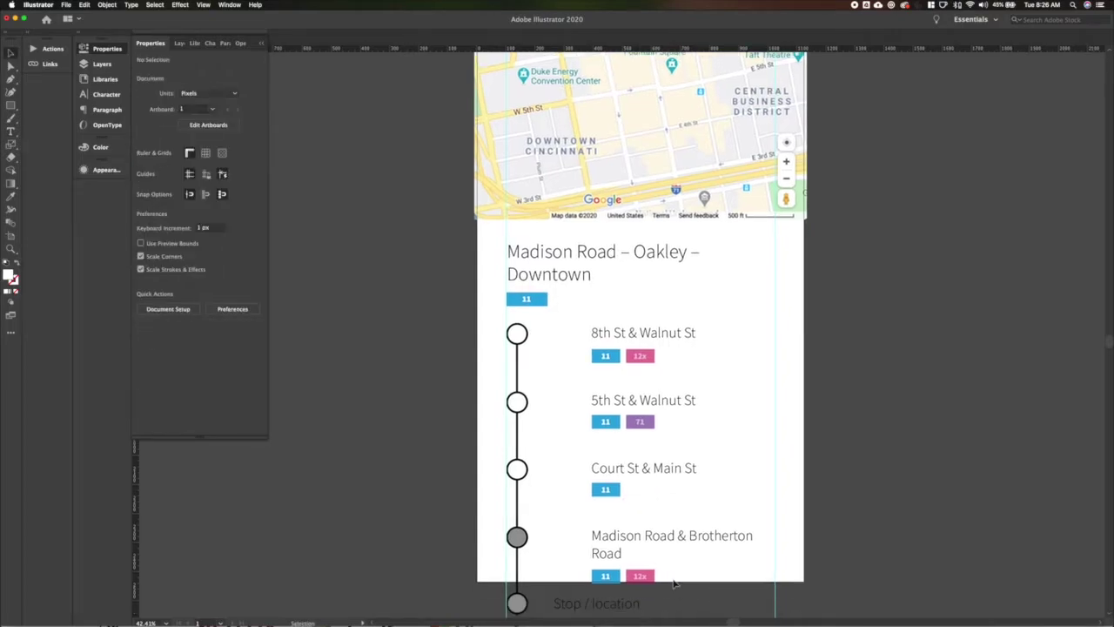
pyautogui.click(649, 557)
pyautogui.press('a')
pyautogui.click(649, 557)
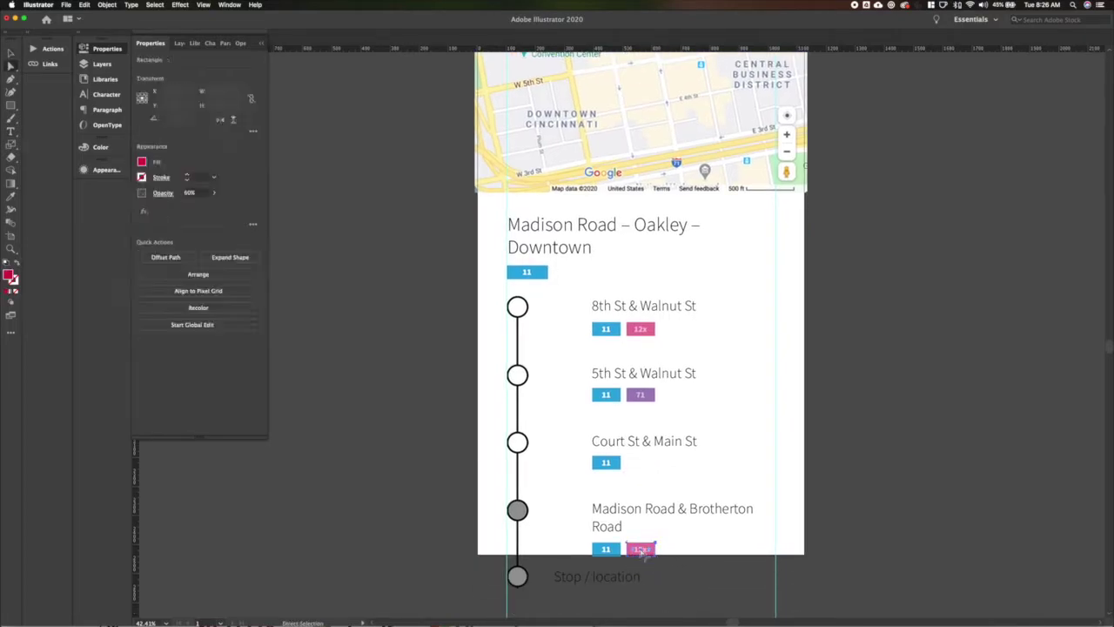
pyautogui.click(141, 164)
pyautogui.click(40, 213)
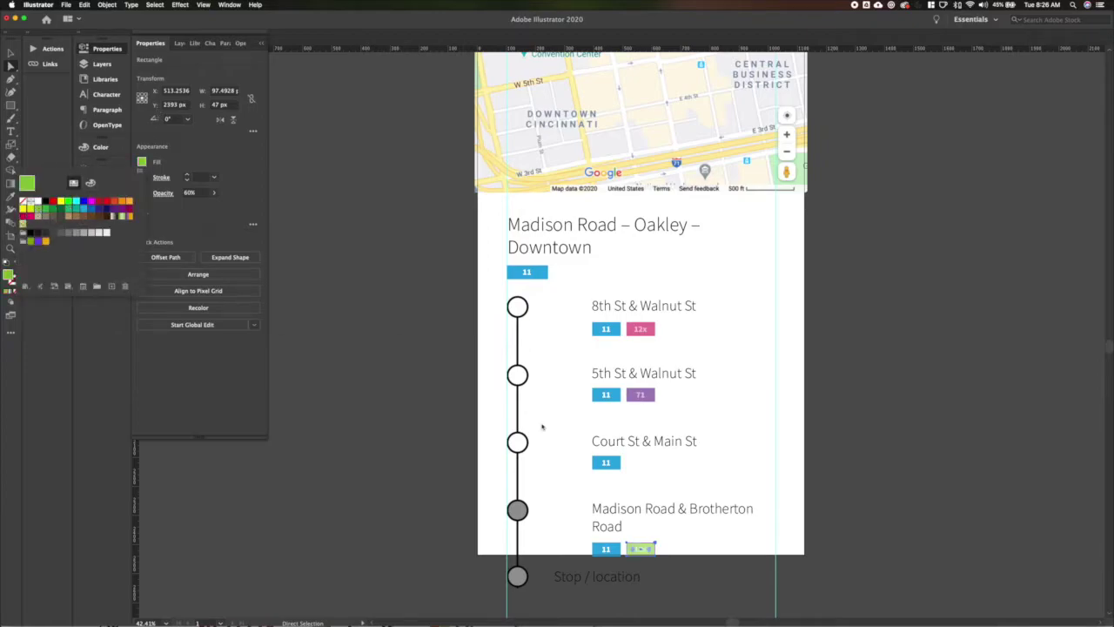
pyautogui.doubleClick(640, 548)
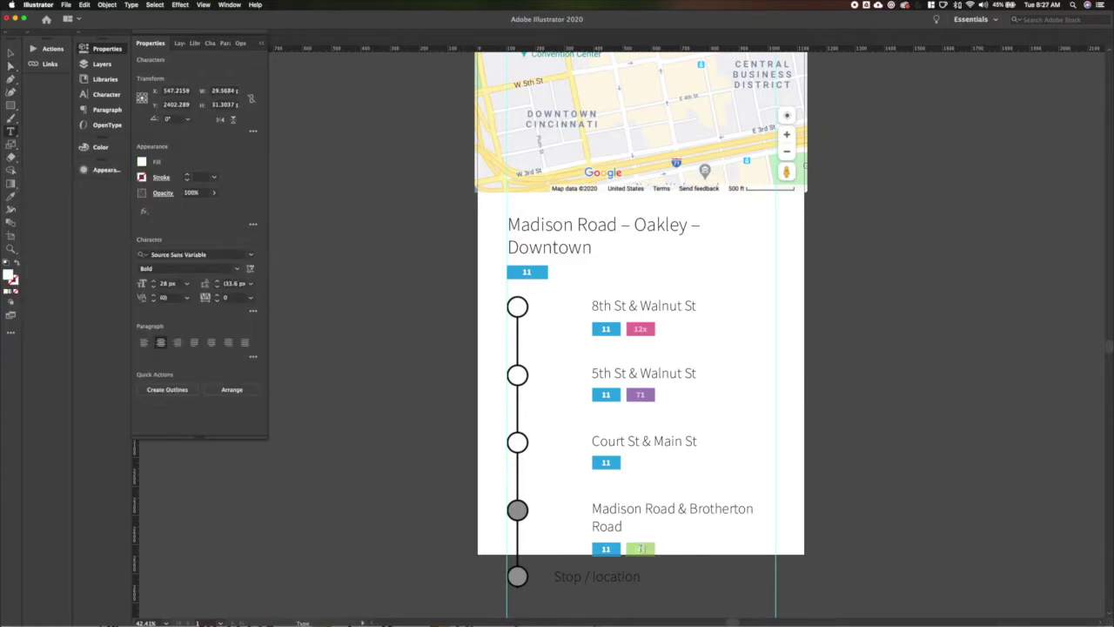
pyautogui.press('Escape')
pyautogui.click(794, 453)
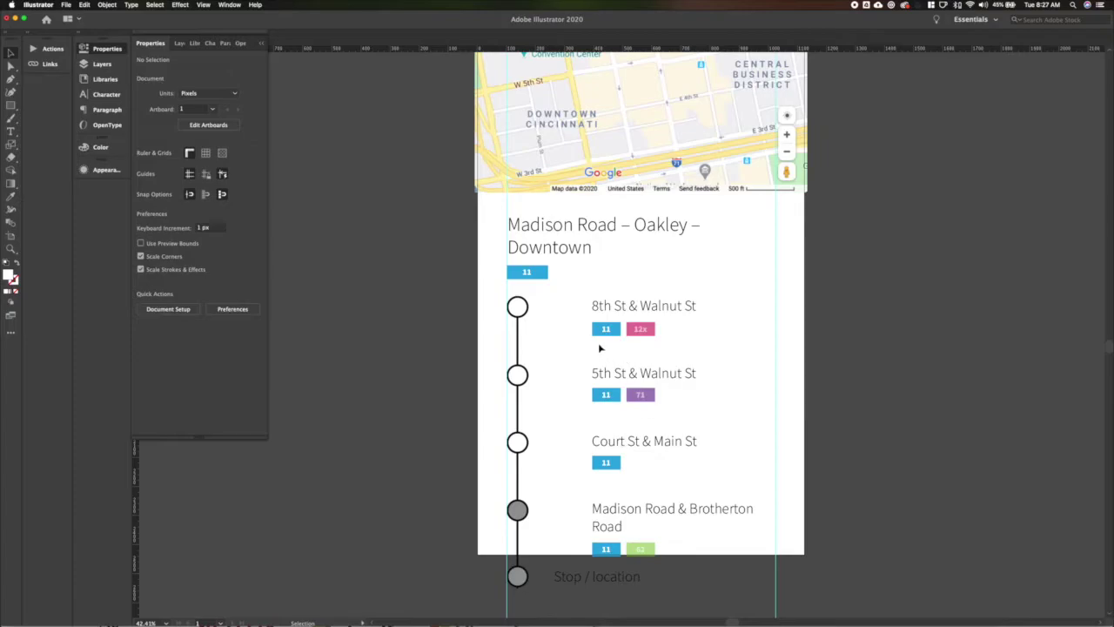
# Select the individual badge rectangles across all four stops, then deselect them.
pyautogui.press('a')
pyautogui.click(606, 330)
pyautogui.keyDown('shift'); pyautogui.click(634, 338); pyautogui.keyUp('shift')
pyautogui.keyDown('shift'); pyautogui.click(605, 394); pyautogui.keyUp('shift')
pyautogui.keyDown('shift'); pyautogui.click(641, 394); pyautogui.keyUp('shift')
pyautogui.keyDown('shift'); pyautogui.click(600, 462); pyautogui.keyUp('shift')
pyautogui.keyDown('shift'); pyautogui.click(605, 550); pyautogui.keyUp('shift')
pyautogui.keyDown('shift'); pyautogui.click(641, 549); pyautogui.keyUp('shift')
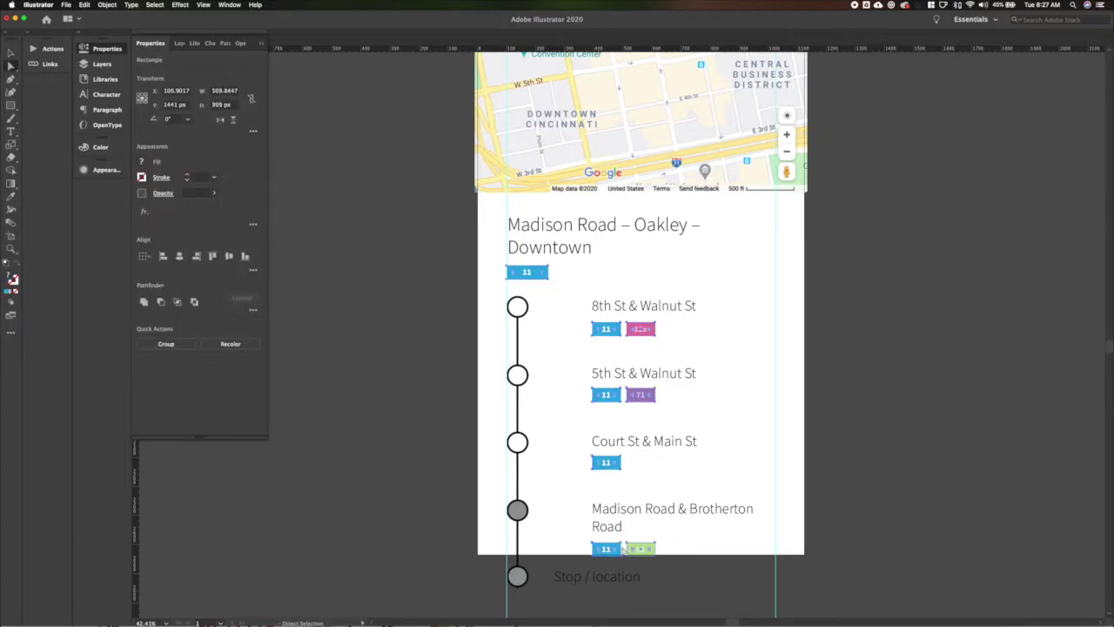
pyautogui.scroll(5, 601, 550)
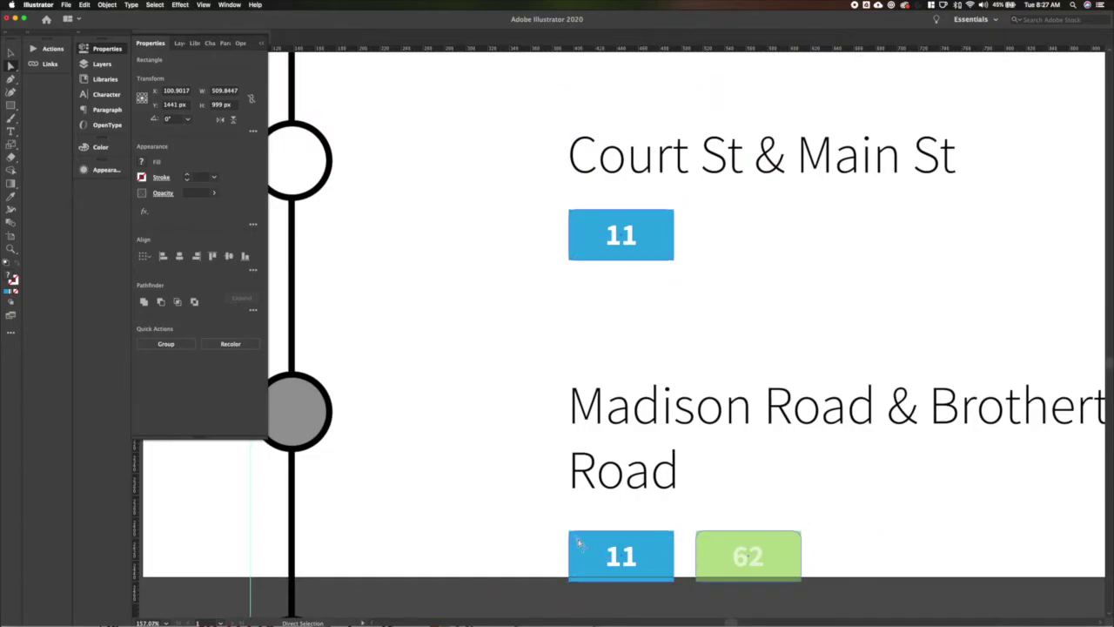
pyautogui.click(490, 530)
# Nudge the Madison Road badge pair up slightly.
pyautogui.press('v')
pyautogui.scroll(-5, 490, 530)
pyautogui.moveTo(500, 371); pyautogui.dragTo(599, 374)
pyautogui.moveTo(560, 427); pyautogui.dragTo(502, 407)
pyautogui.click(541, 477)
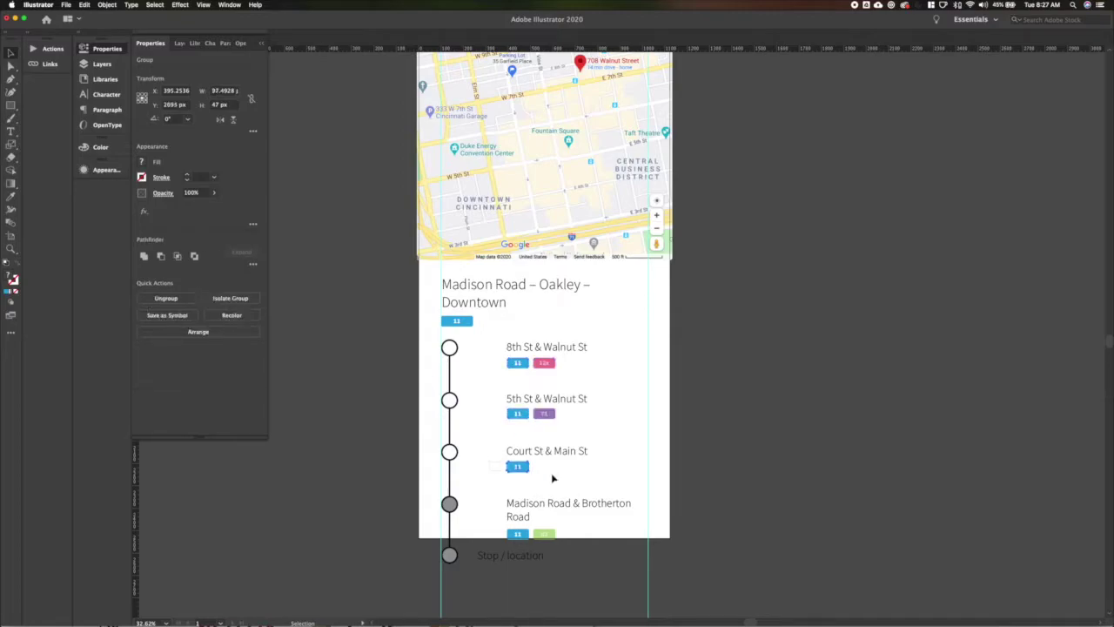
pyautogui.moveTo(479, 532); pyautogui.dragTo(605, 541)
pyautogui.press('Up')
pyautogui.press('Up')
pyautogui.press('Up')
pyautogui.press('Up')
pyautogui.press('Up')
pyautogui.press('Up')
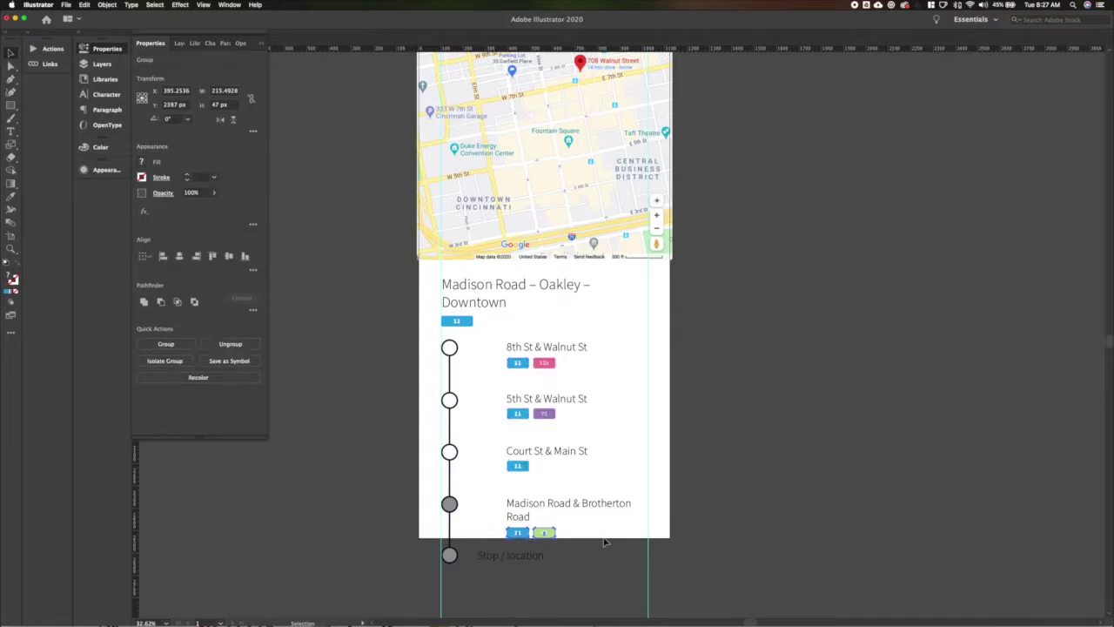
pyautogui.click(605, 541)
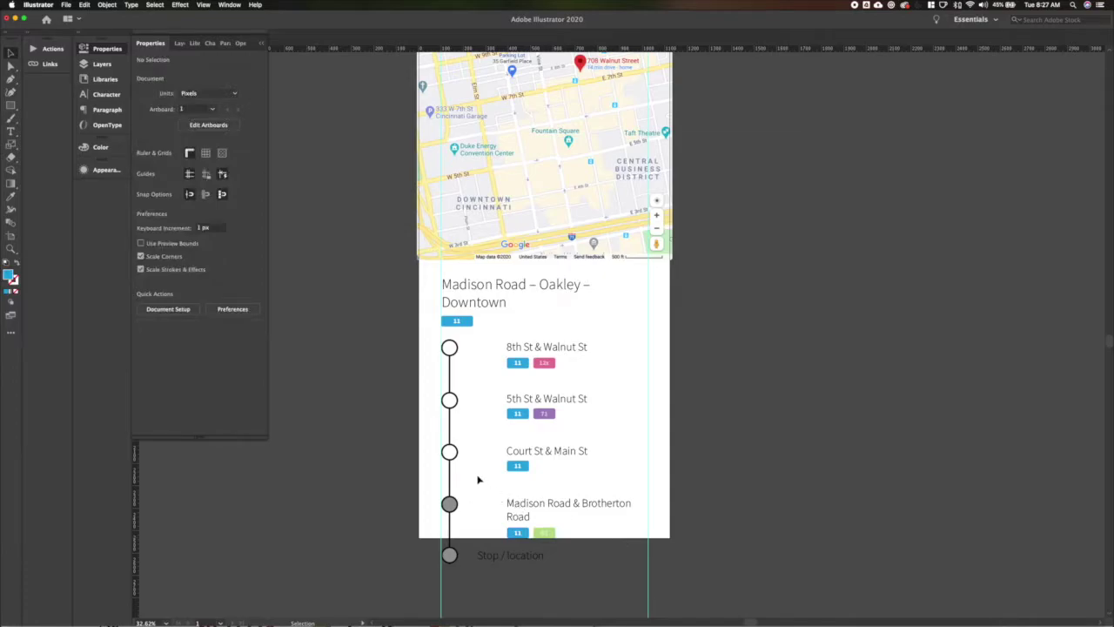
# Add a grey 30 px '8:31am' time label beside the first stop.
pyautogui.doubleClick(539, 348)
pyautogui.hotkey('ctrl', 'a')
pyautogui.write('8')
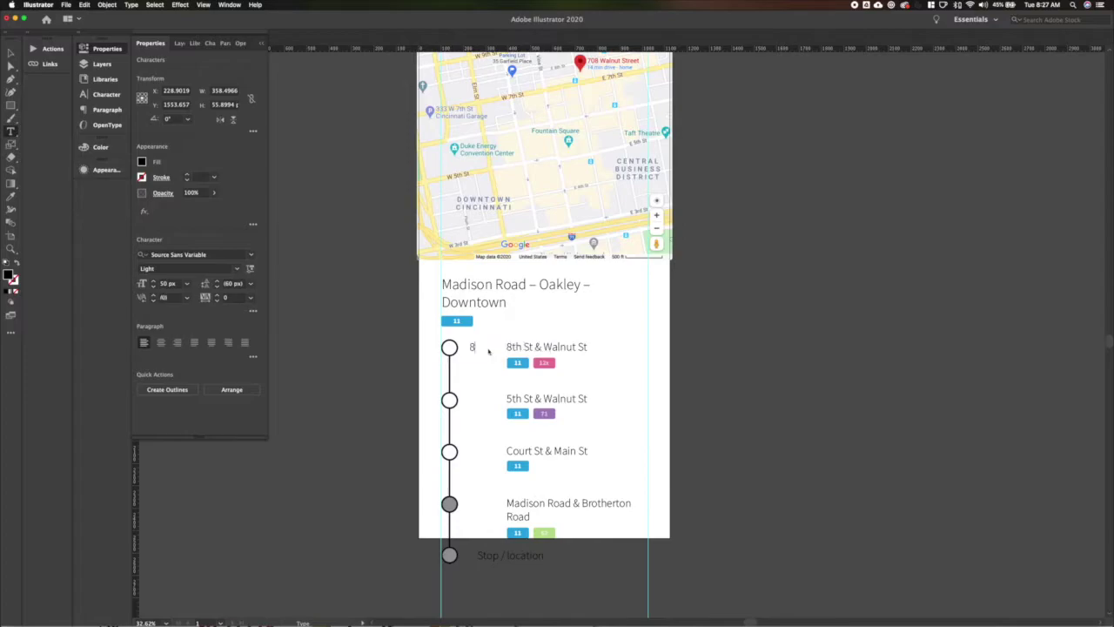
pyautogui.write(':31am')
pyautogui.hotkey('ctrl', 'a')
pyautogui.hotkey('ctrl', 'shift', ',')
pyautogui.hotkey('ctrl', 'shift', ',')
pyautogui.hotkey('ctrl', 'shift', ',')
pyautogui.hotkey('ctrl', 'shift', ',')
pyautogui.hotkey('ctrl', 'shift', ',')
pyautogui.hotkey('ctrl', 'shift', ',')
pyautogui.hotkey('ctrl', 'shift', ',')
pyautogui.hotkey('ctrl', 'shift', ',')
pyautogui.hotkey('ctrl', 'shift', ',')
pyautogui.hotkey('ctrl', 'shift', ',')
pyautogui.hotkey('ctrl', 'shift', ',')
pyautogui.hotkey('ctrl', 'shift', '.')
pyautogui.click(142, 162)
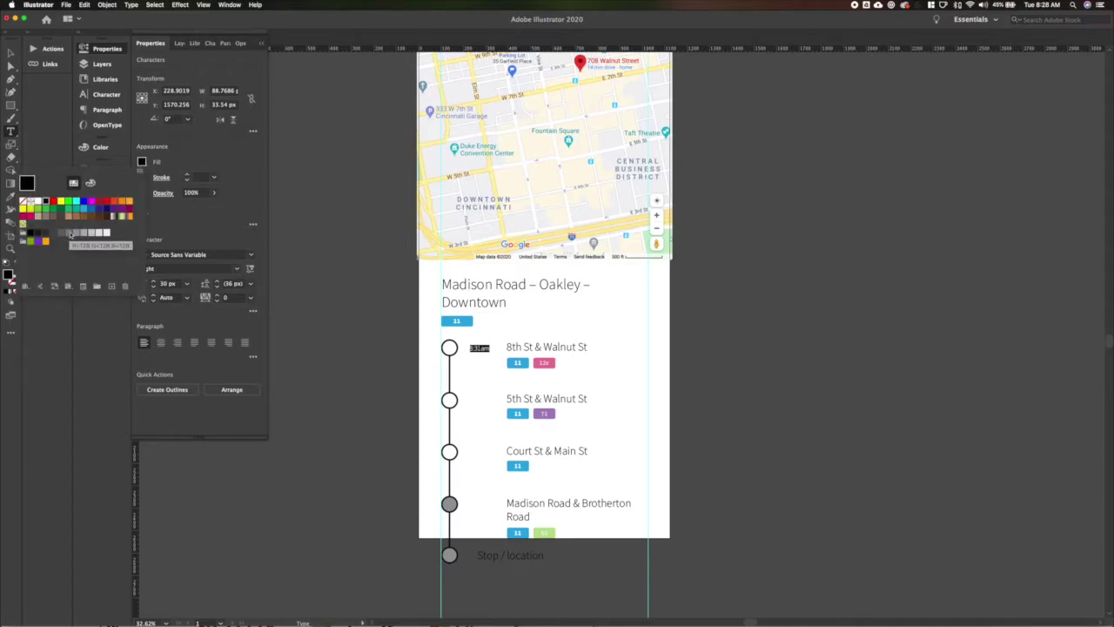
pyautogui.click(70, 233)
pyautogui.click(449, 394)
pyautogui.press('Escape')
# Enlarge the four stop names to 44 px.
pyautogui.click(480, 349)
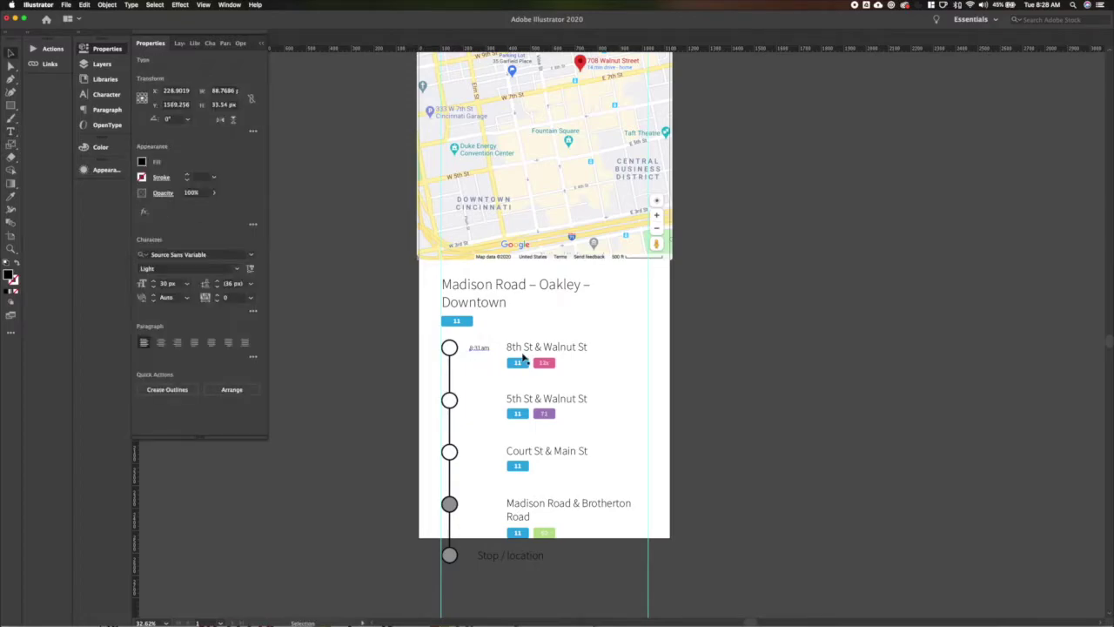
pyautogui.click(523, 350)
pyautogui.keyDown('shift'); pyautogui.click(523, 402); pyautogui.keyUp('shift')
pyautogui.keyDown('shift'); pyautogui.click(523, 456); pyautogui.keyUp('shift')
pyautogui.keyDown('shift'); pyautogui.click(522, 505); pyautogui.keyUp('shift')
pyautogui.click(169, 284)
pyautogui.write('36')
pyautogui.press('Return')
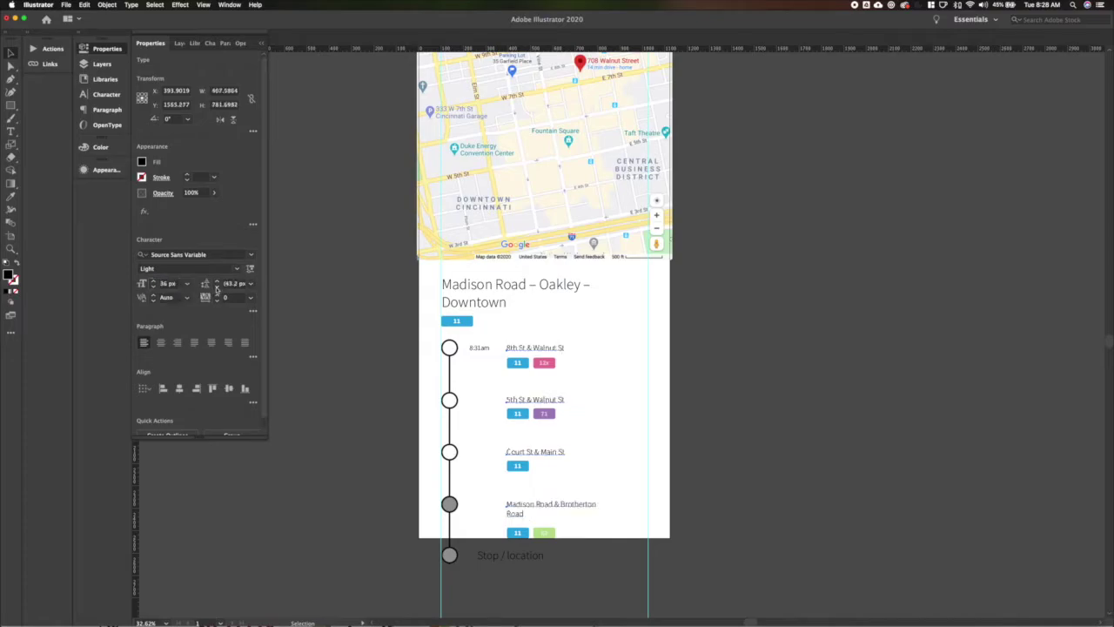
pyautogui.click(155, 281)
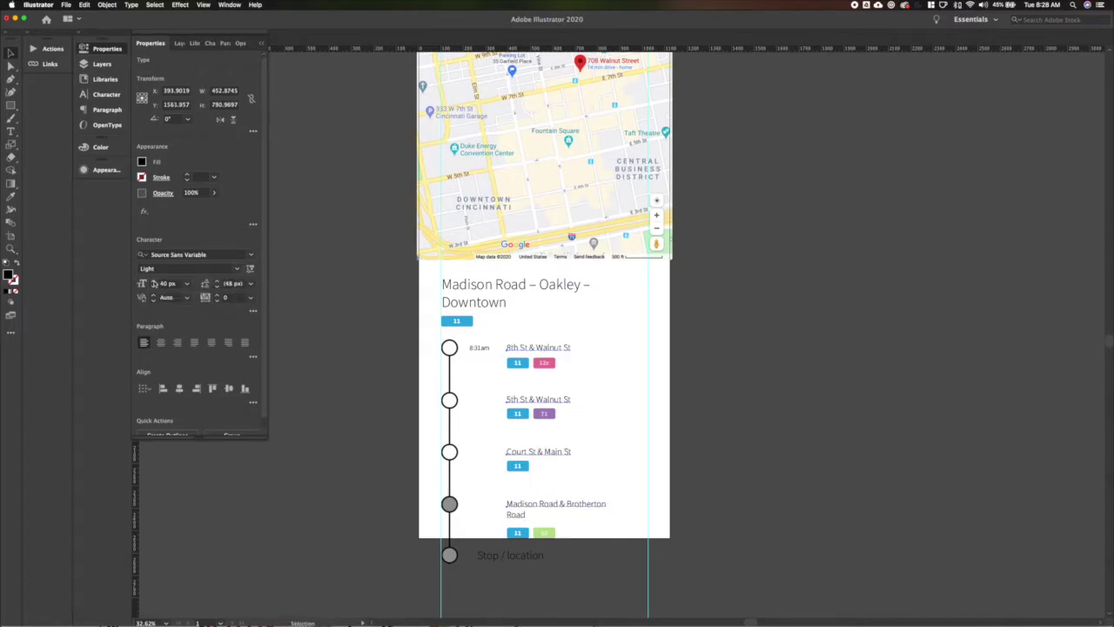
pyautogui.click(154, 281)
pyautogui.click(154, 282)
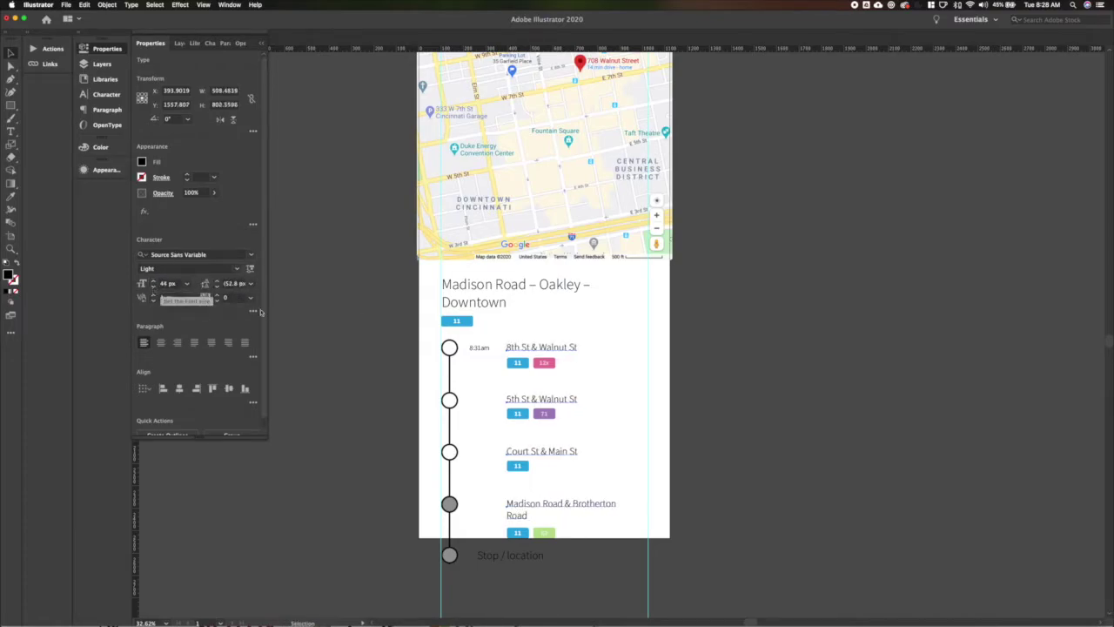
# Nudge the stop names and badges further right.
pyautogui.hotkey('shift', 'Right')
pyautogui.hotkey('shift', 'Right')
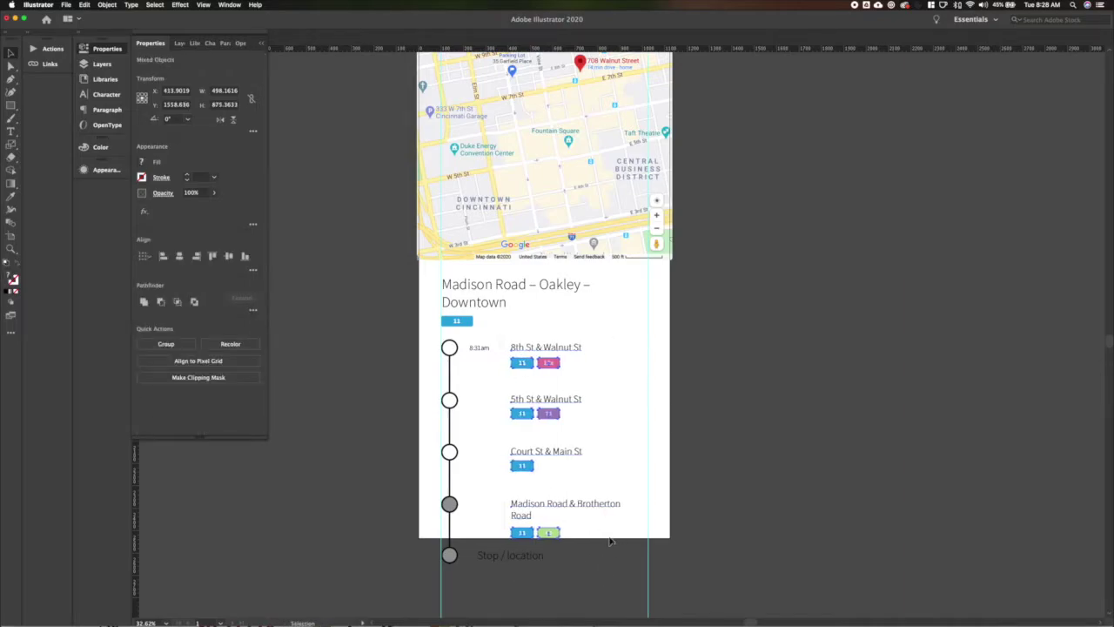
pyautogui.click(515, 324)
pyautogui.click(546, 347)
pyautogui.hotkey('shift', 'Right')
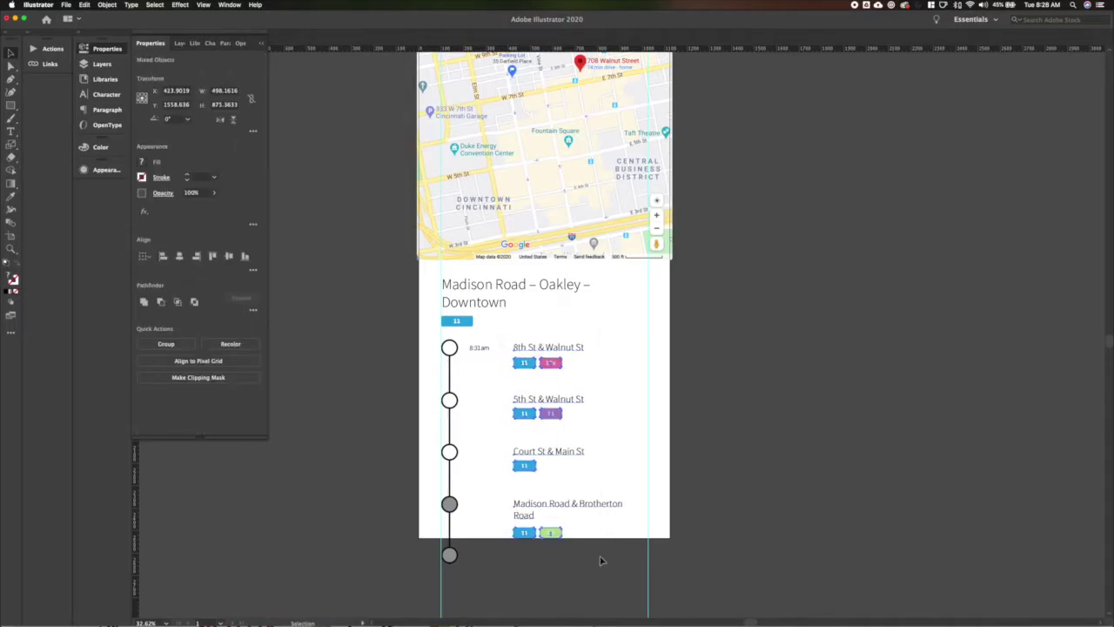
pyautogui.click(515, 324)
pyautogui.click(481, 351)
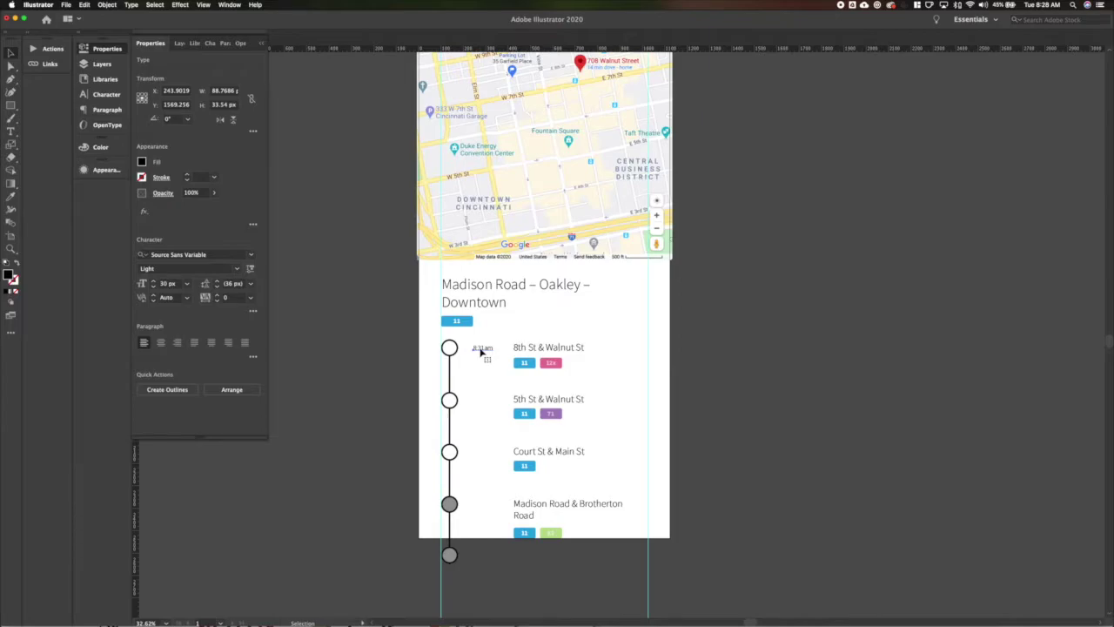
# Copy the time label down to the 5th St and Court St stops.
pyautogui.moveTo(484, 351); pyautogui.dragTo(484, 403)
pyautogui.press('t')
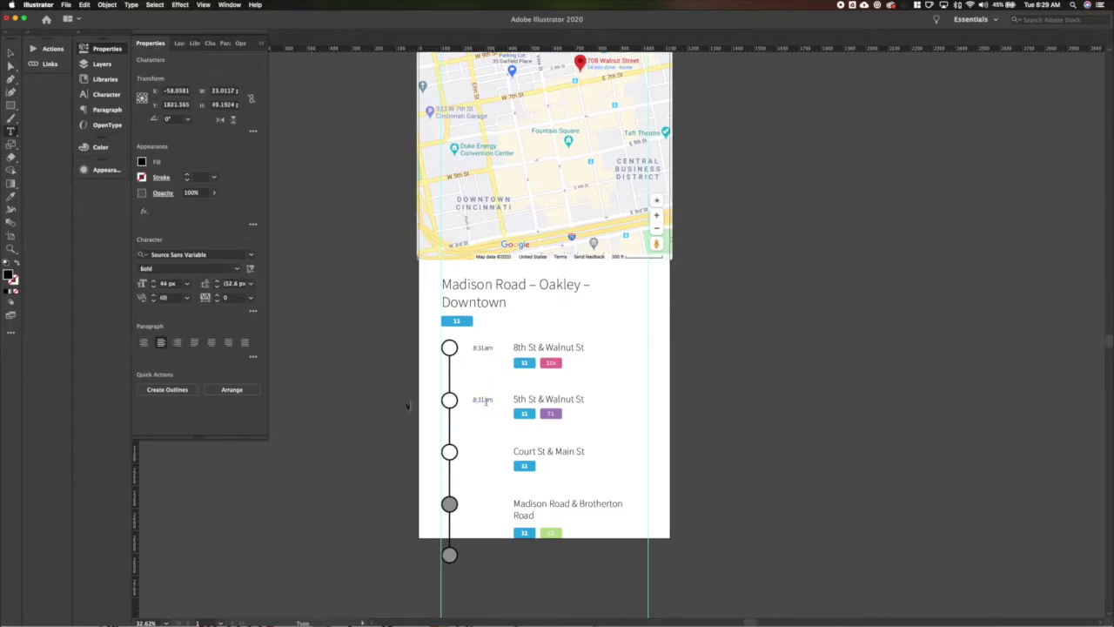
pyautogui.press('v')
pyautogui.moveTo(481, 398); pyautogui.dragTo(484, 505)
# Give the Court St circle the grey style of the Madison Road circle.
pyautogui.click(450, 452)
pyautogui.press('i')
pyautogui.click(450, 505)
pyautogui.press('v')
pyautogui.click(480, 504)
# Fade the Court St and Madison Road text to 30% opacity.
pyautogui.keyDown('shift'); pyautogui.click(480, 454); pyautogui.keyUp('shift')
pyautogui.keyDown('shift'); pyautogui.click(524, 515); pyautogui.keyUp('shift')
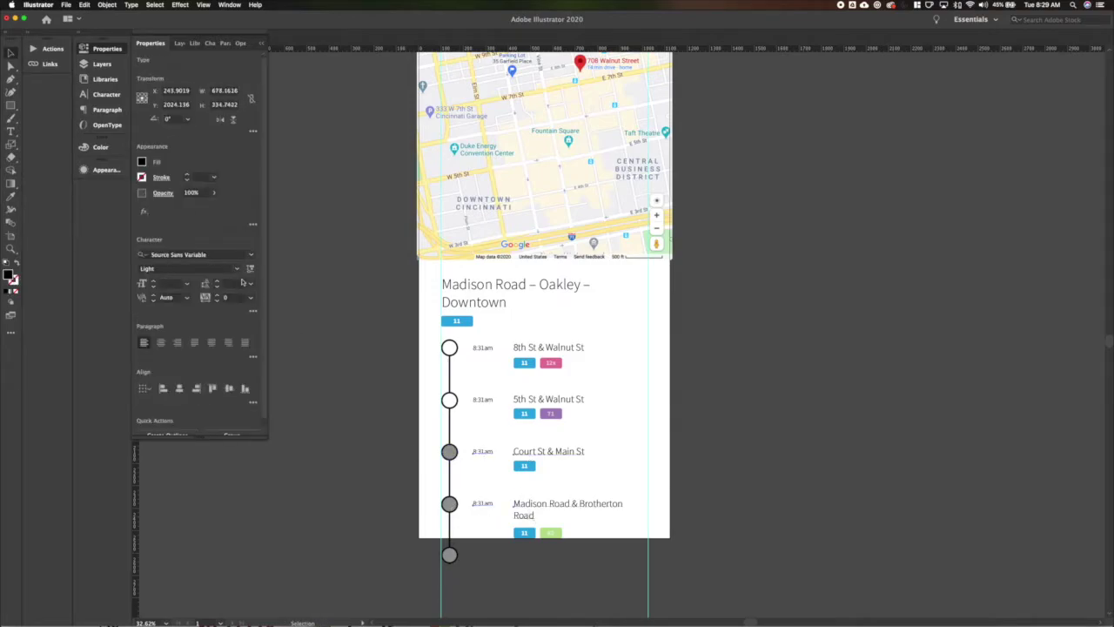
pyautogui.click(193, 192)
pyautogui.write('30')
pyautogui.press('Return')
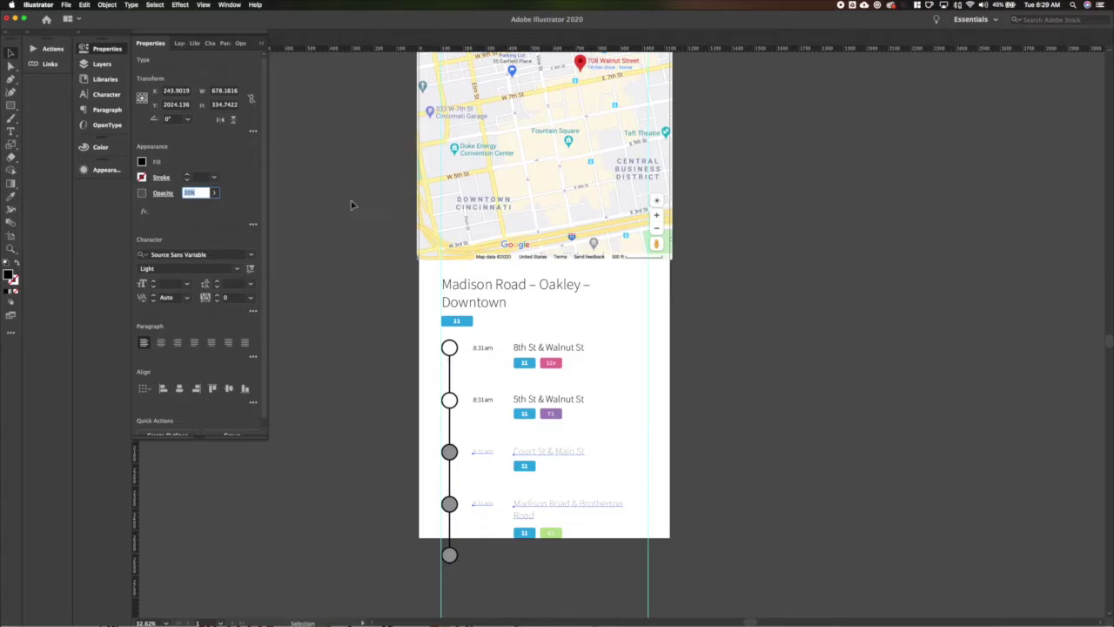
pyautogui.click(422, 420)
# Edit the times to read 9:02 am, 8:52 am, 8:38 am and 8:31 am.
pyautogui.press('t')
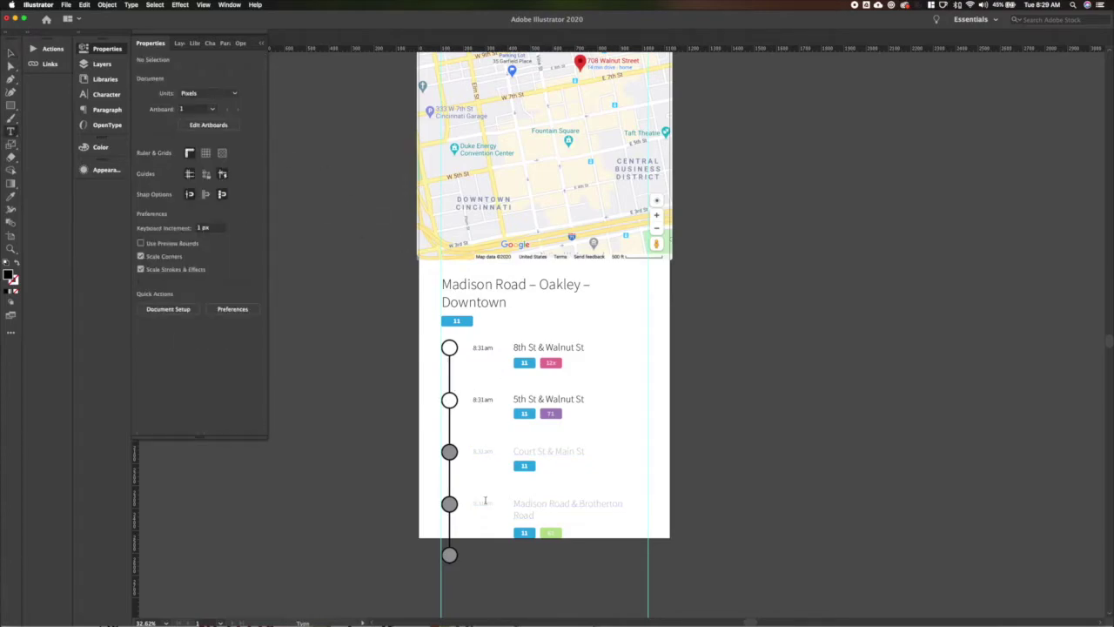
pyautogui.click(481, 452)
pyautogui.write('3')
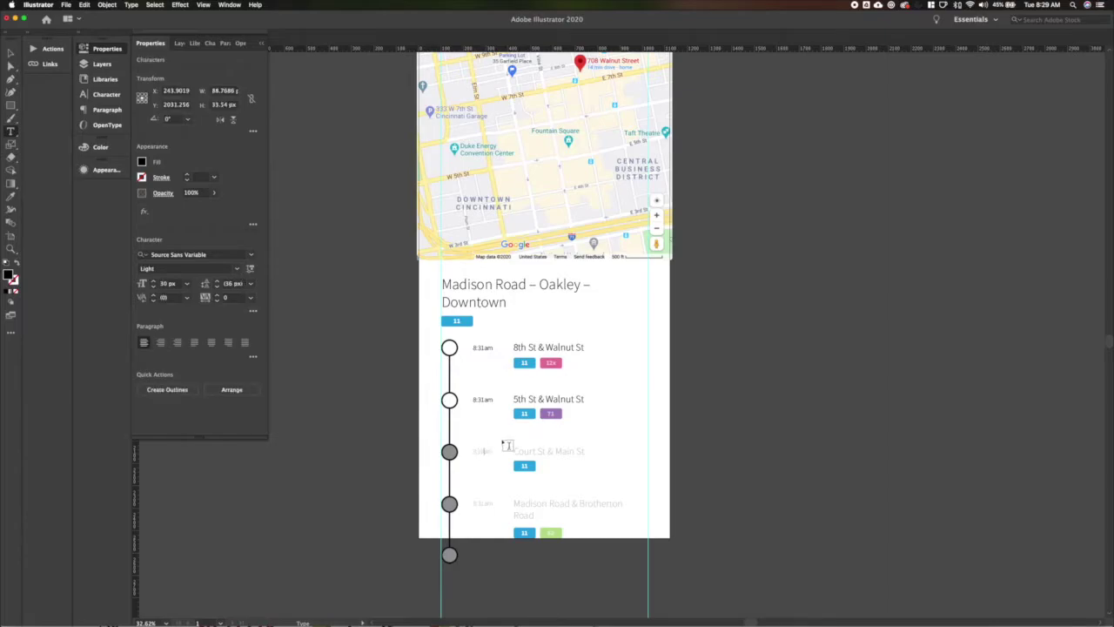
pyautogui.write('1')
pyautogui.click(487, 349)
pyautogui.click(484, 504)
pyautogui.click(483, 346)
pyautogui.press('BackSpace')
pyautogui.press('BackSpace')
pyautogui.press('BackSpace')
pyautogui.press('BackSpace')
pyautogui.press('BackSpace')
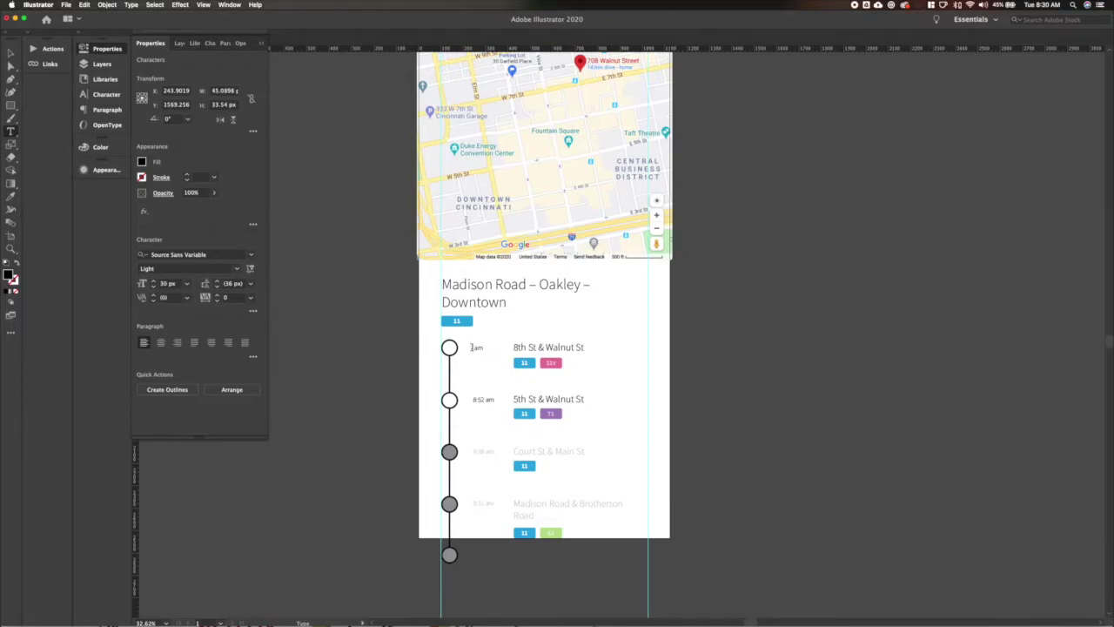
pyautogui.press('Escape')
pyautogui.click(387, 369)
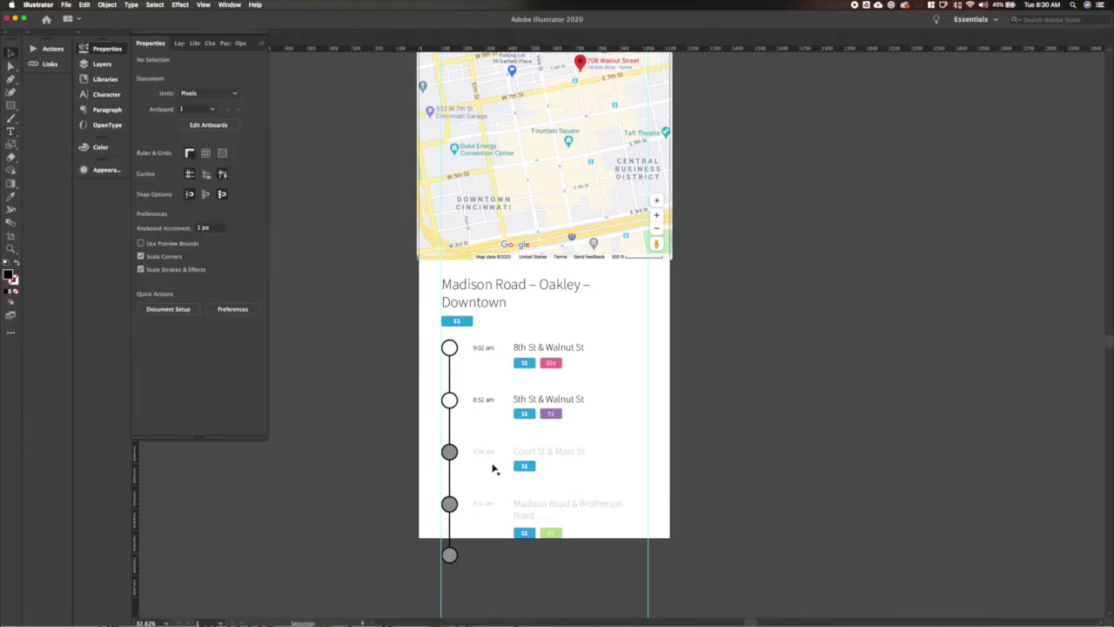
pyautogui.scroll(2, 493, 502)
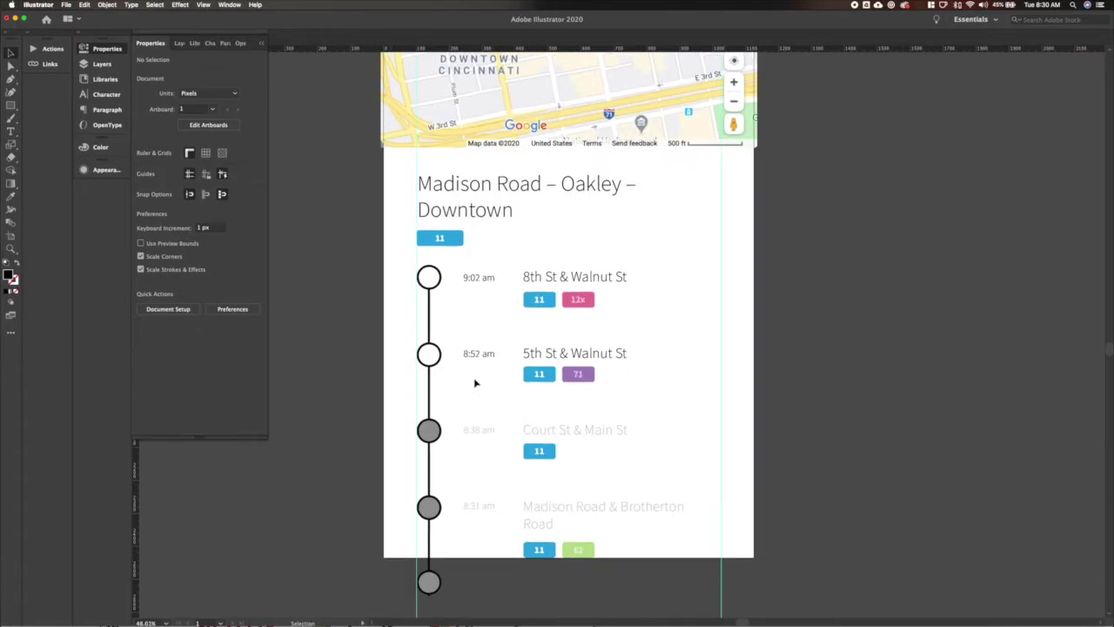
# Set the Court St and Madison Road badge groups to 20% opacity.
pyautogui.moveTo(517, 299); pyautogui.dragTo(606, 323)
pyautogui.click(532, 455)
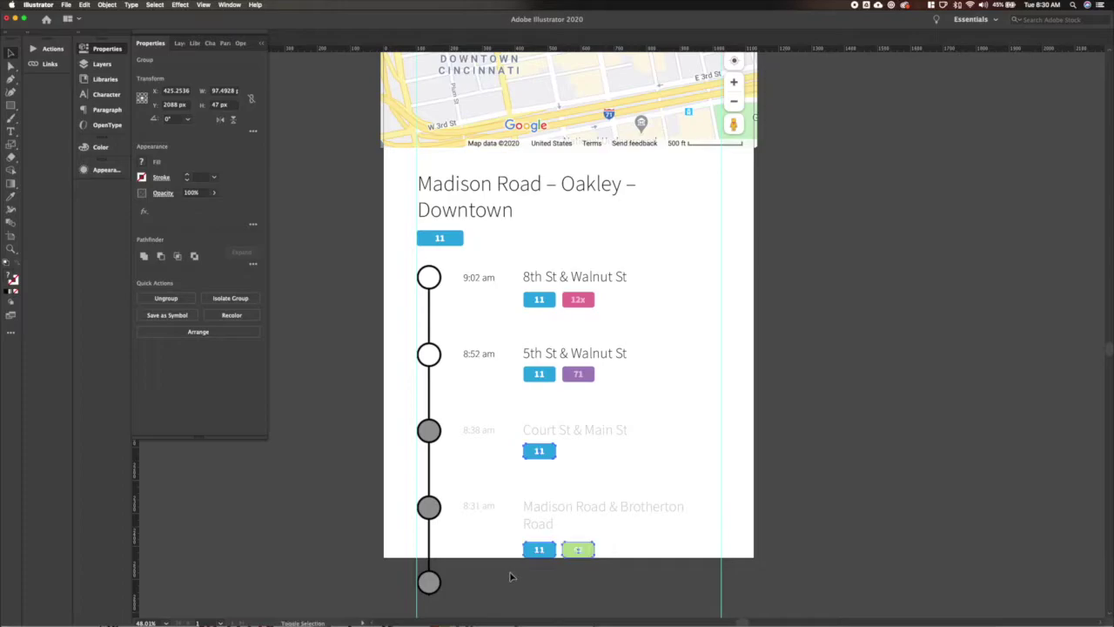
pyautogui.keyDown('shift'); pyautogui.click(539, 550); pyautogui.keyUp('shift')
pyautogui.click(191, 192)
pyautogui.write('20')
pyautogui.press('Return')
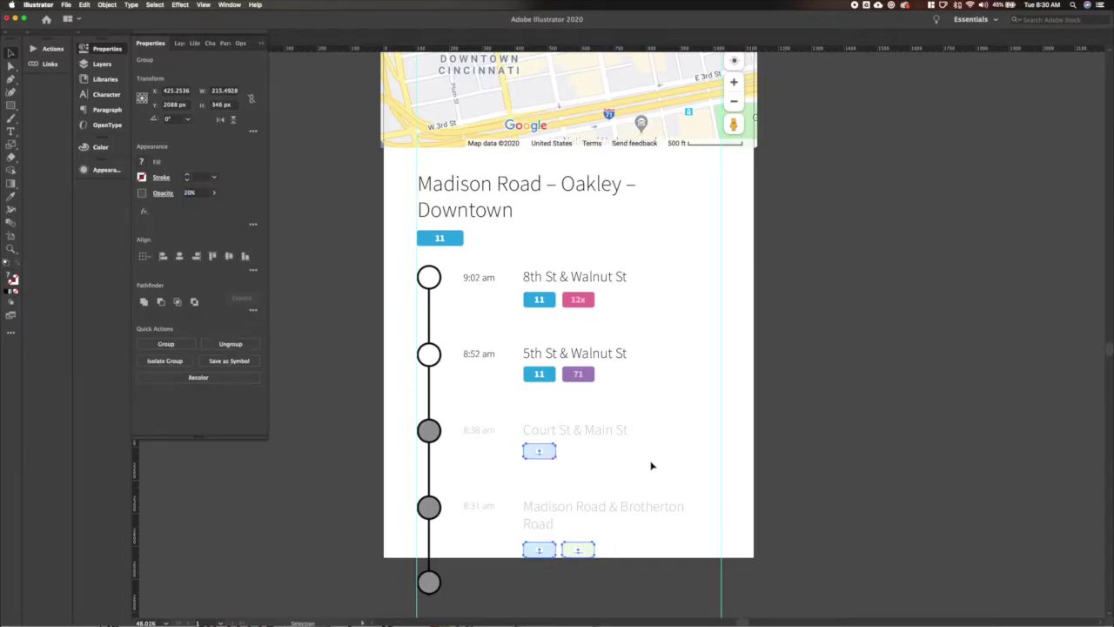
pyautogui.click(822, 446)
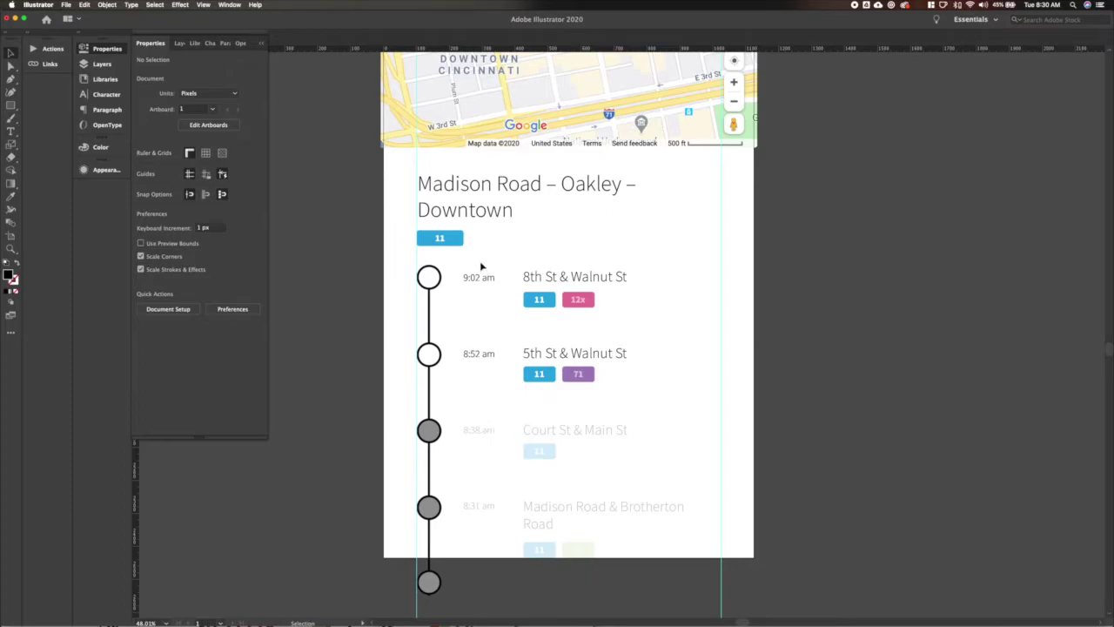
# Duplicate the four stop times below themselves, centre-aligned and reduced to 24 px.
pyautogui.moveTo(480, 264); pyautogui.dragTo(485, 539)
pyautogui.press('super+shift+comma')
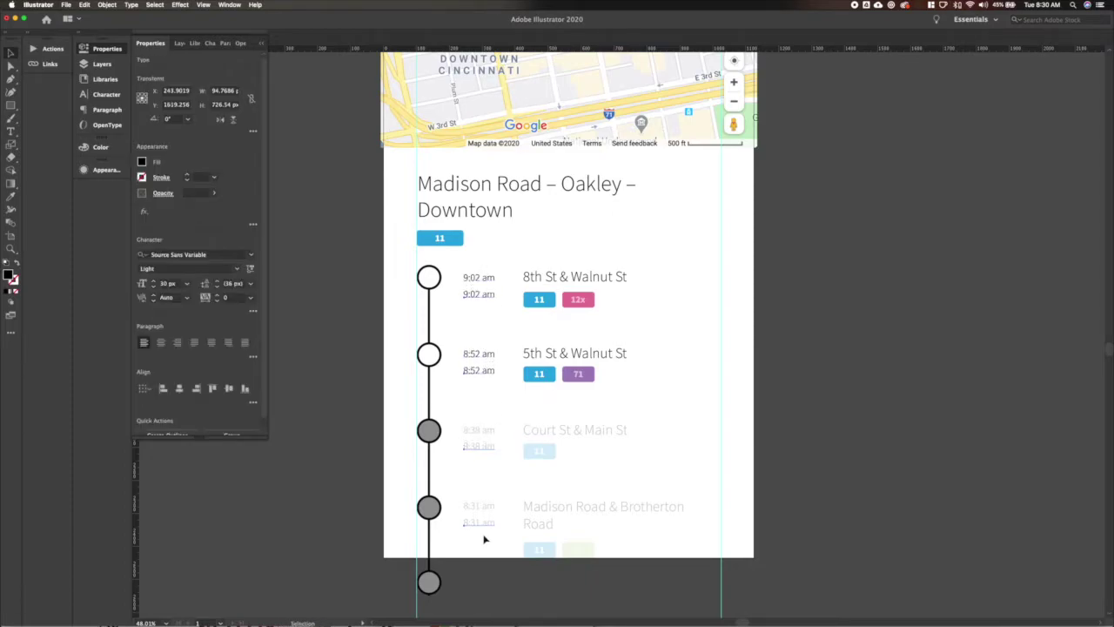
pyautogui.press('super+shift+comma')
pyautogui.press('super+shift+c')
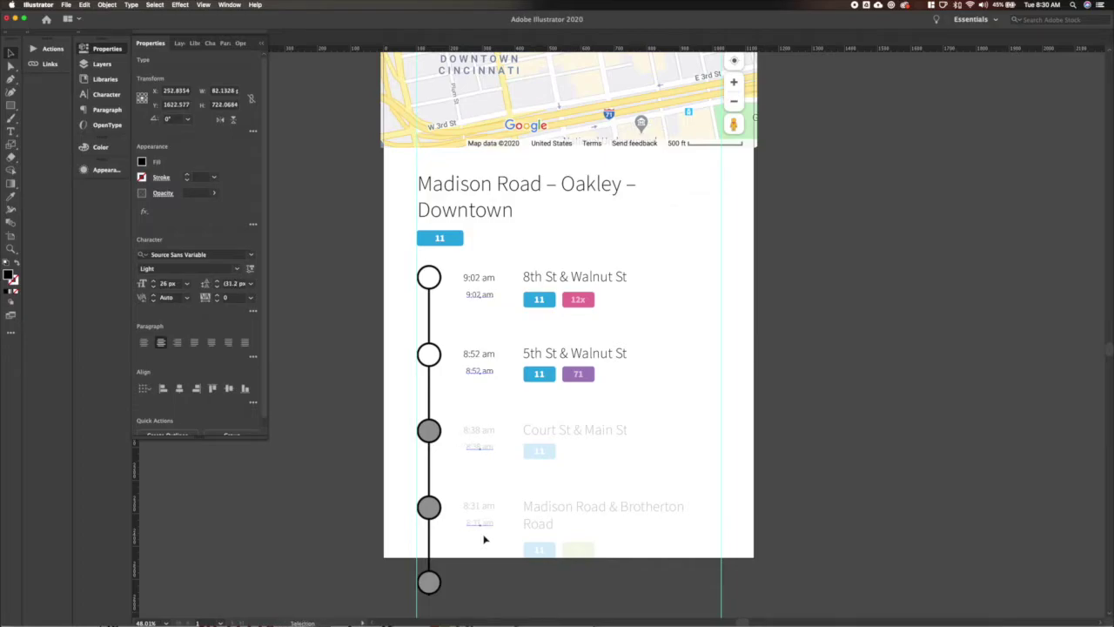
pyautogui.press('super+shift+comma')
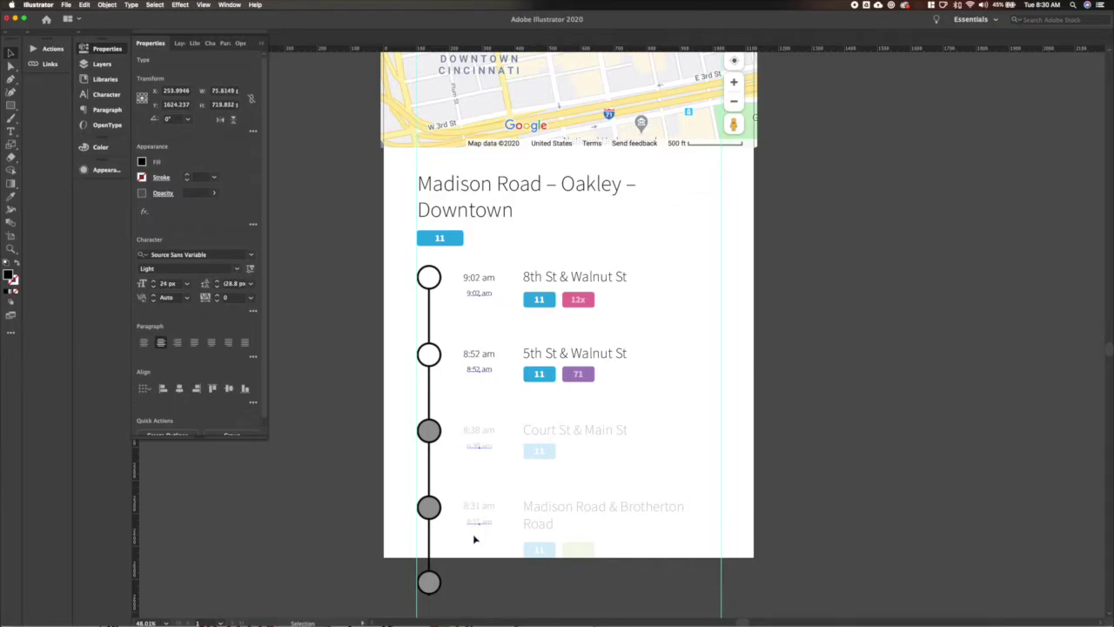
pyautogui.click(473, 534)
# Retype the small copies to read 10m, 5m, 11m ago and 18m ago.
pyautogui.doubleClick(479, 520)
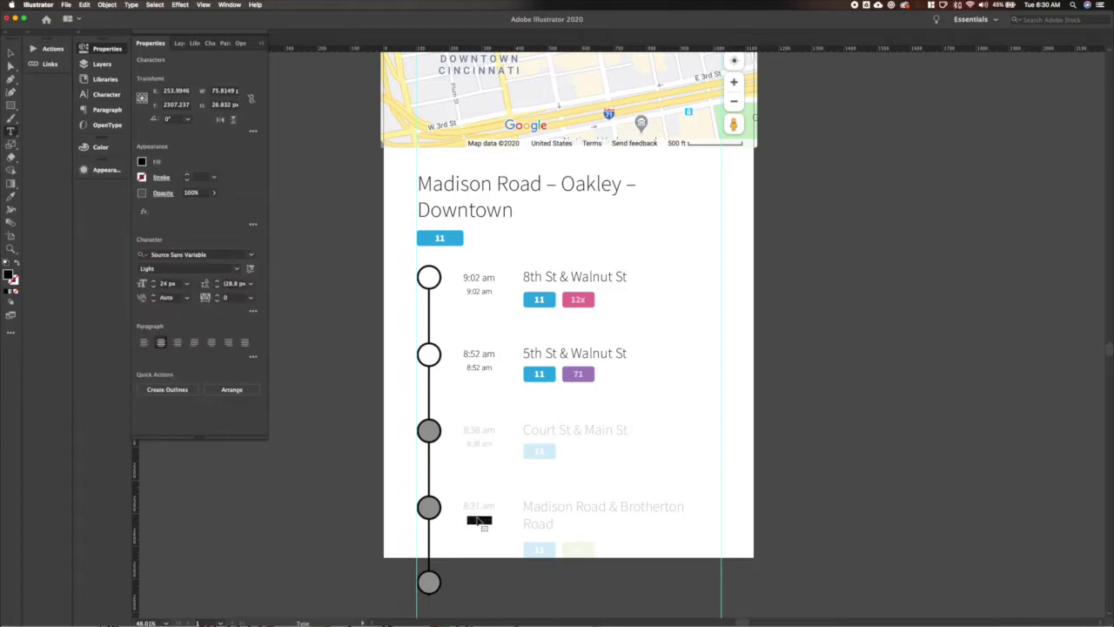
pyautogui.press('BackSpace')
pyautogui.write('18m ago')
pyautogui.tripleClick(478, 442)
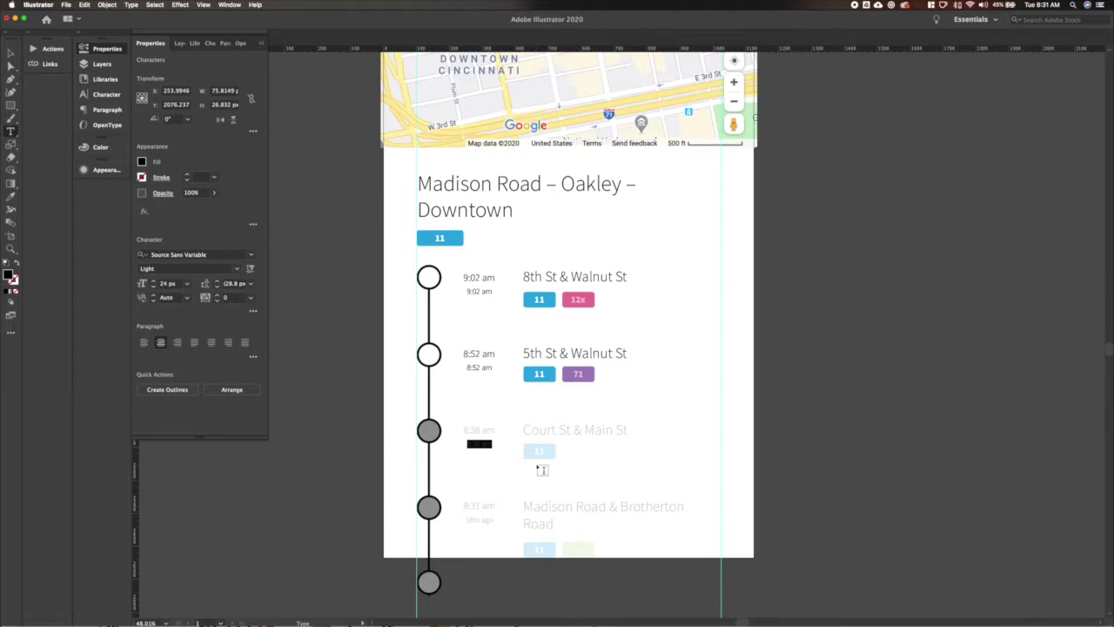
pyautogui.press('BackSpace')
pyautogui.tripleClick(481, 368)
pyautogui.write('5m')
pyautogui.tripleClick(479, 292)
pyautogui.write('15m')
pyautogui.keyDown('super'); pyautogui.click(361, 341); pyautogui.keyUp('super')
pyautogui.tripleClick(481, 291)
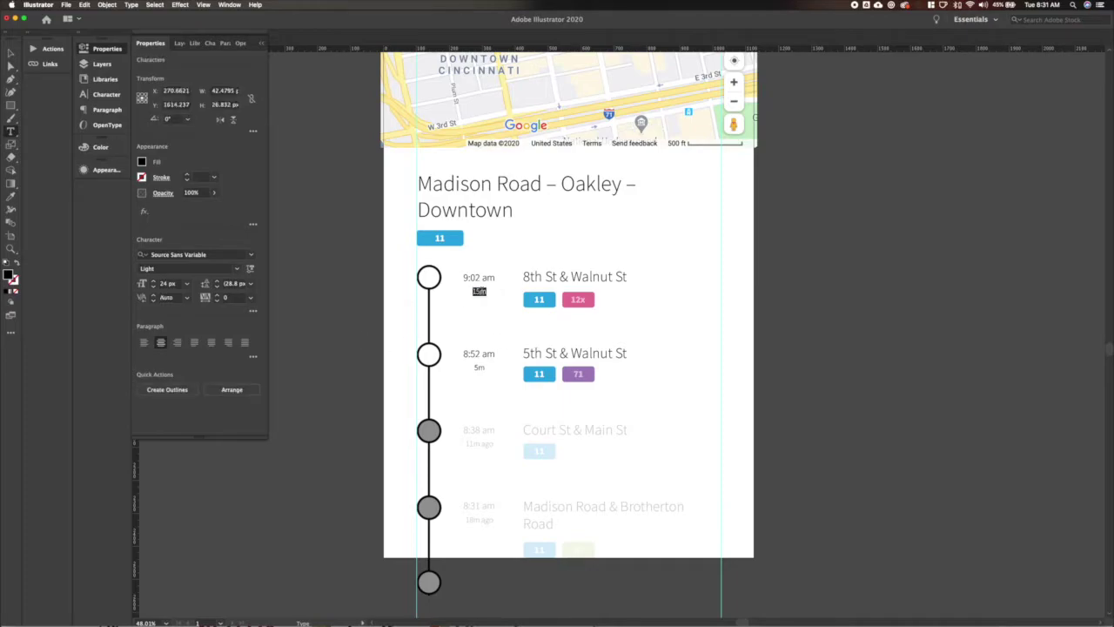
pyautogui.write('10m')
pyautogui.keyDown('super'); pyautogui.click(355, 343); pyautogui.keyUp('super')
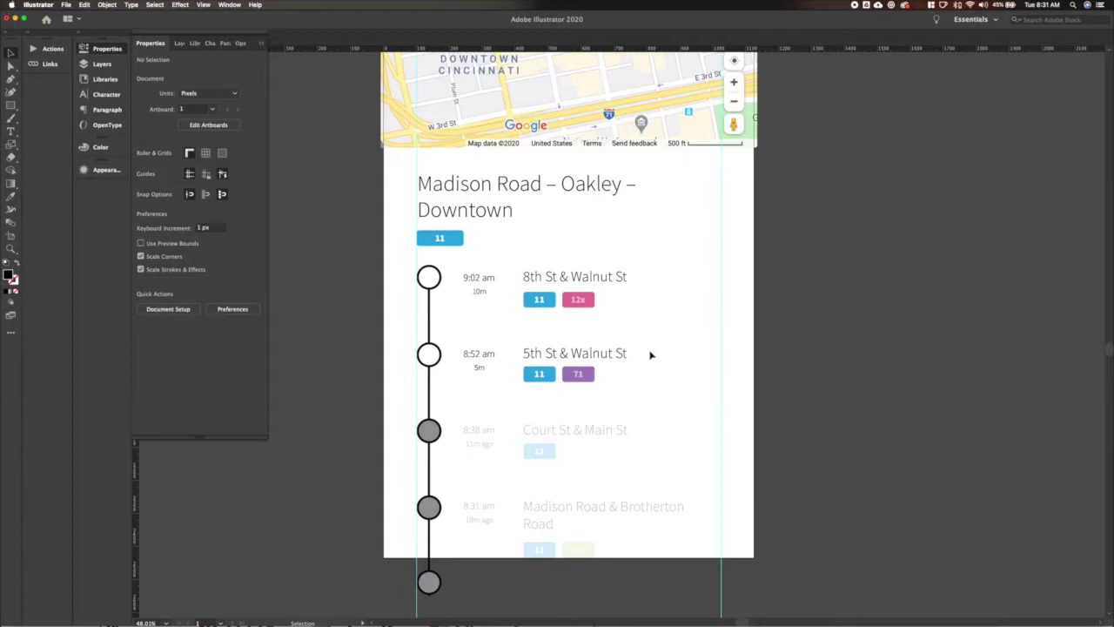
# Select the four timeline circles, then revert a stray move of the 11 badge.
pyautogui.click(429, 508)
pyautogui.keyDown('shift'); pyautogui.click(429, 431); pyautogui.keyUp('shift')
pyautogui.keyDown('shift'); pyautogui.click(429, 354); pyautogui.keyUp('shift')
pyautogui.keyDown('shift'); pyautogui.click(430, 281); pyautogui.keyUp('shift')
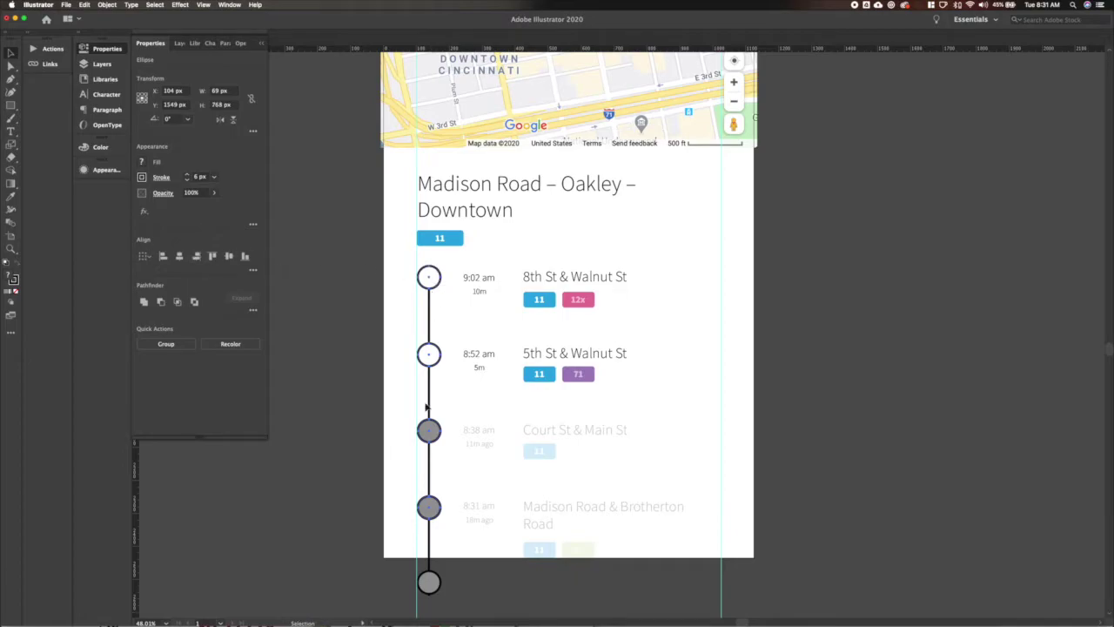
pyautogui.click(383, 373)
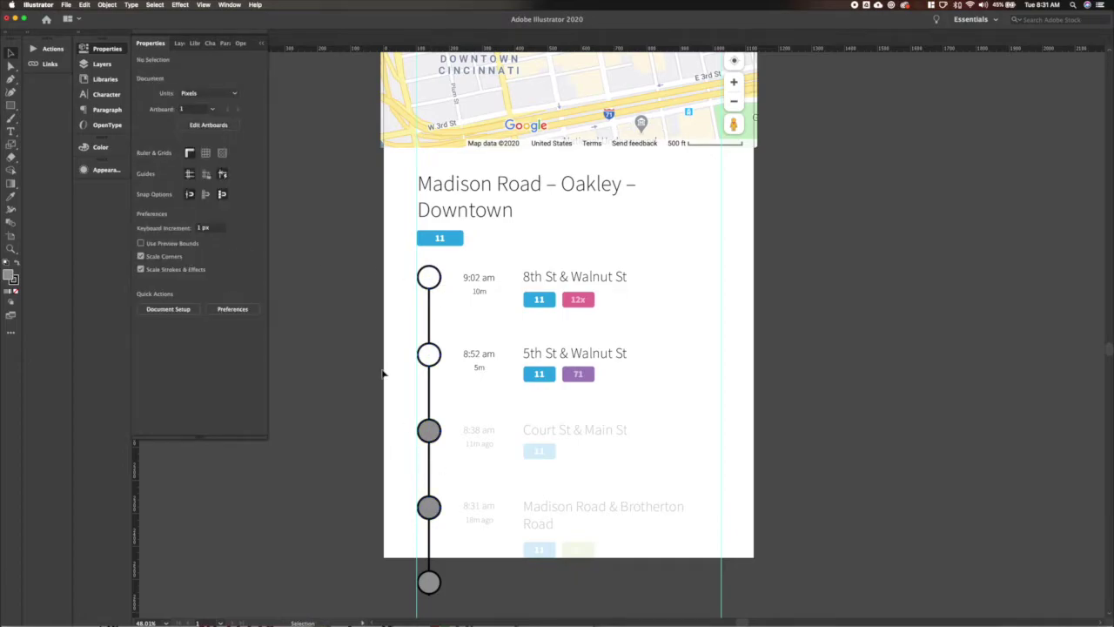
pyautogui.moveTo(446, 246); pyautogui.dragTo(488, 218)
pyautogui.click(792, 238)
pyautogui.scroll(3, 791, 239)
pyautogui.press('super+z')
pyautogui.press('super+shift+a')
# Set the top and 5th St timeline circles to 40 px wide.
pyautogui.click(417, 326)
pyautogui.click(225, 91)
pyautogui.write('40')
pyautogui.press('Tab')
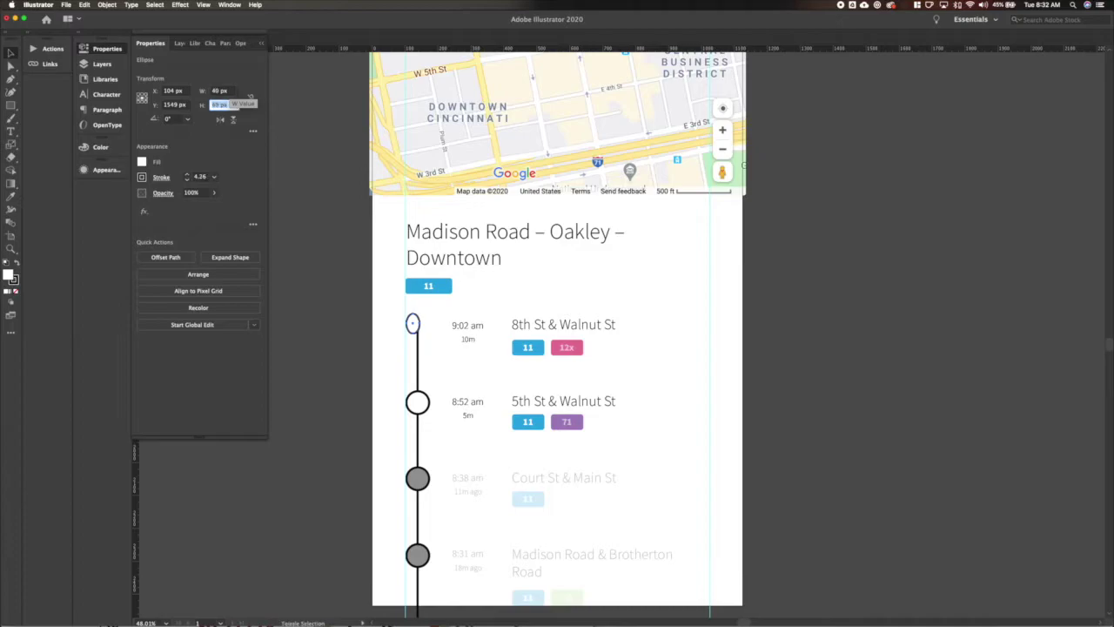
pyautogui.click(417, 402)
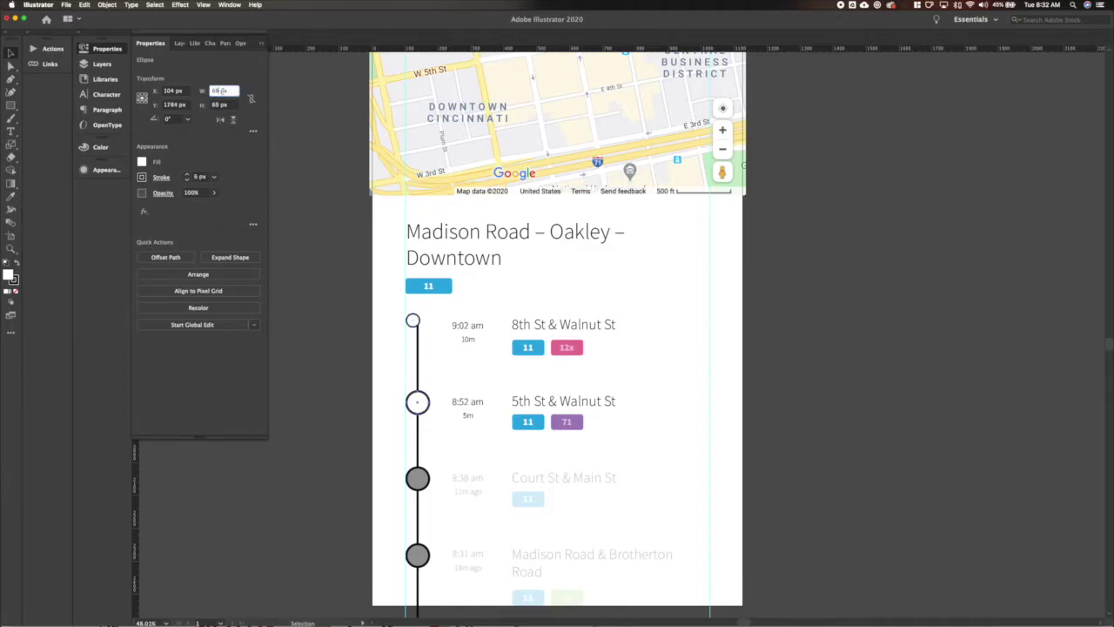
pyautogui.click(222, 92)
pyautogui.write('40')
pyautogui.press('Tab')
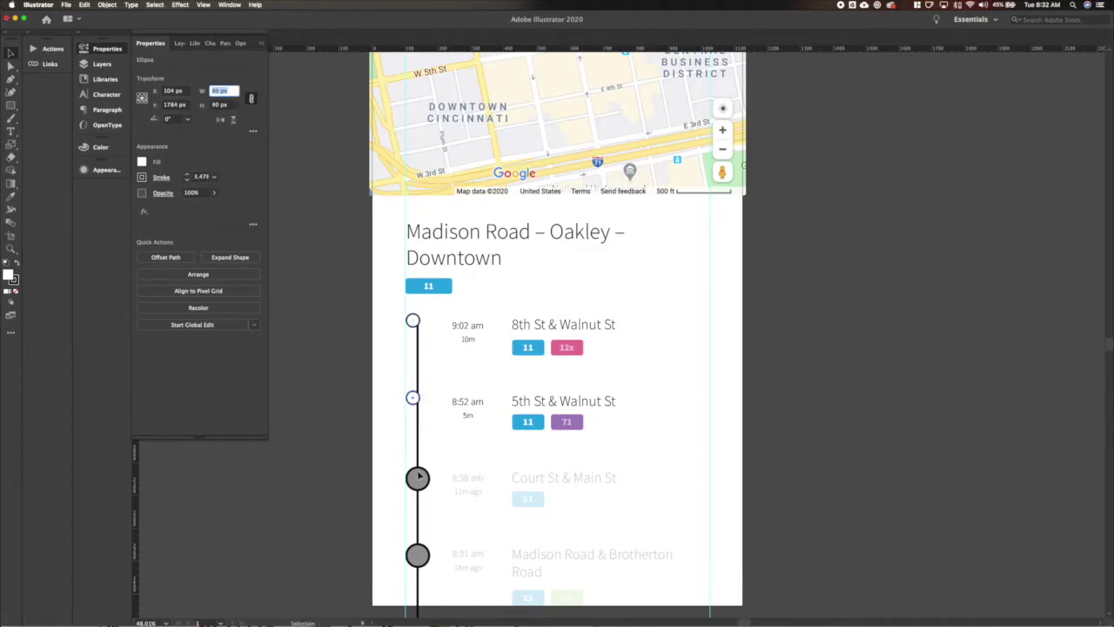
# Set the Court St and Madison Road circles to 40 px wide.
pyautogui.click(417, 478)
pyautogui.click(220, 92)
pyautogui.write('40')
pyautogui.press('Tab')
pyautogui.click(378, 490)
pyautogui.click(417, 554)
pyautogui.click(222, 91)
pyautogui.write('40')
pyautogui.press('Tab')
# Delete the extra bottom circle and align the timeline line through the circles.
pyautogui.scroll(-2, 330, 392)
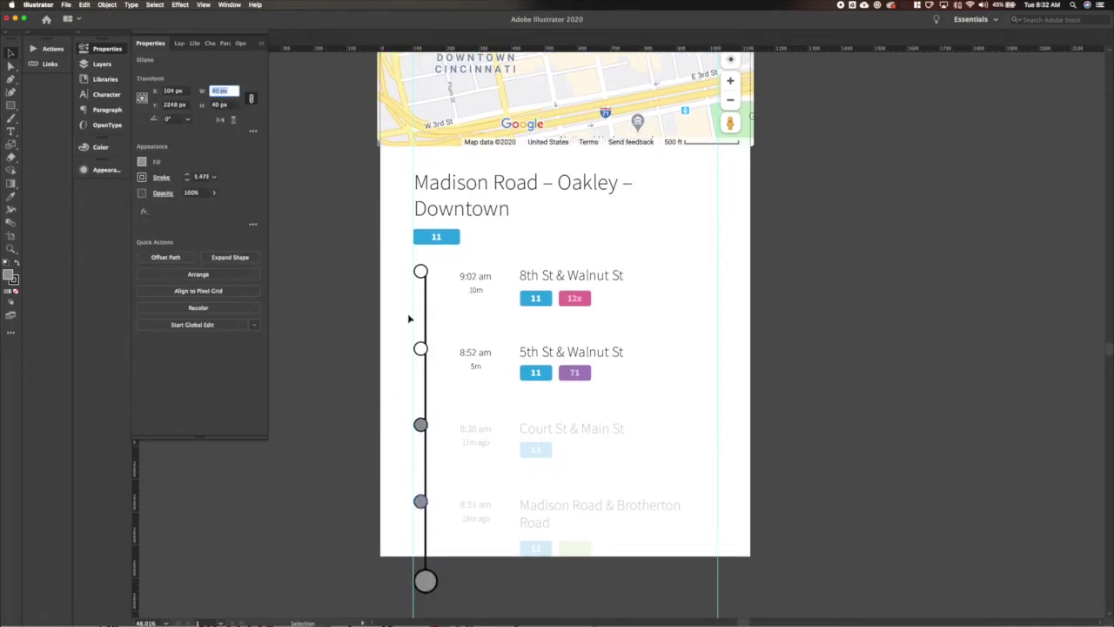
pyautogui.press('Delete')
pyautogui.click(424, 461)
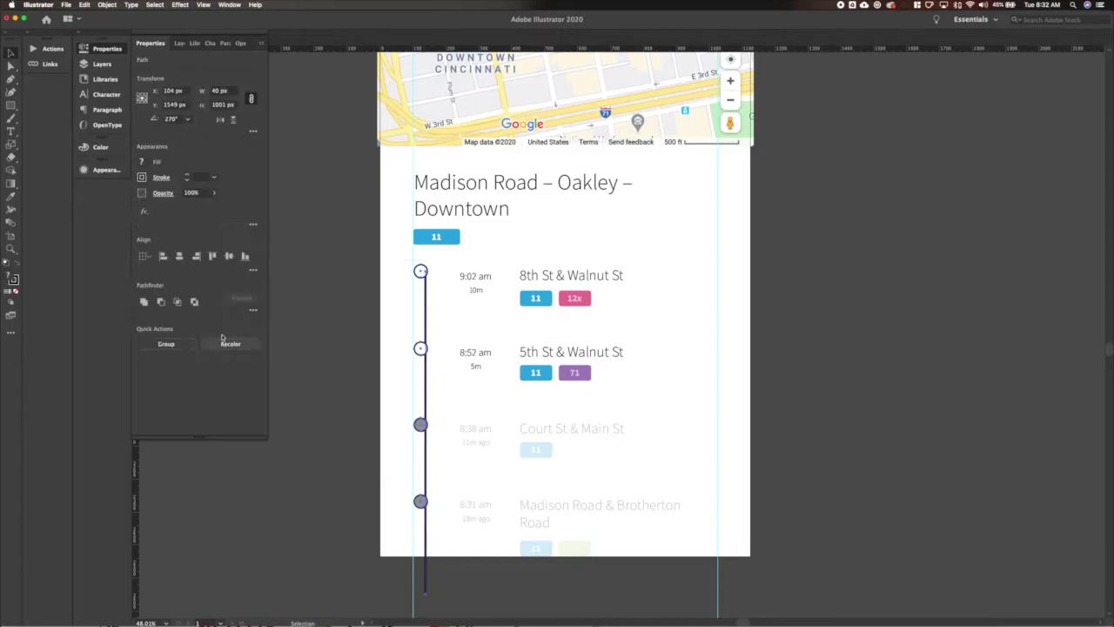
pyautogui.click(179, 256)
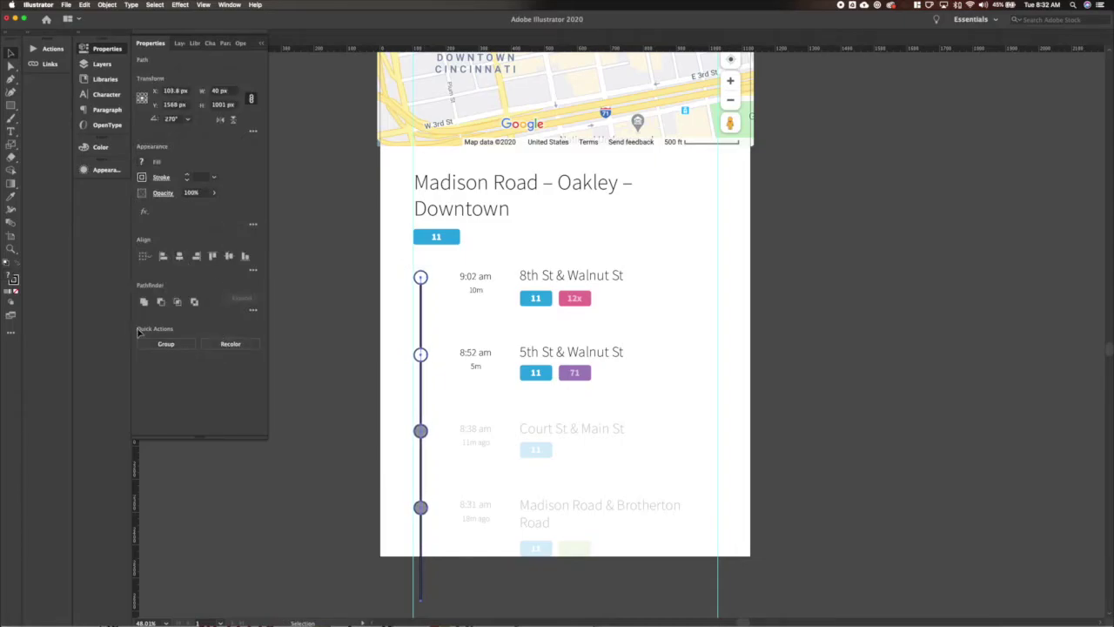
pyautogui.hotkey('shift', 'Right')
pyautogui.hotkey('shift', 'Right')
pyautogui.hotkey('shift', 'Right')
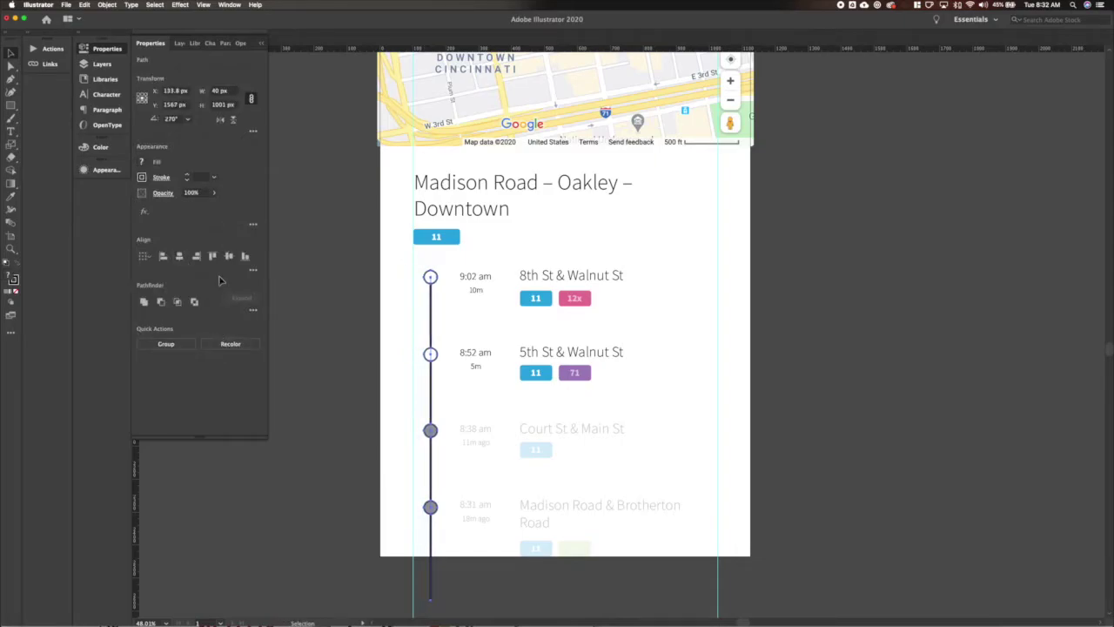
pyautogui.hotkey('shift', 'Left')
pyautogui.hotkey('shift', 'Left')
pyautogui.hotkey('shift', 'Left')
pyautogui.click(454, 287)
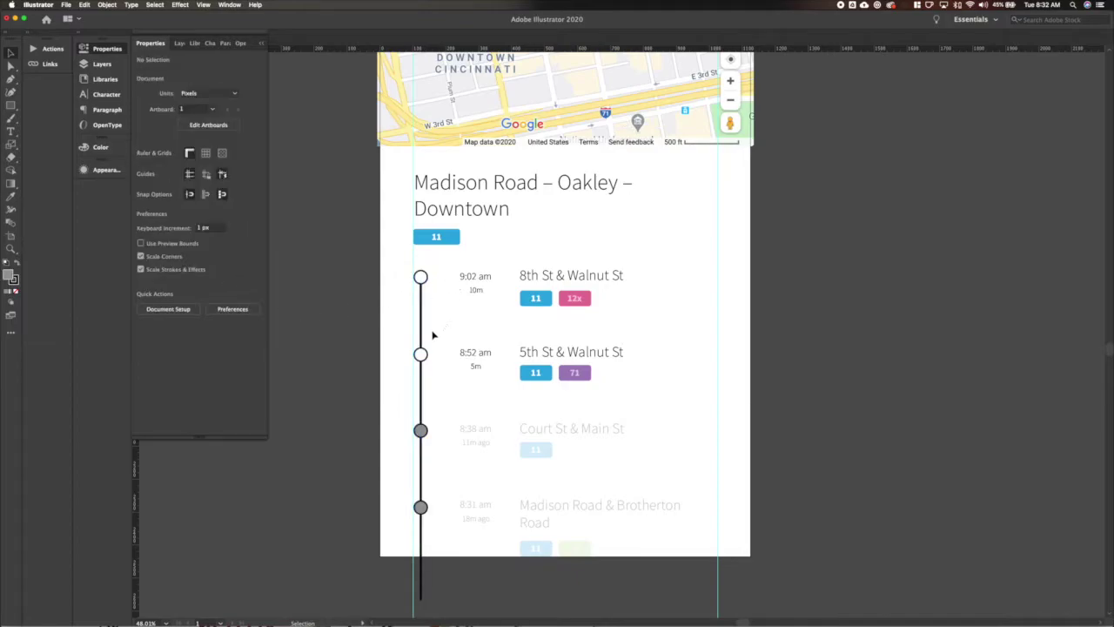
# Nudge the Madison Road circle down 2 px to line it up.
pyautogui.click(420, 352)
pyautogui.click(421, 429)
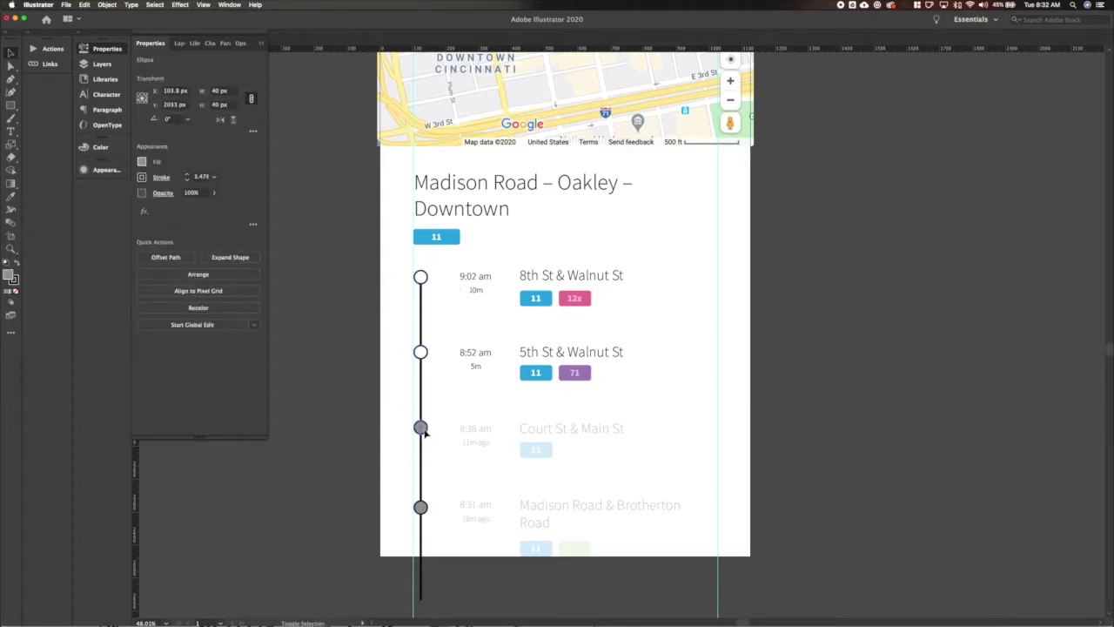
pyautogui.keyDown('shift'); pyautogui.click(420, 505); pyautogui.keyUp('shift')
pyautogui.press('Down')
pyautogui.press('Down')
pyautogui.moveTo(397, 279); pyautogui.dragTo(439, 537)
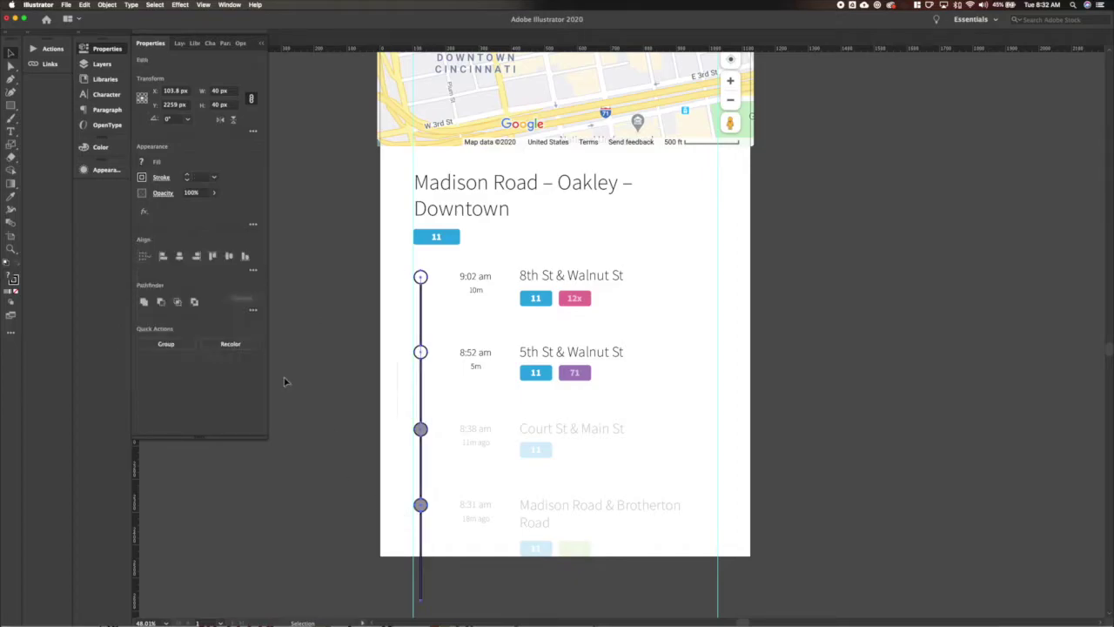
pyautogui.press('super+shift+a')
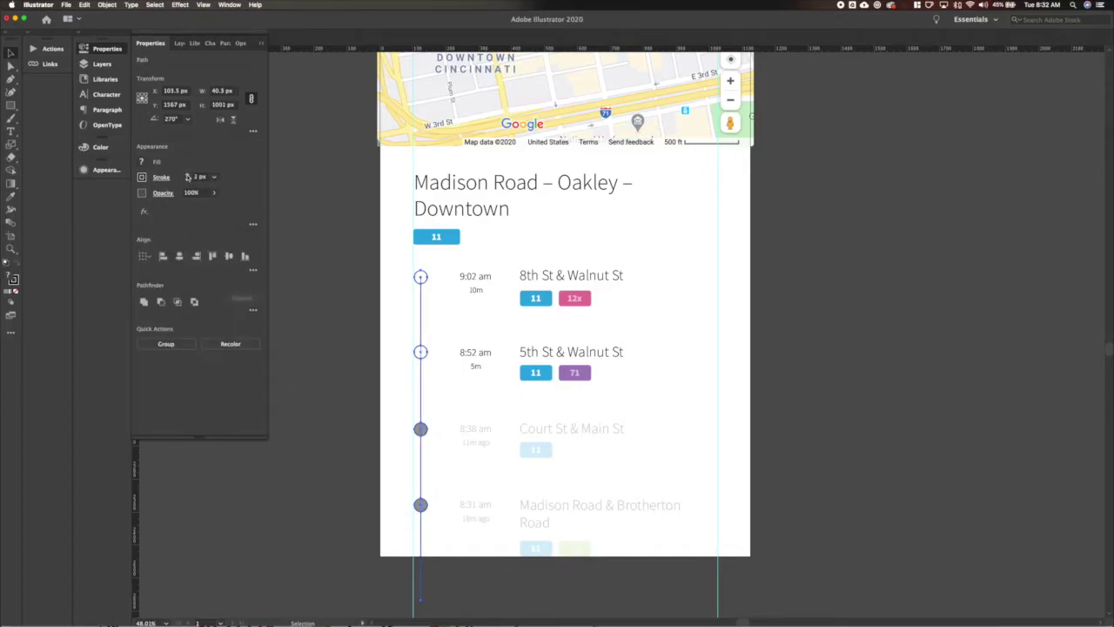
# Give the vertical timeline line a grey stroke.
pyautogui.moveTo(405, 336); pyautogui.dragTo(440, 338)
pyautogui.click(142, 177)
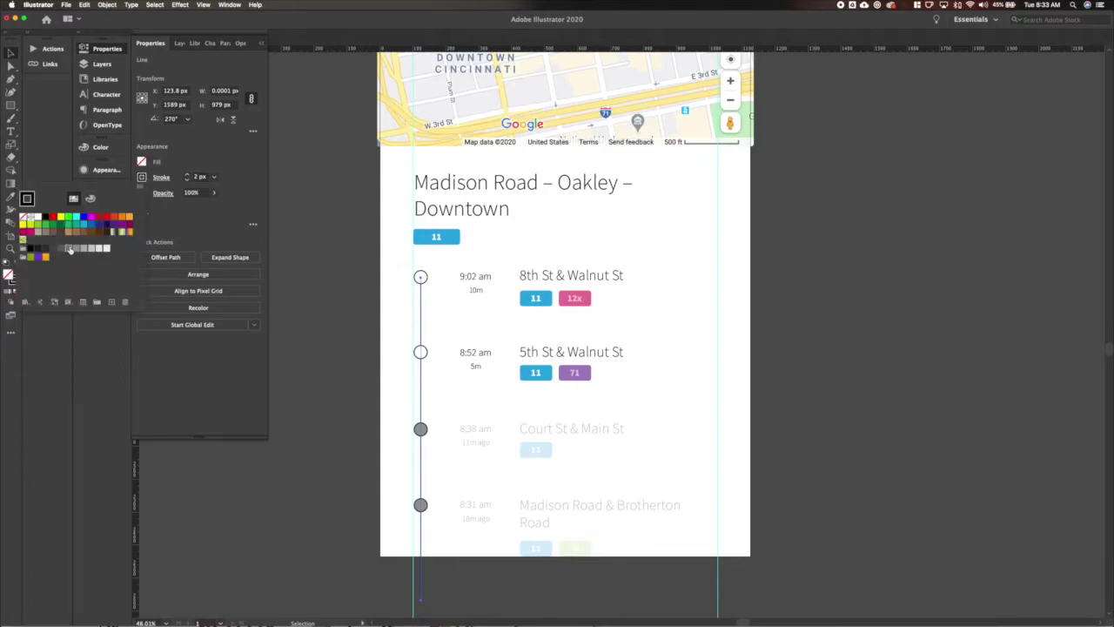
pyautogui.press('Escape')
pyautogui.click(345, 343)
pyautogui.click(422, 279)
pyautogui.keyDown('shift'); pyautogui.click(420, 352); pyautogui.keyUp('shift')
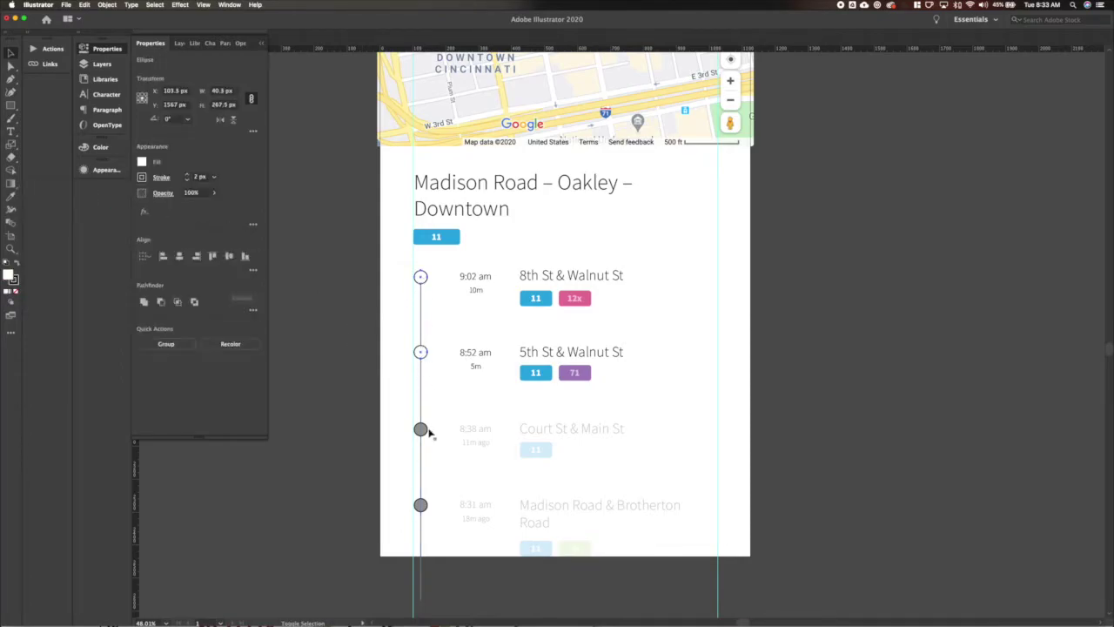
pyautogui.click(10, 277)
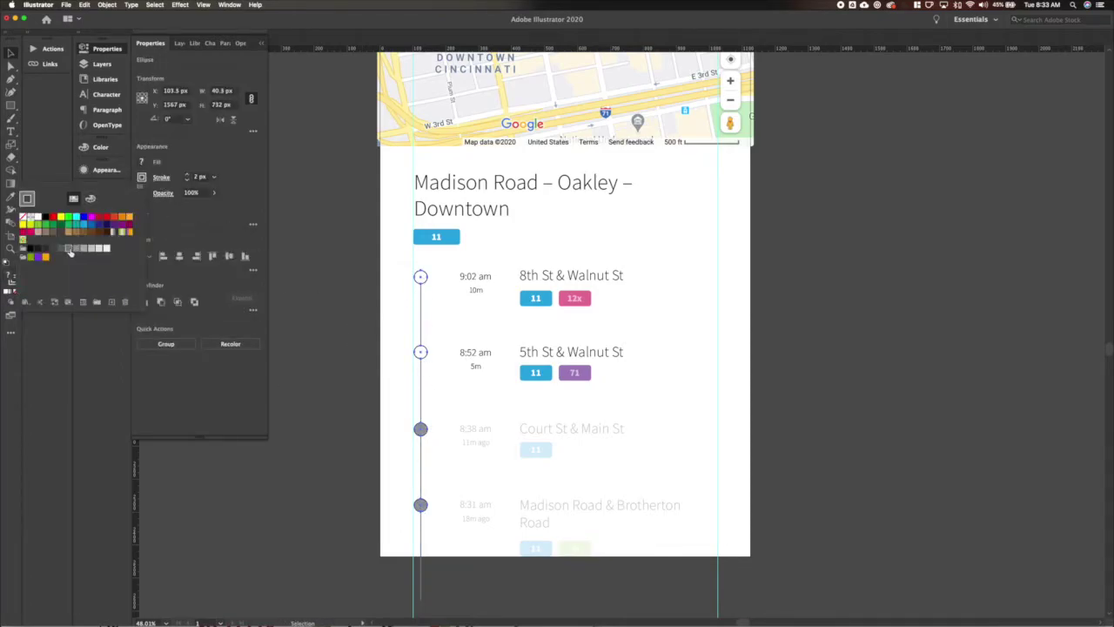
pyautogui.press('Escape')
pyautogui.click(409, 294)
pyautogui.click(11, 276)
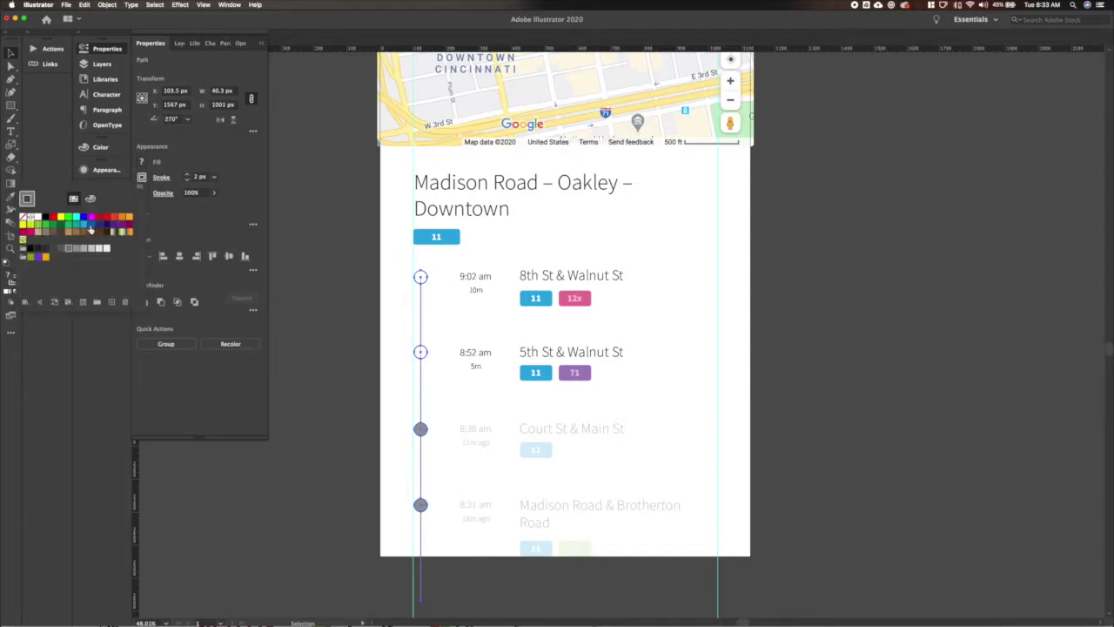
pyautogui.press('Escape')
pyautogui.click(369, 325)
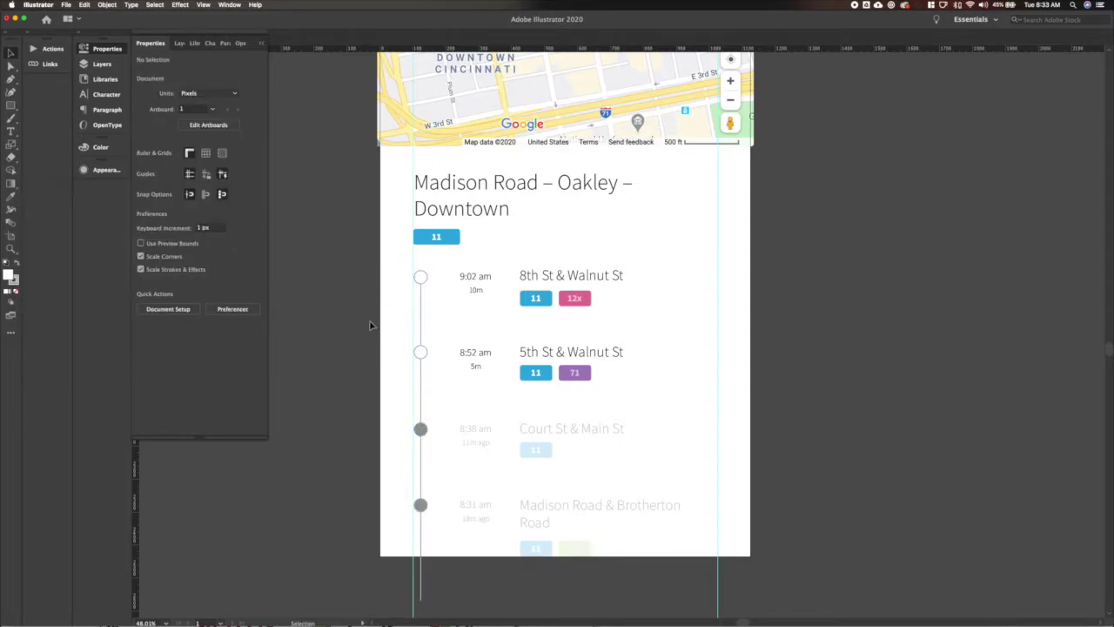
# Fill the Court St and Madison Road circles with white.
pyautogui.click(421, 505)
pyautogui.keyDown('shift'); pyautogui.click(422, 429); pyautogui.keyUp('shift')
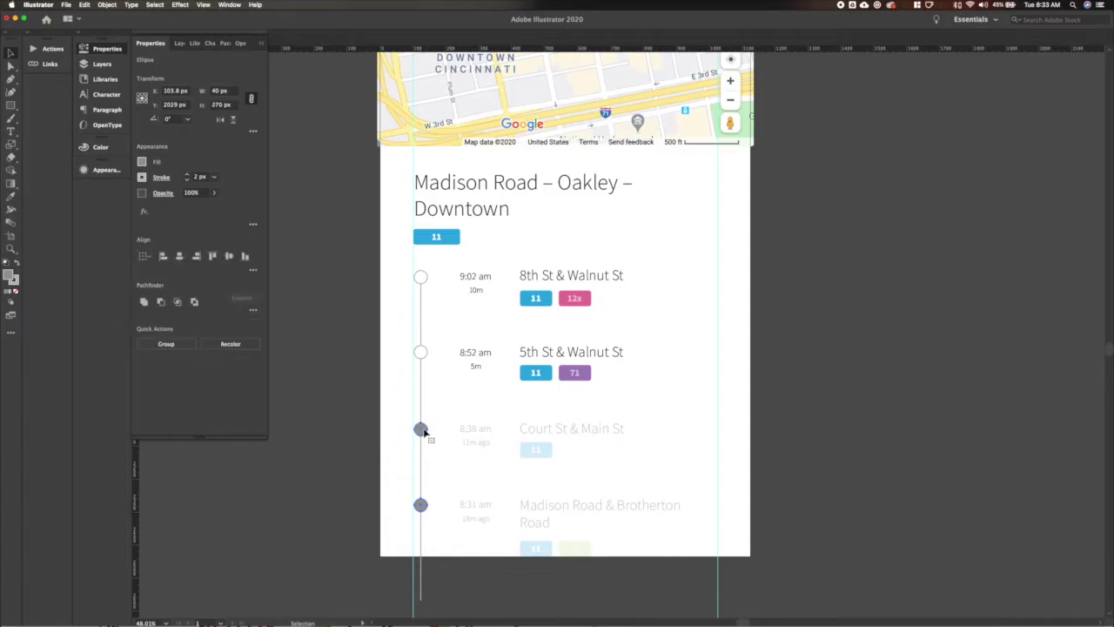
pyautogui.click(142, 162)
pyautogui.click(27, 183)
pyautogui.press('Escape')
pyautogui.click(429, 430)
pyautogui.click(422, 429)
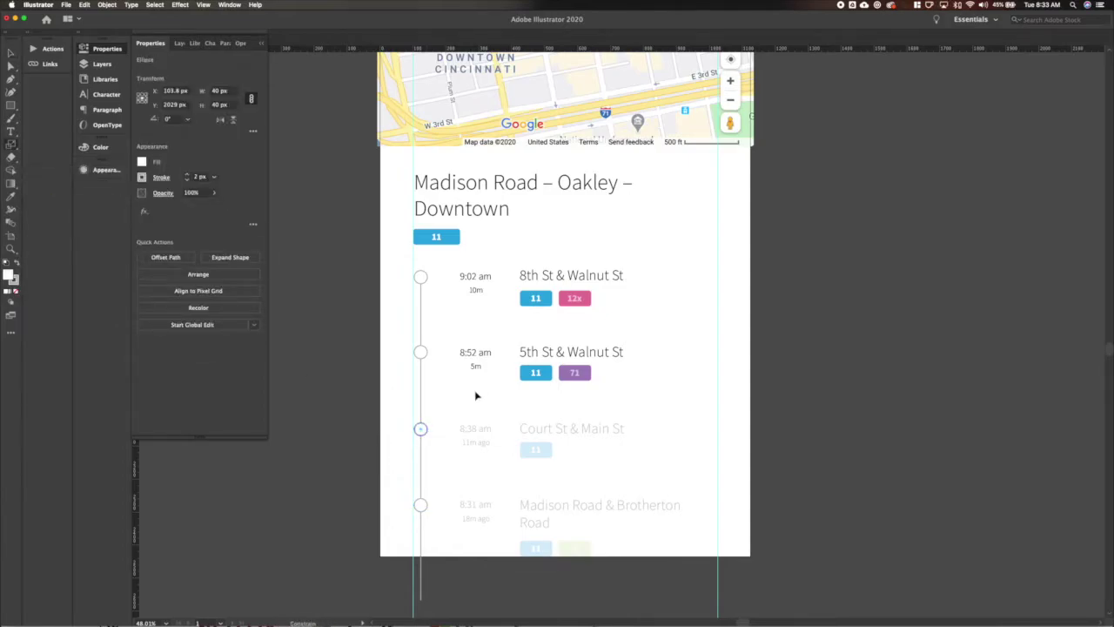
# Make a 20 px dot centred in the 8:38 am circle with fill and stroke swapped.
pyautogui.doubleClick(219, 91)
pyautogui.write('20')
pyautogui.press('Return')
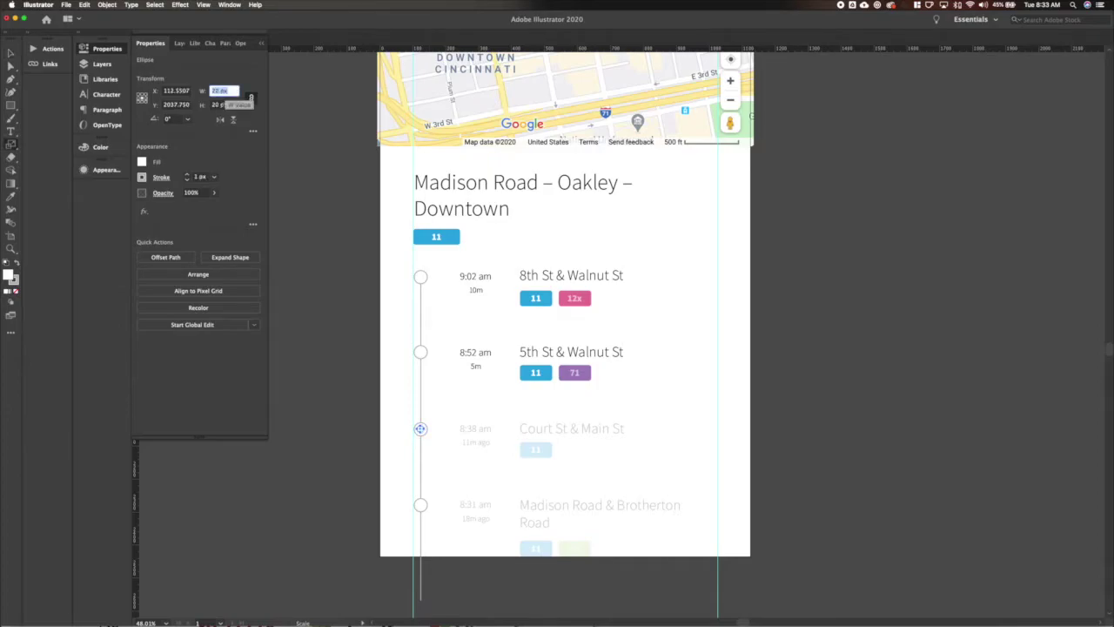
pyautogui.click(145, 102)
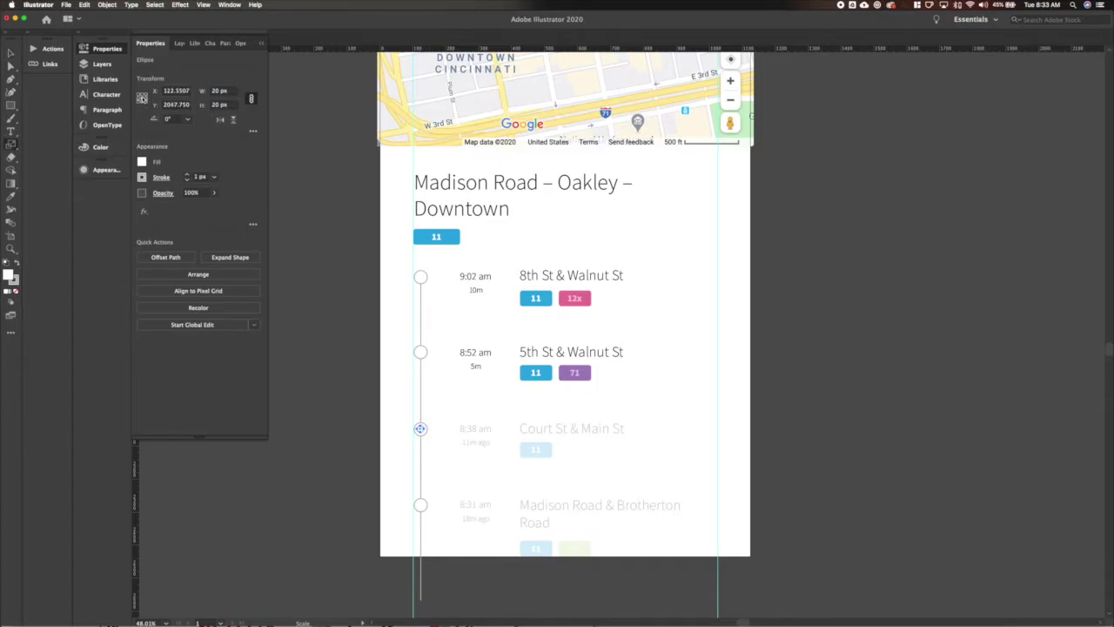
pyautogui.scroll(3, 492, 376)
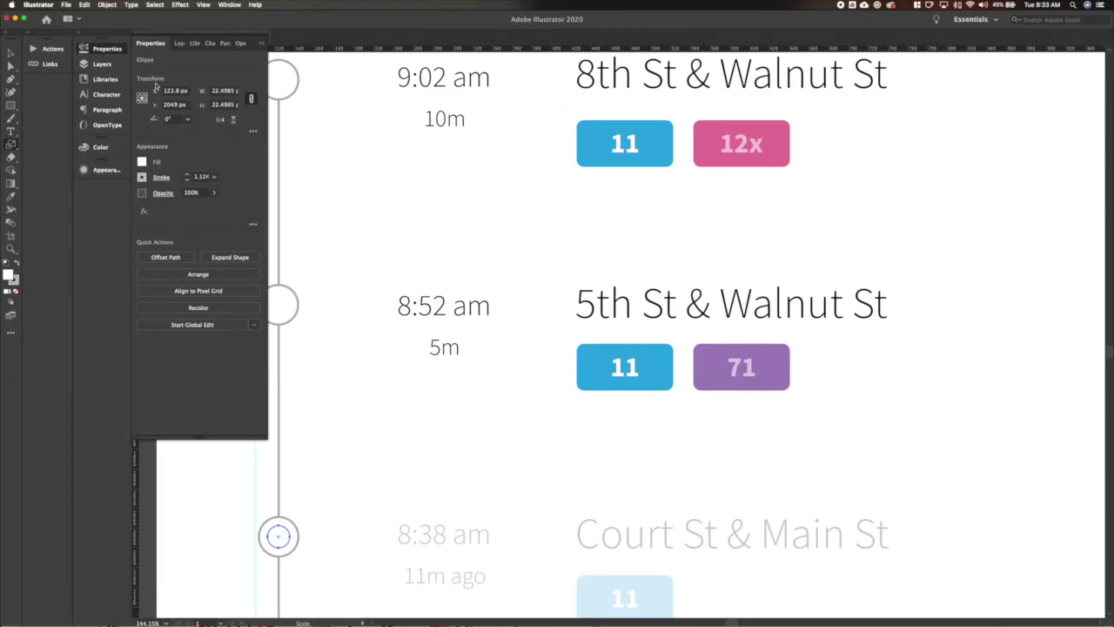
pyautogui.press('super+z')
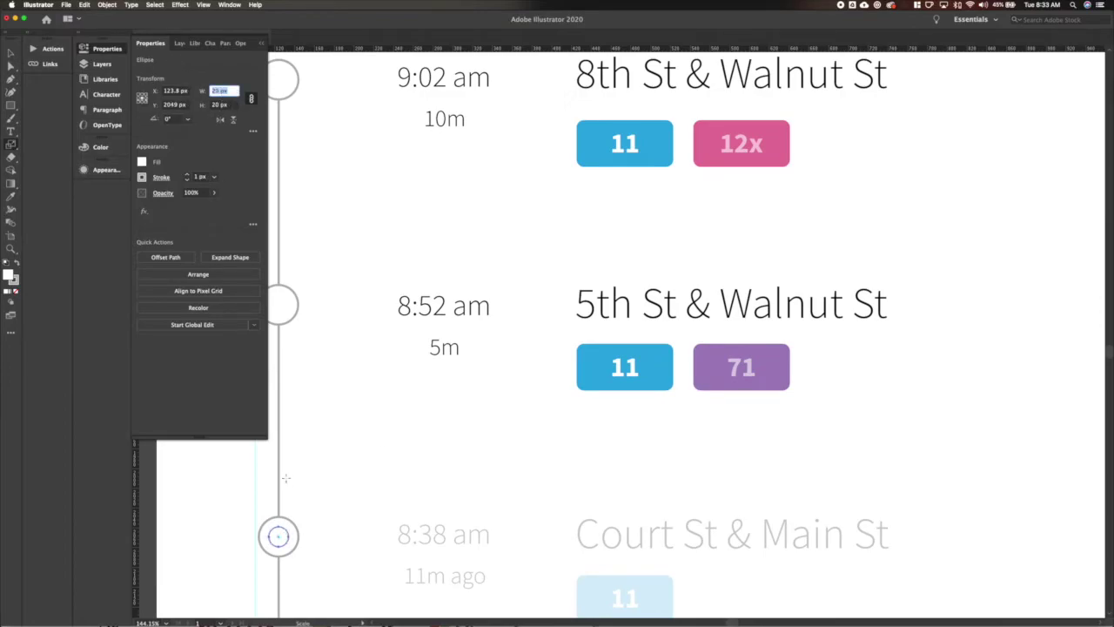
pyautogui.click(17, 261)
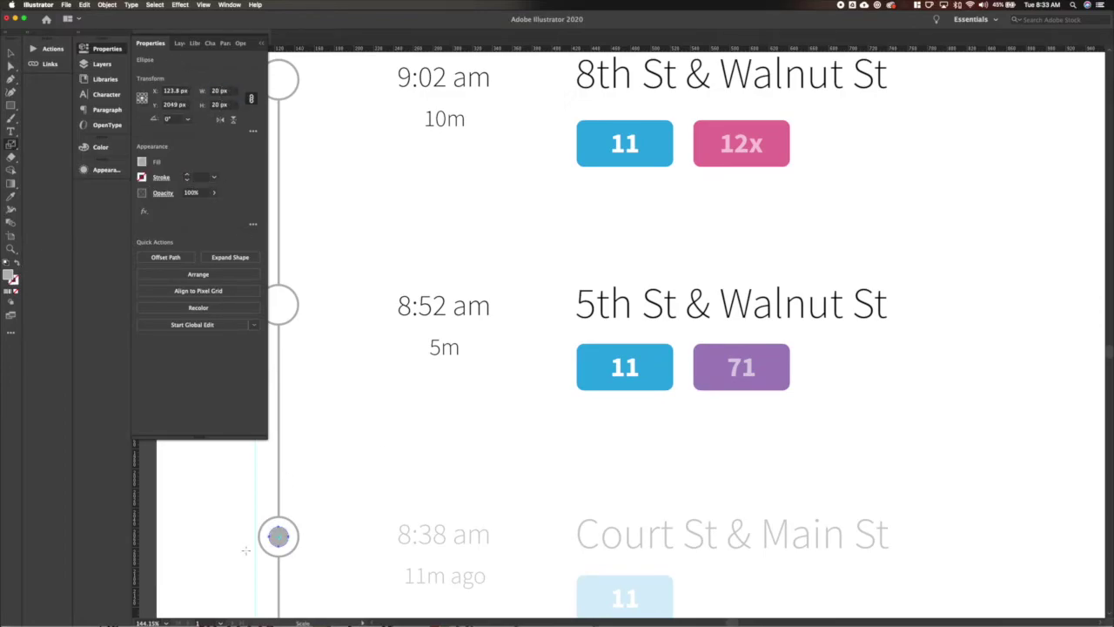
# Fill the small dot white and copy it into the 8:31 am circle.
pyautogui.click(219, 534)
pyautogui.scroll(-3, 219, 535)
pyautogui.scroll(-1, 219, 535)
pyautogui.scroll(-2, 366, 443)
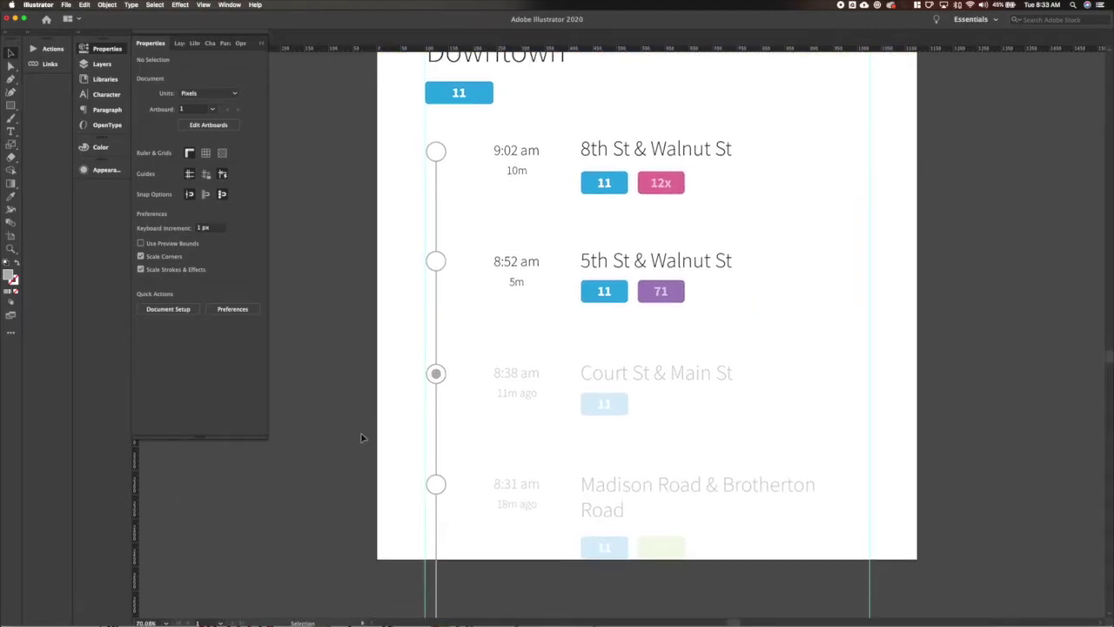
pyautogui.click(435, 374)
pyautogui.click(142, 162)
pyautogui.click(27, 184)
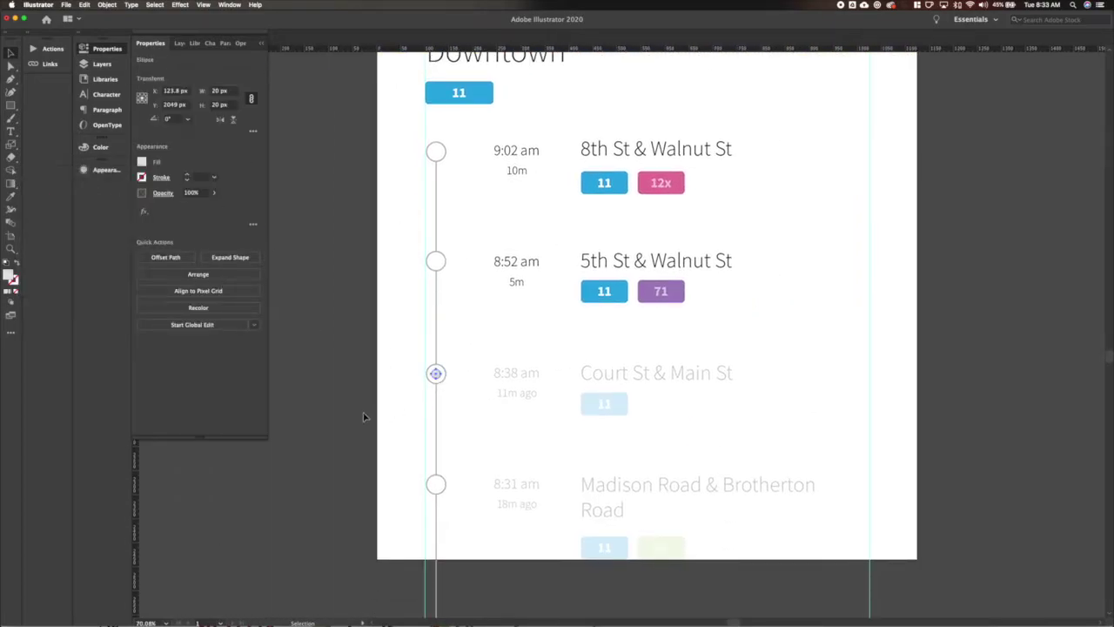
pyautogui.press('super+shift+a')
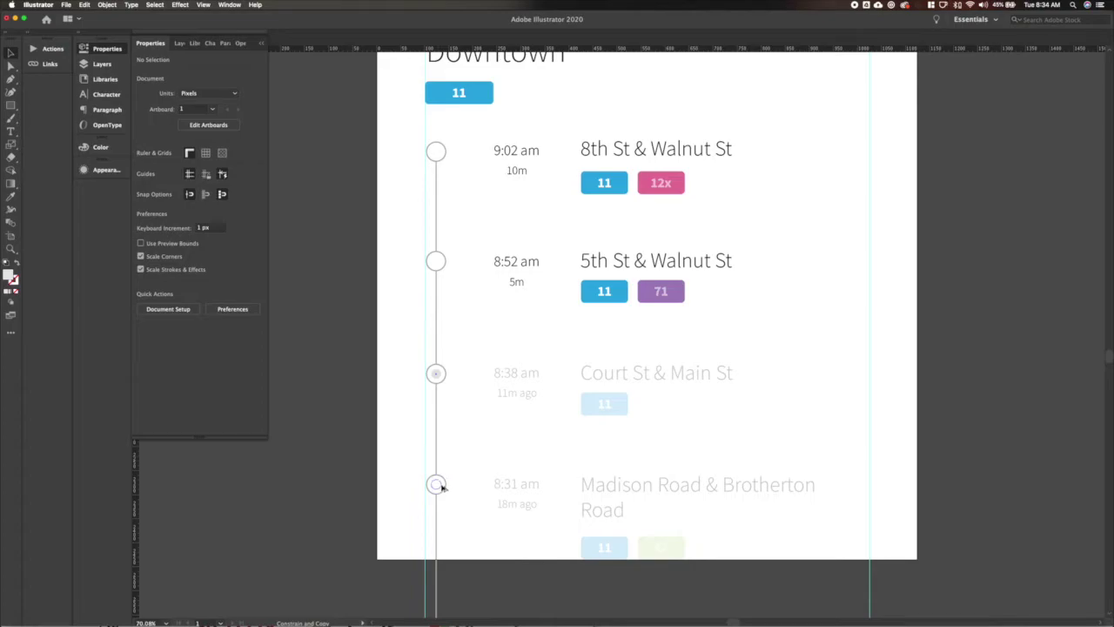
pyautogui.click(439, 486)
pyautogui.click(450, 526)
# Sample the blue route badge colour onto both inner dots with the Eyedropper.
pyautogui.scroll(-4, 378, 388)
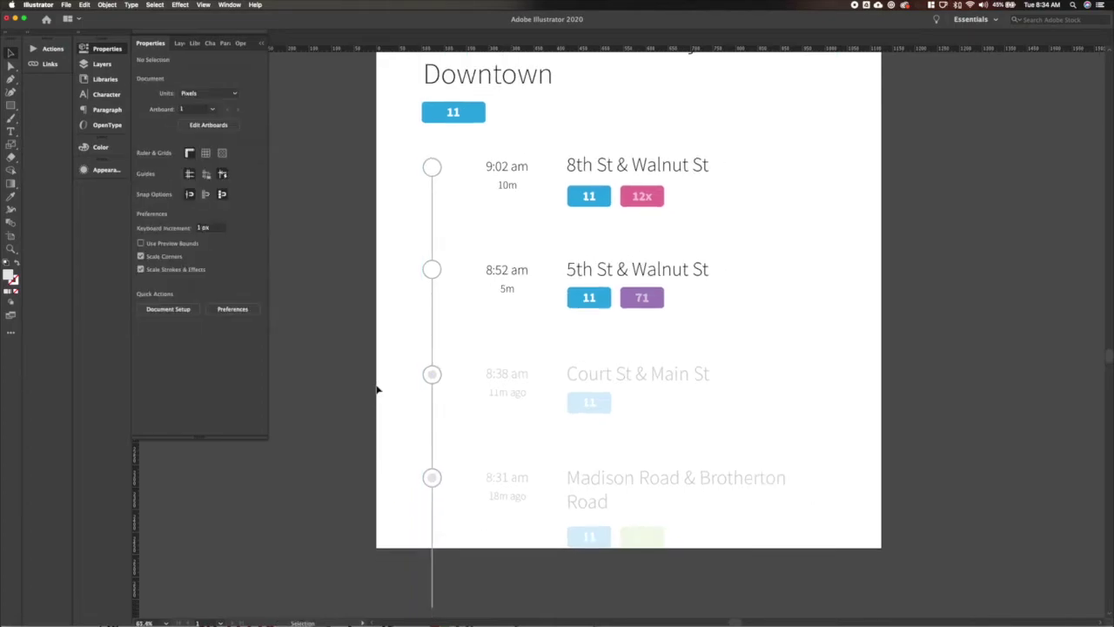
pyautogui.click(399, 407)
pyautogui.keyDown('shift'); pyautogui.click(398, 458); pyautogui.keyUp('shift')
pyautogui.press('i')
pyautogui.click(403, 275)
pyautogui.press('v')
pyautogui.click(354, 366)
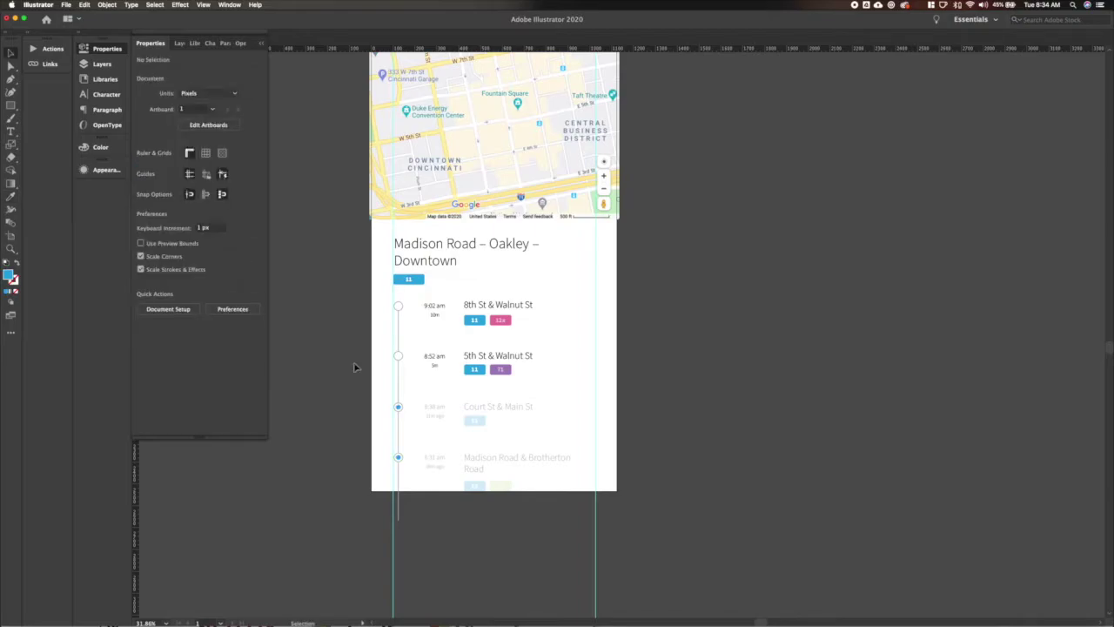
# Pan around the canvas to review the blue stop dots.
pyautogui.hscroll(-3, 355, 366)
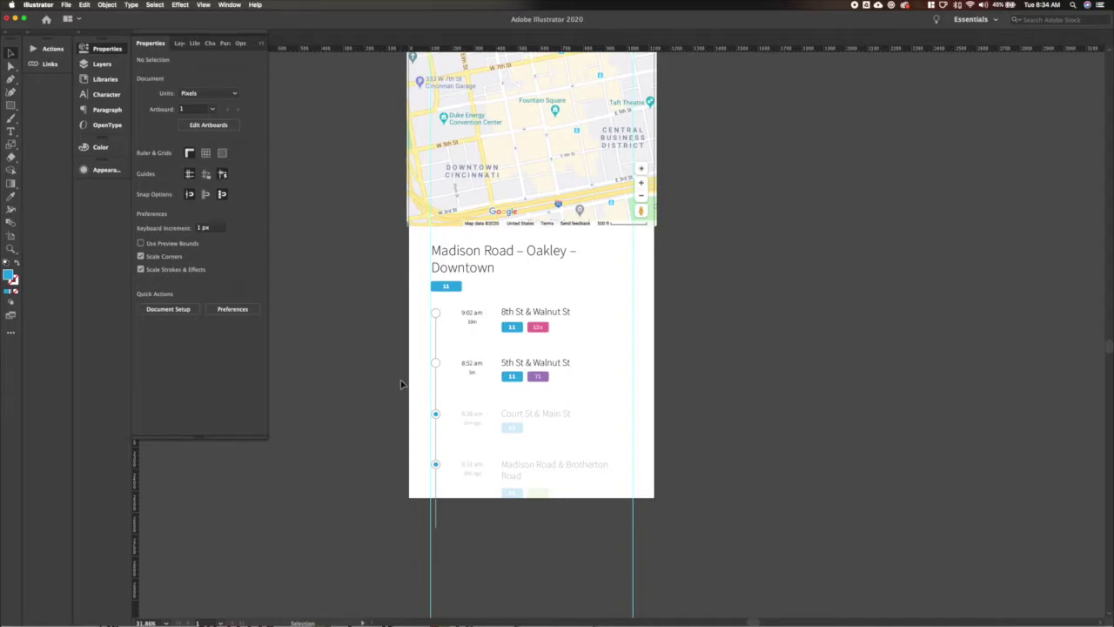
pyautogui.scroll(3, 396, 398)
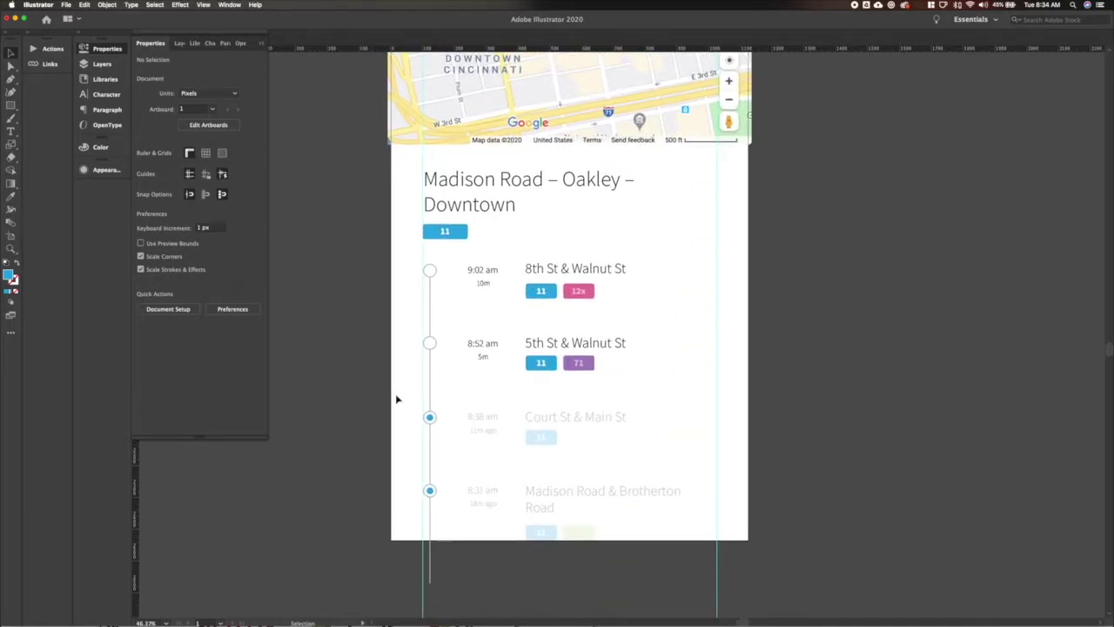
pyautogui.scroll(2, 396, 399)
pyautogui.scroll(-3, 398, 398)
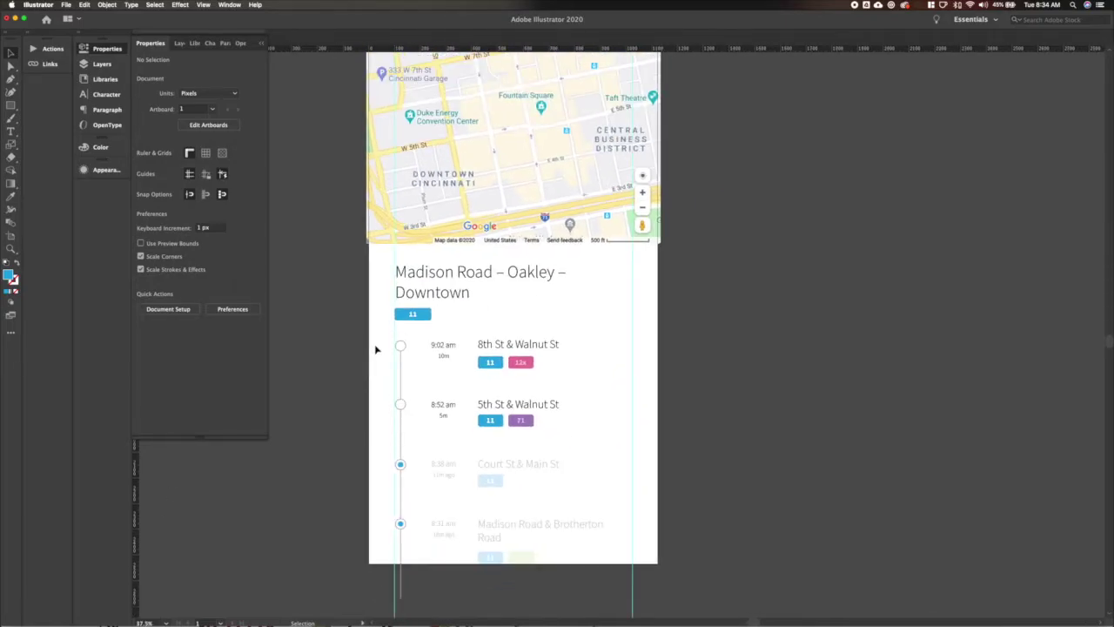
pyautogui.scroll(1, 376, 349)
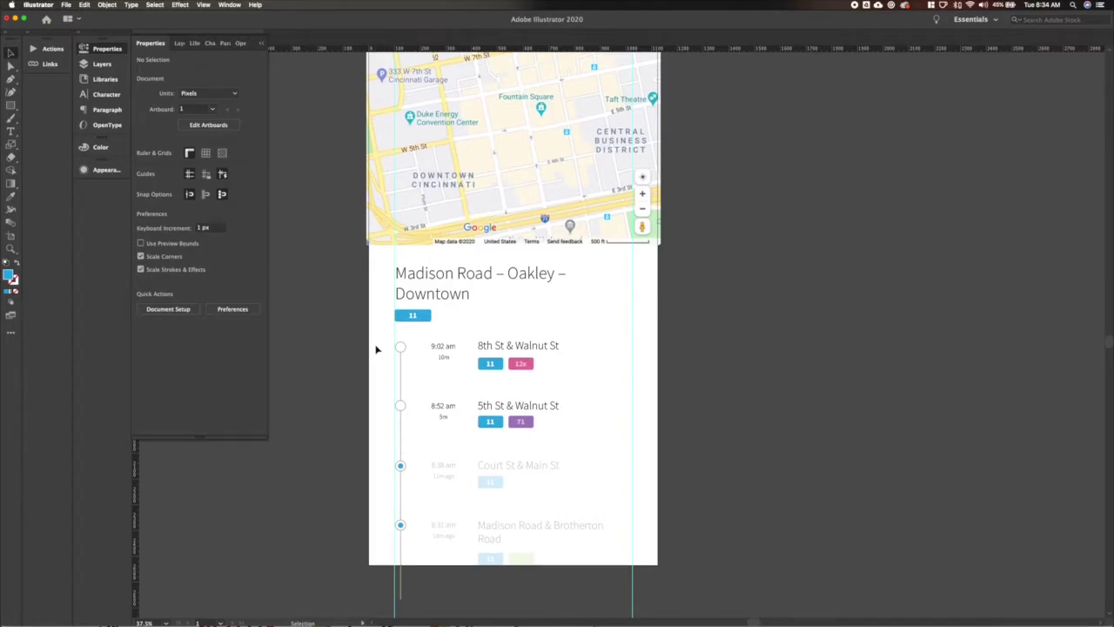
pyautogui.scroll(5, 470, 352)
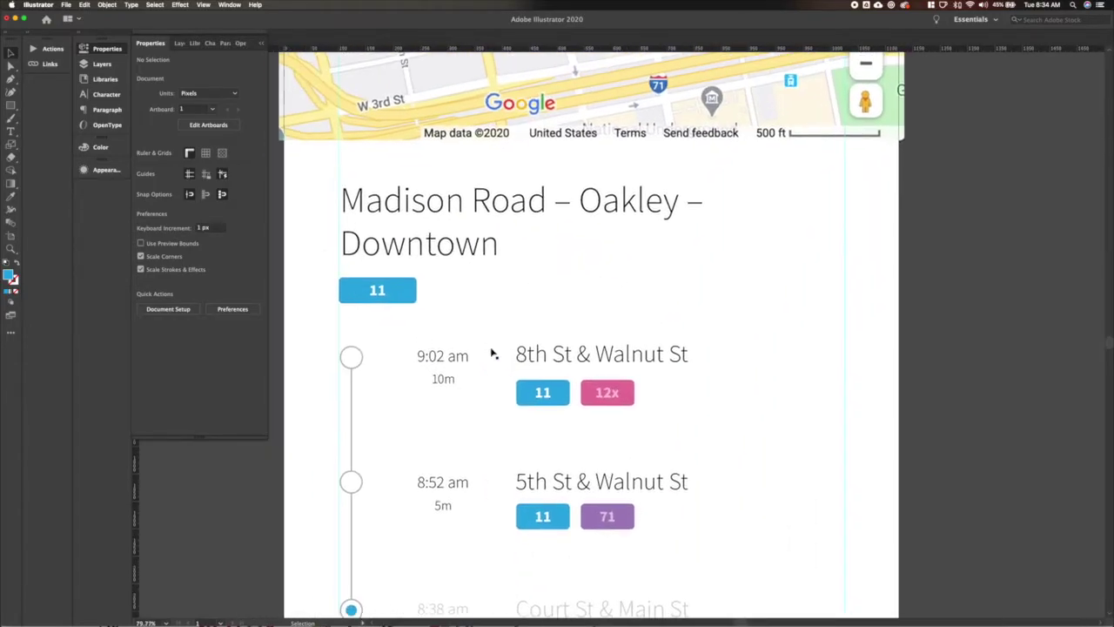
# Draw a blue pin beside 9:02 am with a small white circle centred on it.
pyautogui.press('l')
pyautogui.moveTo(424, 407)
pyautogui.mouseDown()
pyautogui.moveTo(409, 396)
pyautogui.moveTo(419, 423)
pyautogui.mouseUp()
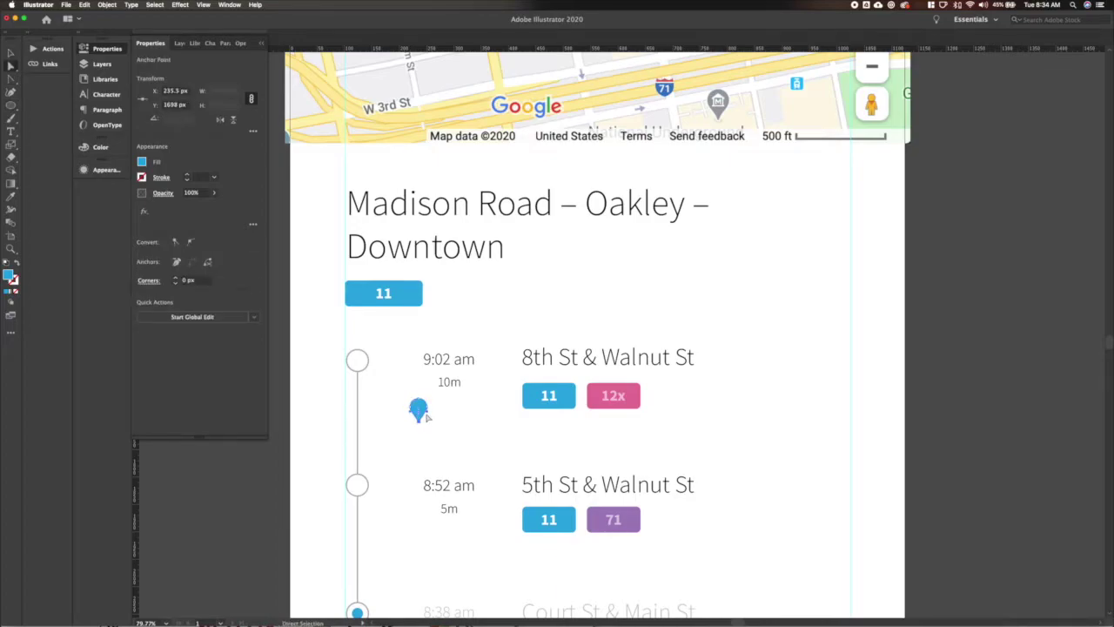
pyautogui.scroll(8, 419, 414)
pyautogui.click(390, 387)
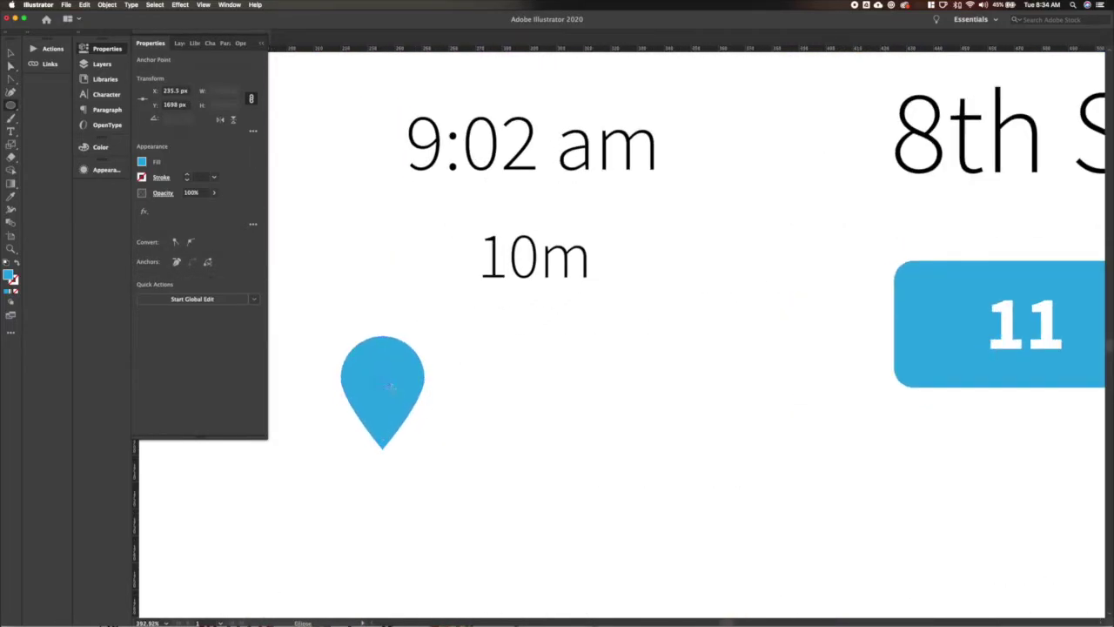
pyautogui.moveTo(392, 389); pyautogui.dragTo(375, 369)
pyautogui.press('v')
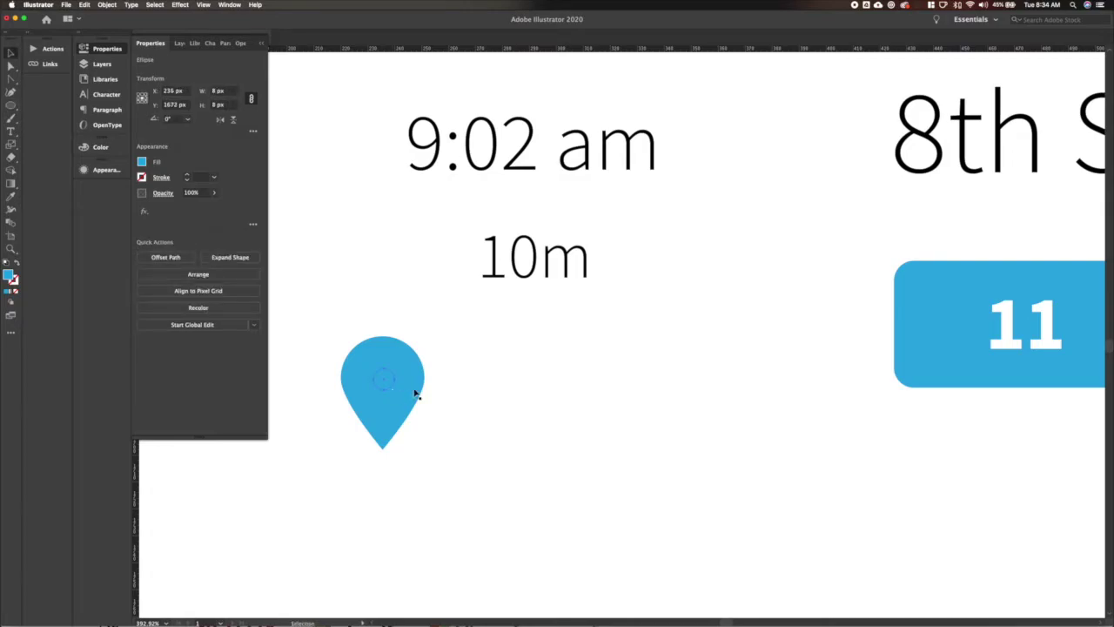
pyautogui.press('i')
pyautogui.click(578, 351)
pyautogui.press('v')
pyautogui.keyDown('shift'); pyautogui.click(392, 399); pyautogui.keyUp('shift')
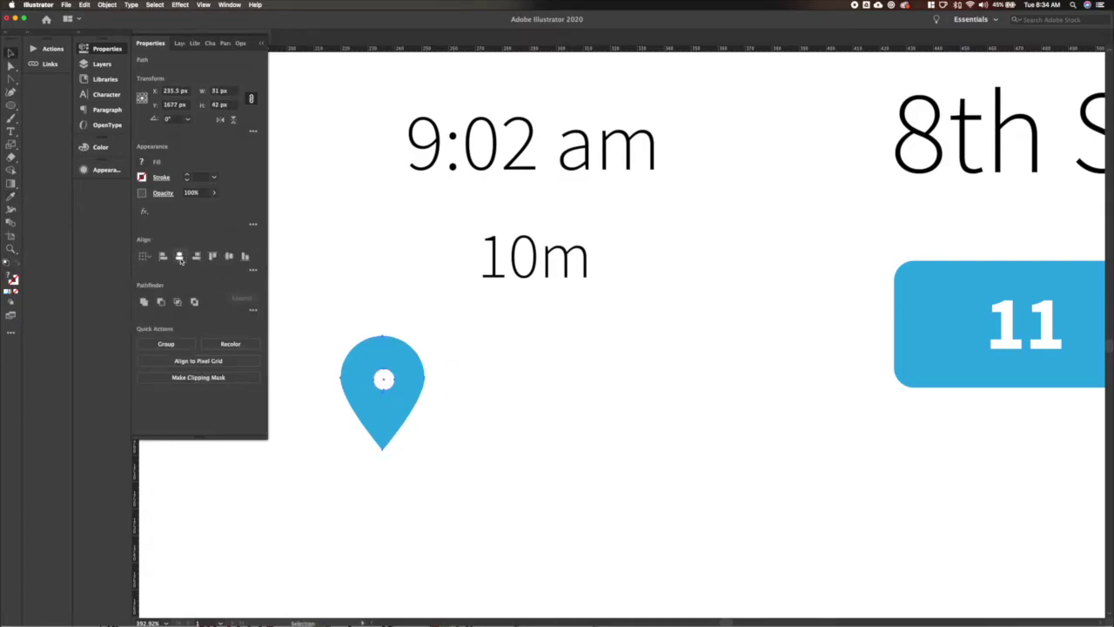
pyautogui.click(179, 258)
# Check the pin's small circle and path, previewing the artwork with panels hidden.
pyautogui.press('a')
pyautogui.click(383, 383)
pyautogui.press('s')
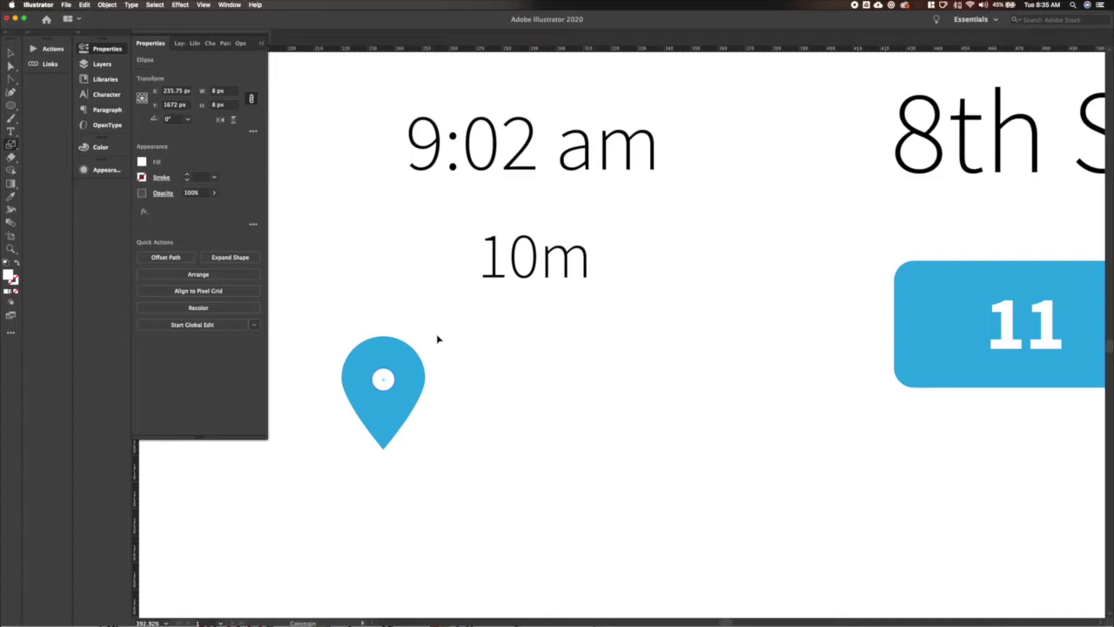
pyautogui.click(447, 410)
pyautogui.click(383, 380)
pyautogui.scroll(-3, 435, 418)
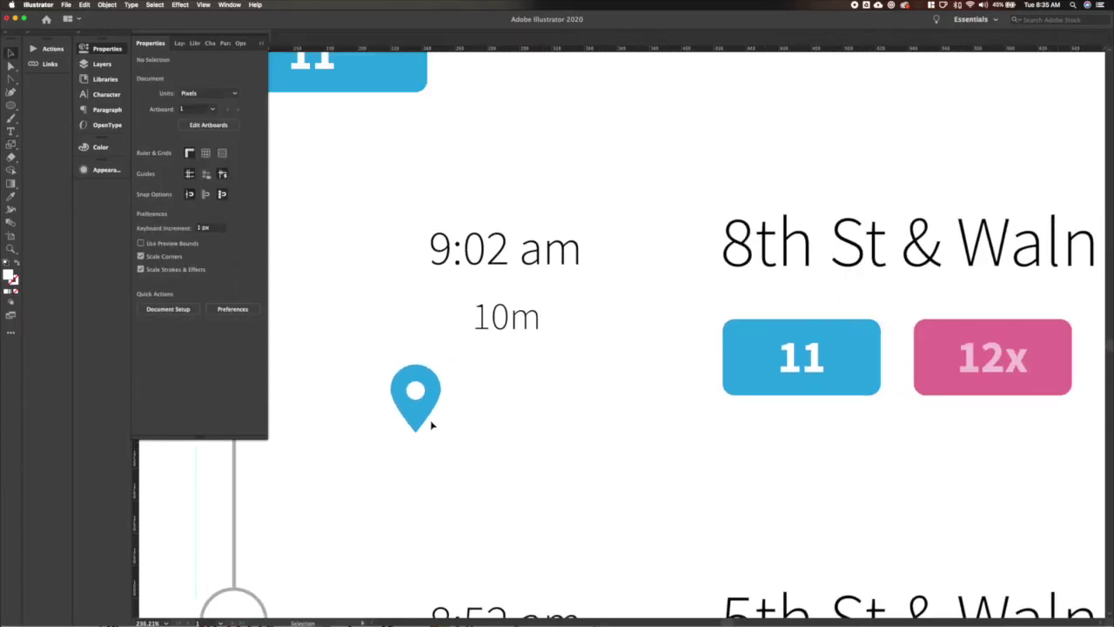
pyautogui.press('a')
pyautogui.click(416, 429)
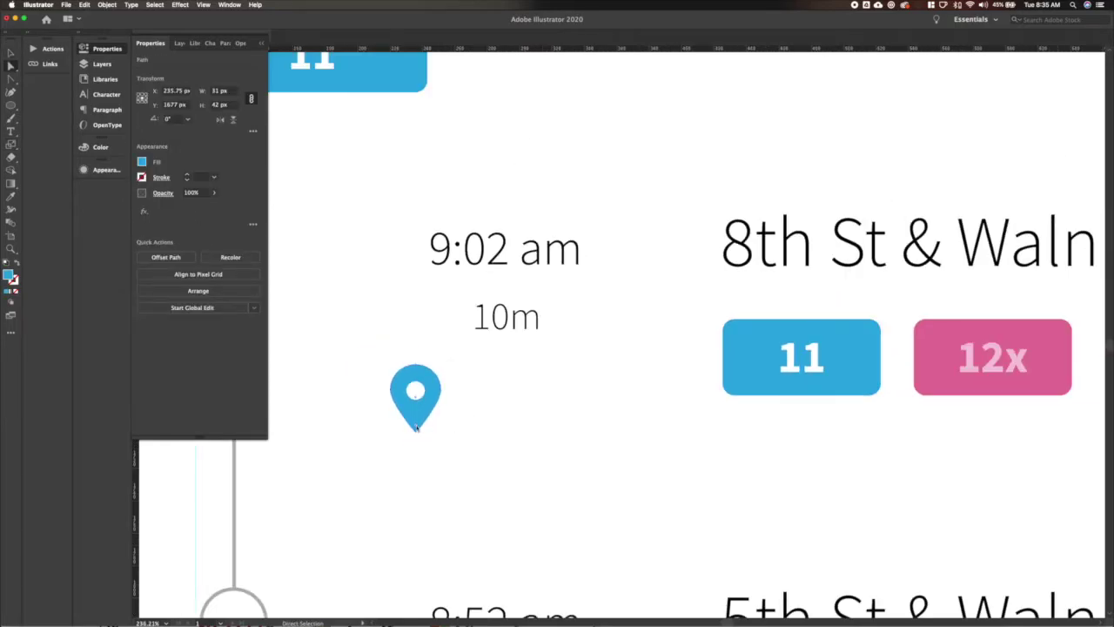
pyautogui.press('v')
pyautogui.click(458, 438)
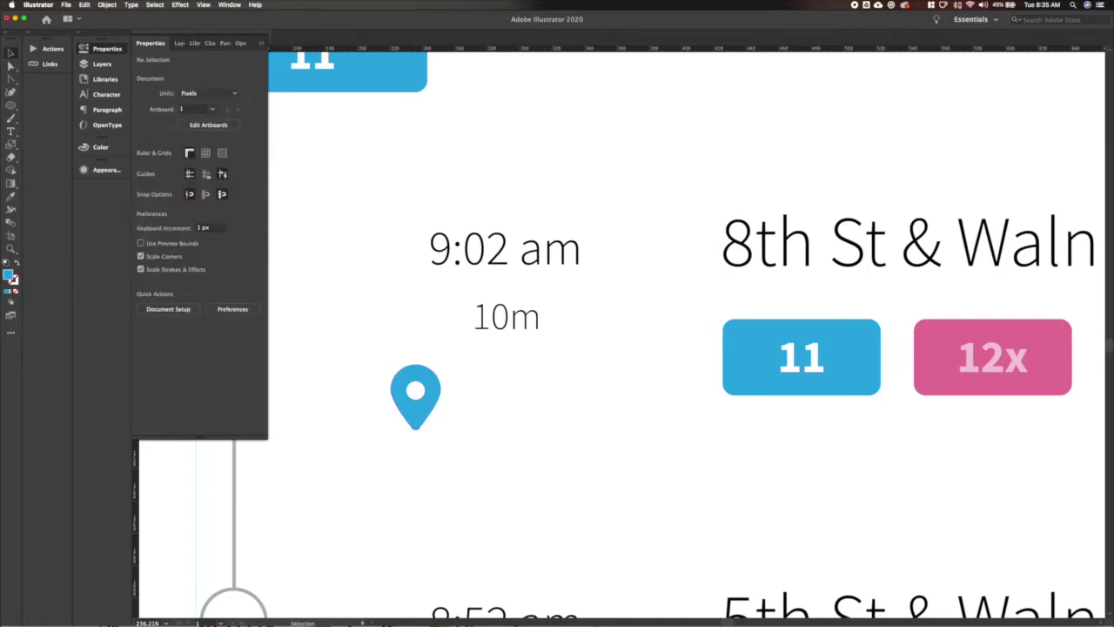
pyautogui.press('Escape')
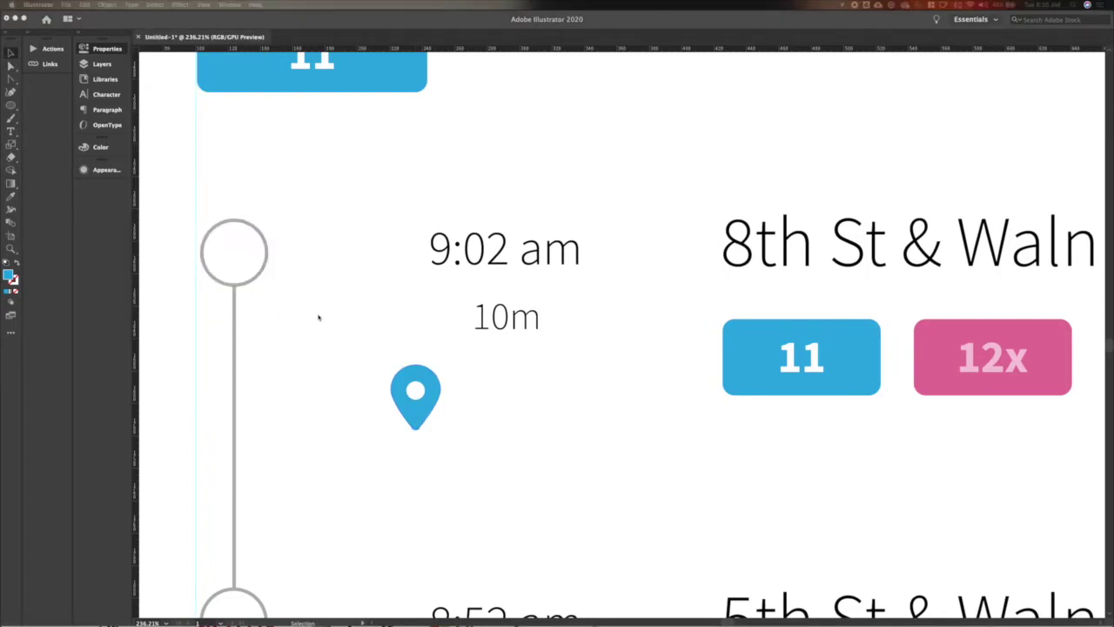
pyautogui.click(462, 423)
# Move the blue pin beside 8th St & Walnut St and shrink it.
pyautogui.scroll(-5, 463, 423)
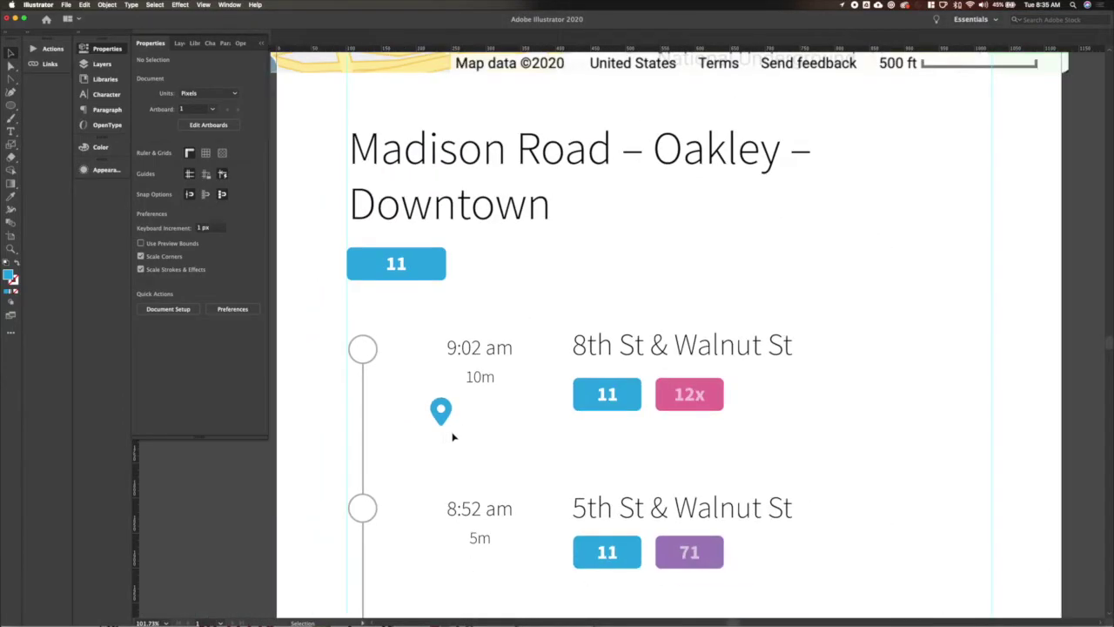
pyautogui.moveTo(440, 410); pyautogui.dragTo(557, 354)
pyautogui.press('s')
pyautogui.moveTo(590, 319); pyautogui.dragTo(567, 354)
# Fill the pin's path with a light grey swatch.
pyautogui.press('a')
pyautogui.click(557, 344)
pyautogui.click(142, 162)
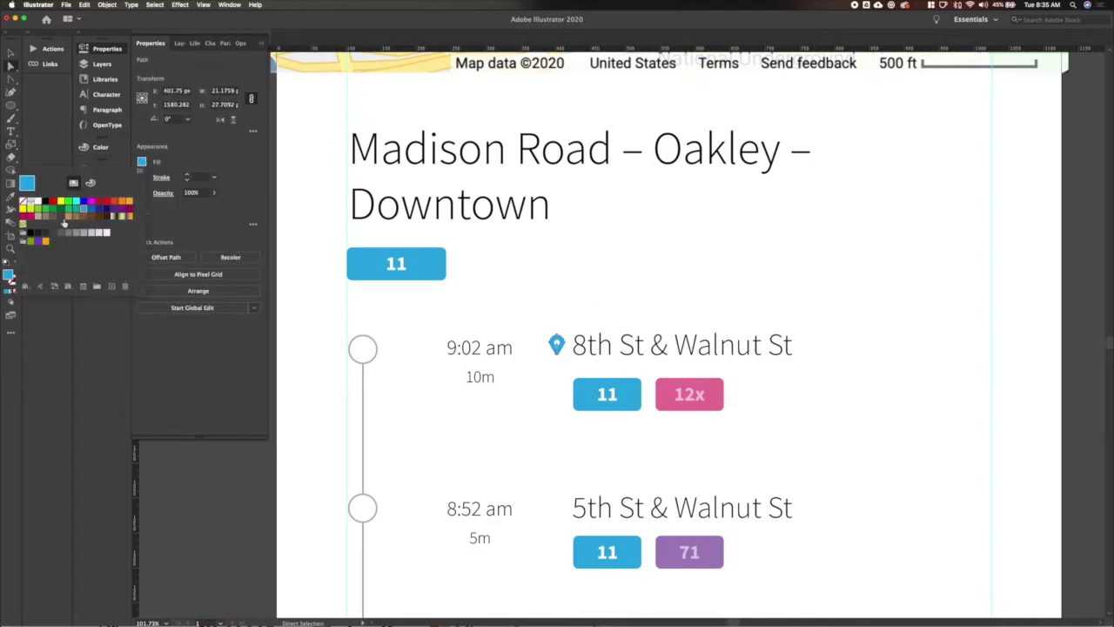
pyautogui.click(67, 233)
pyautogui.click(88, 233)
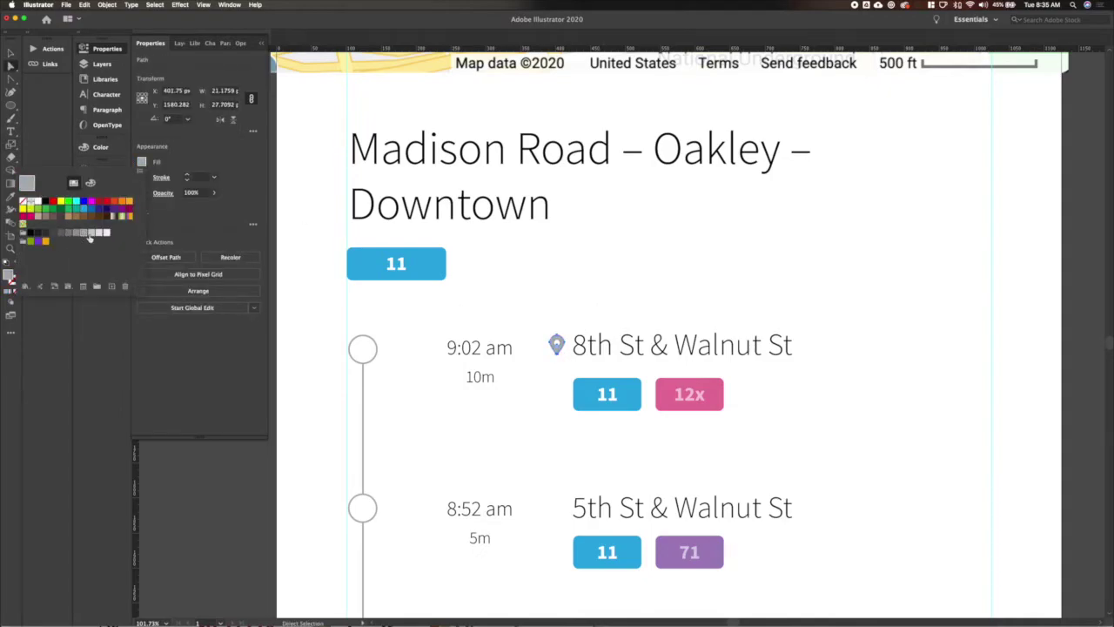
pyautogui.click(522, 441)
pyautogui.scroll(-5, 527, 443)
pyautogui.scroll(3, 559, 450)
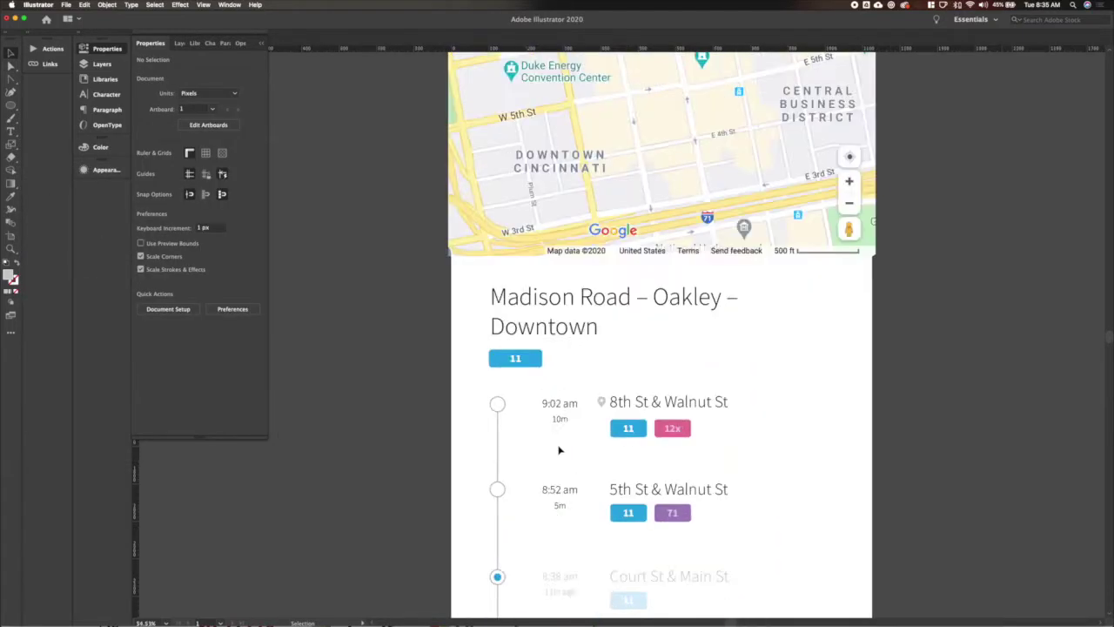
pyautogui.scroll(4, 560, 450)
# Nudge the stop pin slightly to the left.
pyautogui.click(526, 374)
pyautogui.moveTo(526, 376); pyautogui.dragTo(520, 374)
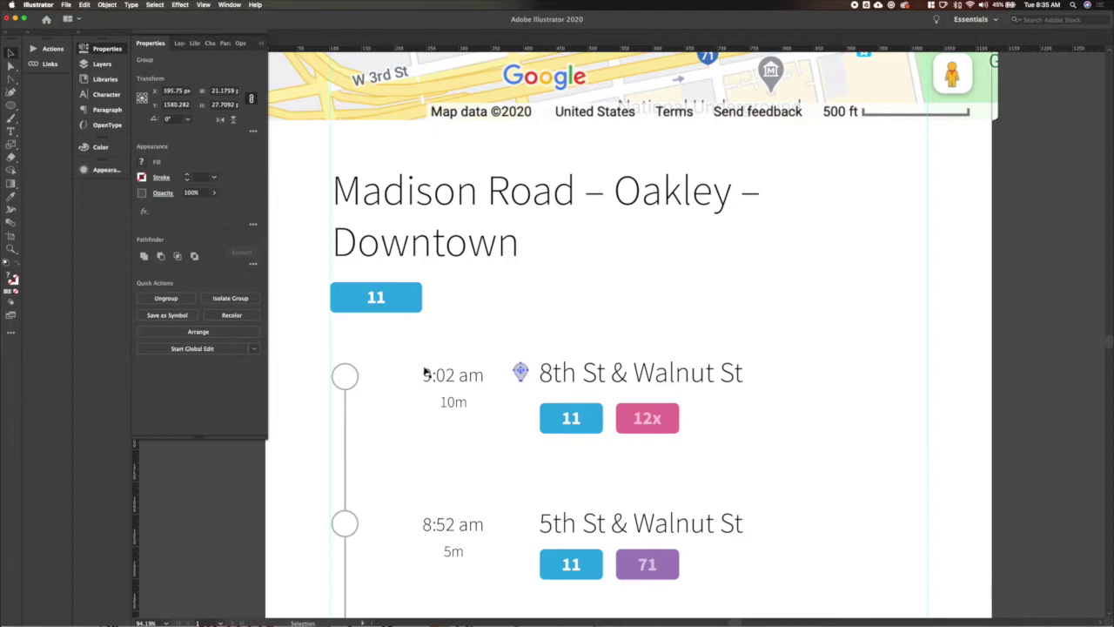
pyautogui.scroll(-4, 426, 373)
pyautogui.click(452, 391)
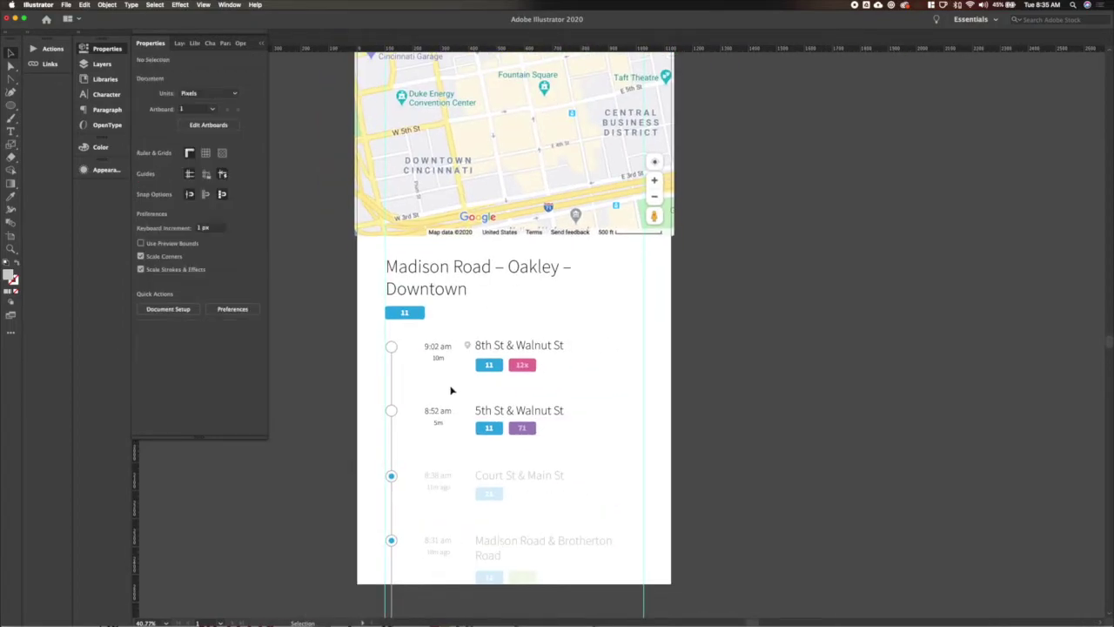
pyautogui.click(467, 346)
pyautogui.click(457, 389)
pyautogui.scroll(3, 458, 391)
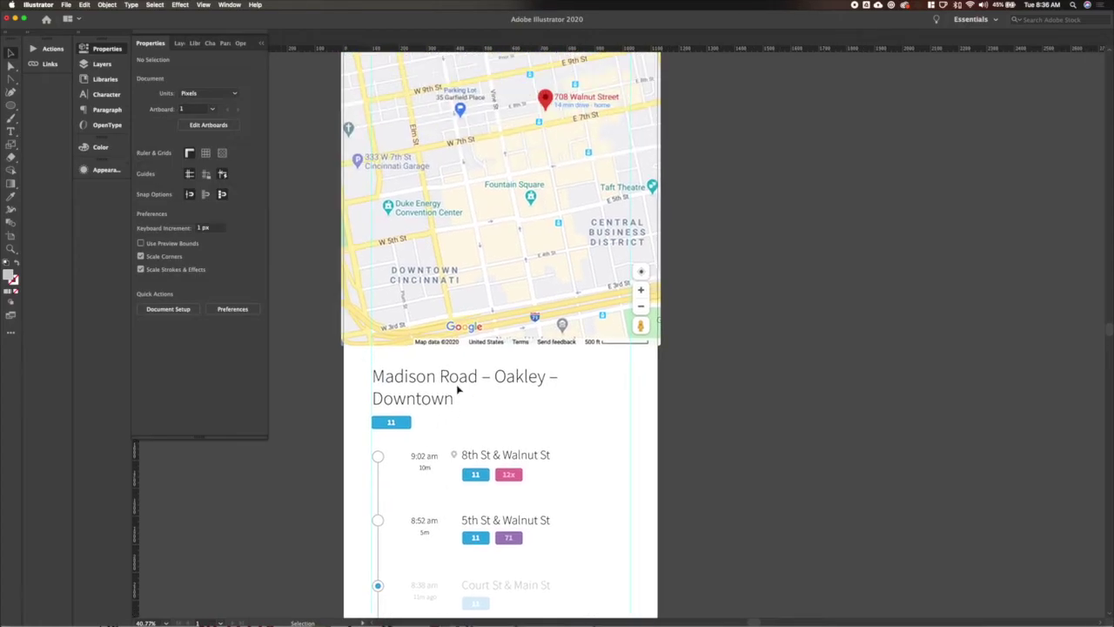
pyautogui.scroll(-2, 518, 432)
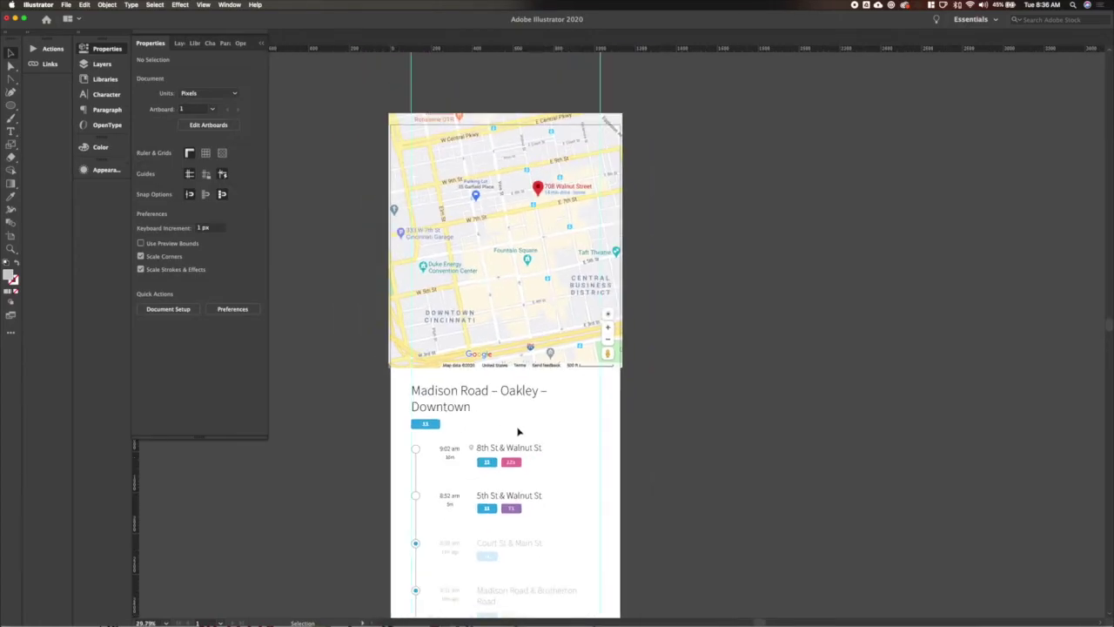
pyautogui.scroll(-2, 389, 423)
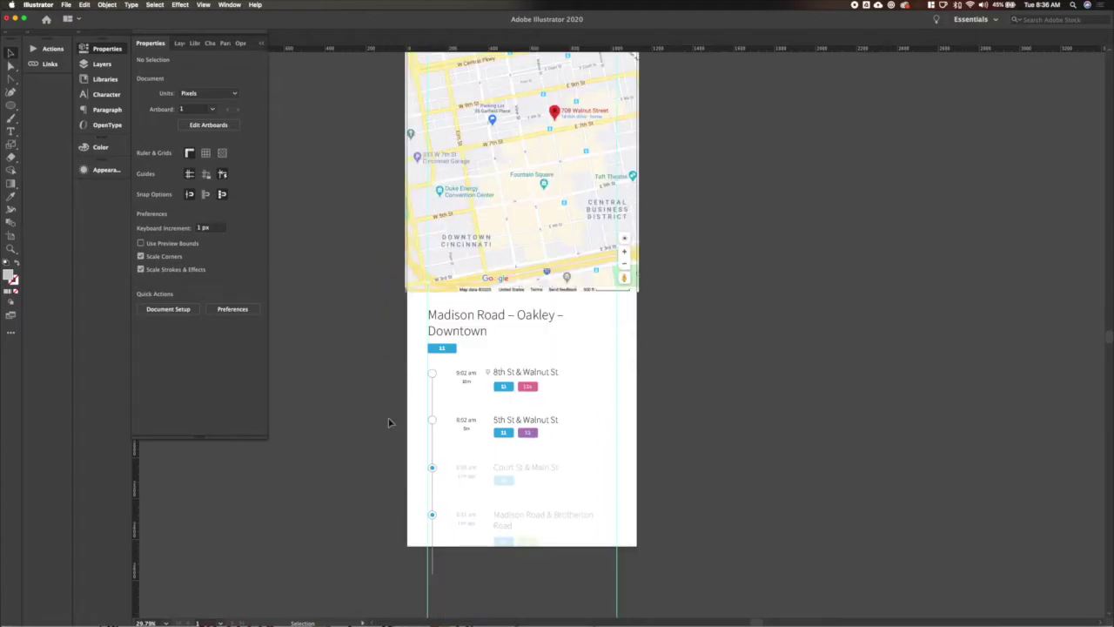
pyautogui.click(473, 433)
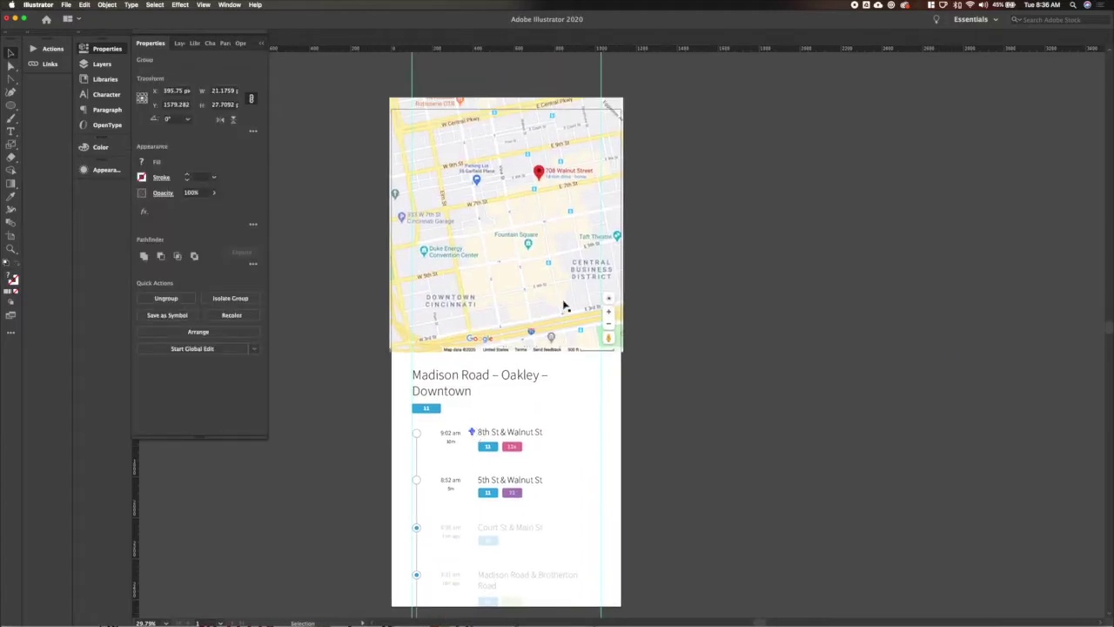
pyautogui.scroll(5, 483, 246)
pyautogui.scroll(5, 483, 245)
pyautogui.hscroll(2, 483, 245)
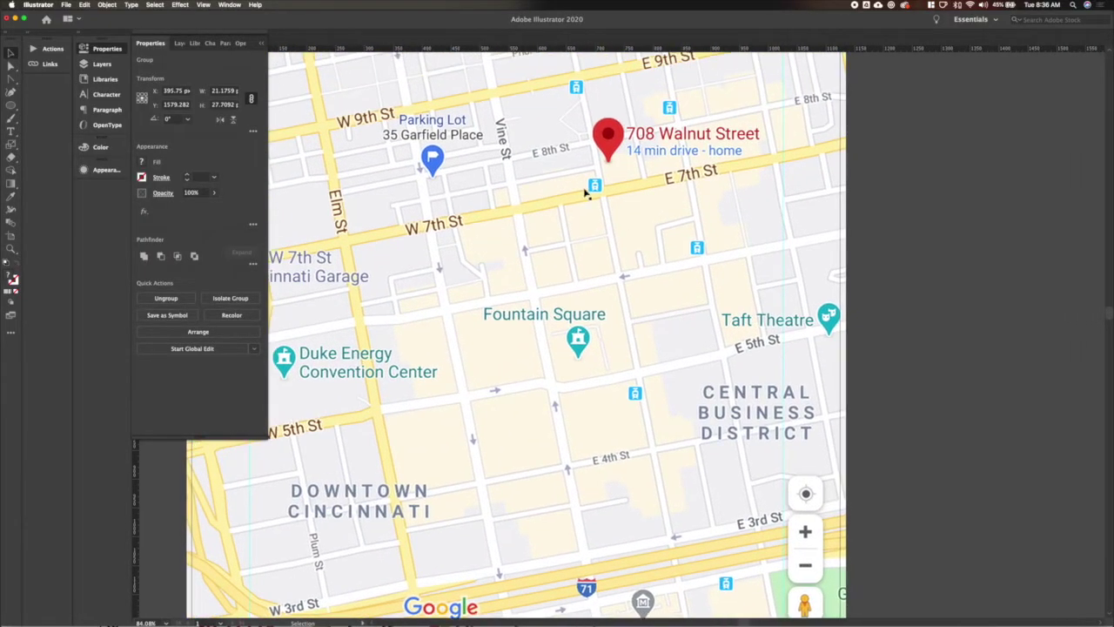
pyautogui.press('a')
pyautogui.click(622, 336)
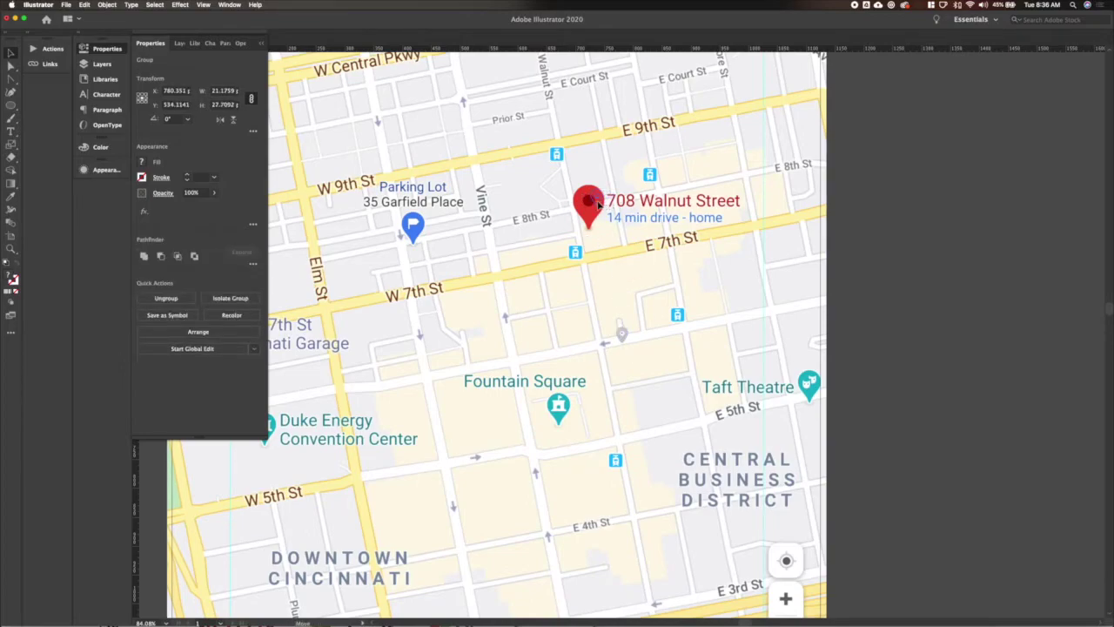
pyautogui.press('super+0')
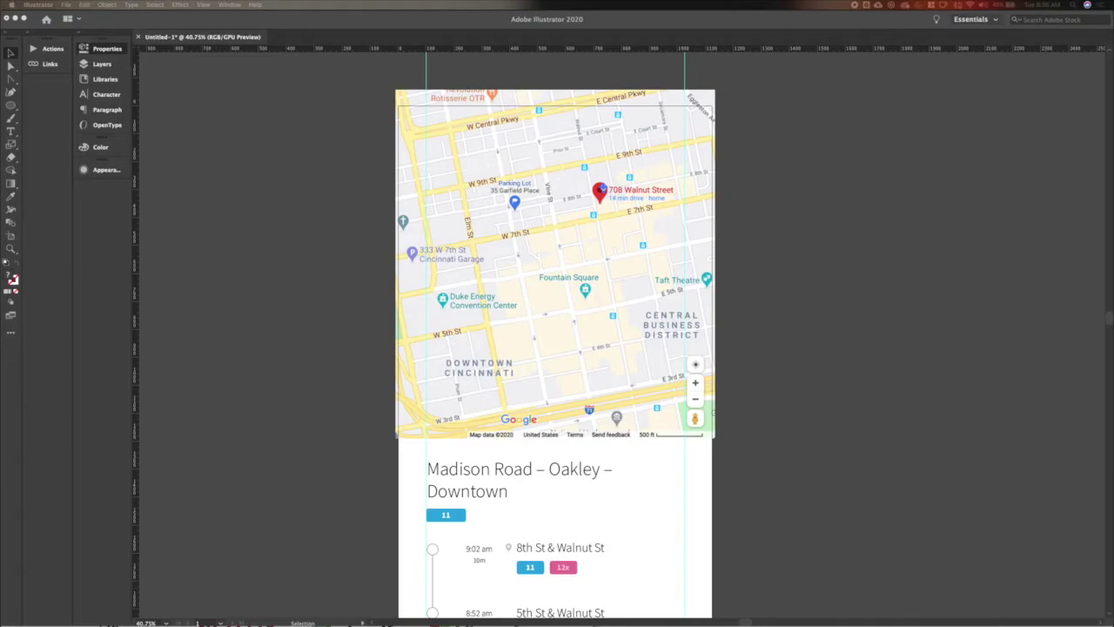
# Place the closer E 8th St map image on the phone screen and nudge it into position.
pyautogui.moveTo(281, 313); pyautogui.dragTo(567, 460)
pyautogui.moveTo(533, 255); pyautogui.dragTo(561, 252)
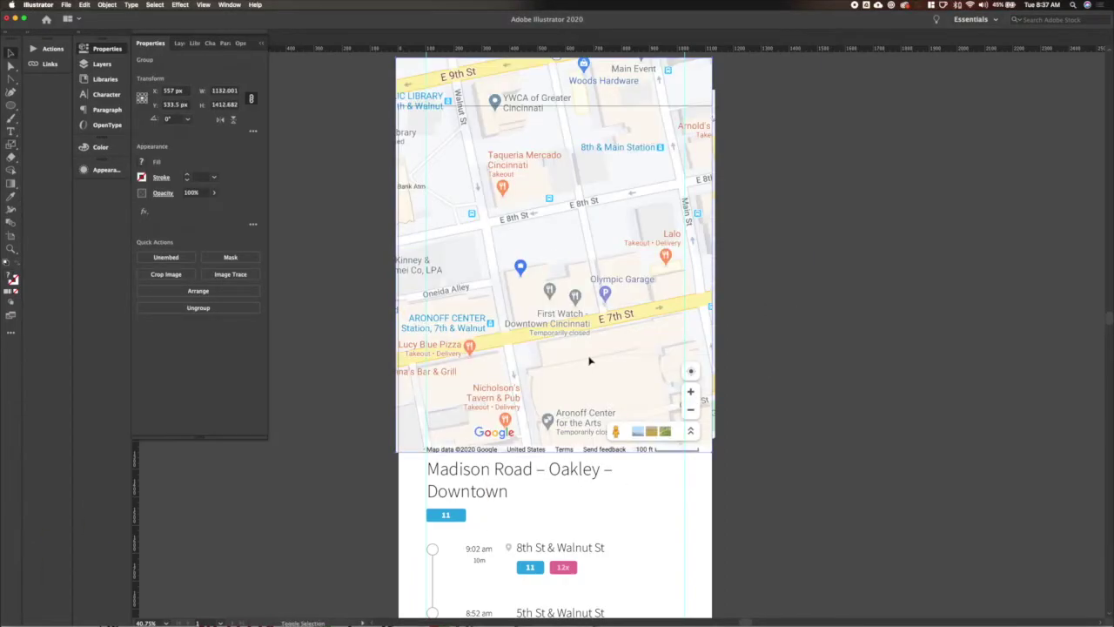
pyautogui.click(665, 336)
pyautogui.hotkey('shift', 'Up')
pyautogui.hotkey('shift', 'Up')
pyautogui.hotkey('shift', 'Up')
pyautogui.hotkey('shift', 'Up')
pyautogui.hotkey('shift', 'Up')
pyautogui.hotkey('shift', 'Up')
pyautogui.hotkey('shift', 'Down')
pyautogui.click(800, 375)
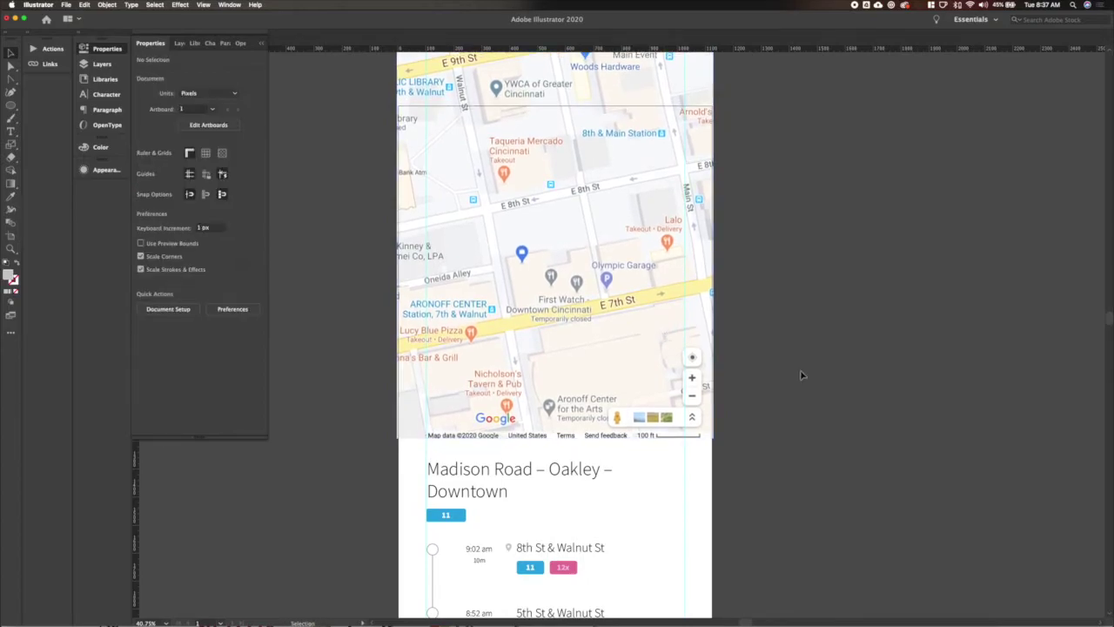
pyautogui.click(603, 187)
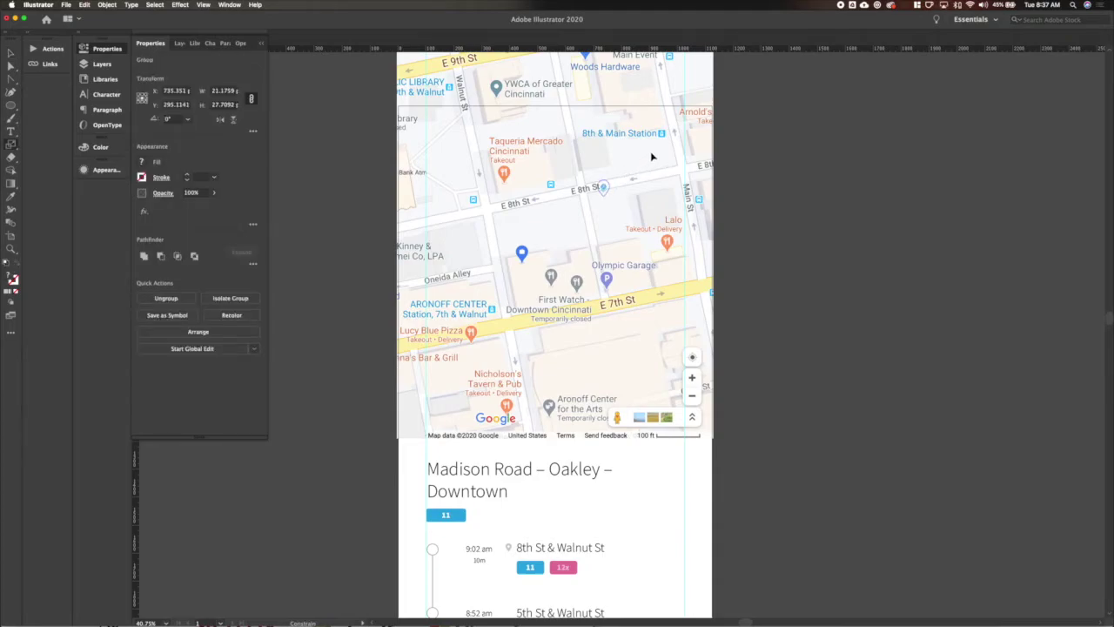
# Move the map pin onto E 8th St, enlarge it, and fill it dark grey.
pyautogui.press('v')
pyautogui.moveTo(602, 187)
pyautogui.mouseDown()
pyautogui.moveTo(514, 200)
pyautogui.moveTo(546, 186)
pyautogui.moveTo(576, 148)
pyautogui.mouseUp()
pyautogui.press('s')
pyautogui.press('Up')
pyautogui.press('Up')
pyautogui.press('Up')
pyautogui.press('Up')
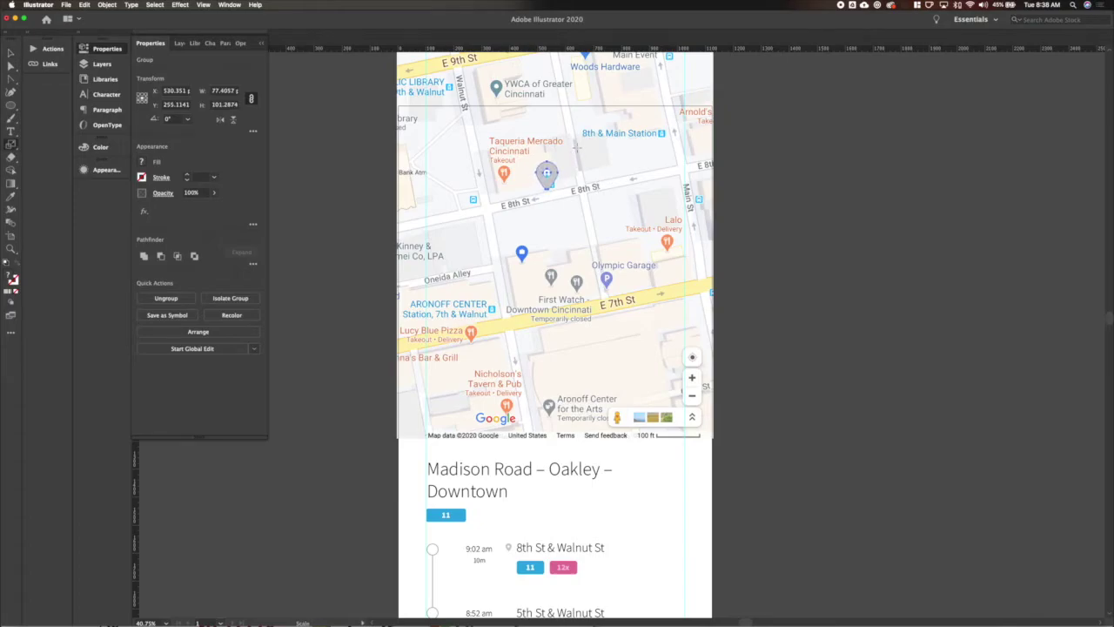
pyautogui.press('v')
pyautogui.click(823, 232)
pyautogui.press('a')
pyautogui.click(547, 175)
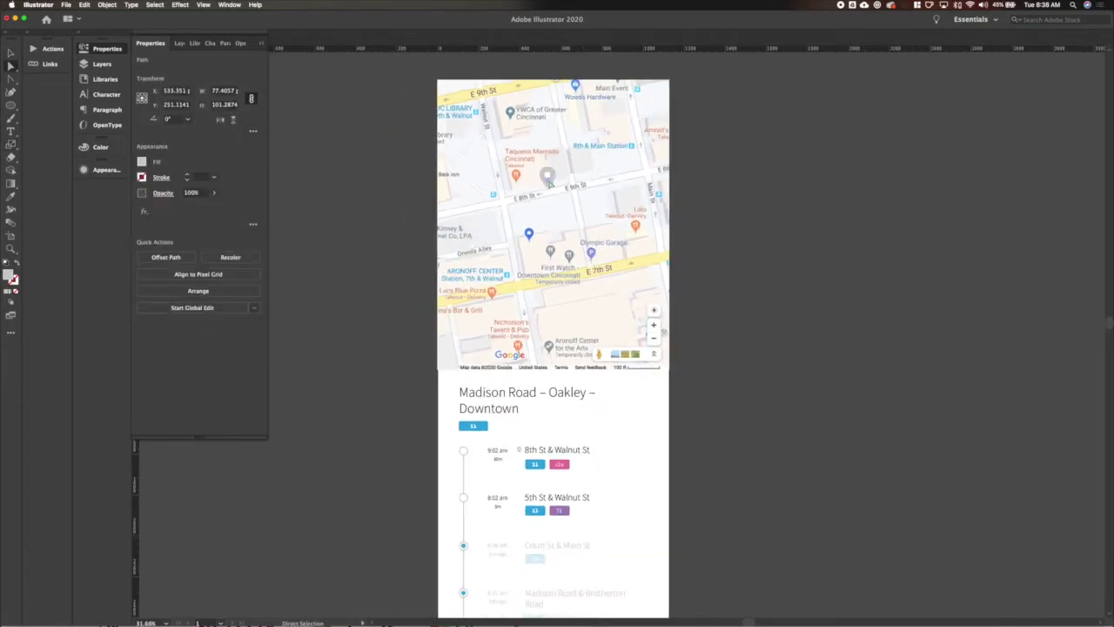
pyautogui.scroll(-2, 547, 175)
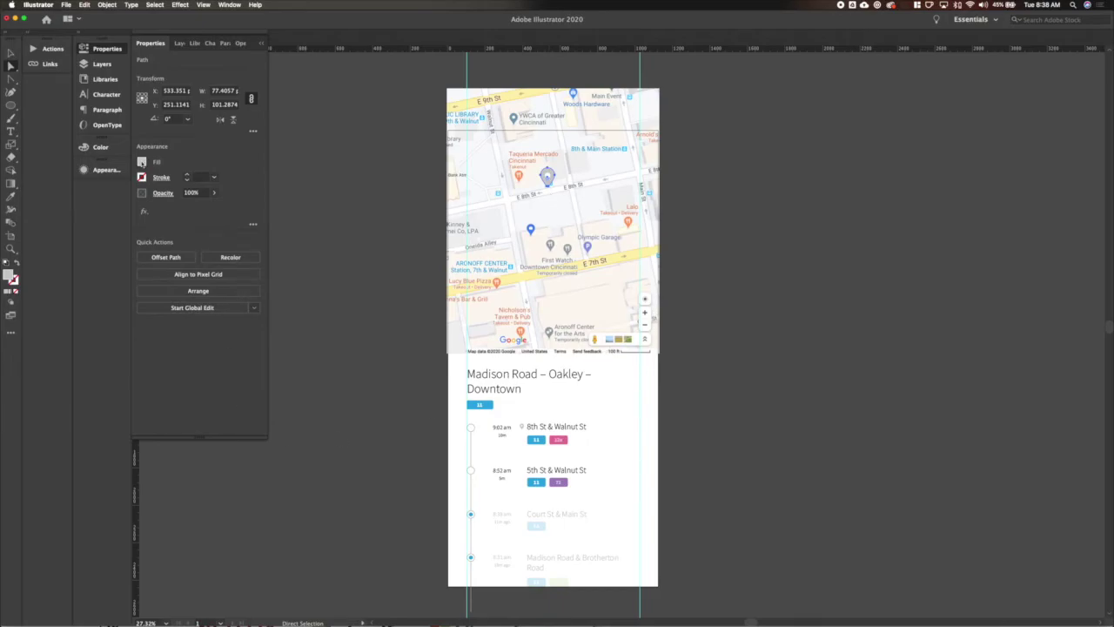
pyautogui.click(142, 162)
pyautogui.click(61, 233)
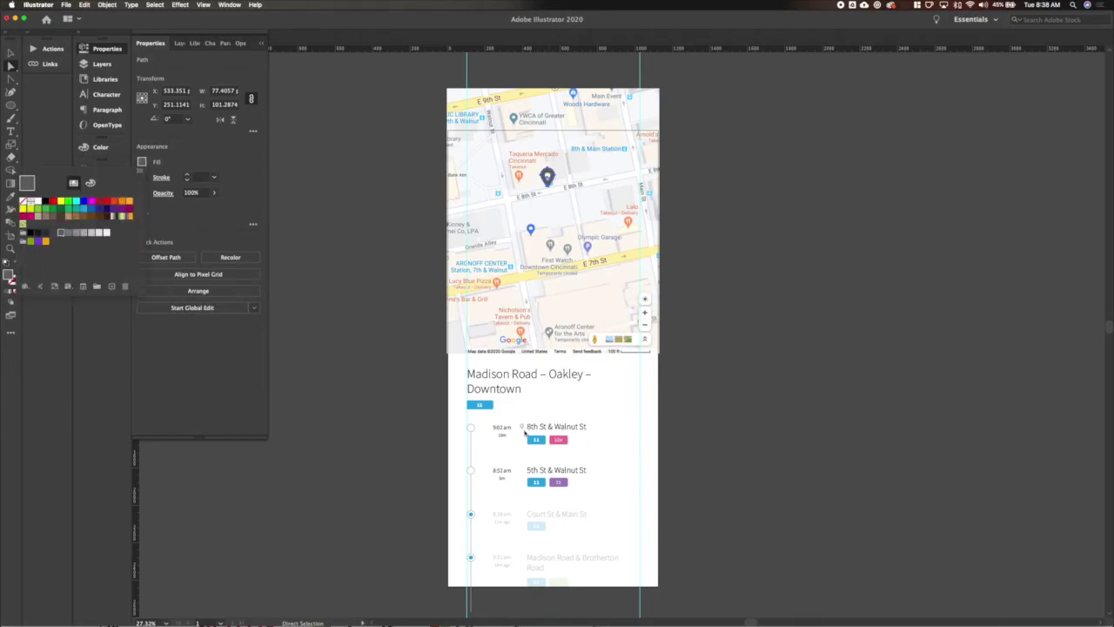
pyautogui.press('Escape')
pyautogui.click(566, 180)
# Add a Multiply drop shadow to the pin: 10% opacity, 0 px offsets, 8 px blur.
pyautogui.press('i')
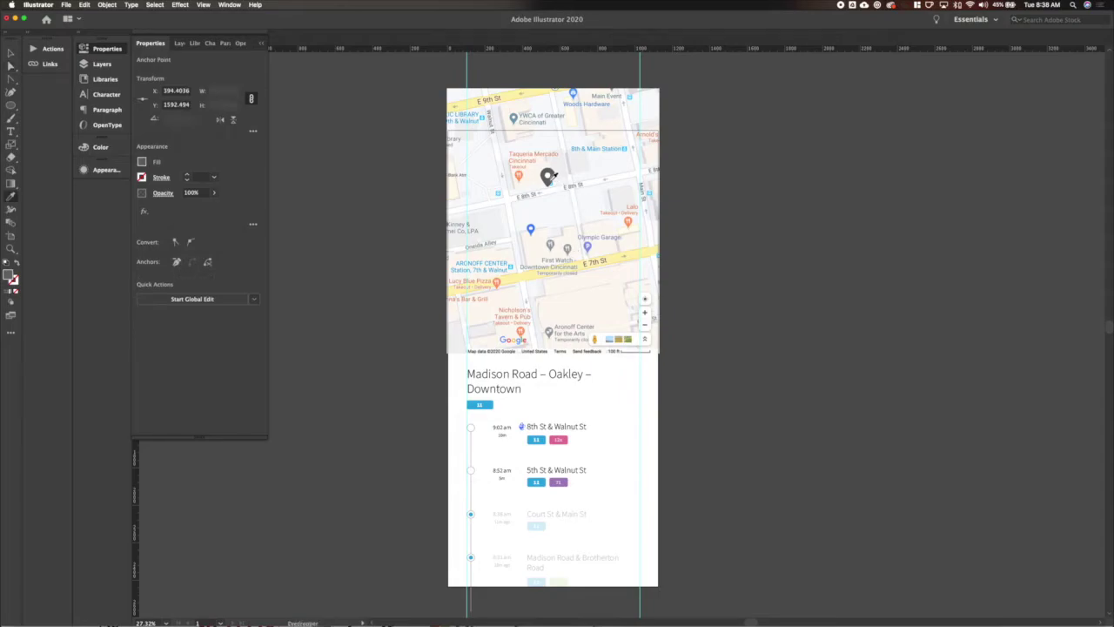
pyautogui.press('v')
pyautogui.click(703, 328)
pyautogui.click(547, 177)
pyautogui.click(180, 5)
pyautogui.moveTo(218, 116)
pyautogui.click(324, 117)
pyautogui.press('Tab')
pyautogui.press('Tab')
pyautogui.press('Tab')
pyautogui.press('Tab')
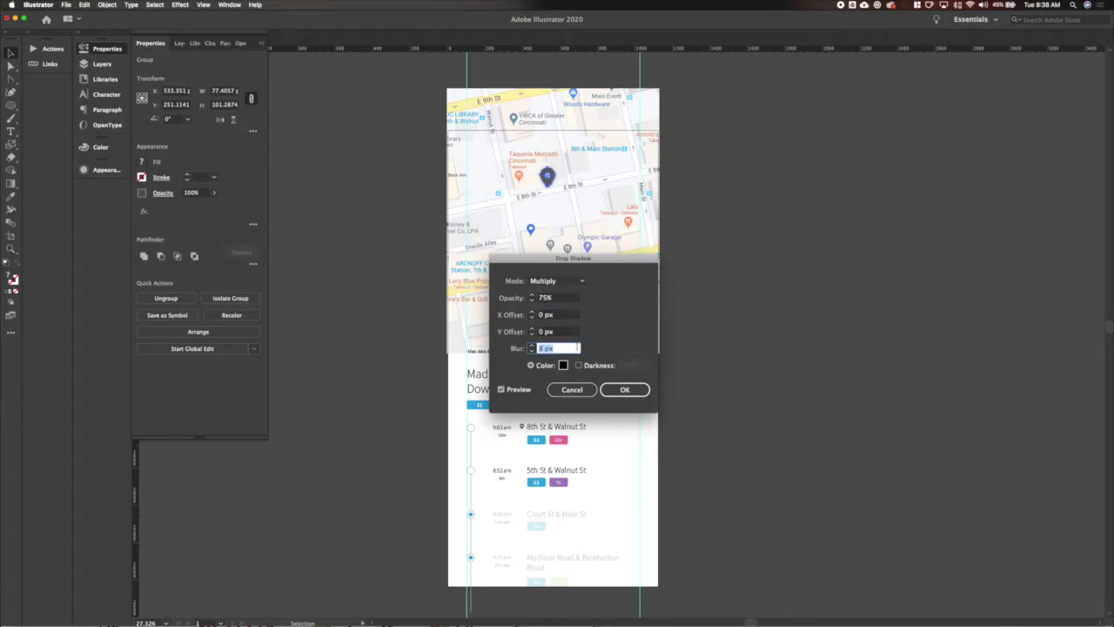
pyautogui.click(566, 299)
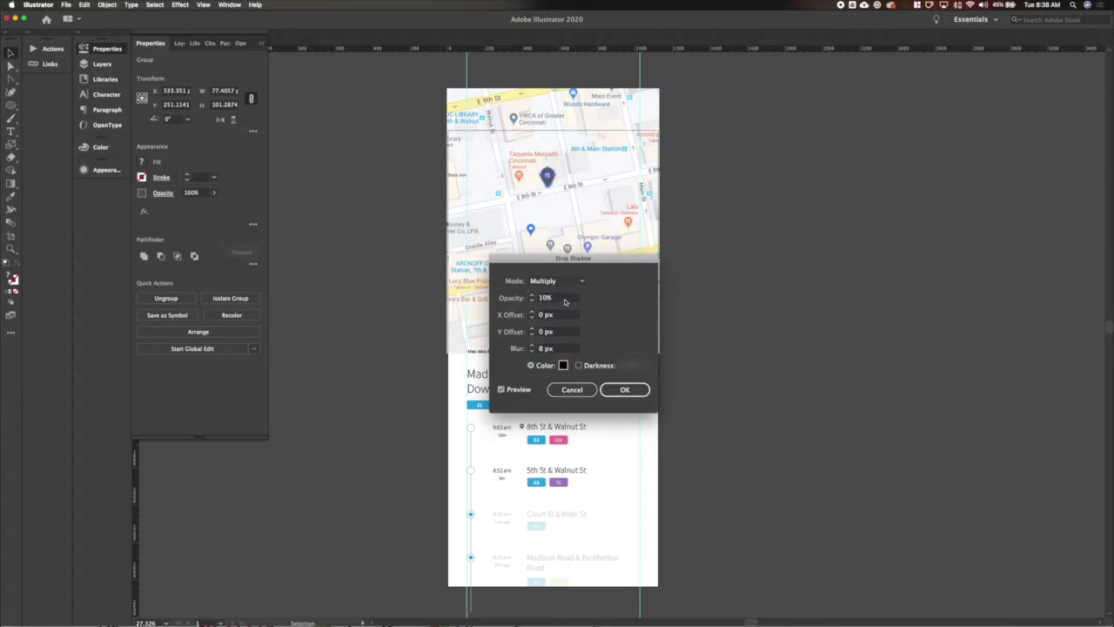
pyautogui.press('Return')
pyautogui.click(730, 264)
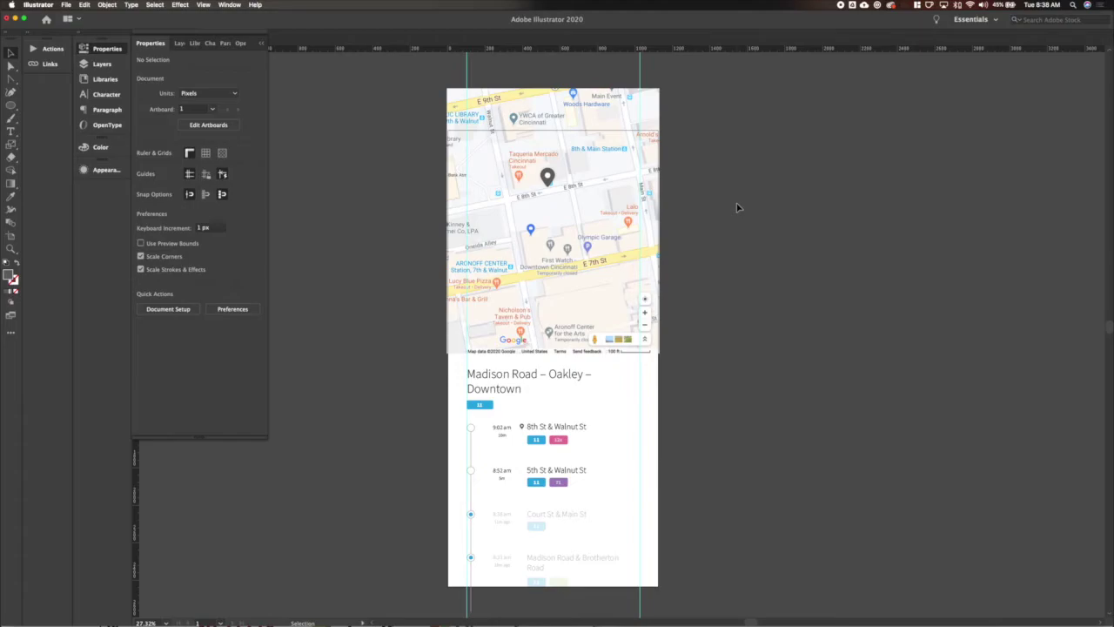
# Draw a three-point route path from the map's right edge via E 8th St to the bottom.
pyautogui.press('p')
pyautogui.click(667, 167)
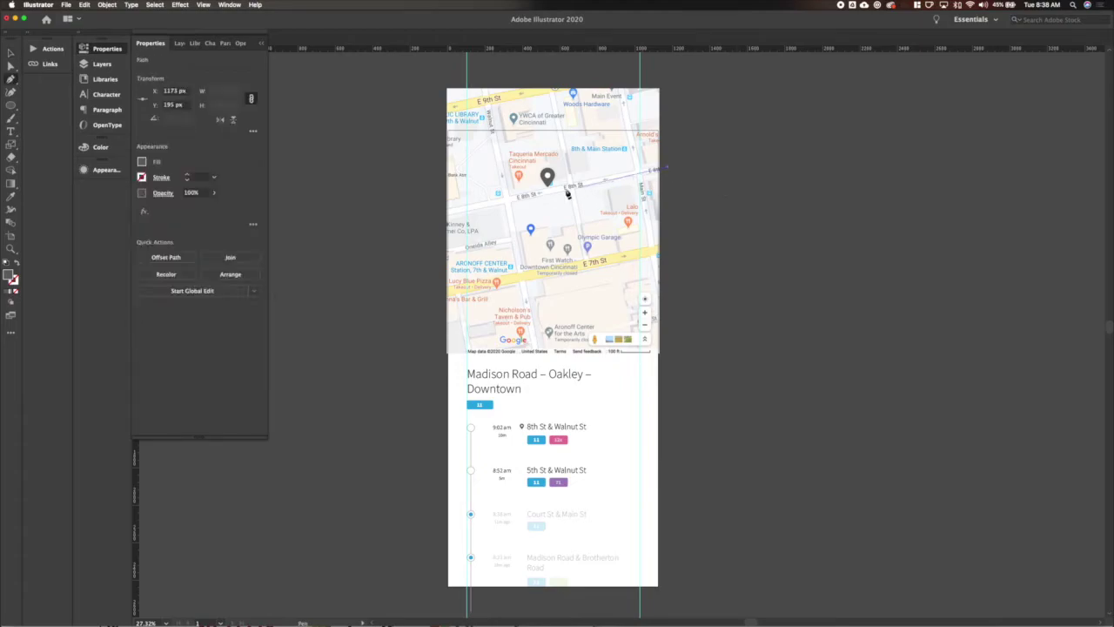
pyautogui.click(509, 200)
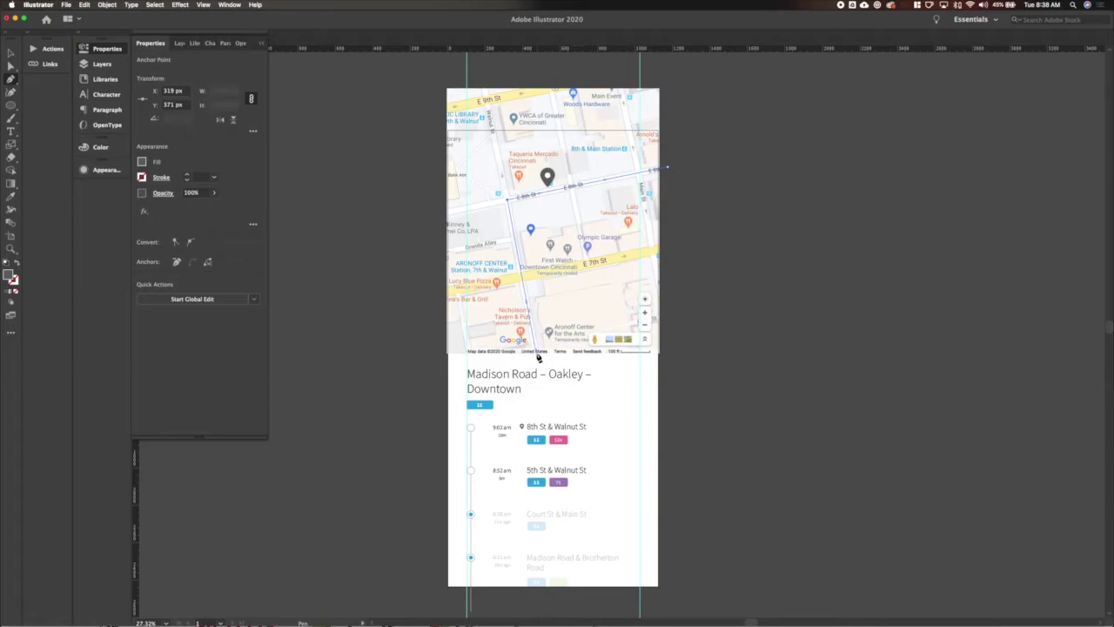
pyautogui.click(537, 355)
# Make the route an unfilled 20 px blue stroke.
pyautogui.press('v')
pyautogui.click(17, 264)
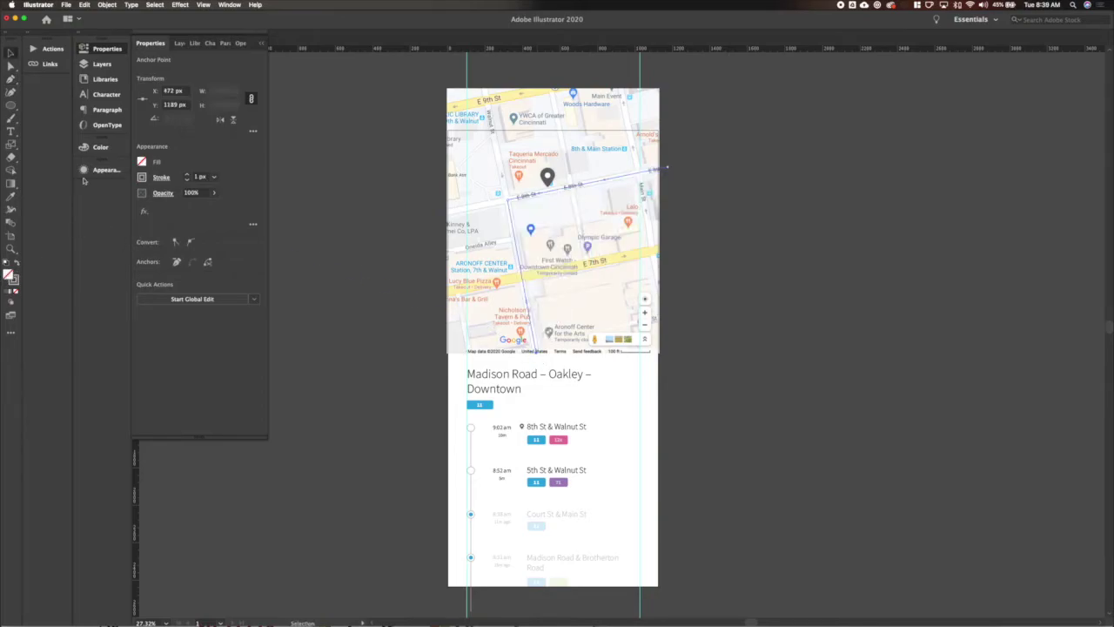
pyautogui.click(186, 176)
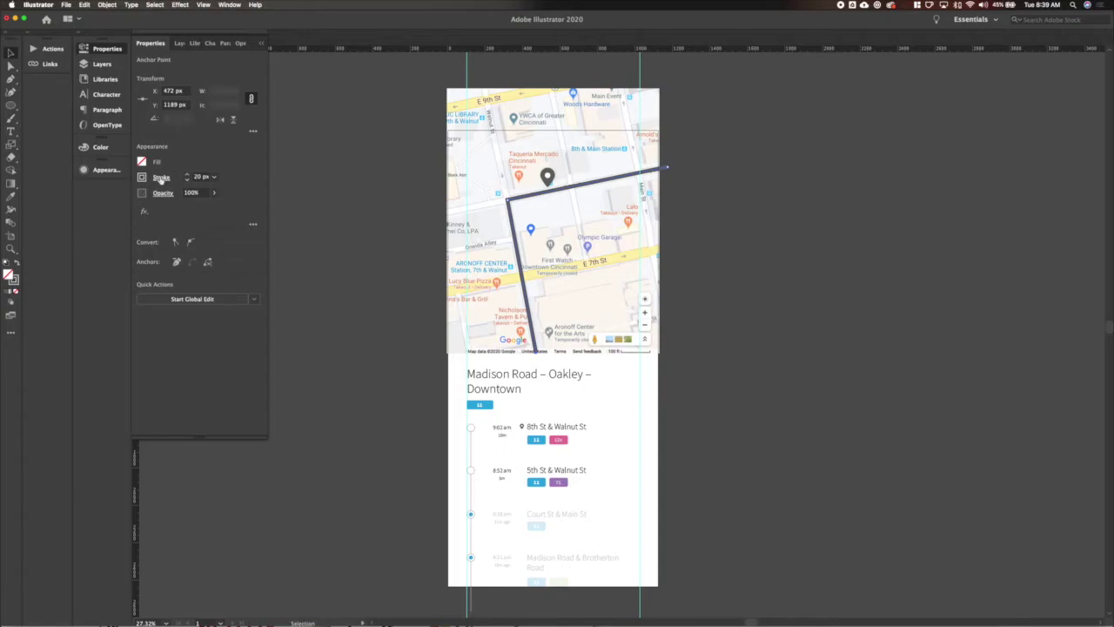
pyautogui.click(161, 177)
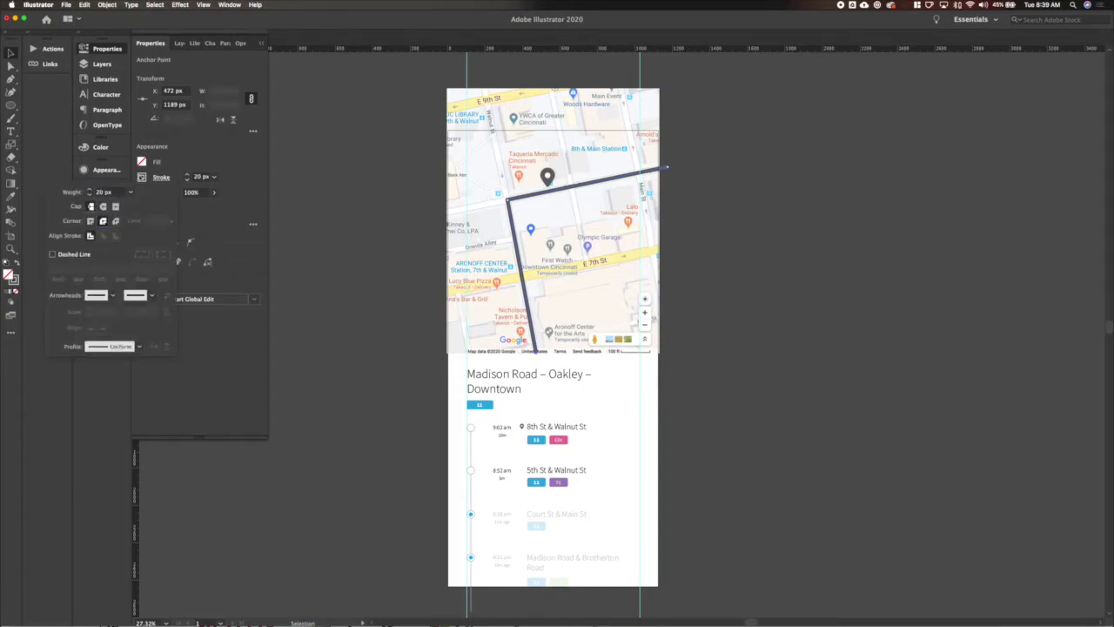
pyautogui.click(142, 177)
pyautogui.click(82, 224)
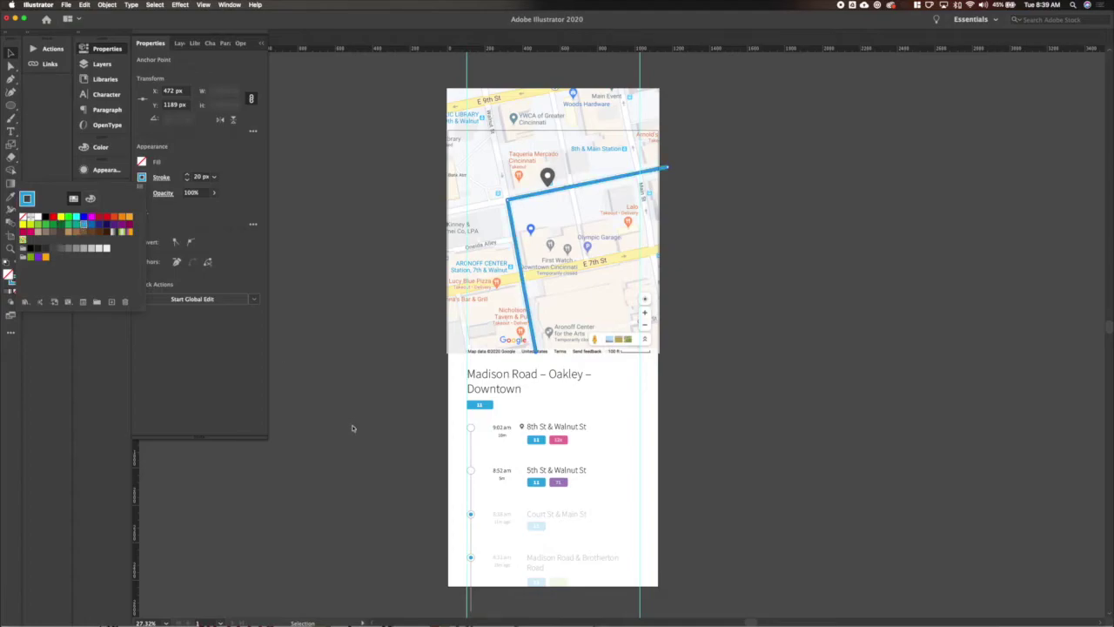
pyautogui.click(353, 427)
# Shift the route's bottom endpoint slightly to the right.
pyautogui.scroll(3, 595, 355)
pyautogui.press('a')
pyautogui.click(471, 360)
pyautogui.moveTo(471, 360); pyautogui.dragTo(472, 360)
pyautogui.scroll(-2, 471, 360)
pyautogui.click(428, 79)
pyautogui.click(693, 301)
pyautogui.press('v')
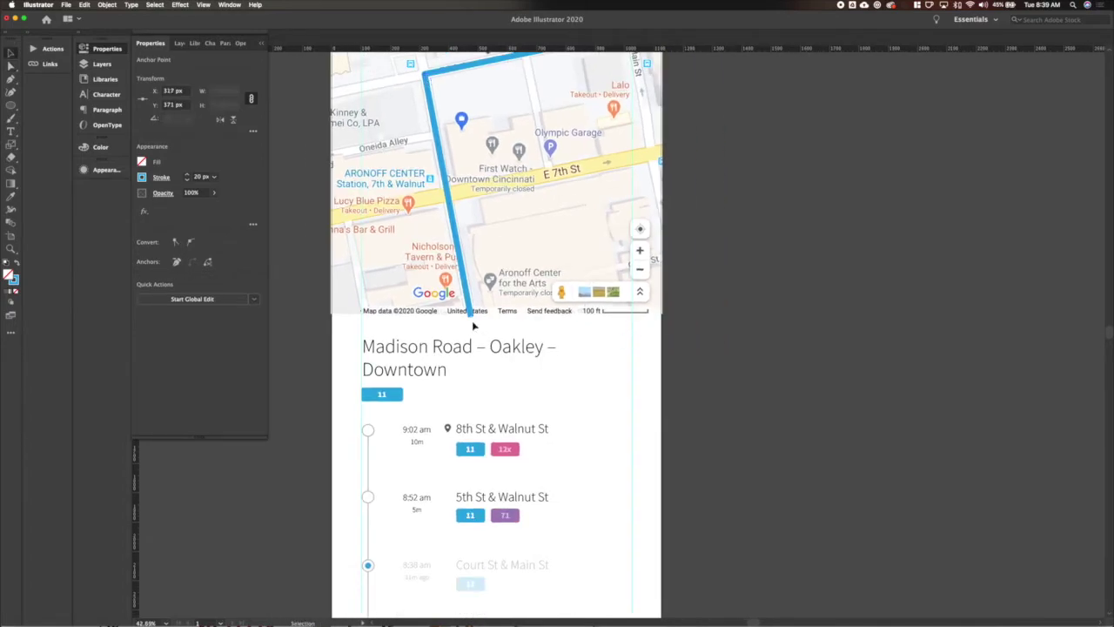
pyautogui.scroll(-2, 473, 315)
# Clip the map to a rectangle drawn over it with Make Clipping Mask.
pyautogui.press('m')
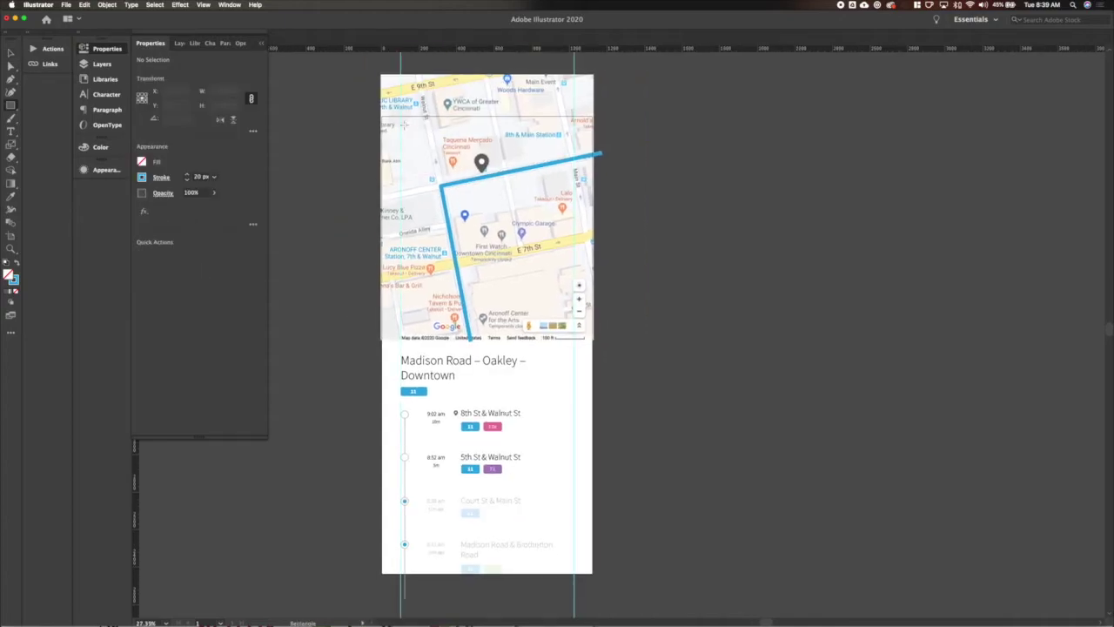
pyautogui.moveTo(381, 114); pyautogui.dragTo(595, 340)
pyautogui.press('v')
pyautogui.keyDown('shift'); pyautogui.click(461, 318); pyautogui.keyUp('shift')
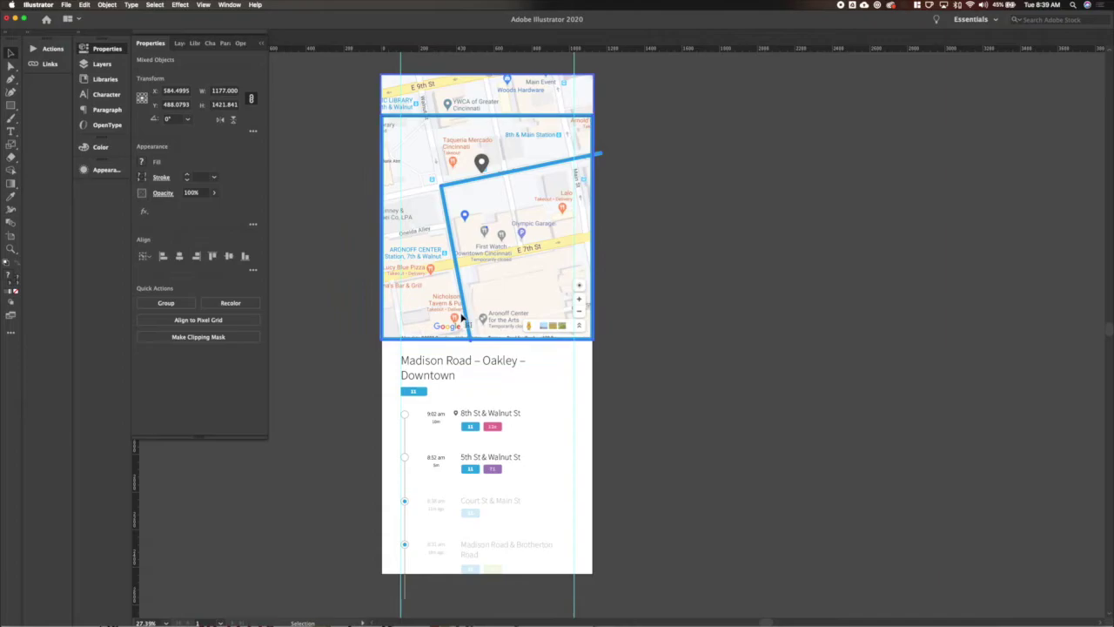
pyautogui.rightClick(461, 318)
pyautogui.click(497, 391)
# Resize the clipped map to W 1125 px at X 0 and paste the black pin on top.
pyautogui.click(629, 323)
pyautogui.click(575, 209)
pyautogui.click(219, 91)
pyautogui.write('1125')
pyautogui.press('Return')
pyautogui.click(251, 98)
pyautogui.click(174, 90)
pyautogui.write('0')
pyautogui.press('Tab')
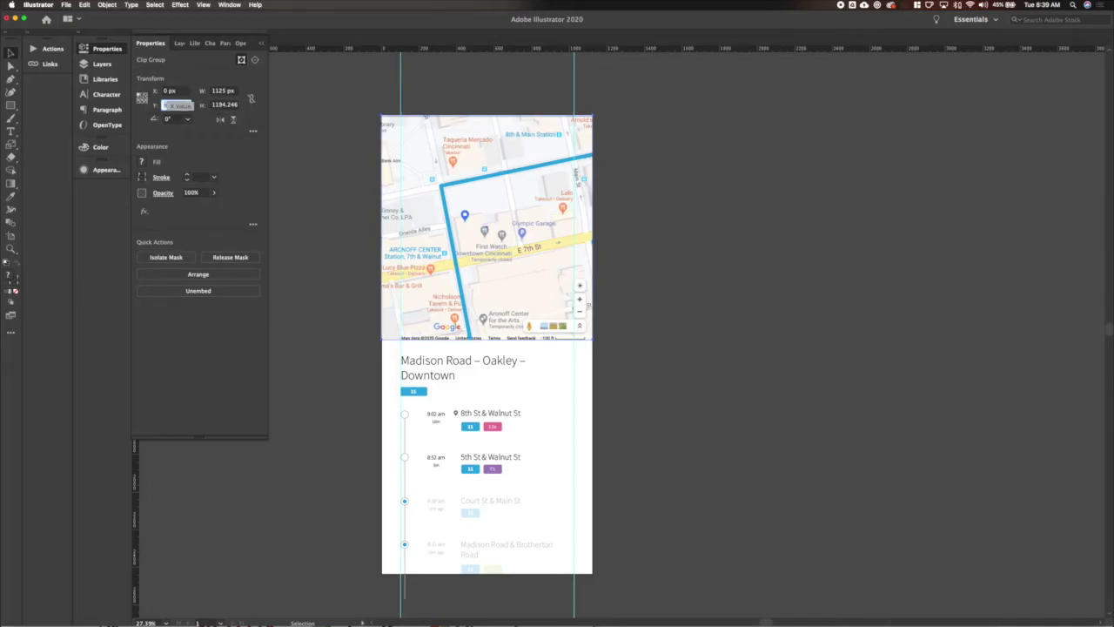
pyautogui.press('Tab')
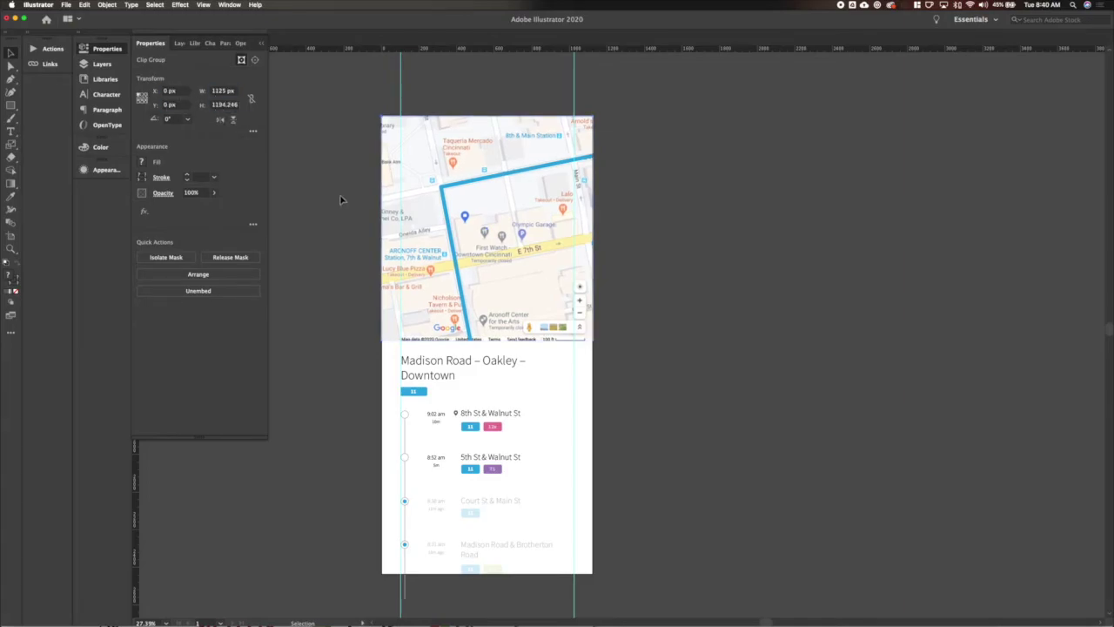
pyautogui.click(340, 248)
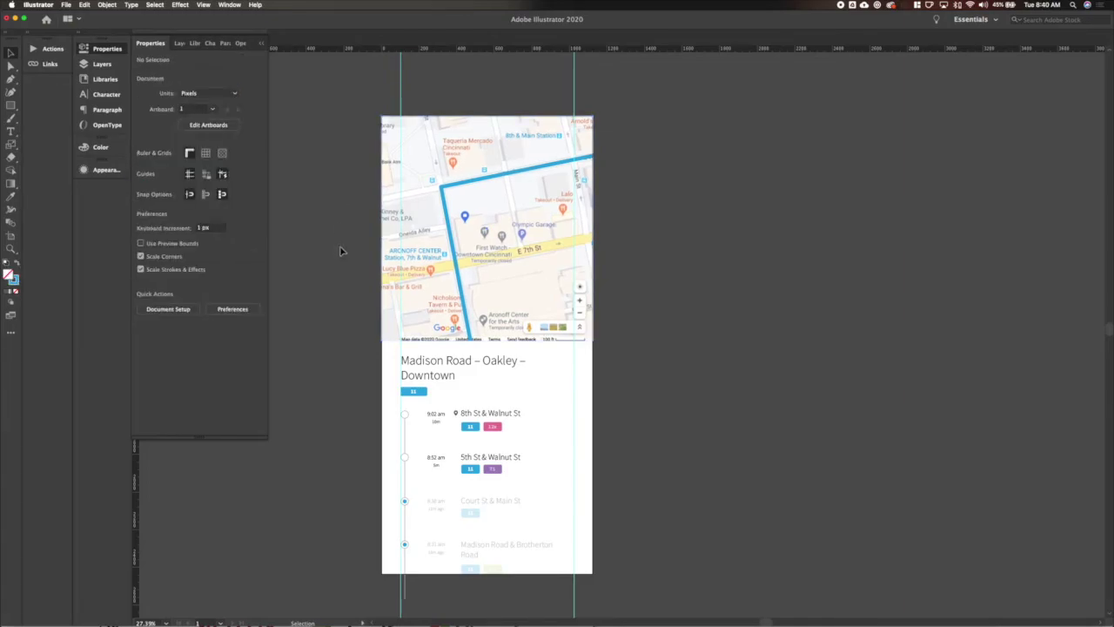
pyautogui.press('super+shift+v')
pyautogui.click(672, 186)
# Change the elapsed-time label under the 8:52 am stop to '10m ago'.
pyautogui.doubleClick(437, 418)
pyautogui.scroll(4, 436, 418)
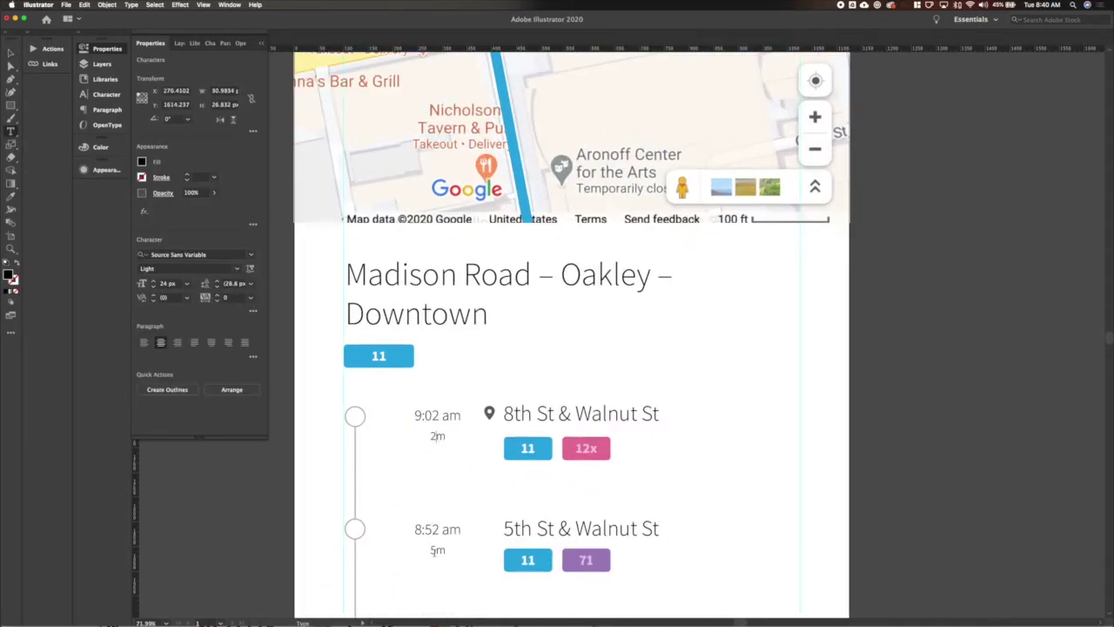
pyautogui.moveTo(437, 550); pyautogui.dragTo(433, 550)
pyautogui.write('10')
pyautogui.press('End')
pyautogui.write('ago')
pyautogui.scroll(-3, 437, 550)
pyautogui.press('Escape')
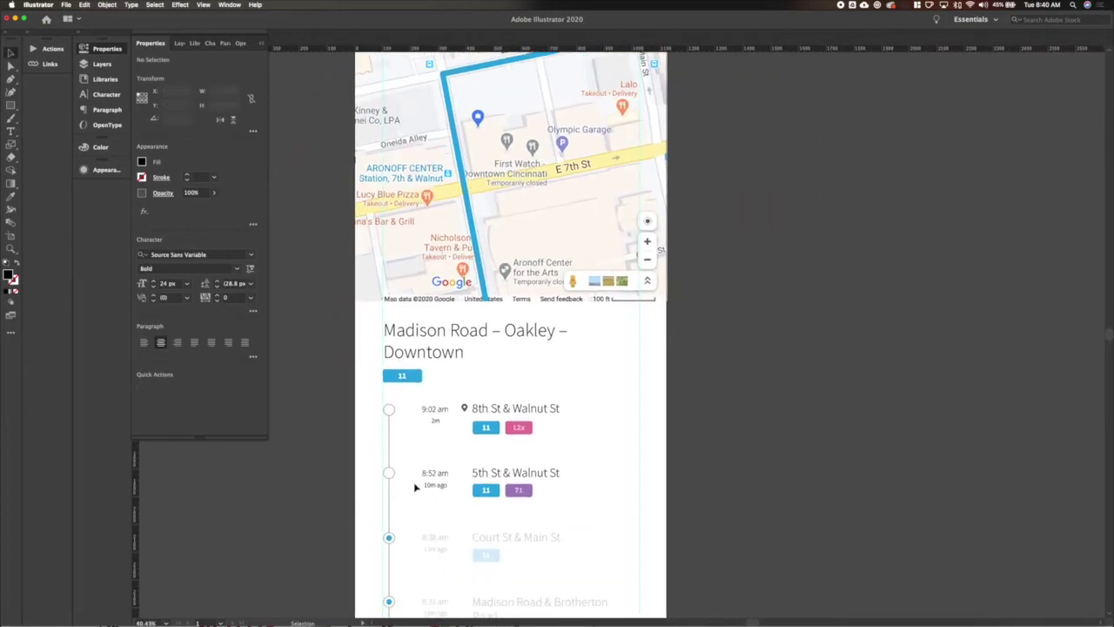
# Fade the whole 8:52 am stop row to 20% opacity.
pyautogui.moveTo(413, 485); pyautogui.dragTo(450, 438)
pyautogui.click(190, 192)
pyautogui.write('20')
pyautogui.press('Return')
# Deselect the faded row and select the 8:52 am timeline circle.
pyautogui.click(389, 476)
pyautogui.click(393, 509)
pyautogui.click(389, 538)
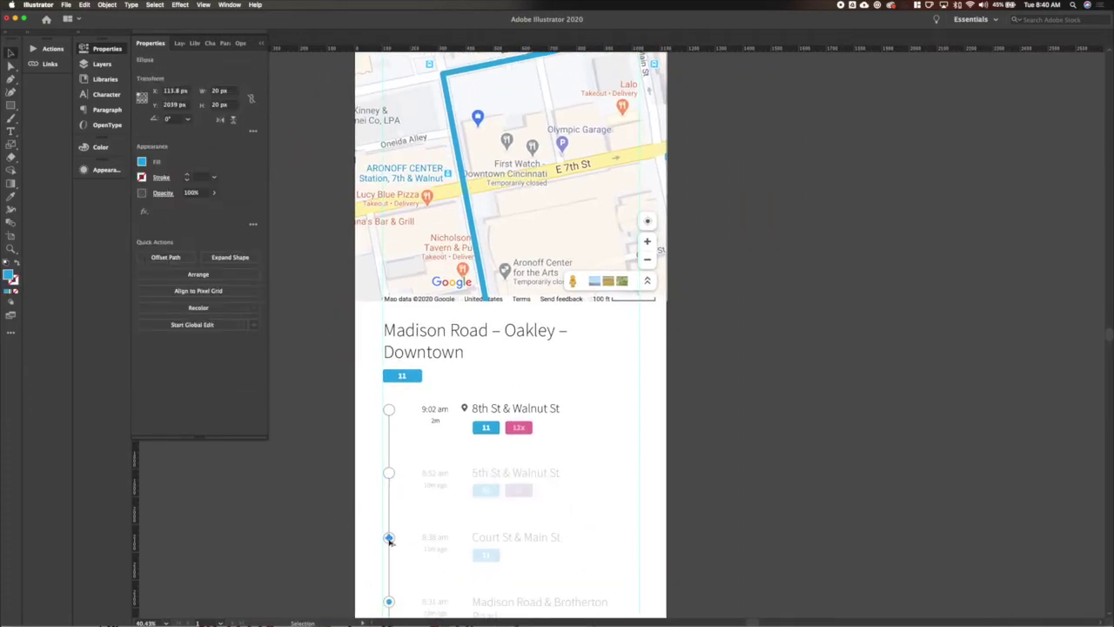
pyautogui.click(393, 477)
pyautogui.scroll(5, 393, 477)
pyautogui.scroll(-3, 368, 423)
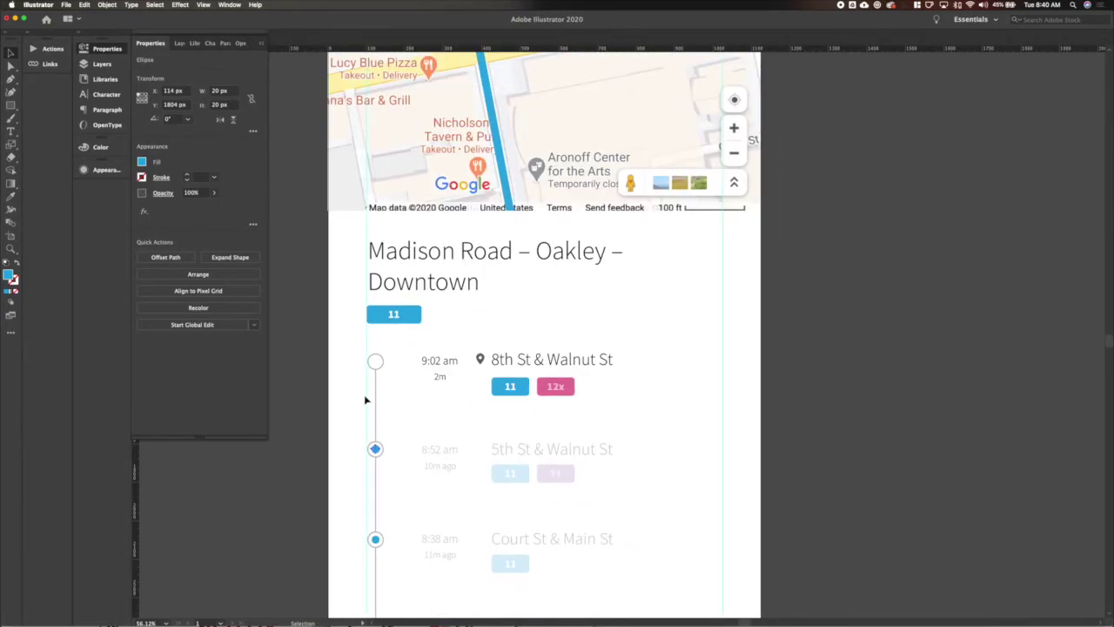
pyautogui.scroll(-3, 374, 418)
# Select the timeline line, stop time column and elapsed-time labels in turn, then deselect them.
pyautogui.click(375, 396)
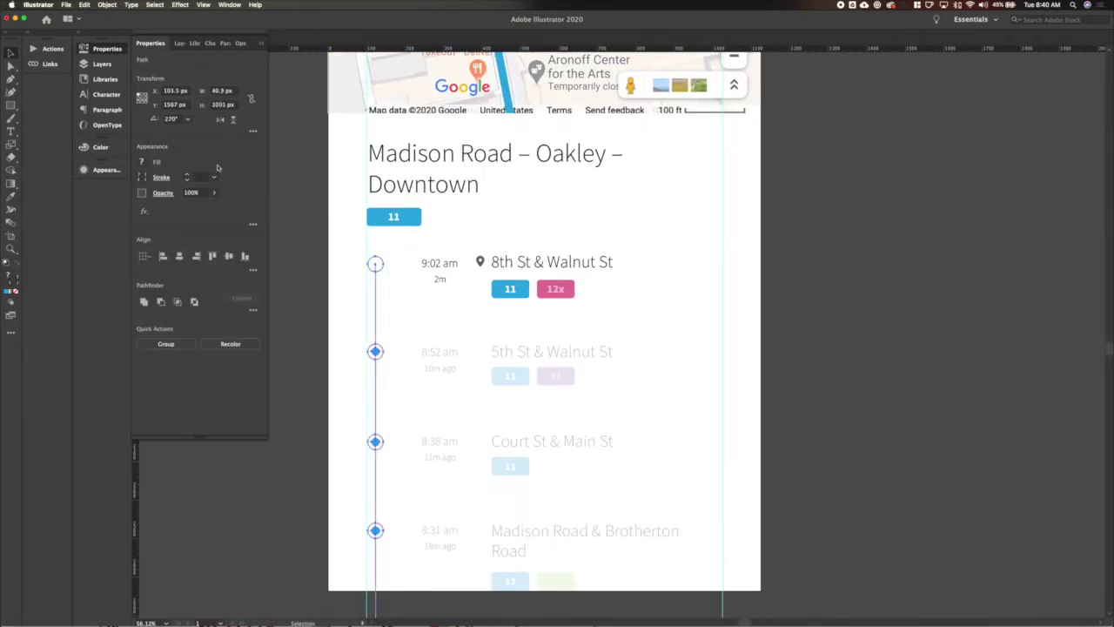
pyautogui.click(336, 353)
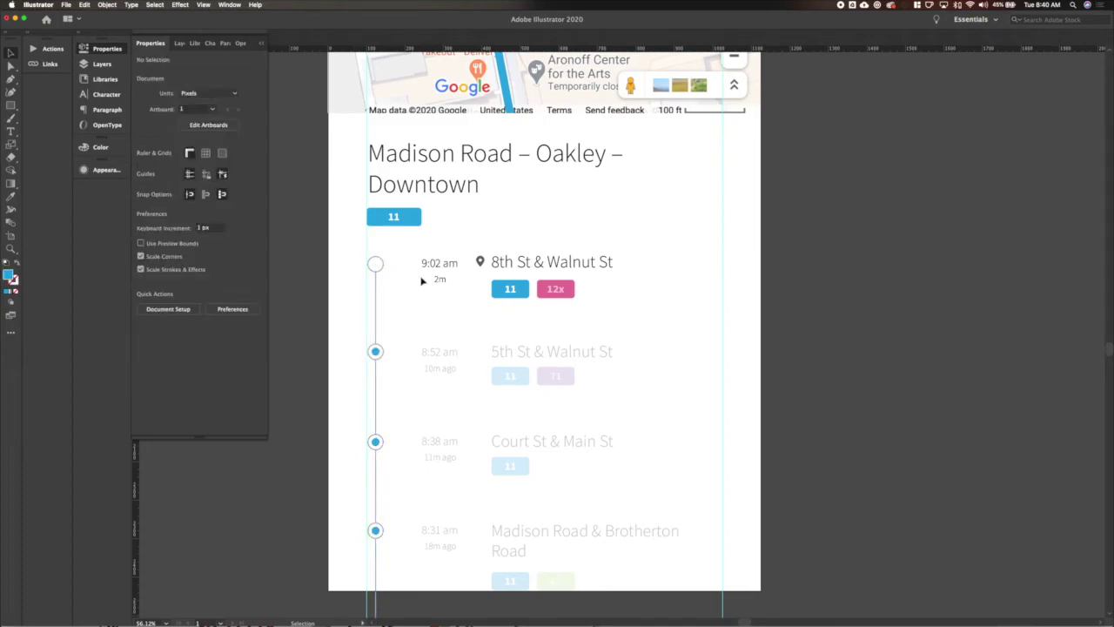
pyautogui.click(450, 554)
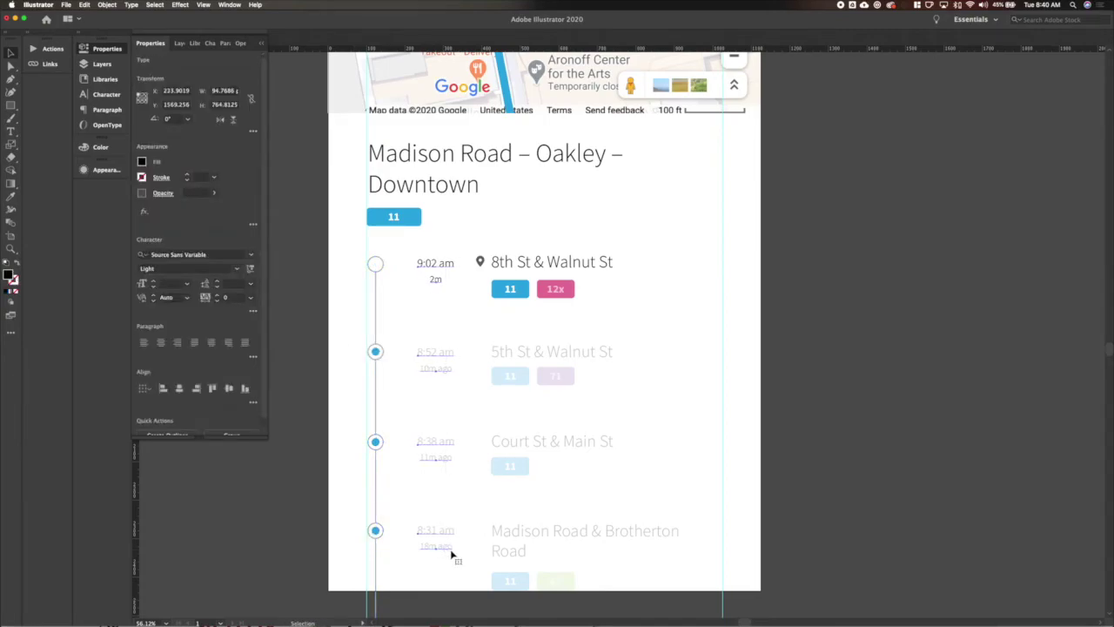
pyautogui.click(410, 499)
pyautogui.click(435, 538)
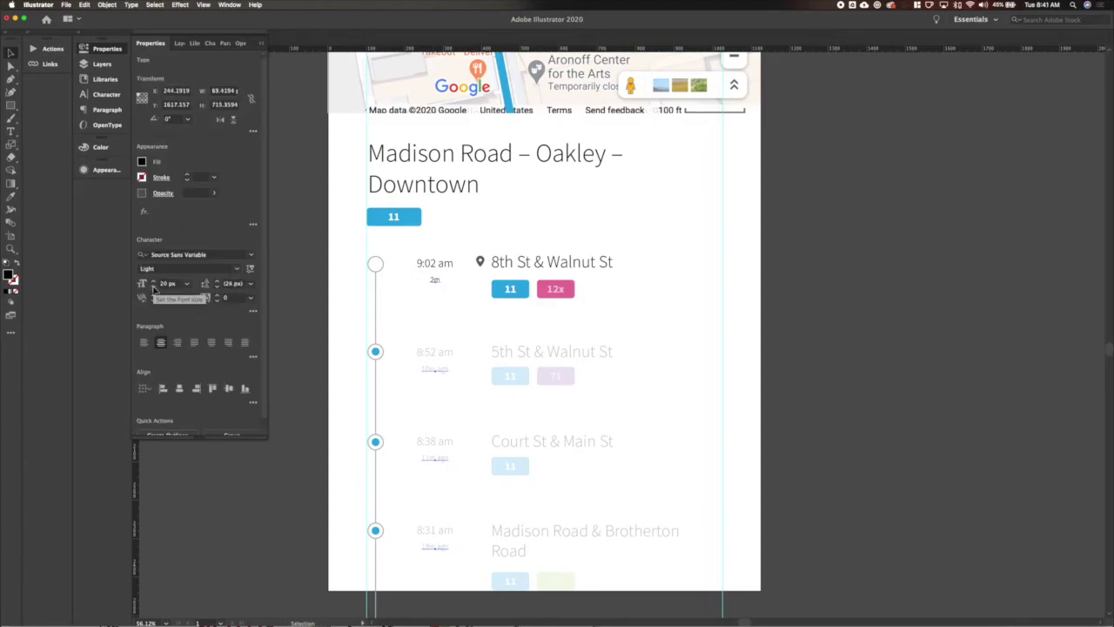
pyautogui.click(309, 515)
pyautogui.scroll(-1, 345, 479)
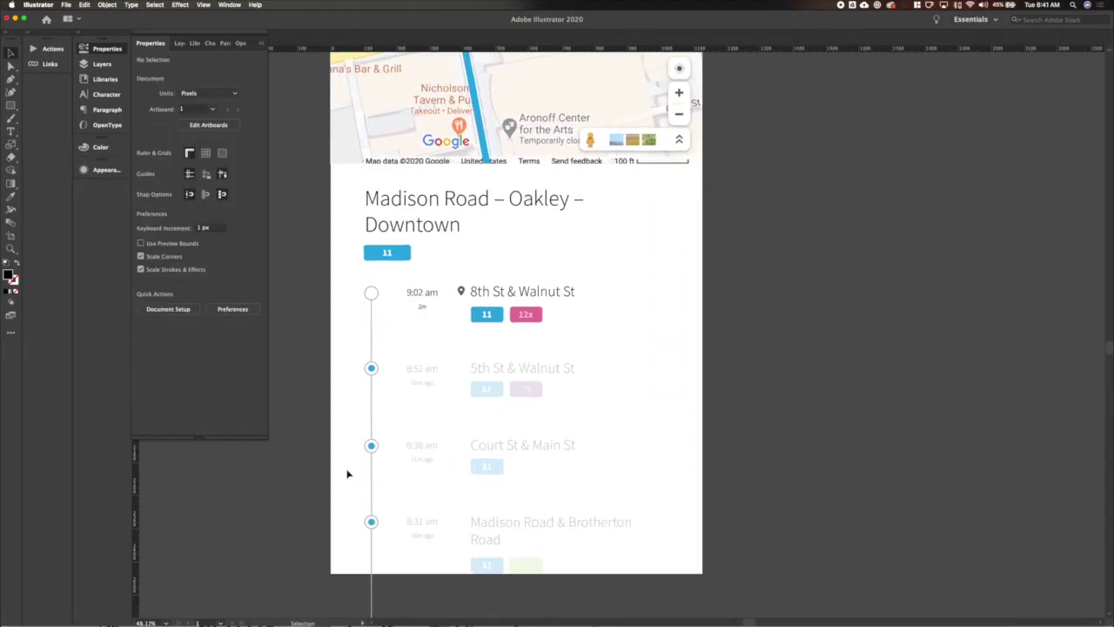
# Shift-select the elapsed-time labels under each stop time, starting with 2m under 9:02 am.
pyautogui.click(423, 312)
pyautogui.click(420, 309)
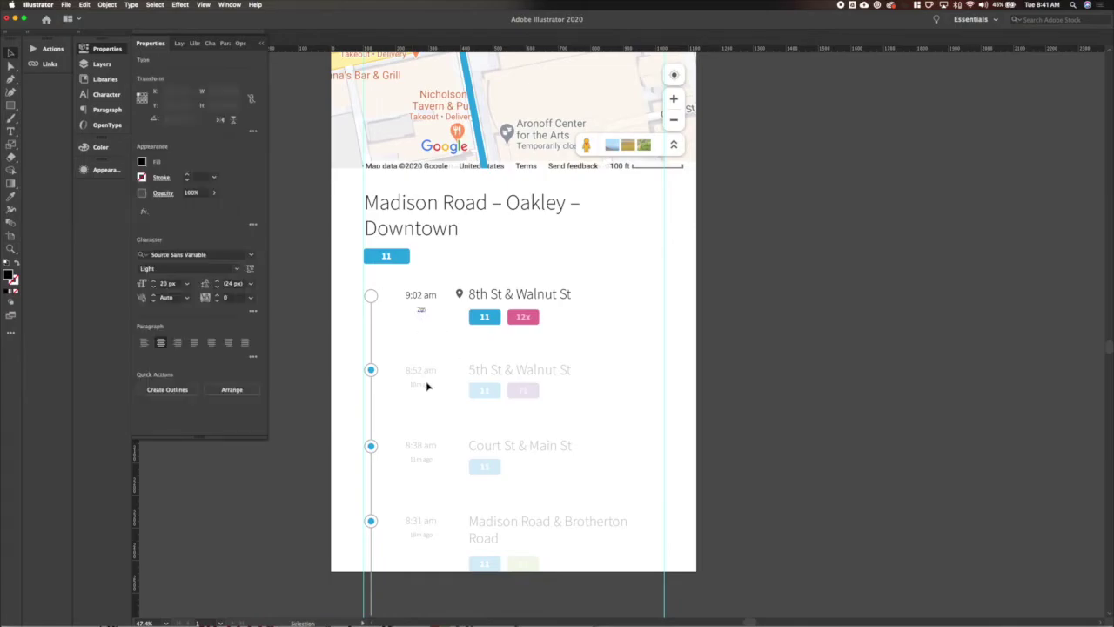
pyautogui.keyDown('shift'); pyautogui.click(427, 385); pyautogui.keyUp('shift')
pyautogui.keyDown('shift'); pyautogui.click(420, 460); pyautogui.keyUp('shift')
pyautogui.keyDown('shift'); pyautogui.click(418, 536); pyautogui.keyUp('shift')
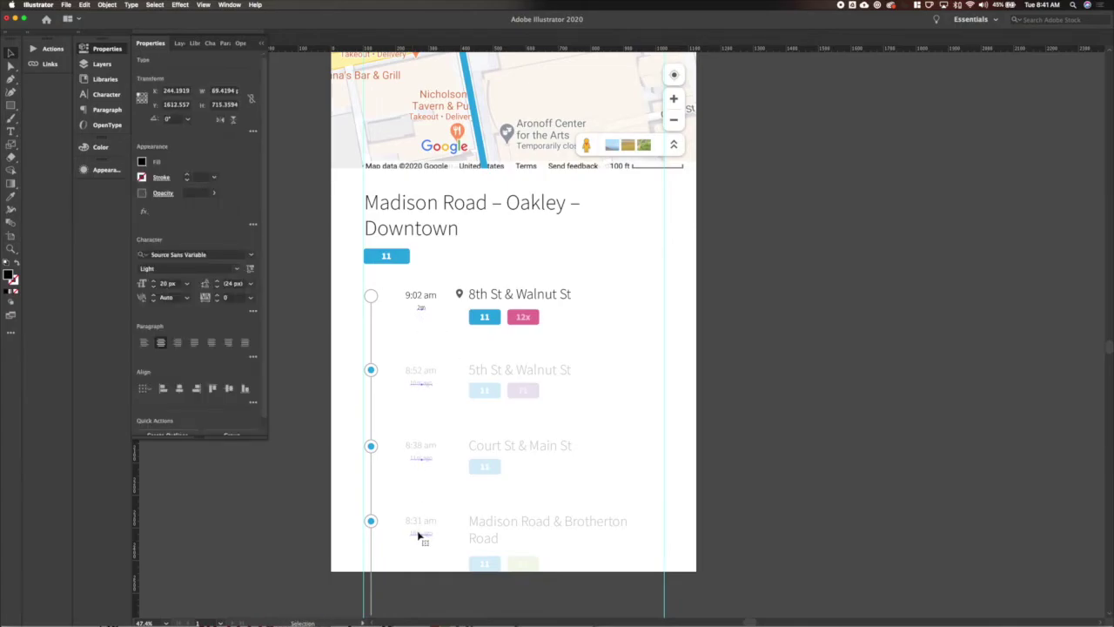
pyautogui.click(340, 414)
pyautogui.scroll(6, 490, 244)
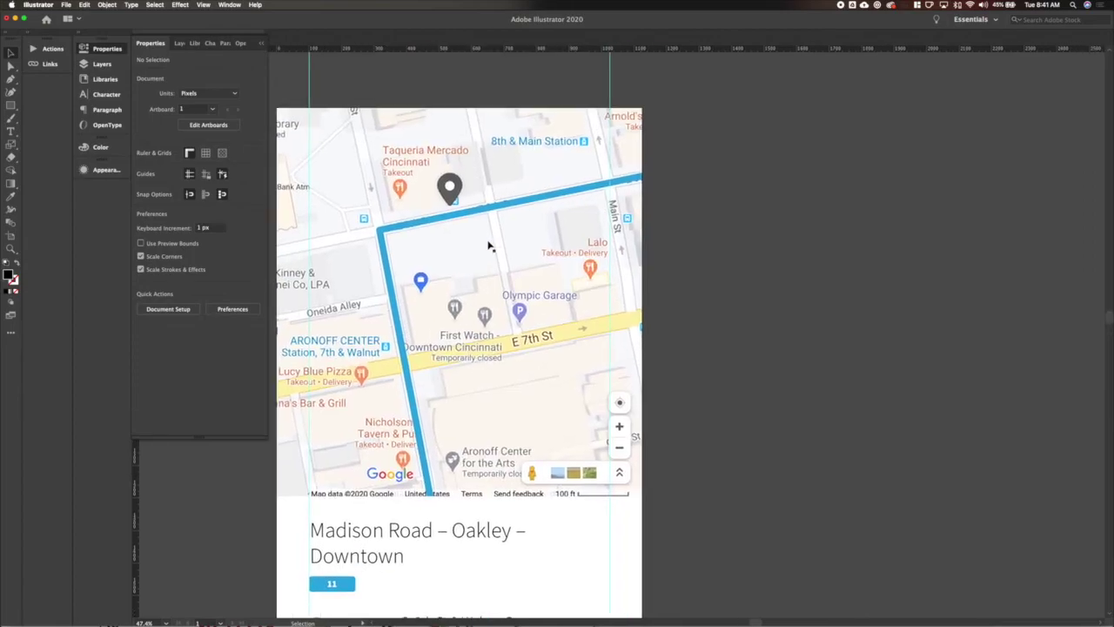
# With Direct Selection, select the blue route line's end and corner anchor points.
pyautogui.click(594, 187)
pyautogui.press('a')
pyautogui.click(582, 192)
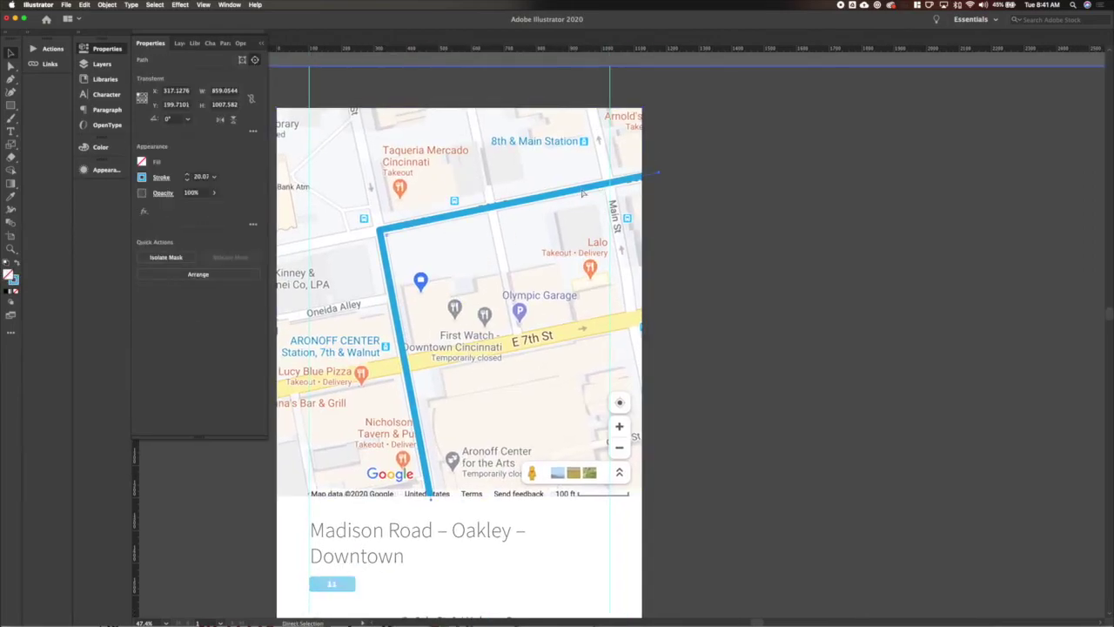
pyautogui.click(659, 175)
pyautogui.click(380, 232)
pyautogui.click(380, 232)
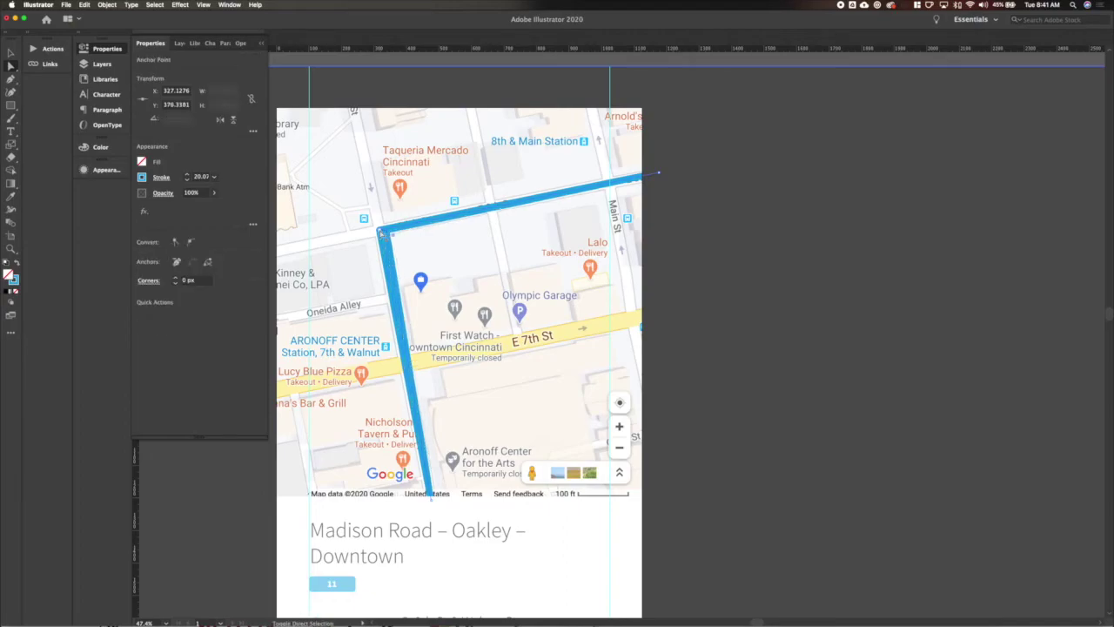
# Select the point on the route's top stretch just past the grey map pin.
pyautogui.click(583, 186)
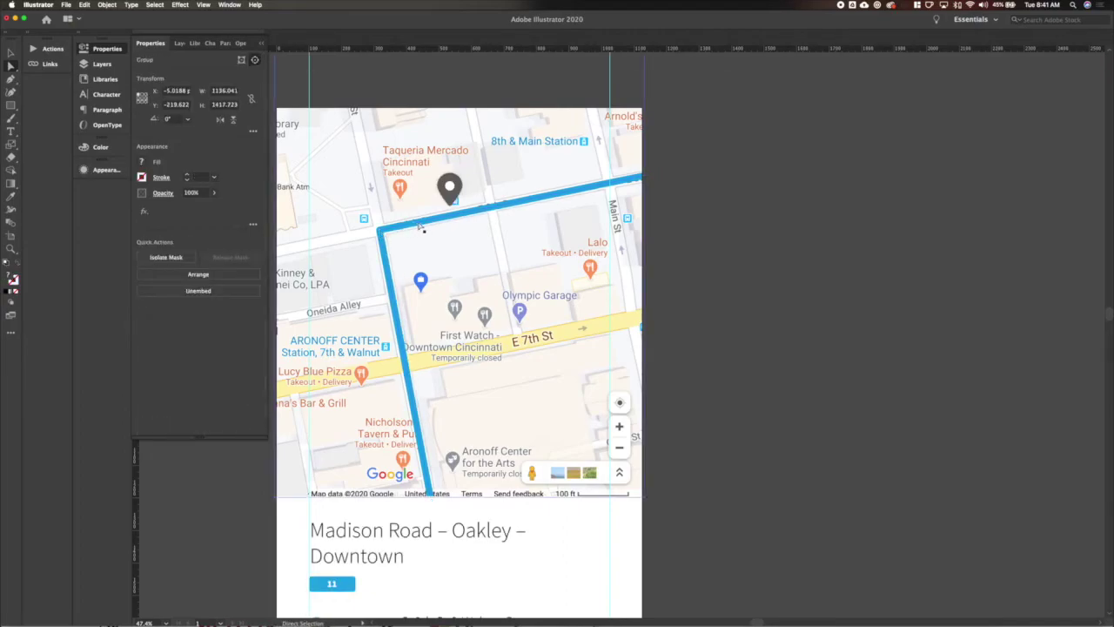
pyautogui.press('super')
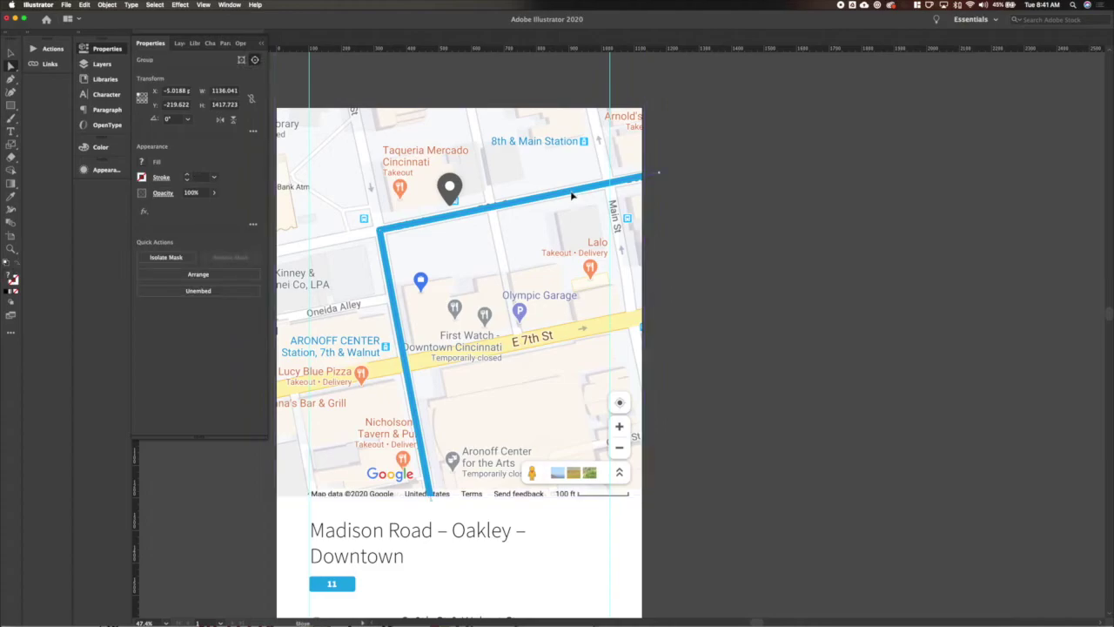
pyautogui.keyDown('super'); pyautogui.click(573, 197); pyautogui.keyUp('super')
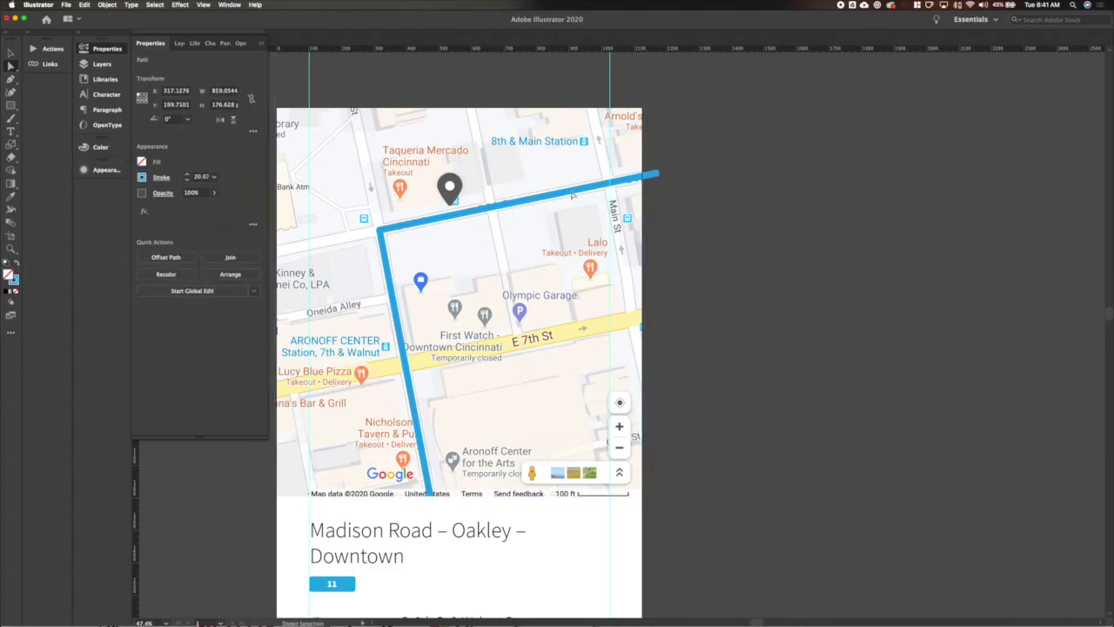
pyautogui.click(383, 233)
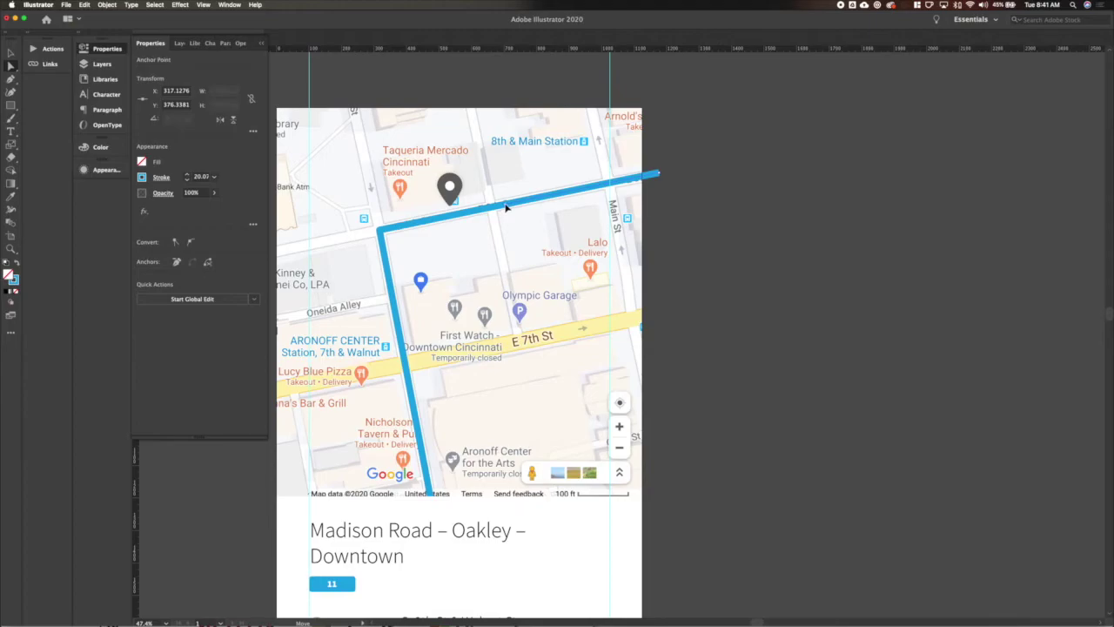
pyautogui.scroll(8, 505, 207)
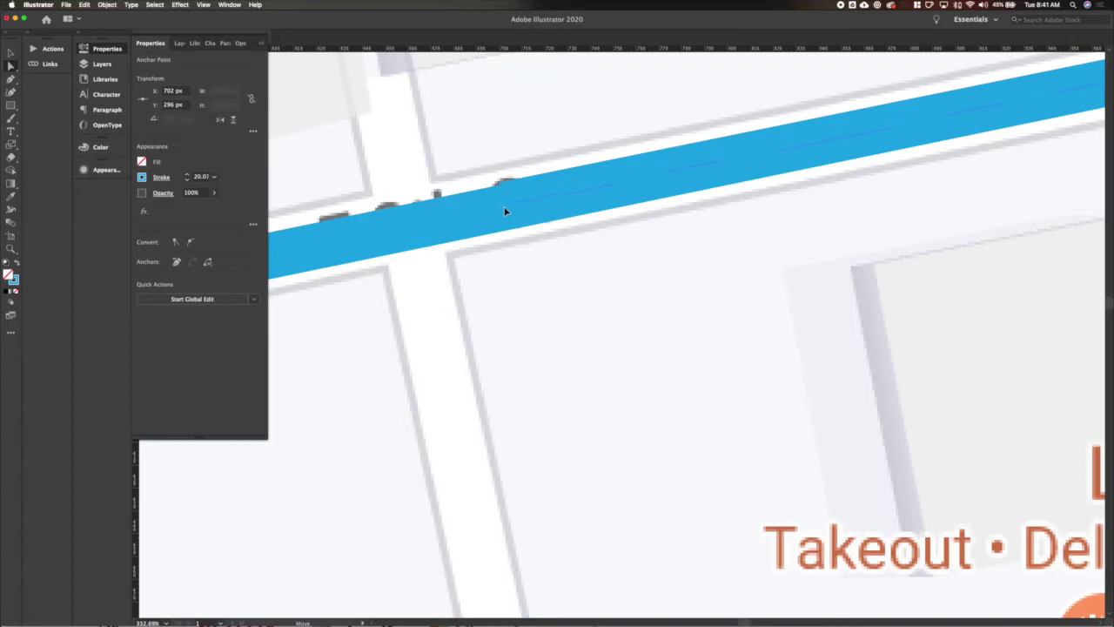
pyautogui.scroll(-5, 505, 209)
pyautogui.scroll(-1, 506, 212)
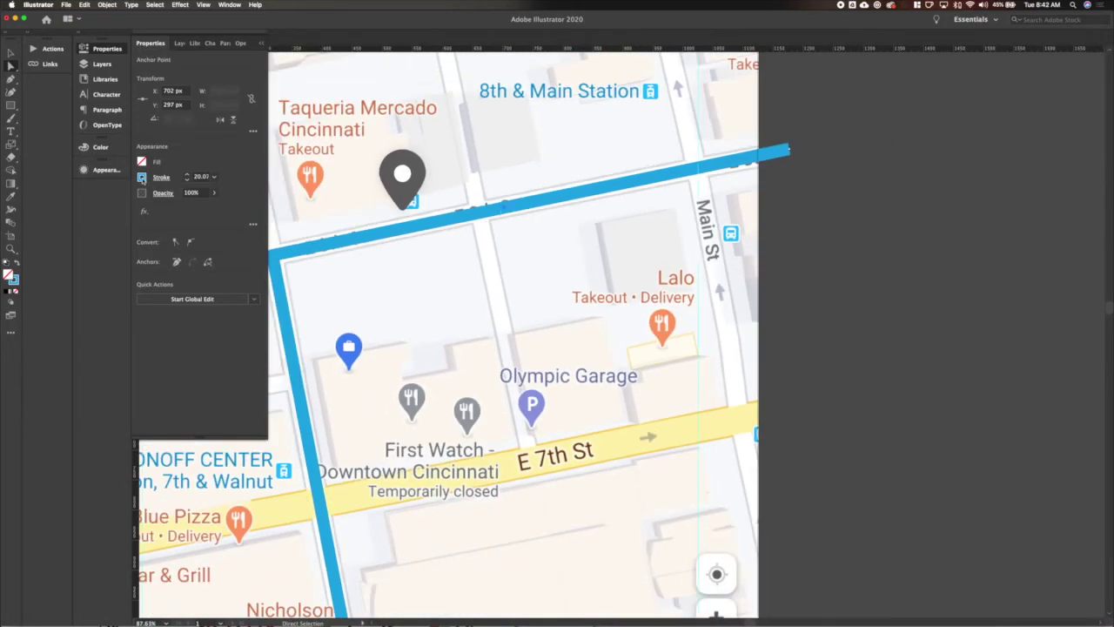
# Save the route blue as a new global swatch.
pyautogui.click(142, 177)
pyautogui.click(102, 148)
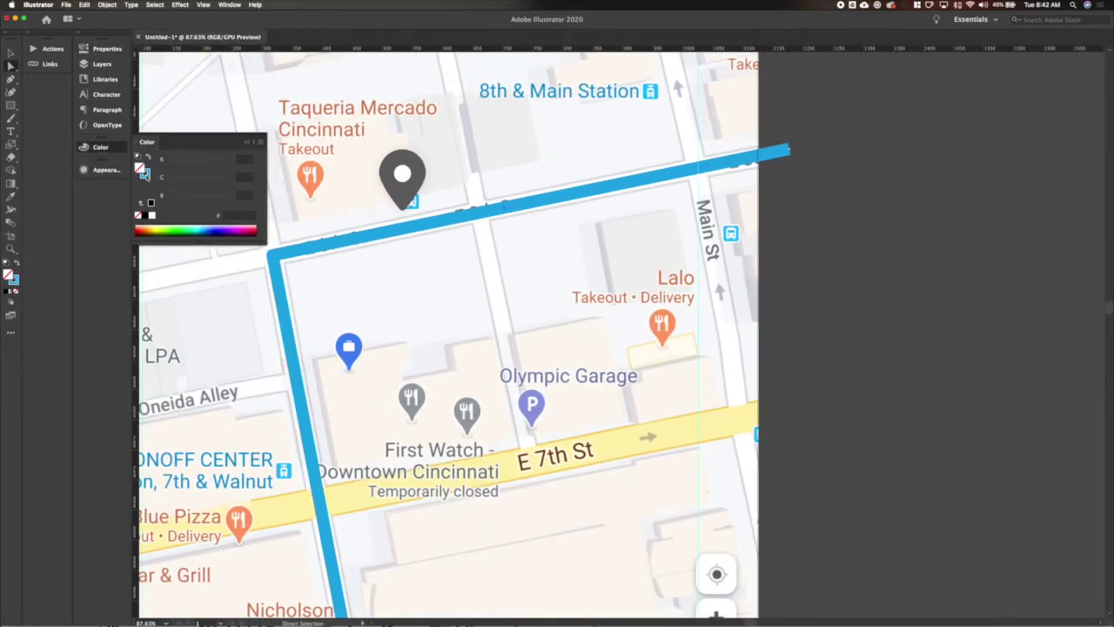
pyautogui.click(260, 141)
pyautogui.click(296, 224)
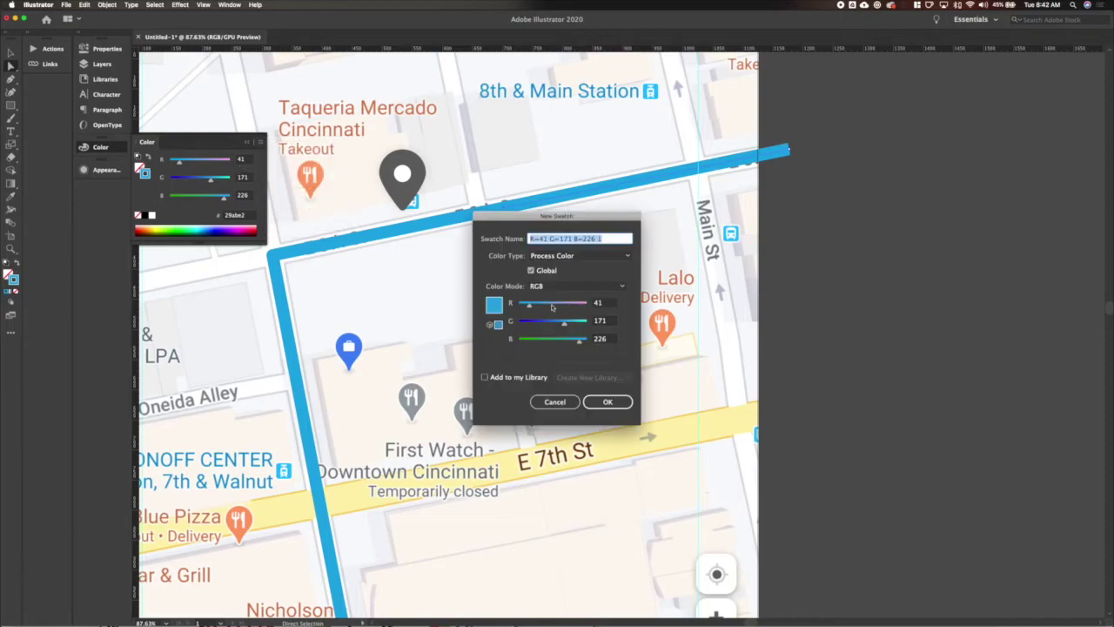
pyautogui.click(608, 401)
# Tint the stretch past the pin to 40% and draw a small circle at the split.
pyautogui.moveTo(253, 162); pyautogui.dragTo(193, 161)
pyautogui.click(880, 269)
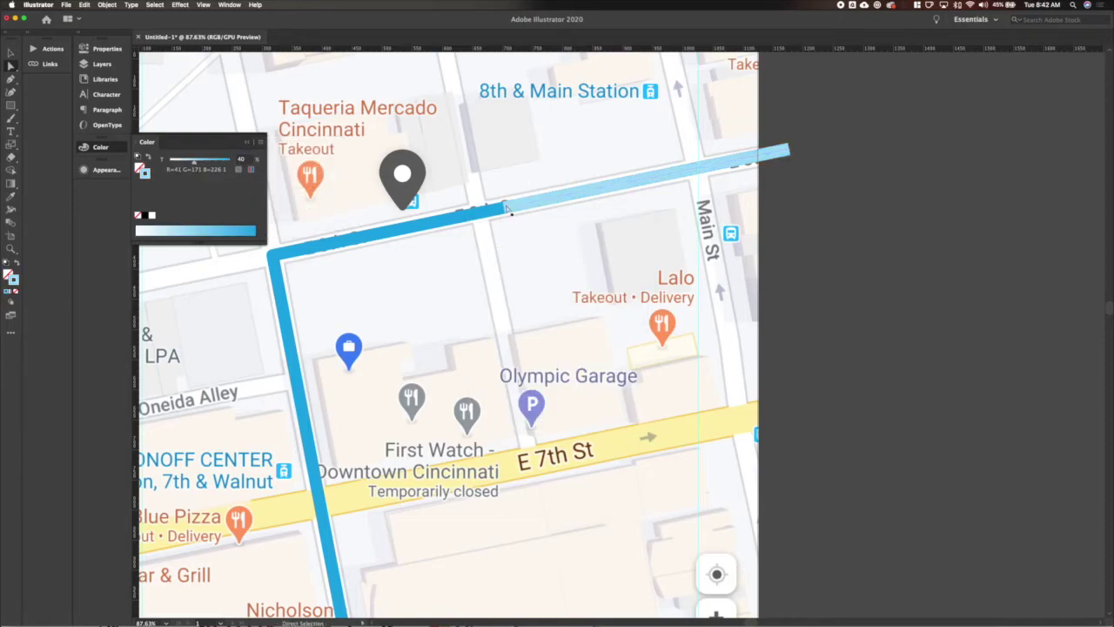
pyautogui.press('l')
pyautogui.moveTo(490, 195); pyautogui.dragTo(518, 224)
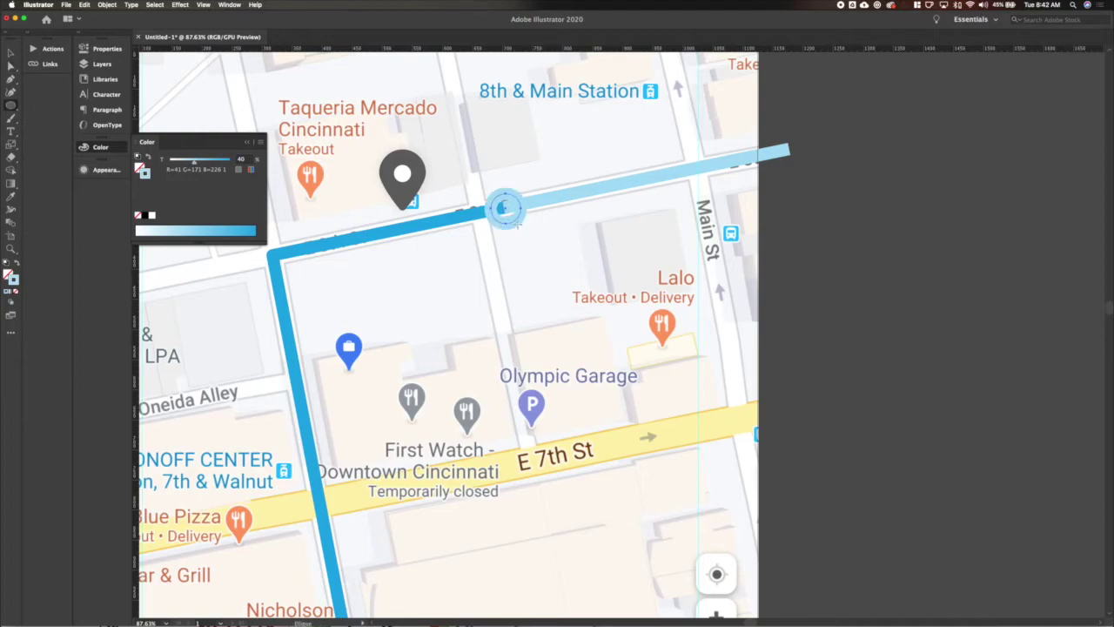
# Give the split-point circle the route's solid blue fill and a white outline.
pyautogui.press('i')
pyautogui.click(350, 235)
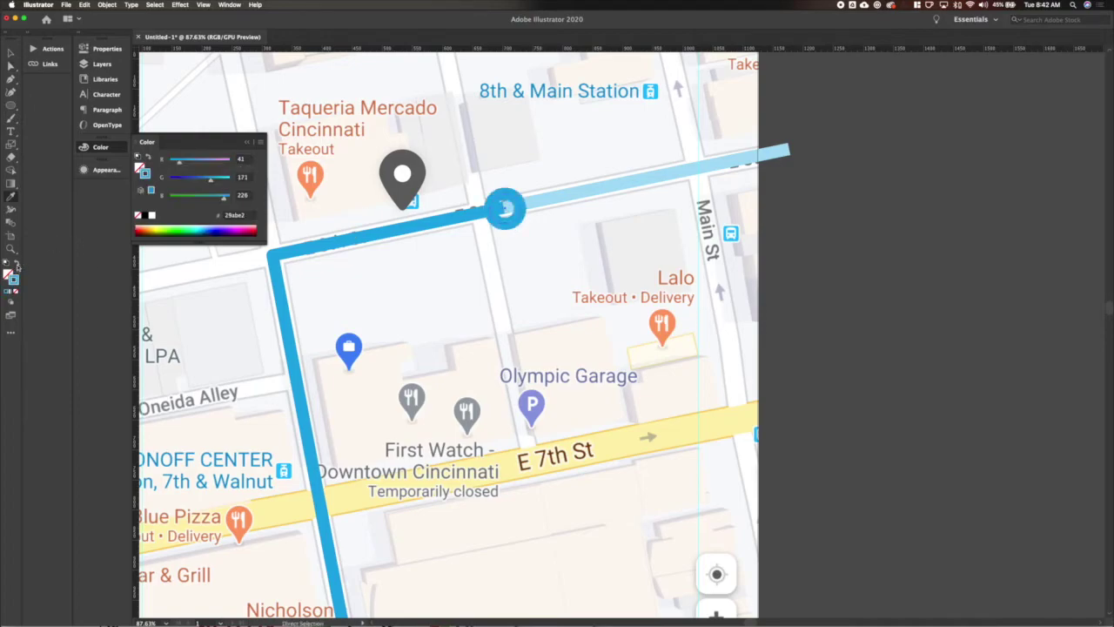
pyautogui.click(101, 50)
pyautogui.click(142, 162)
pyautogui.click(142, 177)
pyautogui.click(142, 177)
pyautogui.click(34, 217)
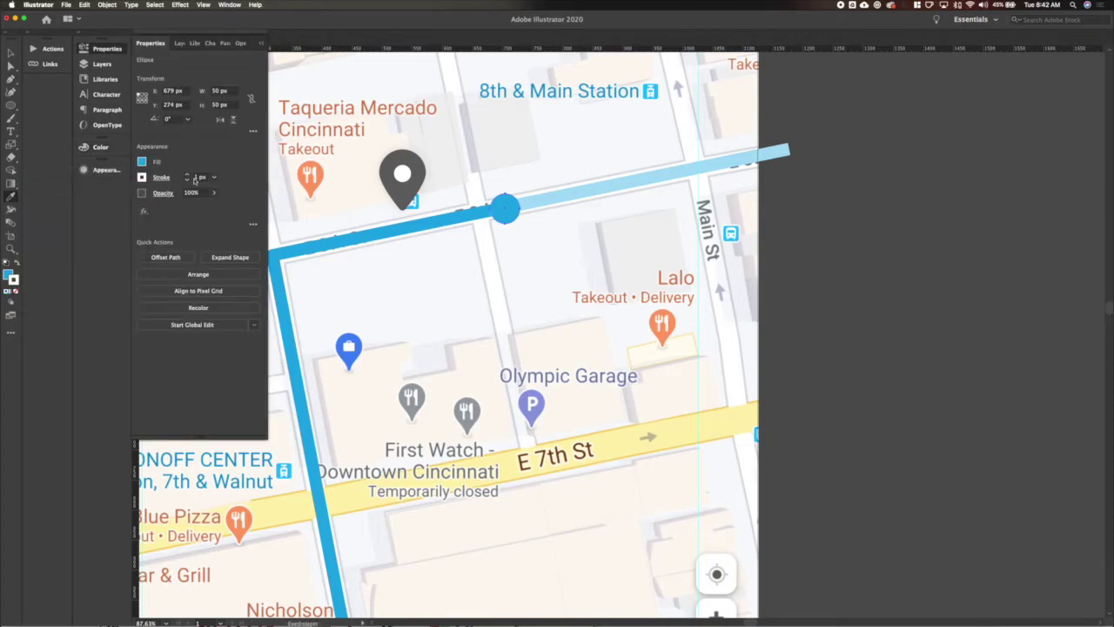
pyautogui.press('Return')
pyautogui.press('Escape')
pyautogui.press('v')
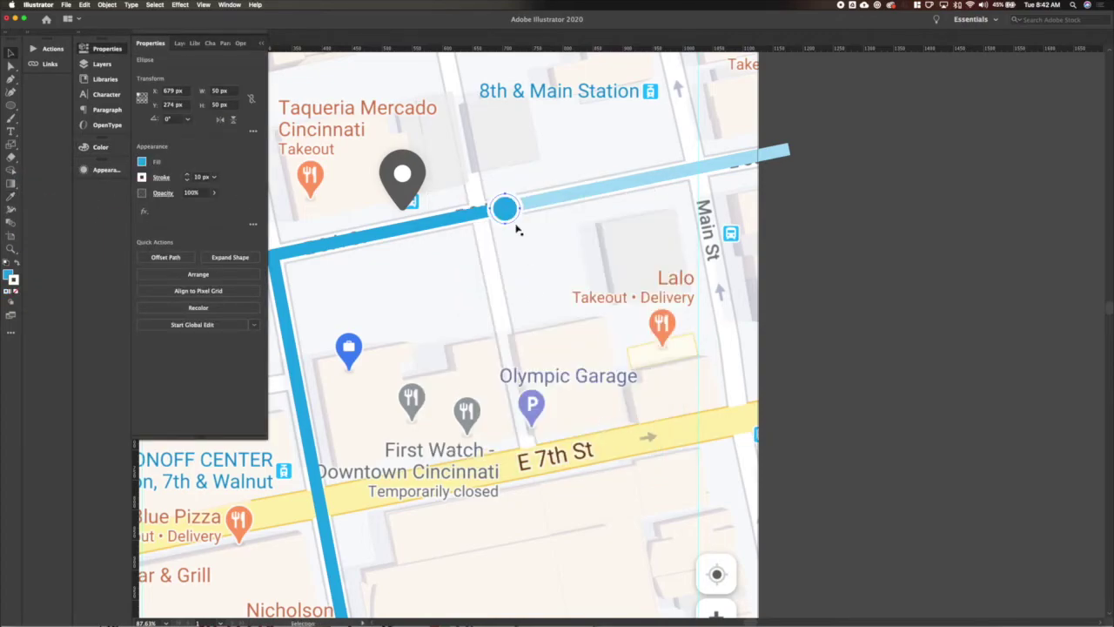
# Apply a Stylize > Drop Shadow effect to the blue circle, then deselect it.
pyautogui.click(154, 6)
pyautogui.moveTo(180, 6)
pyautogui.moveTo(209, 110)
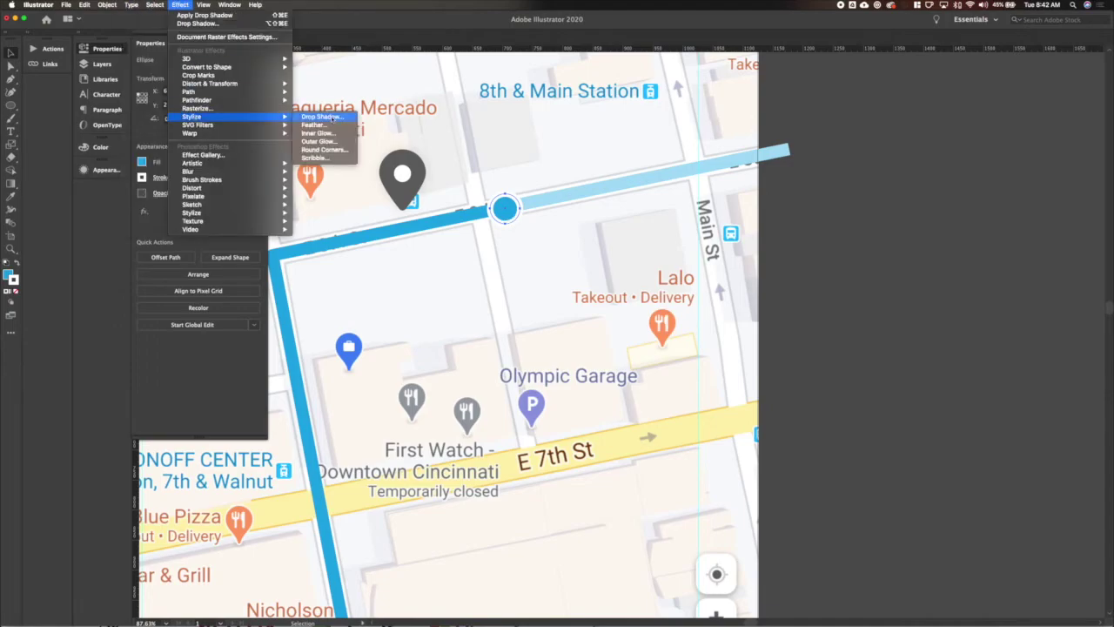
pyautogui.click(324, 117)
pyautogui.click(620, 390)
pyautogui.click(887, 312)
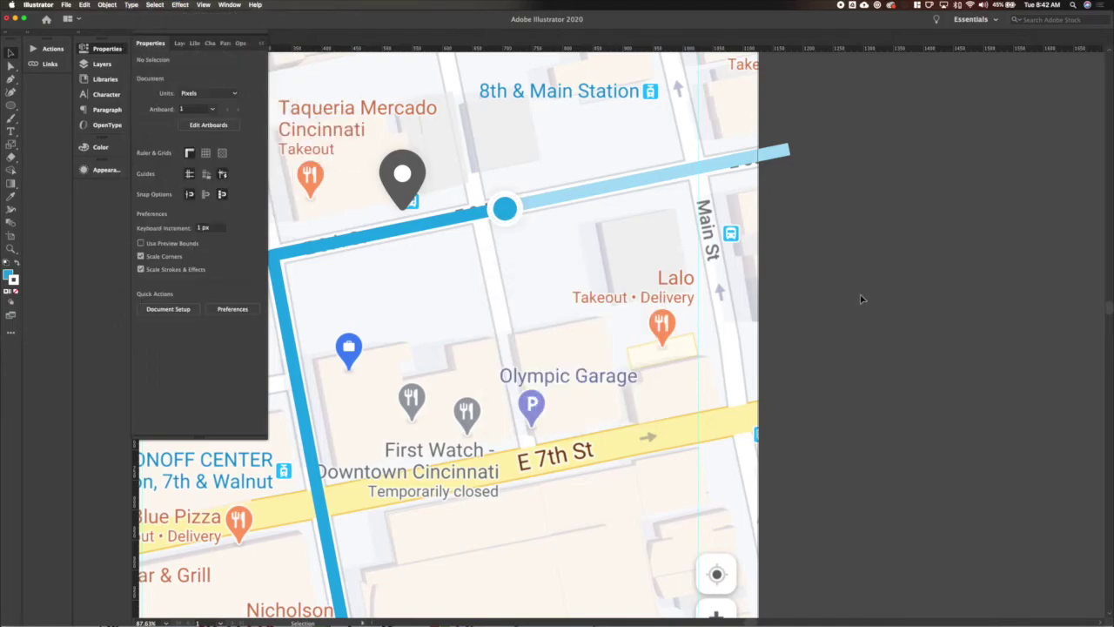
pyautogui.scroll(-5, 862, 300)
# Draw a short horizontal line at the map's top-left with a dark stroke.
pyautogui.hscroll(3, 861, 300)
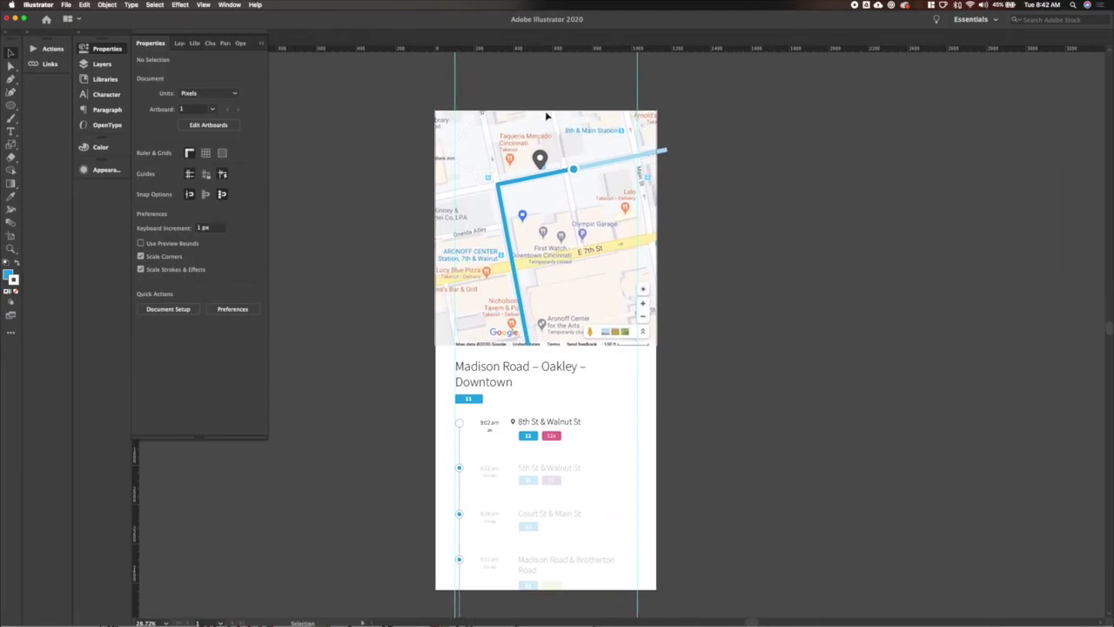
pyautogui.press('\\')
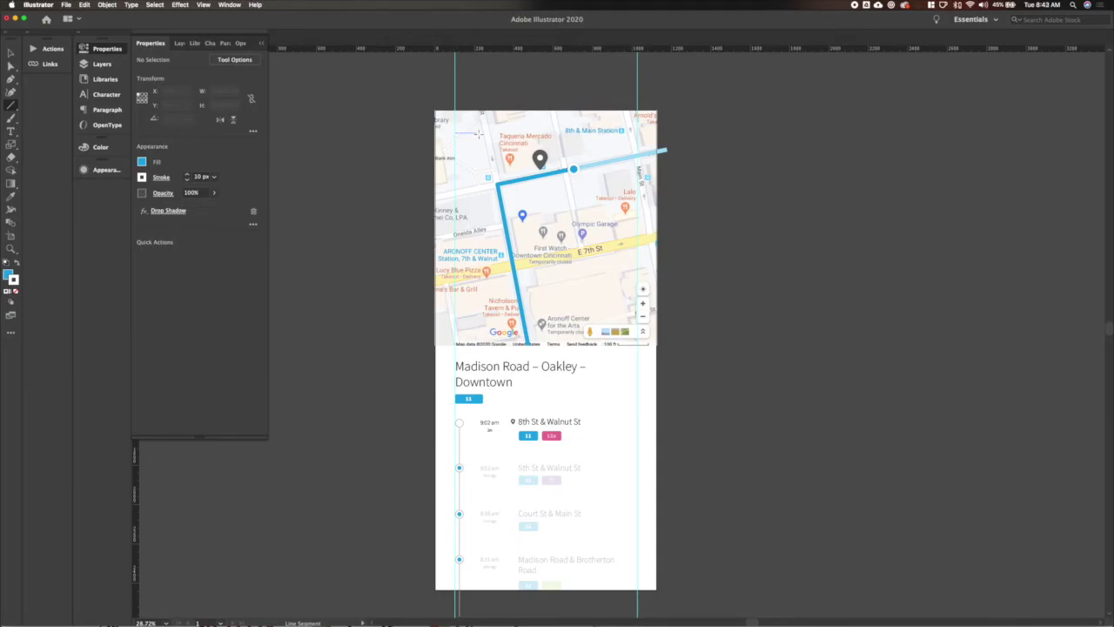
pyautogui.moveTo(477, 135); pyautogui.dragTo(480, 133)
pyautogui.click(162, 176)
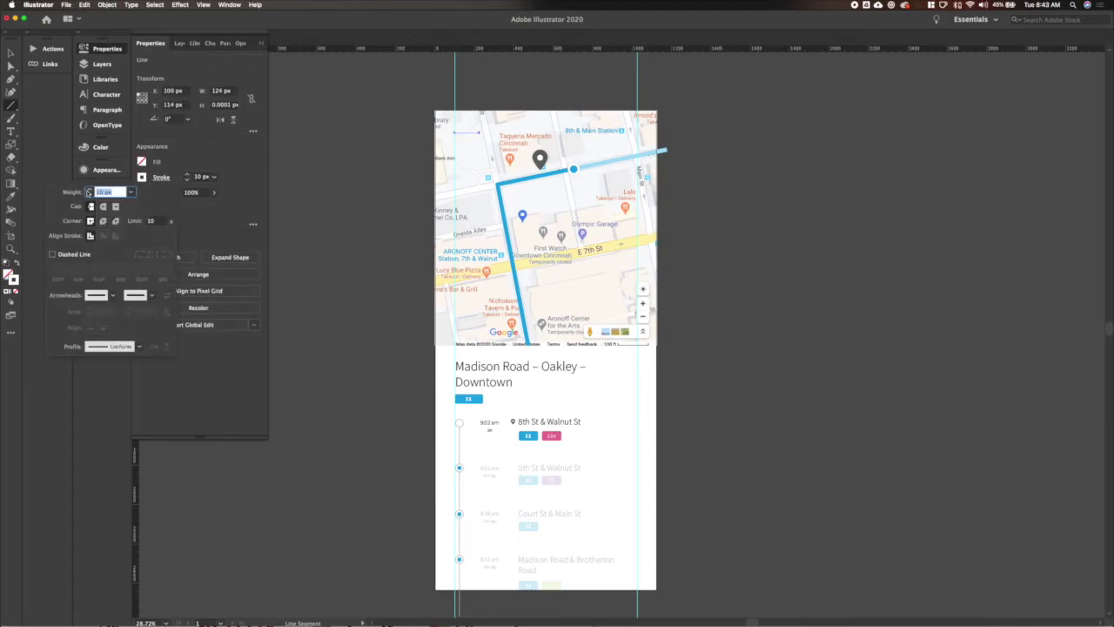
pyautogui.click(142, 177)
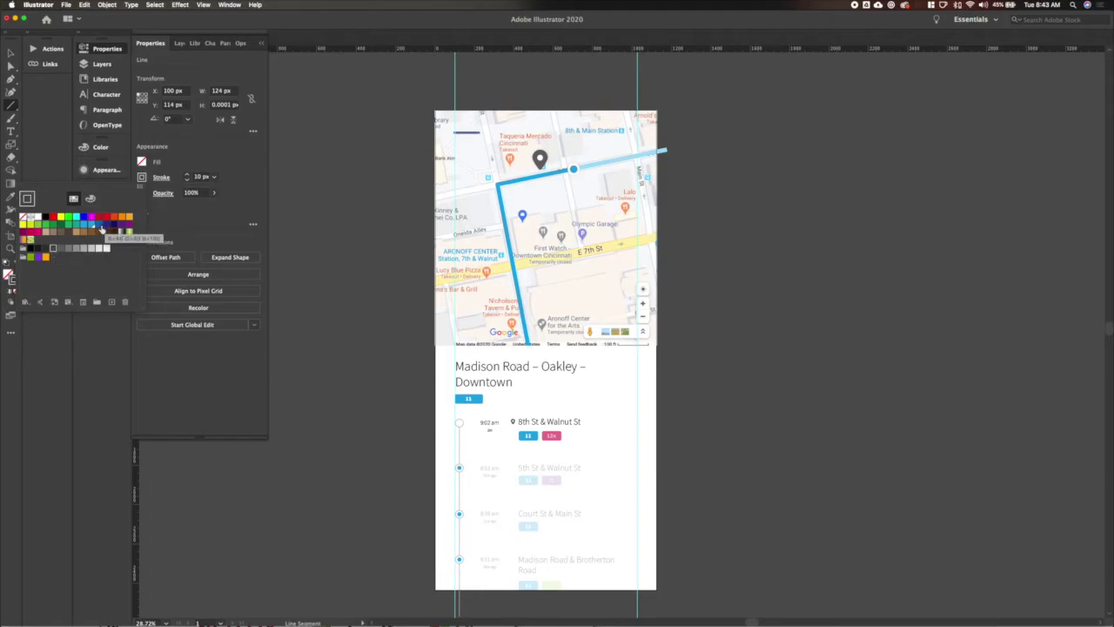
pyautogui.click(101, 229)
# Add a start arrowhead to the line and adjust its scale, making a back arrow.
pyautogui.click(161, 177)
pyautogui.click(103, 295)
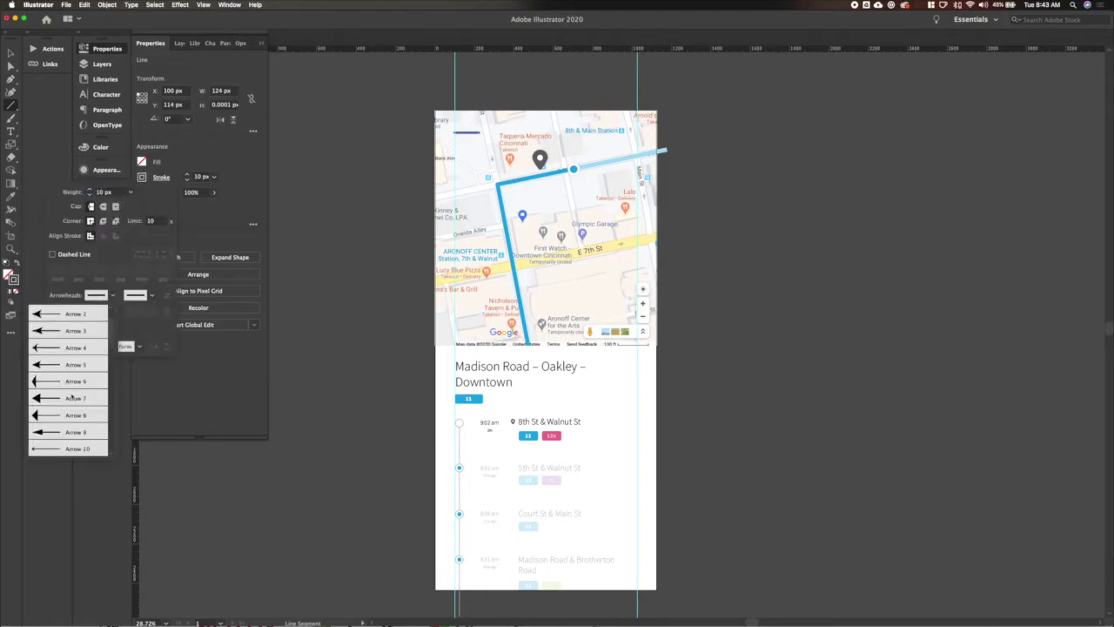
pyautogui.click(71, 386)
pyautogui.click(102, 312)
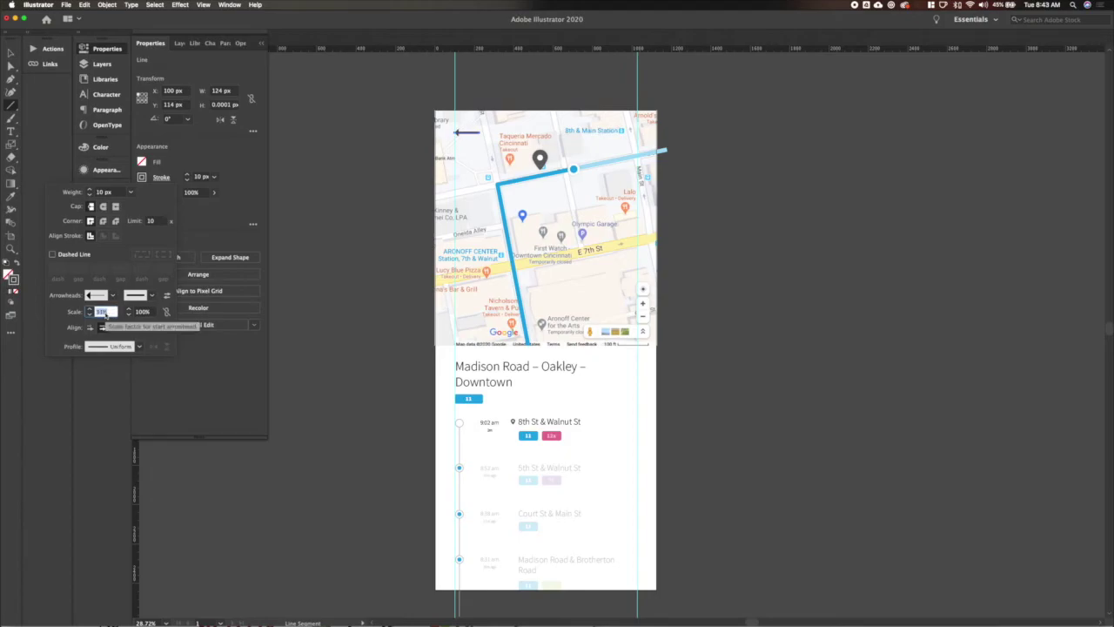
pyautogui.click(774, 165)
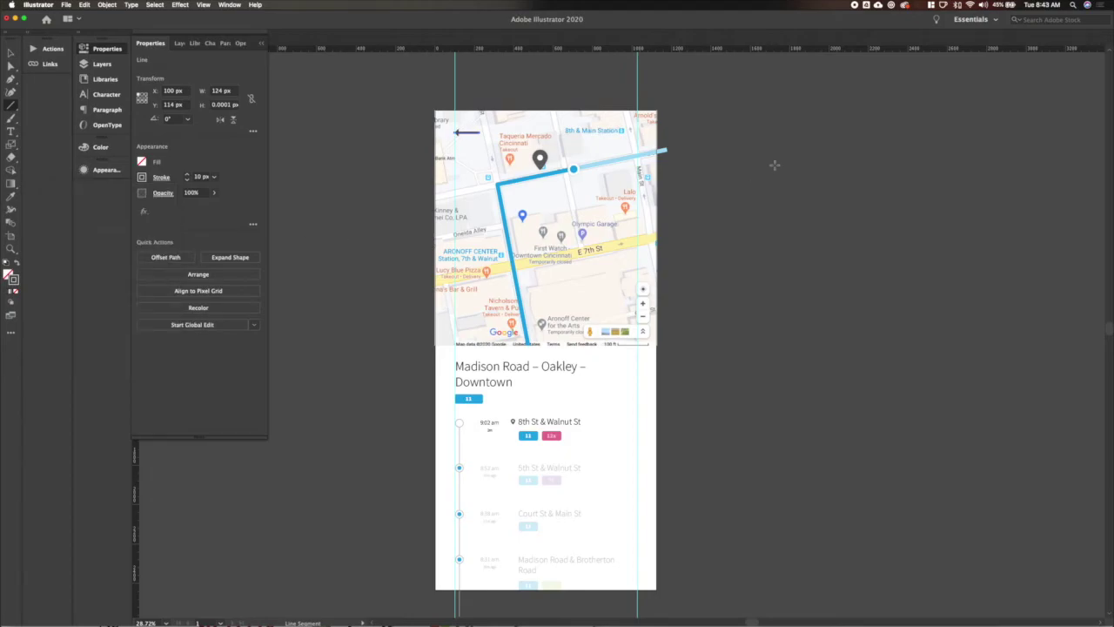
pyautogui.click(767, 158)
pyautogui.click(529, 352)
pyautogui.press('v')
pyautogui.press('super+shift+a')
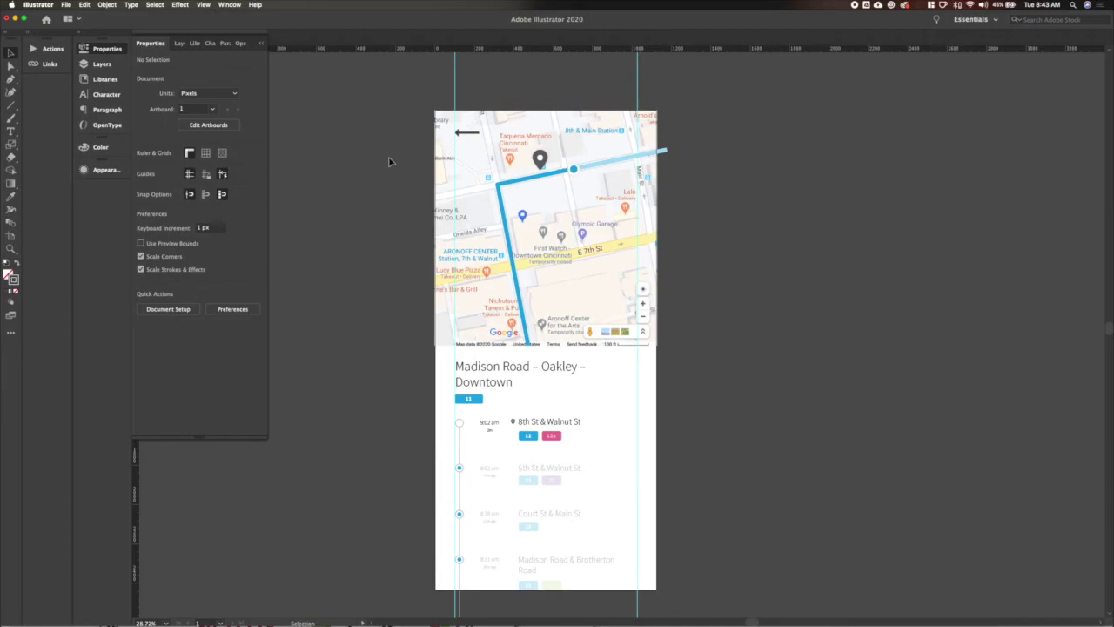
# Give the back arrow a Stylize > Drop Shadow effect.
pyautogui.click(472, 134)
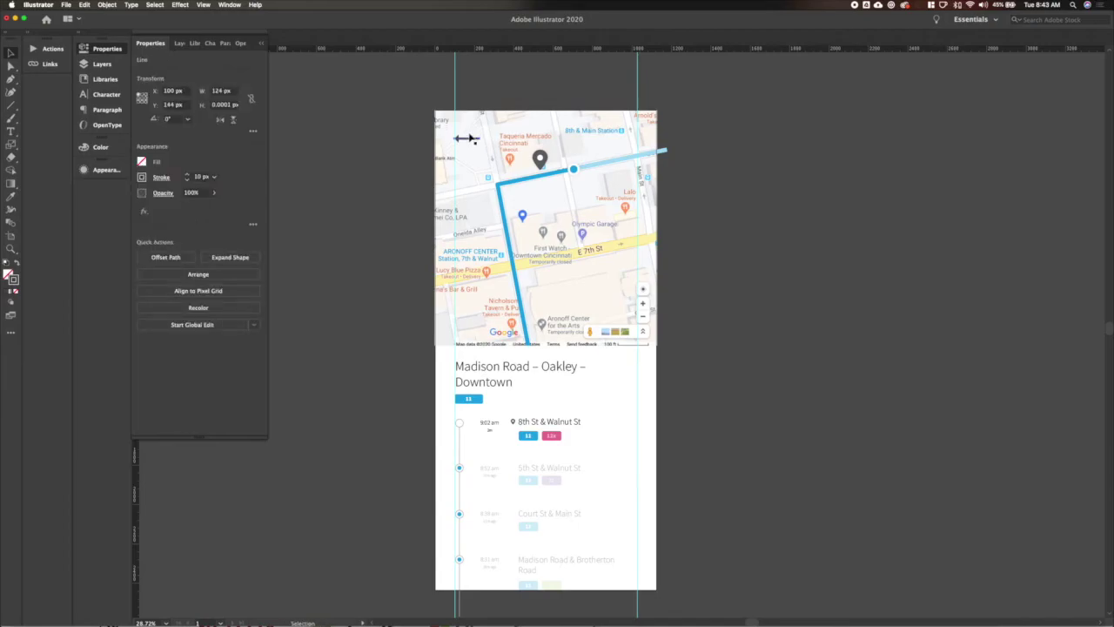
pyautogui.click(180, 5)
pyautogui.moveTo(200, 114)
pyautogui.click(320, 115)
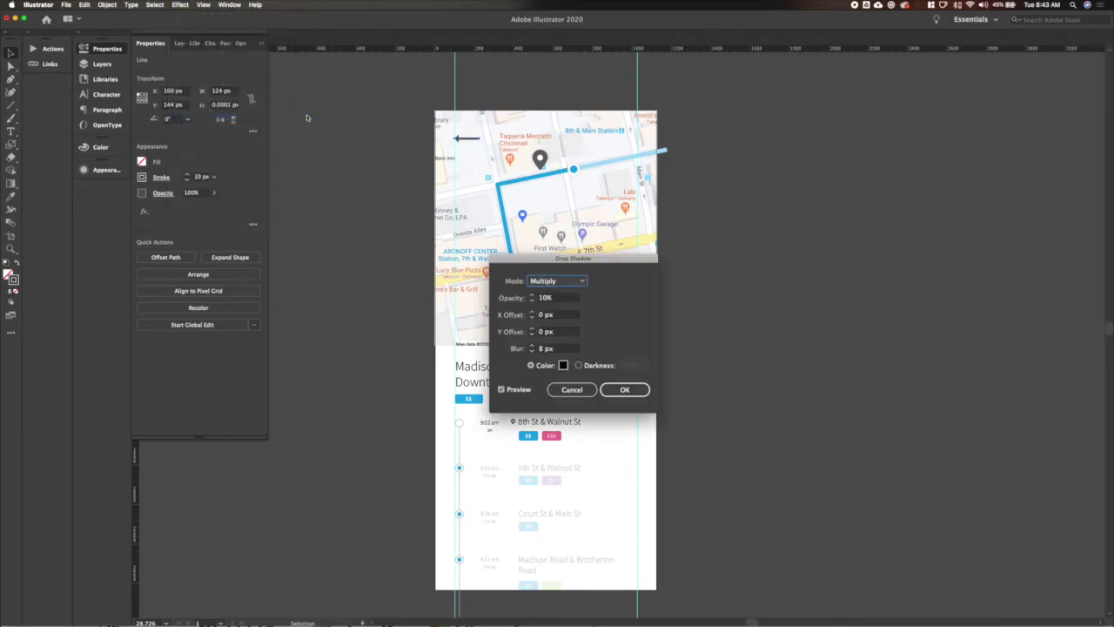
pyautogui.press('Return')
pyautogui.click(373, 160)
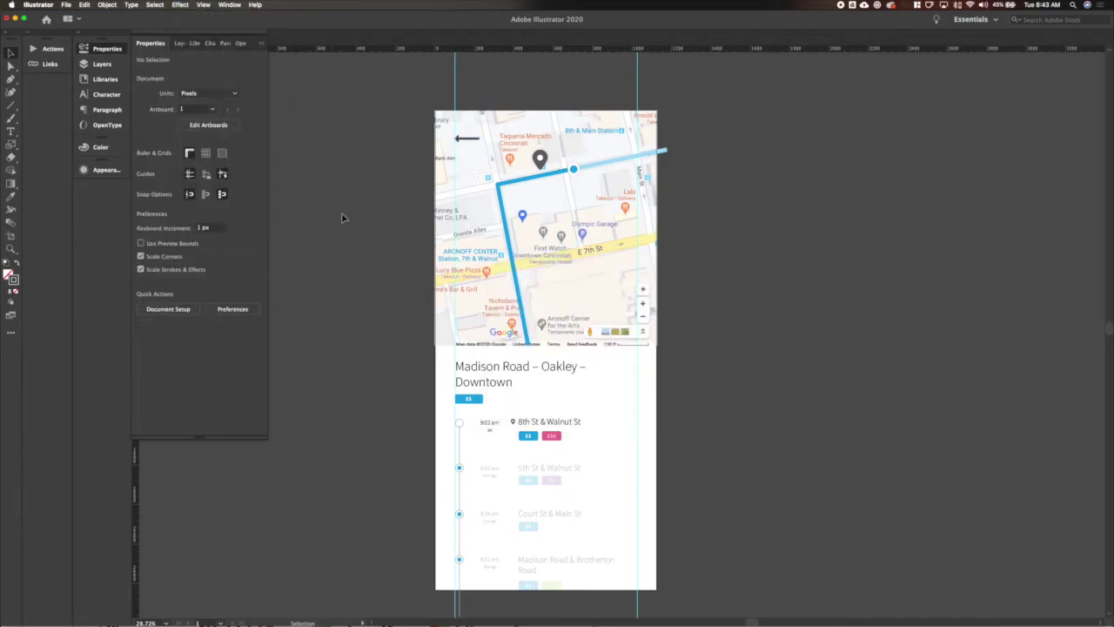
pyautogui.click(931, 6)
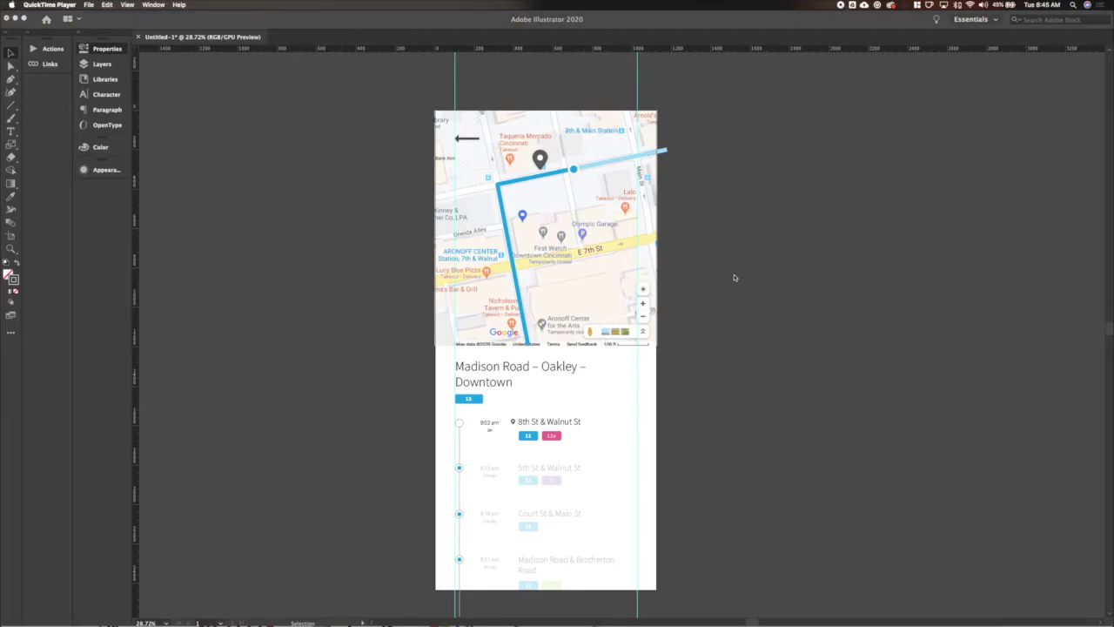
# Draw a rectangle over the phone screen and size it 1125 × 2435 px.
pyautogui.click(699, 236)
pyautogui.press('m')
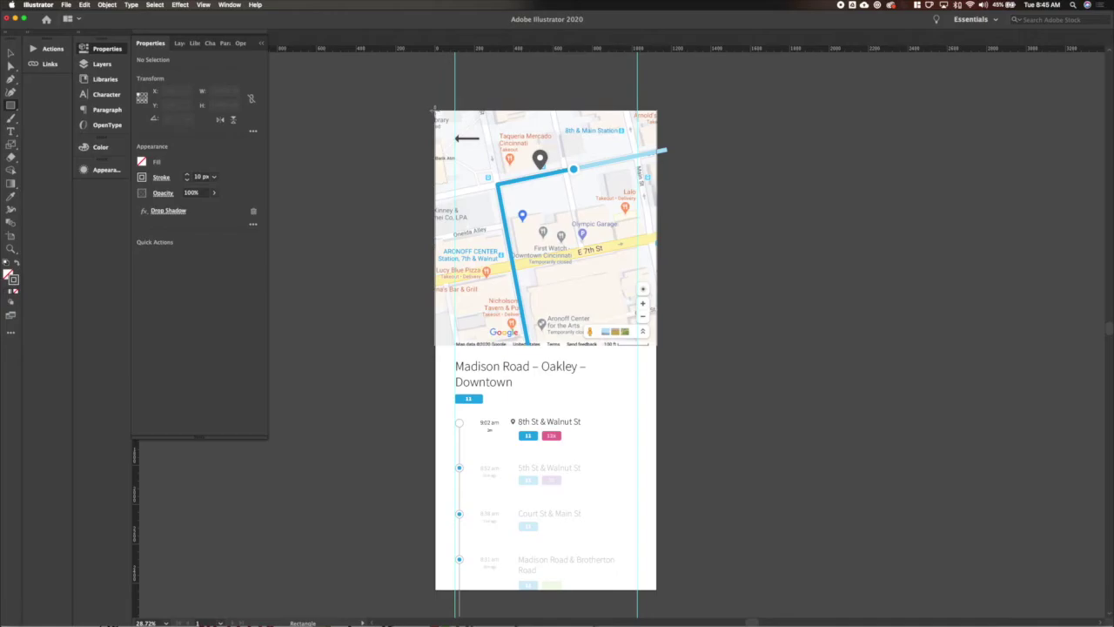
pyautogui.moveTo(435, 110)
pyautogui.mouseDown()
pyautogui.moveTo(676, 609)
pyautogui.moveTo(655, 574)
pyautogui.mouseUp()
pyautogui.press('v')
pyautogui.click(405, 87)
pyautogui.click(224, 91)
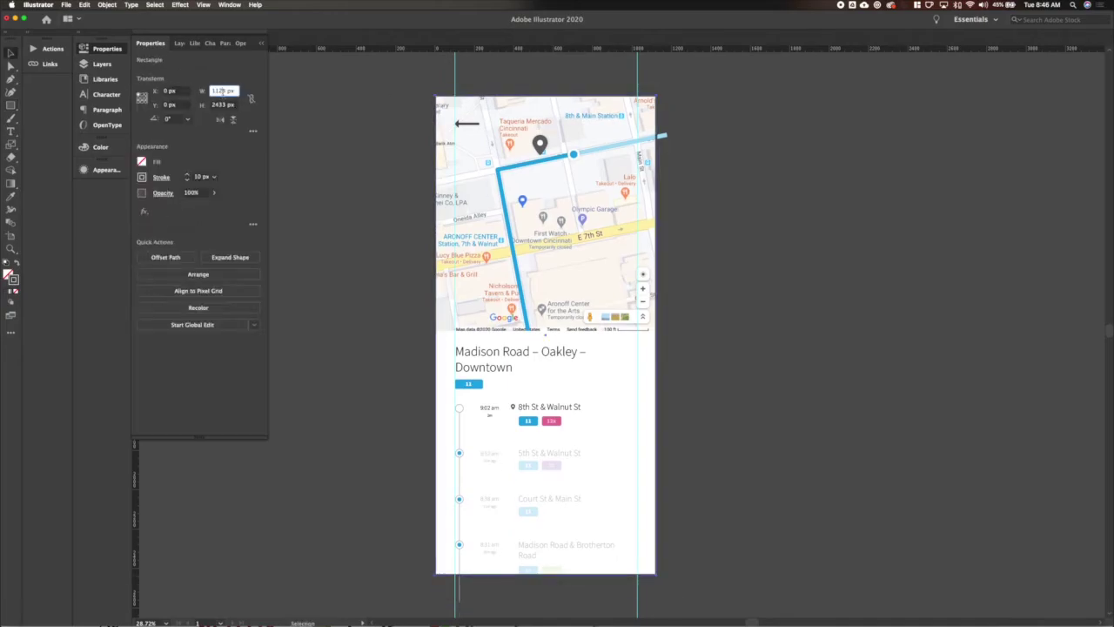
pyautogui.write('1125')
pyautogui.press('Tab')
pyautogui.write('2435')
pyautogui.press('Return')
# Clip the screen content to the rectangle and move the group one artboard-width right.
pyautogui.keyDown('shift'); pyautogui.click(542, 525); pyautogui.keyUp('shift')
pyautogui.rightClick(543, 525)
pyautogui.click(601, 546)
pyautogui.hotkey('ctrl', 'd')
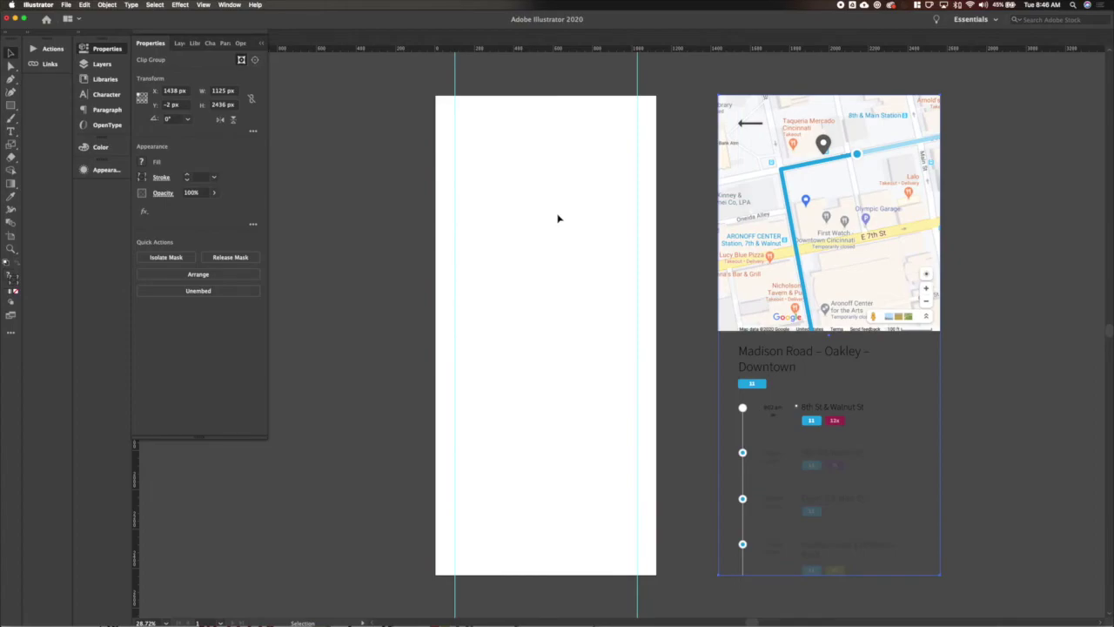
pyautogui.hotkey('shift', 'o')
# Resize the artboard to 1600 × 1200 px.
pyautogui.write('00')
pyautogui.press('Tab')
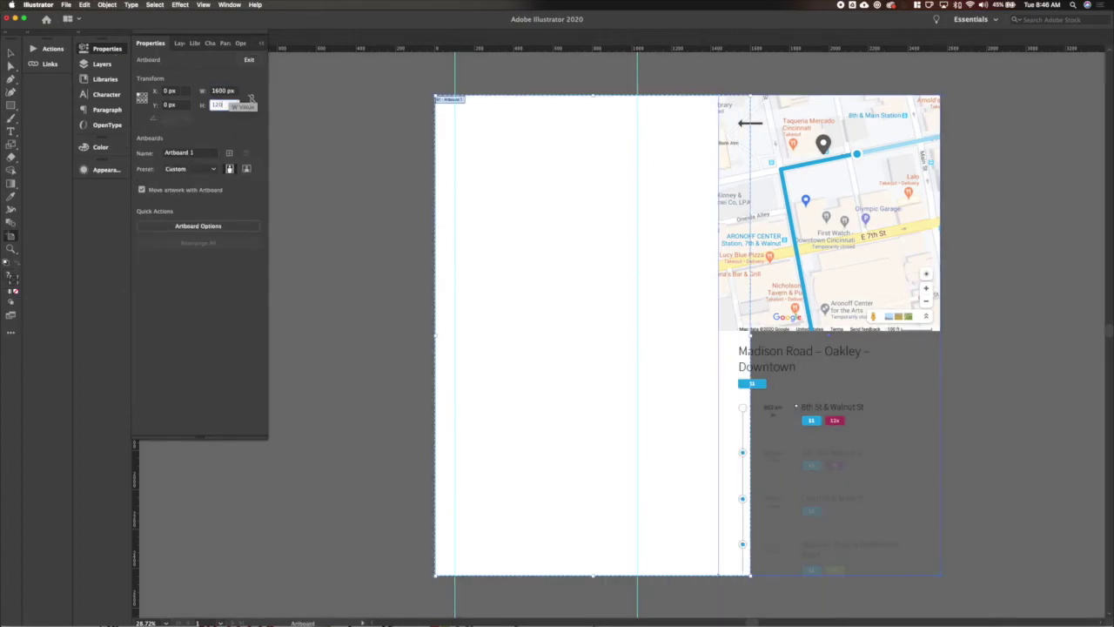
pyautogui.write('1200')
pyautogui.press('Return')
pyautogui.press('Escape')
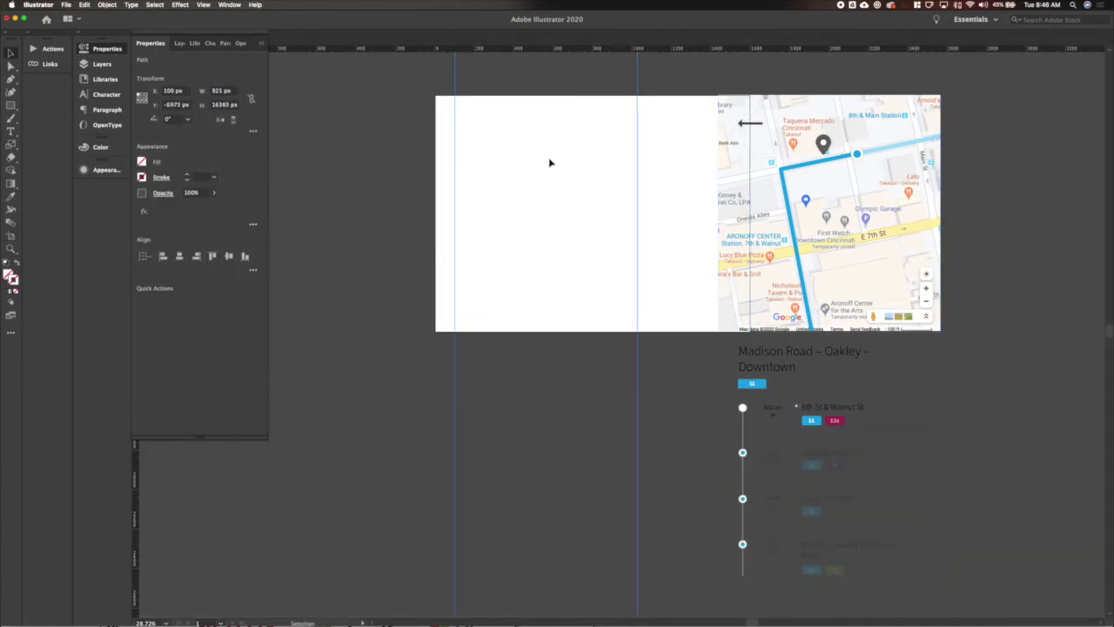
# Fill the clipping frame white and place the screen, about 455 px wide, near the artboard's top.
pyautogui.click(241, 60)
pyautogui.click(142, 162)
pyautogui.click(26, 181)
pyautogui.moveTo(734, 116); pyautogui.dragTo(551, 138)
pyautogui.press('a')
pyautogui.moveTo(709, 159); pyautogui.dragTo(679, 255)
pyautogui.moveTo(661, 290); pyautogui.dragTo(634, 124)
pyautogui.press('s')
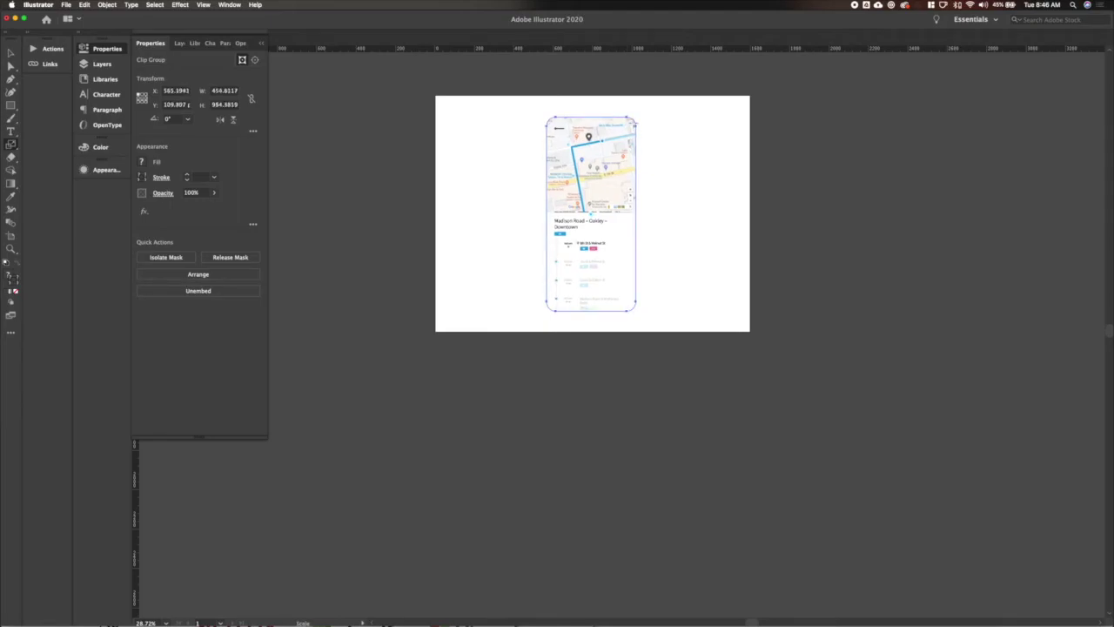
pyautogui.press('Up')
pyautogui.press('Up')
pyautogui.press('Up')
pyautogui.press('Up')
pyautogui.press('Up')
pyautogui.press('Up')
pyautogui.press('Up')
pyautogui.press('Up')
pyautogui.press('Up')
pyautogui.press('Up')
# Draw a 1600 × 1200 px rectangle with the Rectangle tool.
pyautogui.press('m')
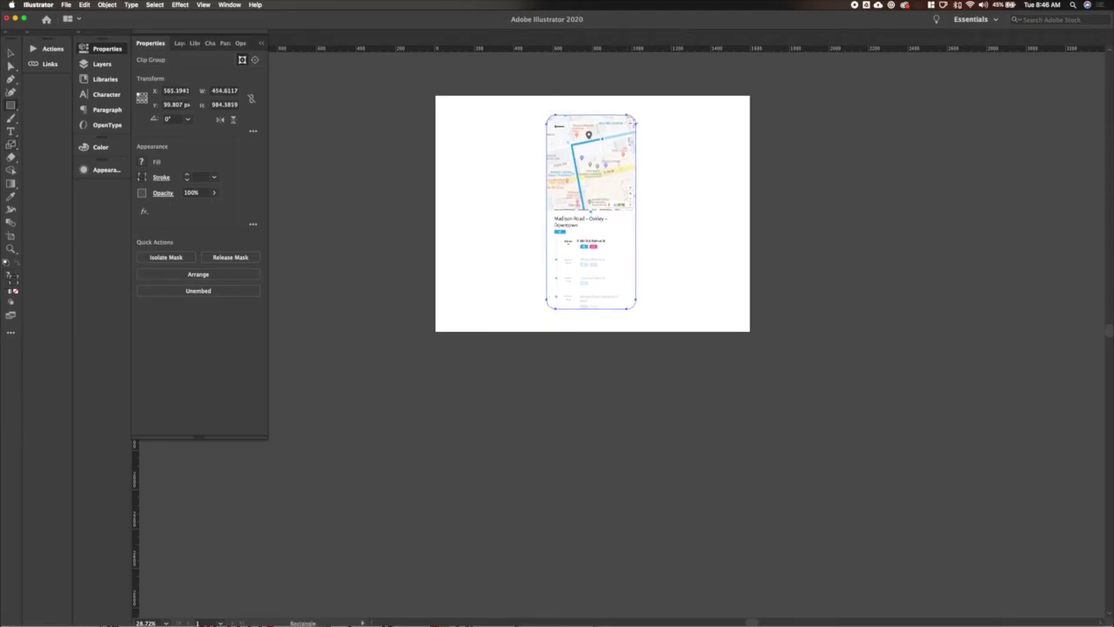
pyautogui.click(436, 93)
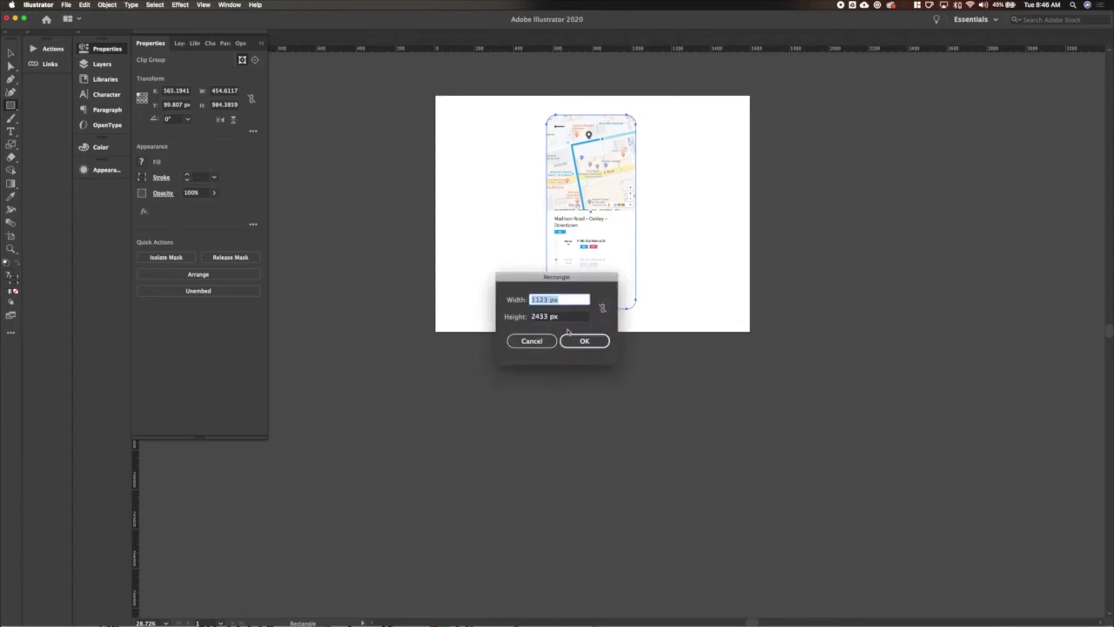
pyautogui.write('1600')
pyautogui.press('Tab')
pyautogui.write('12')
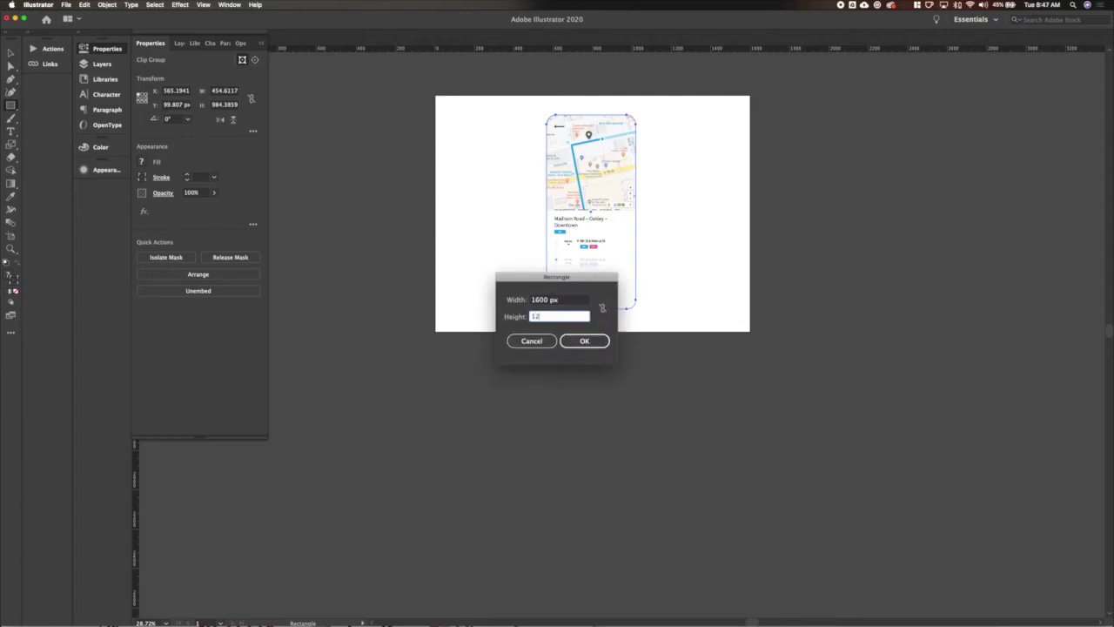
pyautogui.press('Return')
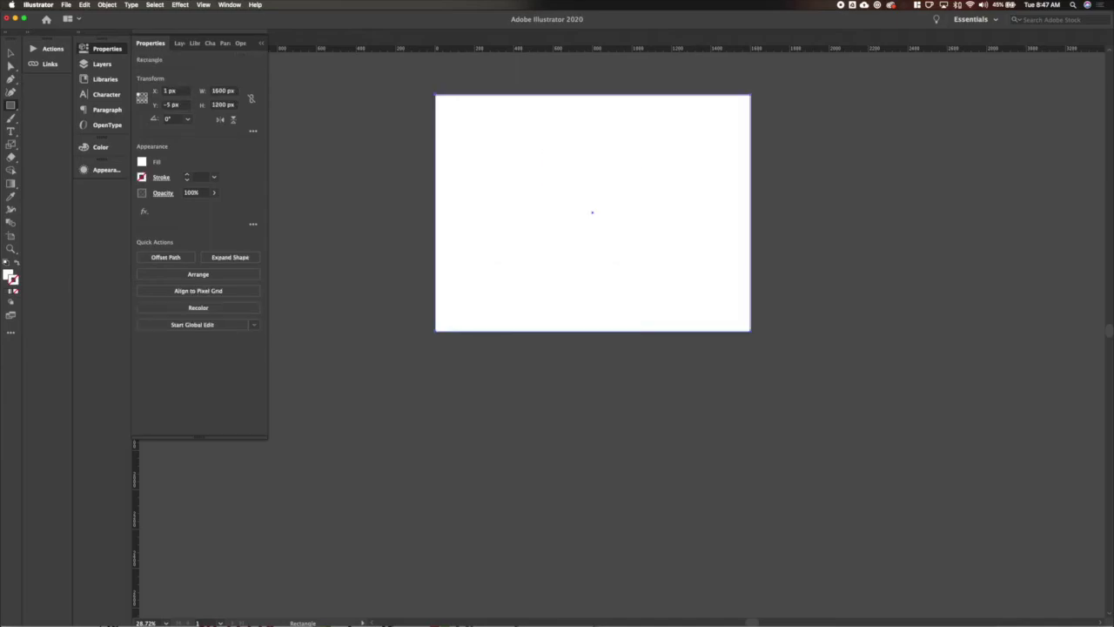
# Place the rectangle at X 0, Y 0, send it to the back, and fill it light grey.
pyautogui.click(170, 91)
pyautogui.write('0')
pyautogui.press('Tab')
pyautogui.write('0')
pyautogui.press('Tab')
pyautogui.press('v')
pyautogui.press('super+shift+bracketleft')
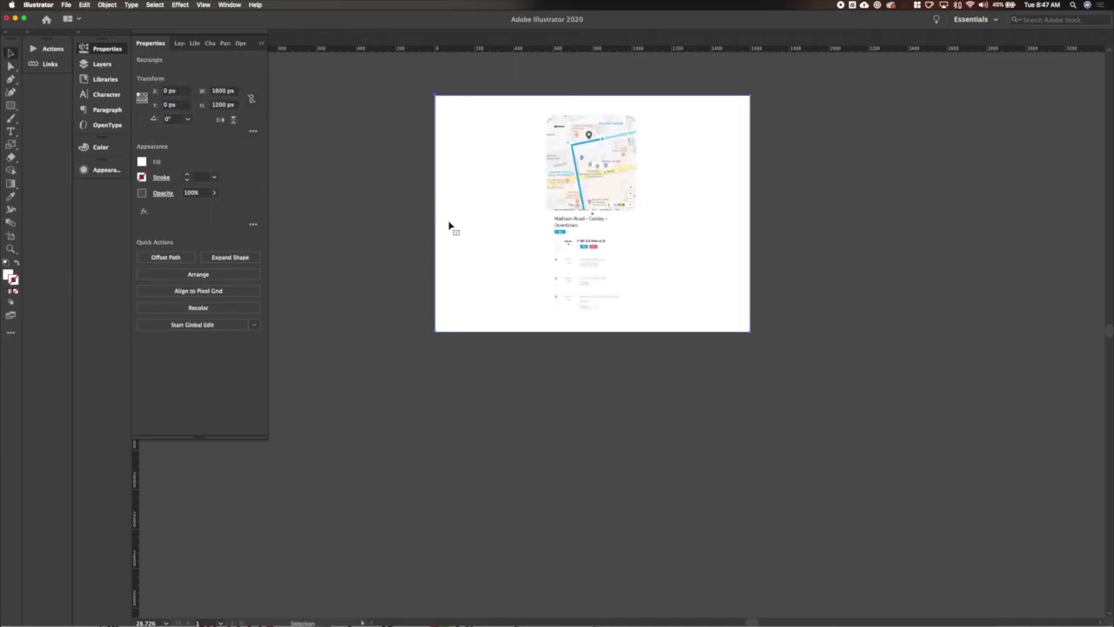
pyautogui.click(141, 162)
pyautogui.click(106, 233)
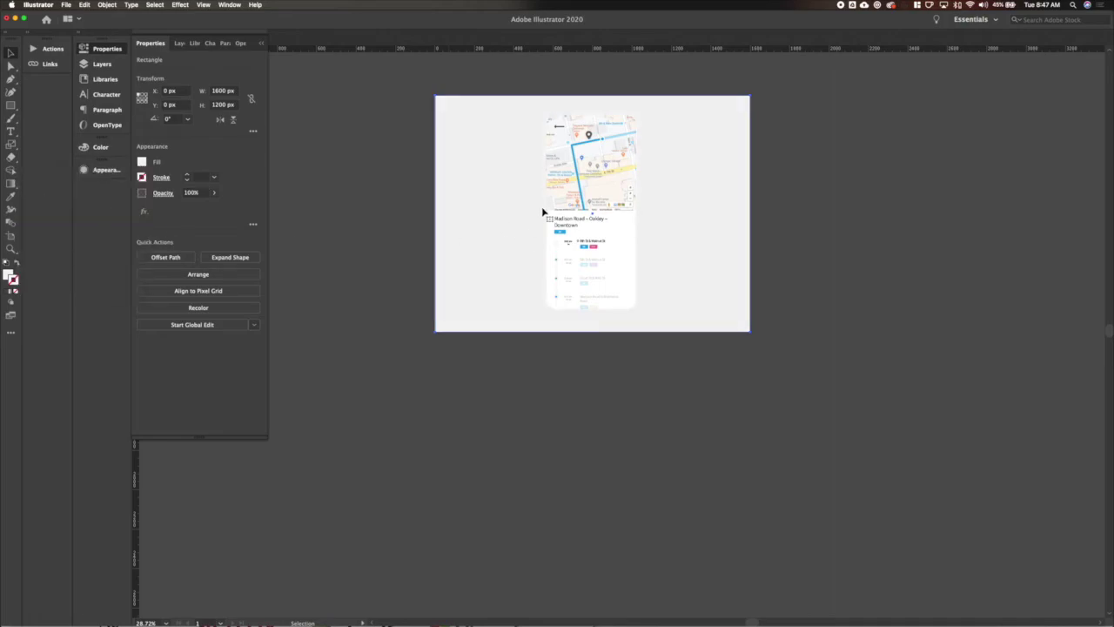
# Inside the phone screen group, move the map down and left and enlarge it.
pyautogui.doubleClick(620, 179)
pyautogui.click(607, 174)
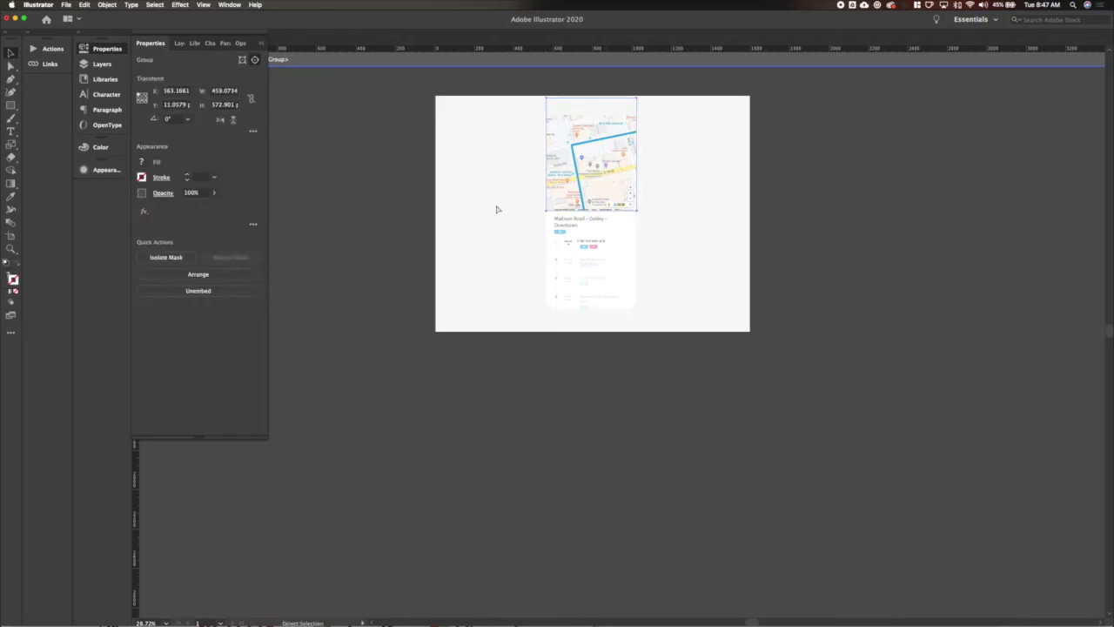
pyautogui.moveTo(583, 146); pyautogui.dragTo(705, 95)
pyautogui.press('s')
pyautogui.hotkey('ctrl', 'shift', 'a')
pyautogui.hotkey('ctrl', 'Up')
pyautogui.press('Escape')
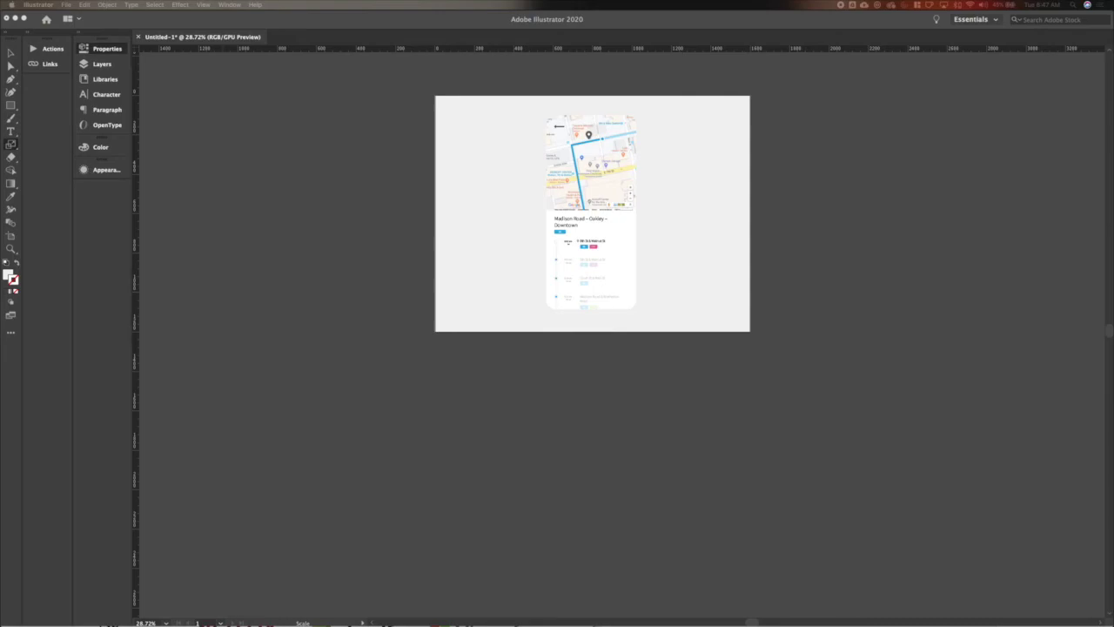
# Drag the street-map image file from Finder onto the artboard and confirm the placement.
pyautogui.press('super+v')
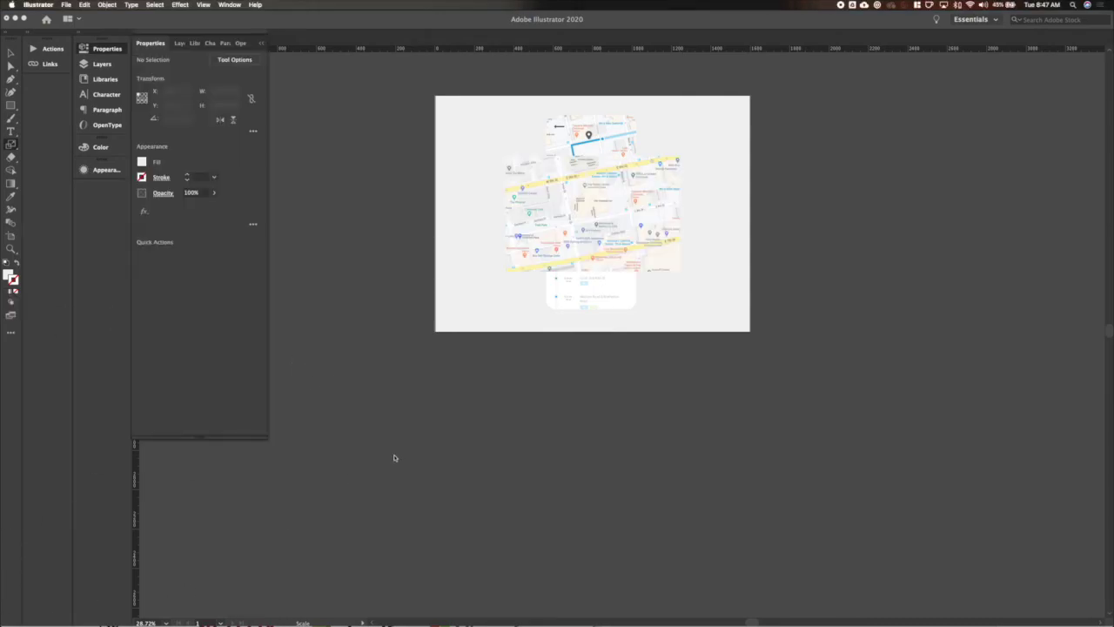
pyautogui.press('super+space')
pyautogui.write('finder')
pyautogui.press('Escape')
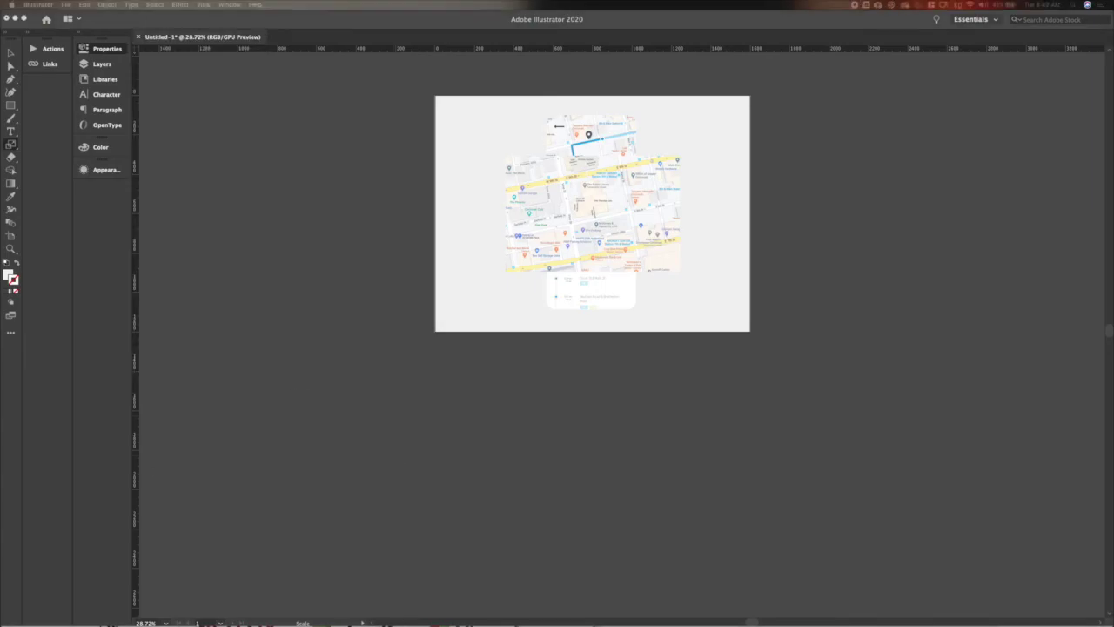
pyautogui.moveTo(518, 301); pyautogui.dragTo(496, 365)
pyautogui.click(649, 339)
# Move the placed map up and right and scale it to about 1809 × 1203 px.
pyautogui.press('v')
pyautogui.moveTo(488, 400); pyautogui.dragTo(622, 217)
pyautogui.click(663, 224)
pyautogui.moveTo(737, 123); pyautogui.dragTo(749, 116)
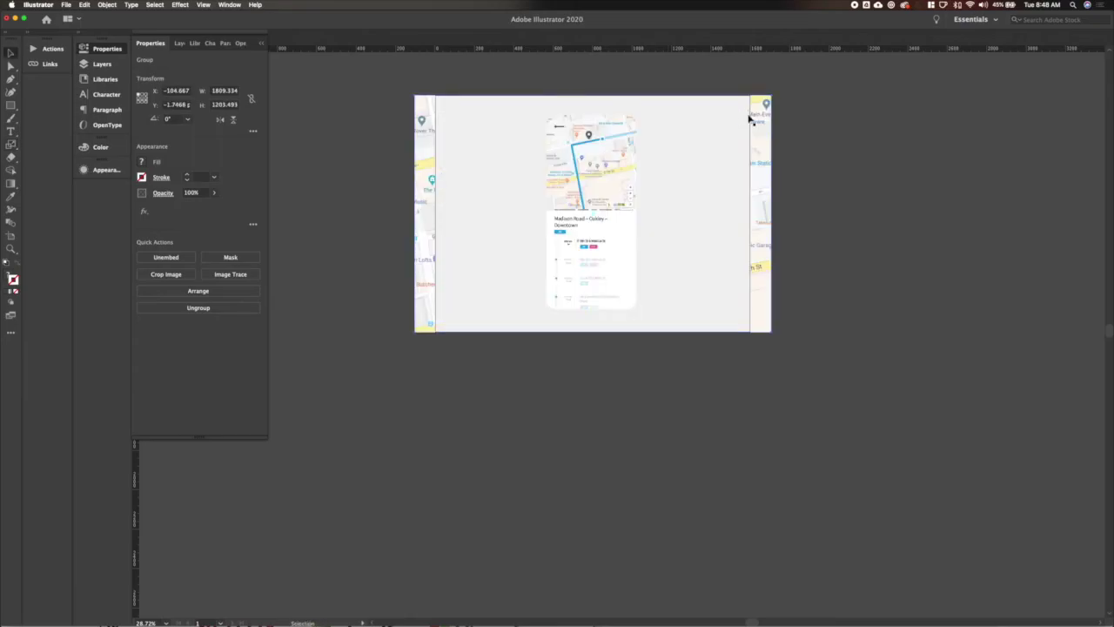
# Set the overlay rectangle to 80% opacity and give the phone screen a drop shadow.
pyautogui.click(193, 193)
pyautogui.write('80')
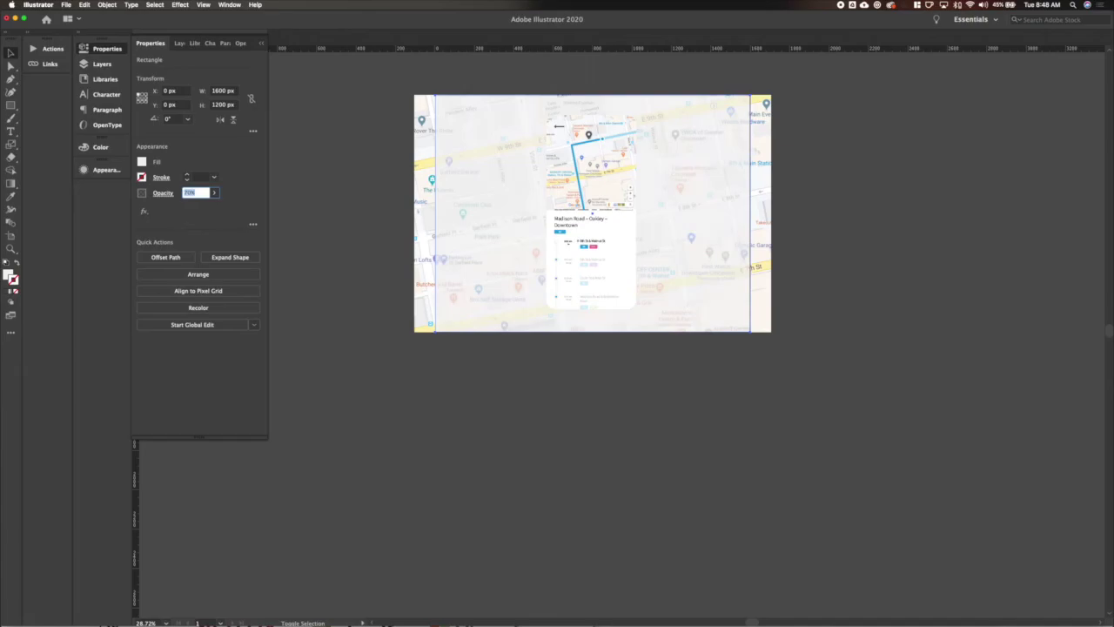
pyautogui.click(580, 291)
pyautogui.click(203, 4)
pyautogui.moveTo(181, 4)
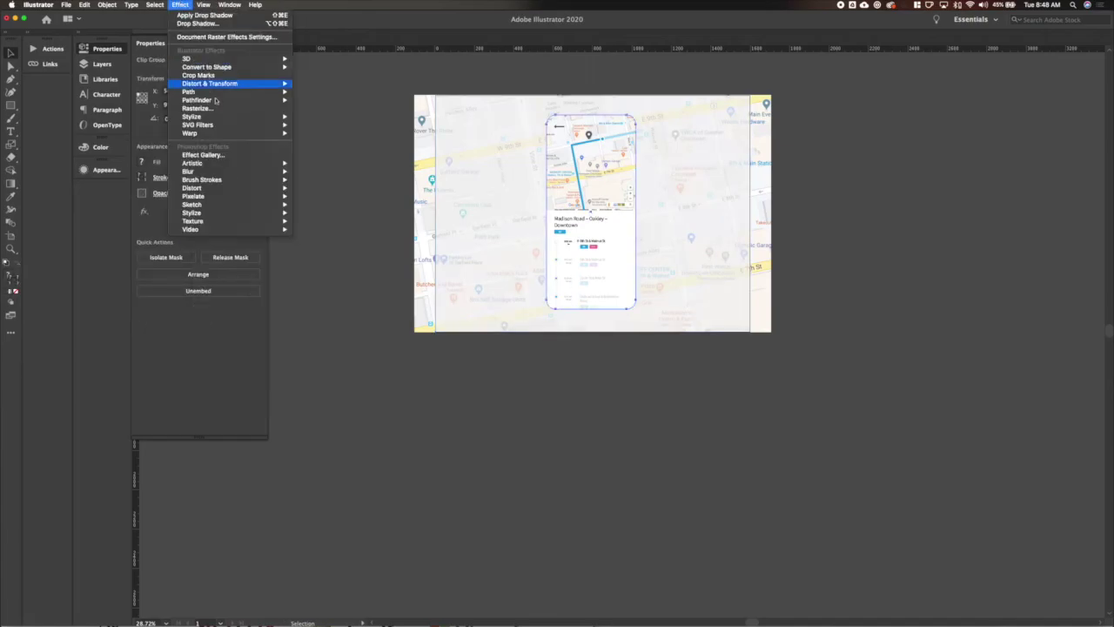
pyautogui.moveTo(209, 116)
pyautogui.click(324, 124)
pyautogui.press('Tab')
pyautogui.press('Tab')
pyautogui.press('Tab')
pyautogui.press('Tab')
pyautogui.click(625, 389)
# Copy the light-blue fill onto the overlay rectangle with the Eyedropper, then select the phone mockup.
pyautogui.click(474, 306)
pyautogui.click(459, 367)
pyautogui.click(566, 214)
pyautogui.press('i')
pyautogui.click(630, 128)
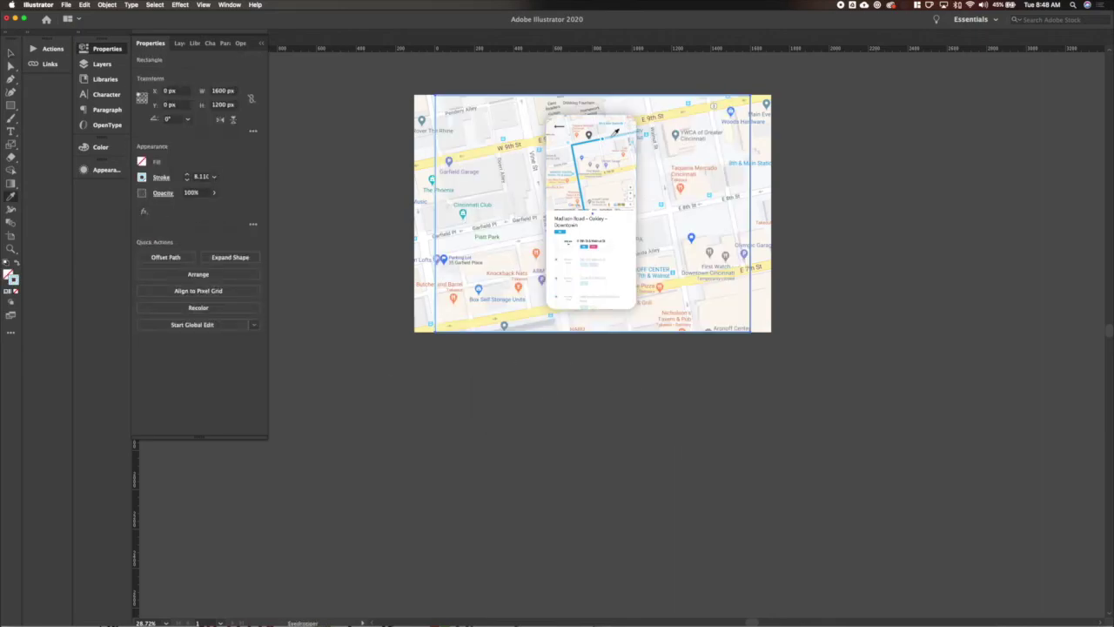
pyautogui.click(597, 300)
pyautogui.press('v')
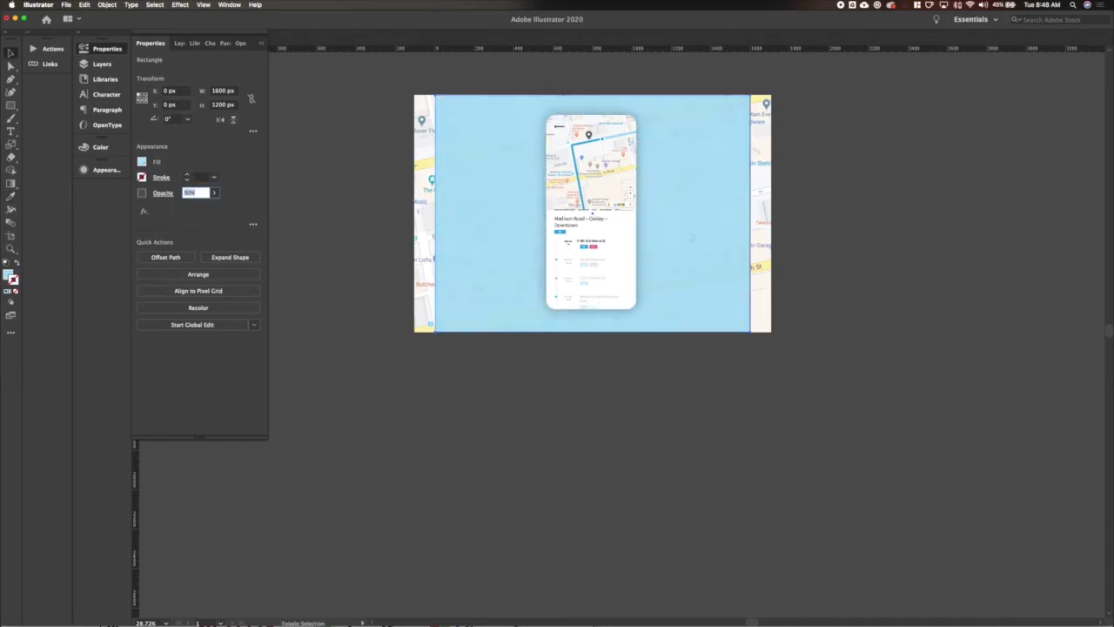
pyautogui.click(618, 360)
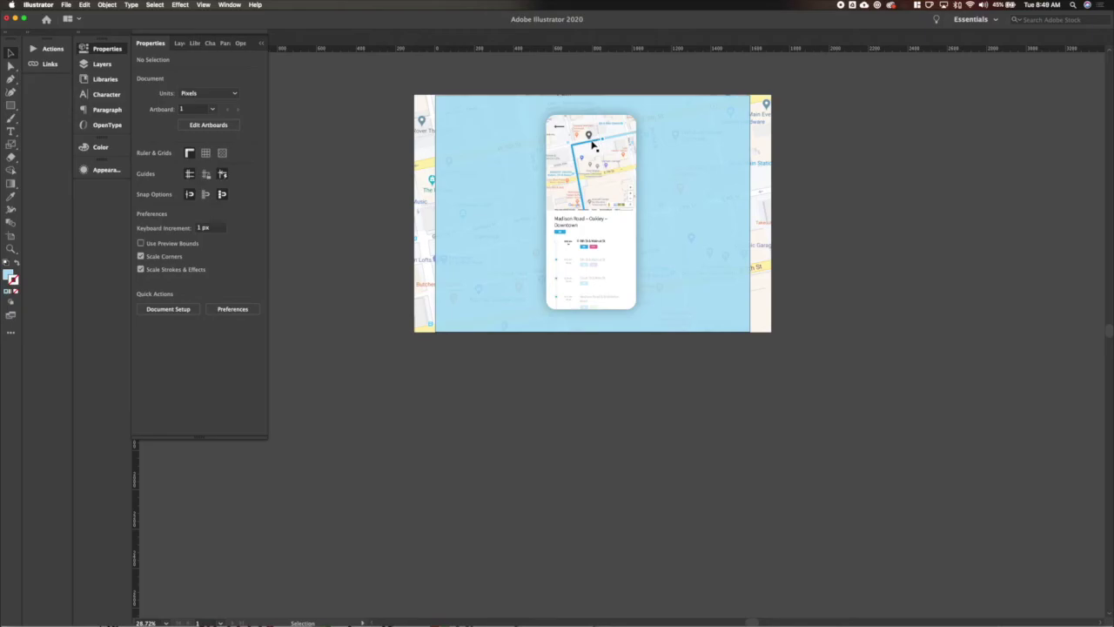
pyautogui.scroll(5, 364, 115)
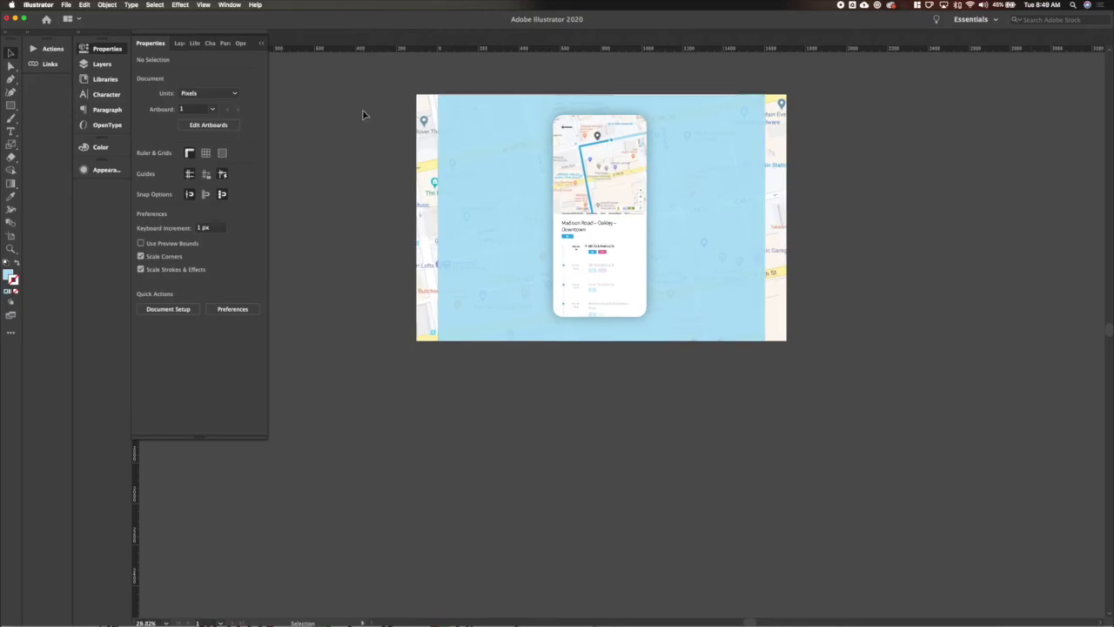
pyautogui.click(591, 261)
# Reapply Effect > Drop Shadow to the phone mockup, dismissing the warning.
pyautogui.click(181, 4)
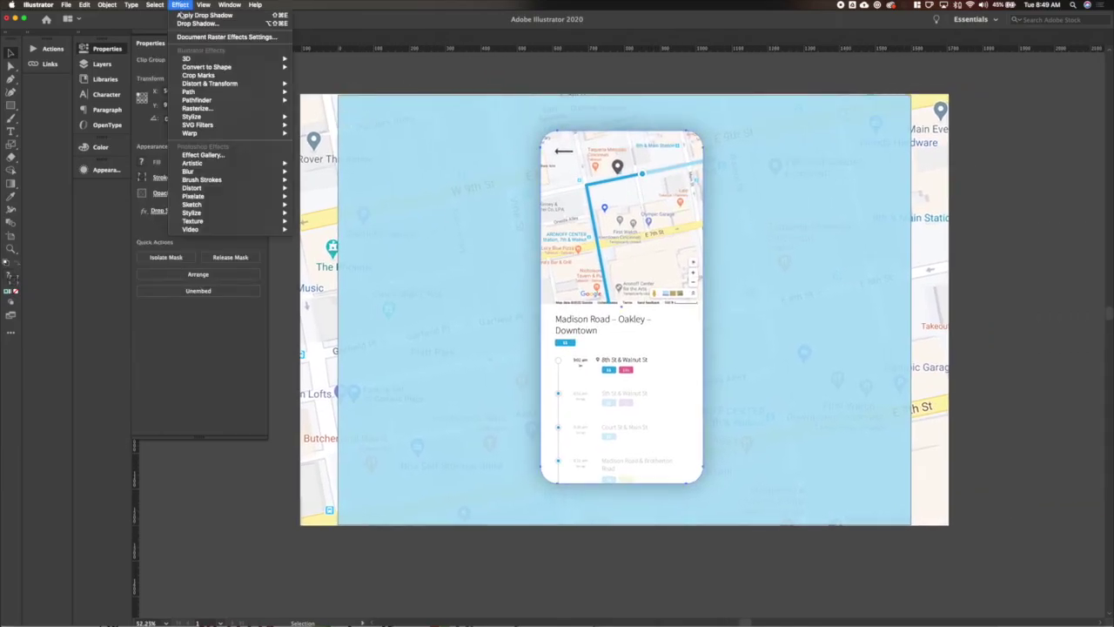
pyautogui.click(331, 118)
pyautogui.click(659, 344)
pyautogui.click(185, 213)
# Set the shadow to 70 px X offset, 60 px Y offset, 60 px blur, and higher opacity.
pyautogui.click(552, 316)
pyautogui.hotkey('shift', 'Up')
pyautogui.hotkey('shift', 'Up')
pyautogui.hotkey('shift', 'Up')
pyautogui.hotkey('shift', 'Up')
pyautogui.hotkey('shift', 'Up')
pyautogui.hotkey('shift', 'Up')
pyautogui.hotkey('shift', 'Up')
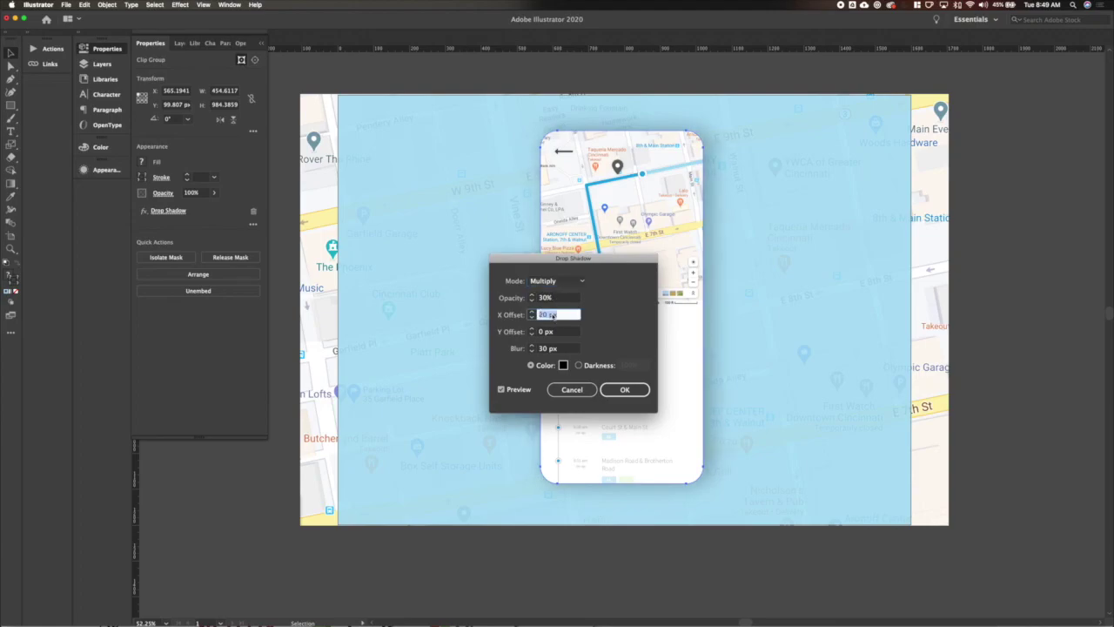
pyautogui.press('Tab')
pyautogui.hotkey('shift', 'Up')
pyautogui.hotkey('shift', 'Up')
pyautogui.hotkey('shift', 'Up')
pyautogui.hotkey('shift', 'Up')
pyautogui.hotkey('shift', 'Up')
pyautogui.hotkey('shift', 'Up')
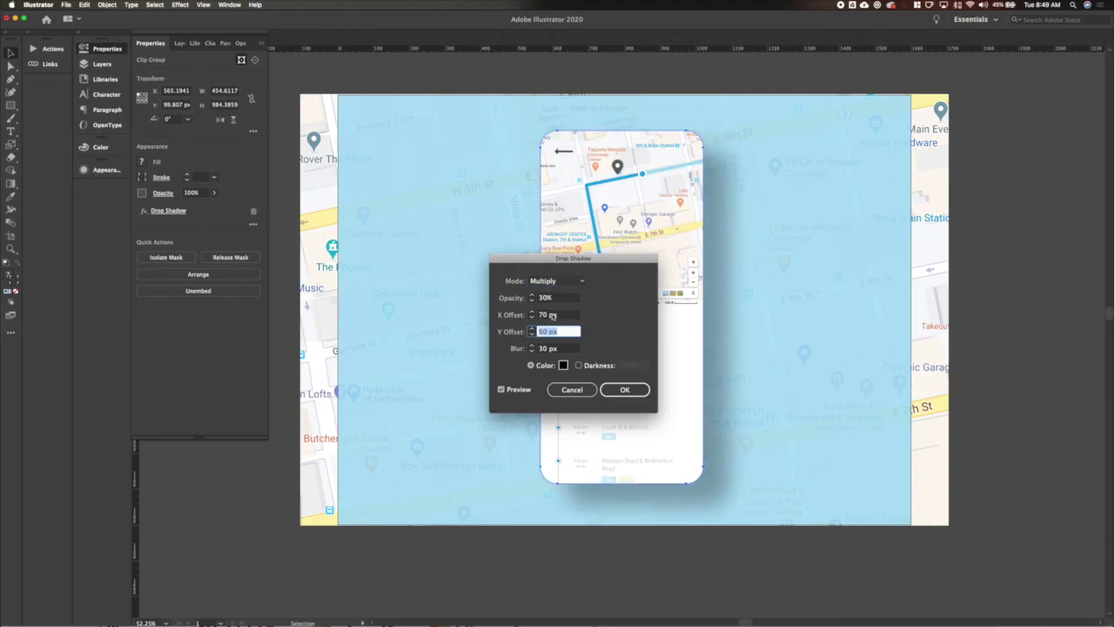
pyautogui.press('Tab')
pyautogui.hotkey('shift', 'Up')
pyautogui.hotkey('shift', 'Up')
pyautogui.hotkey('shift', 'Up')
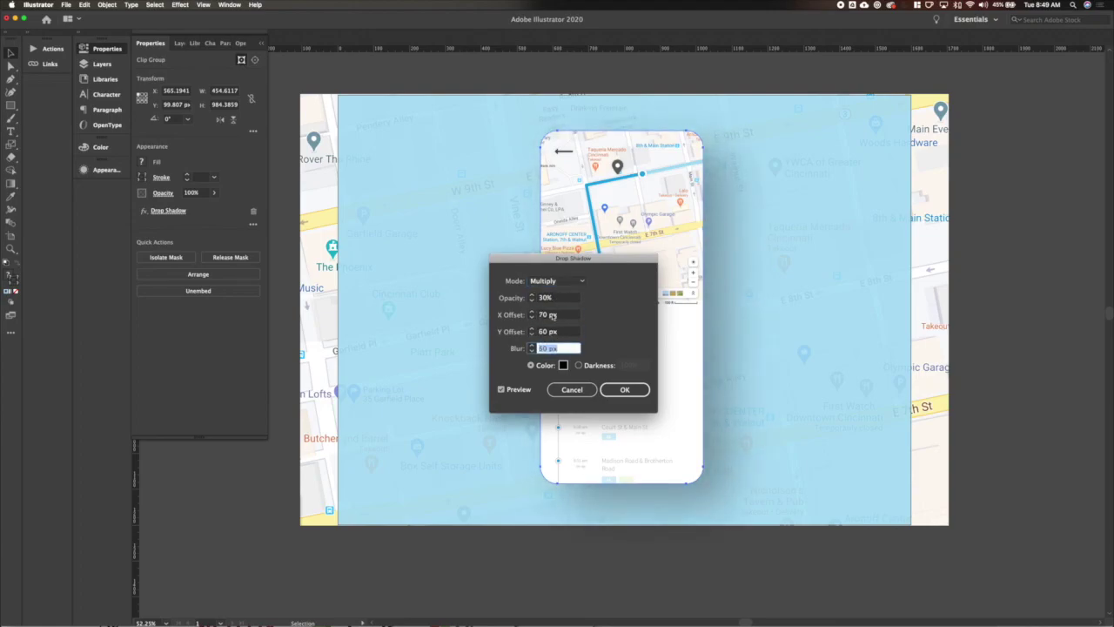
pyautogui.click(554, 298)
pyautogui.hotkey('shift', 'Up')
pyautogui.hotkey('shift', 'Up')
pyautogui.hotkey('shift', 'Up')
pyautogui.hotkey('shift', 'Up')
pyautogui.hotkey('shift', 'Up')
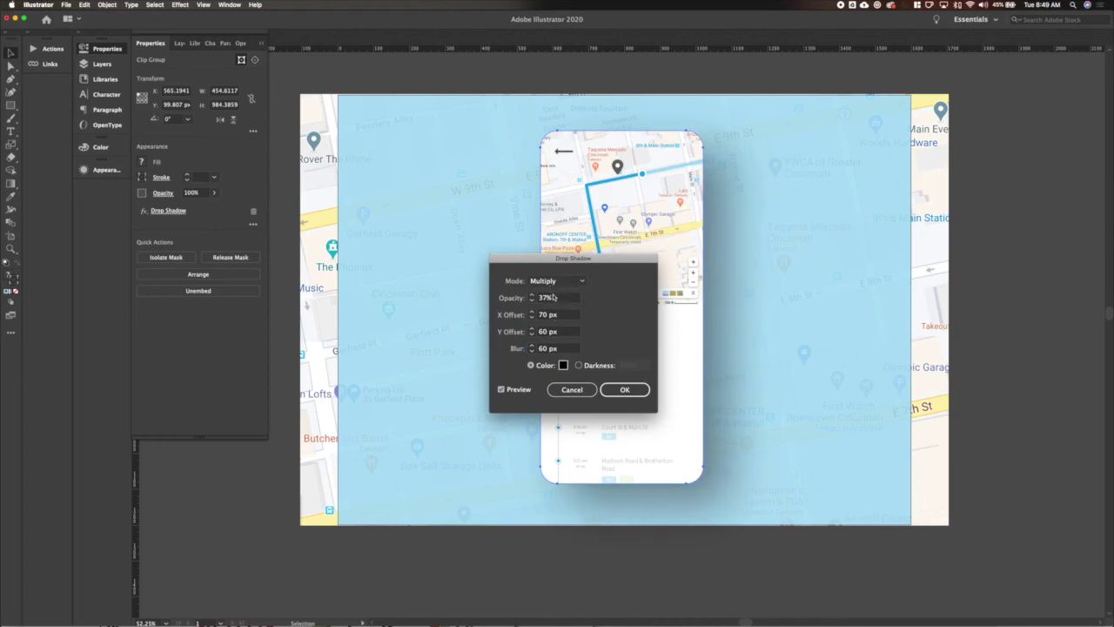
pyautogui.press('Return')
pyautogui.click(472, 305)
pyautogui.press('g')
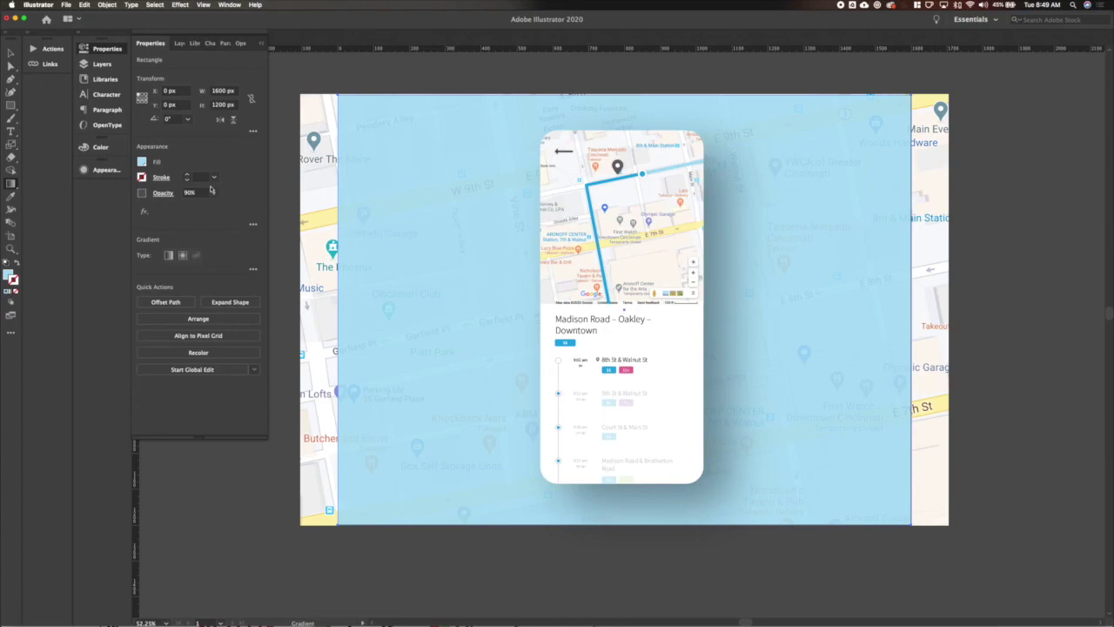
# Switch the background rectangle's fill to a gradient and expand the gradient settings.
pyautogui.click(142, 162)
pyautogui.click(7, 290)
pyautogui.click(142, 166)
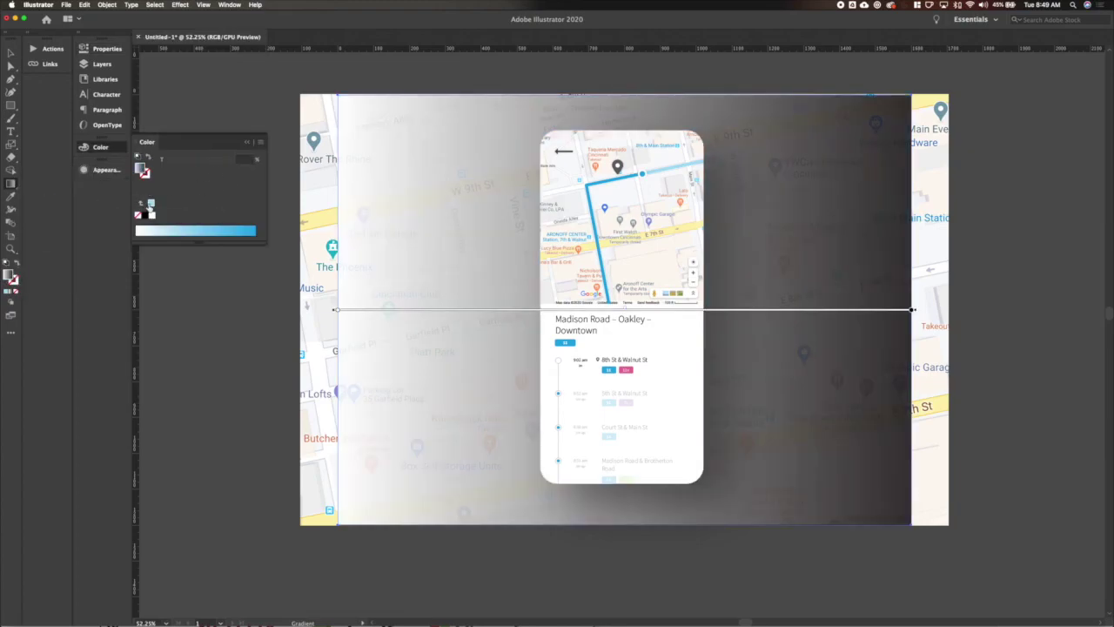
pyautogui.click(180, 227)
pyautogui.press('.')
pyautogui.click(101, 51)
pyautogui.click(252, 269)
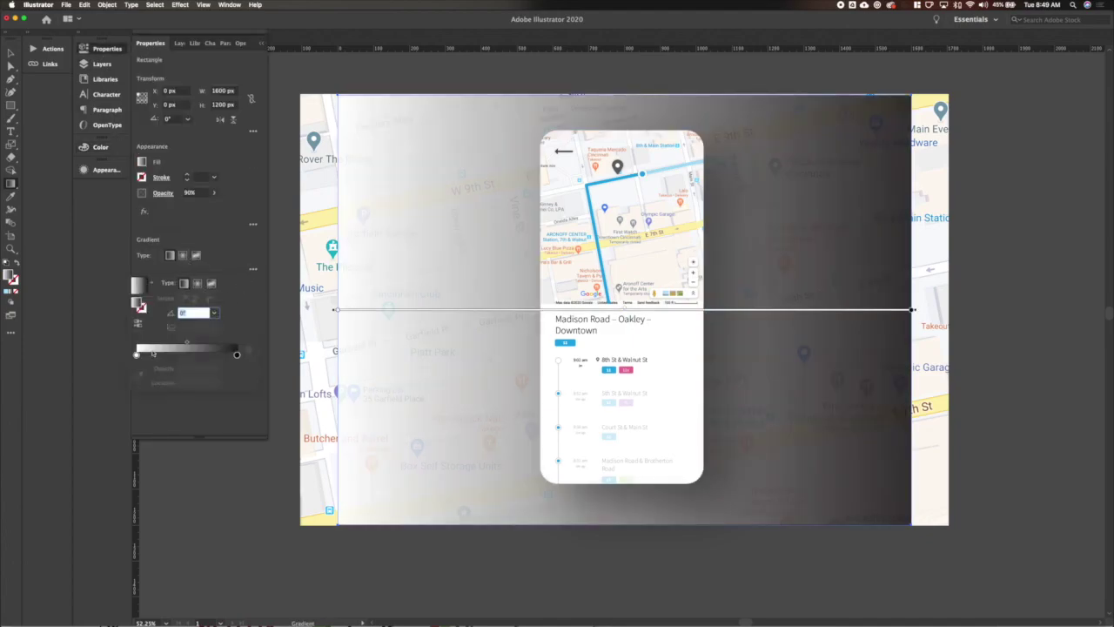
# Make both gradient stops blue, tint the left stop to 60%, and remove the middle stop.
pyautogui.doubleClick(136, 354)
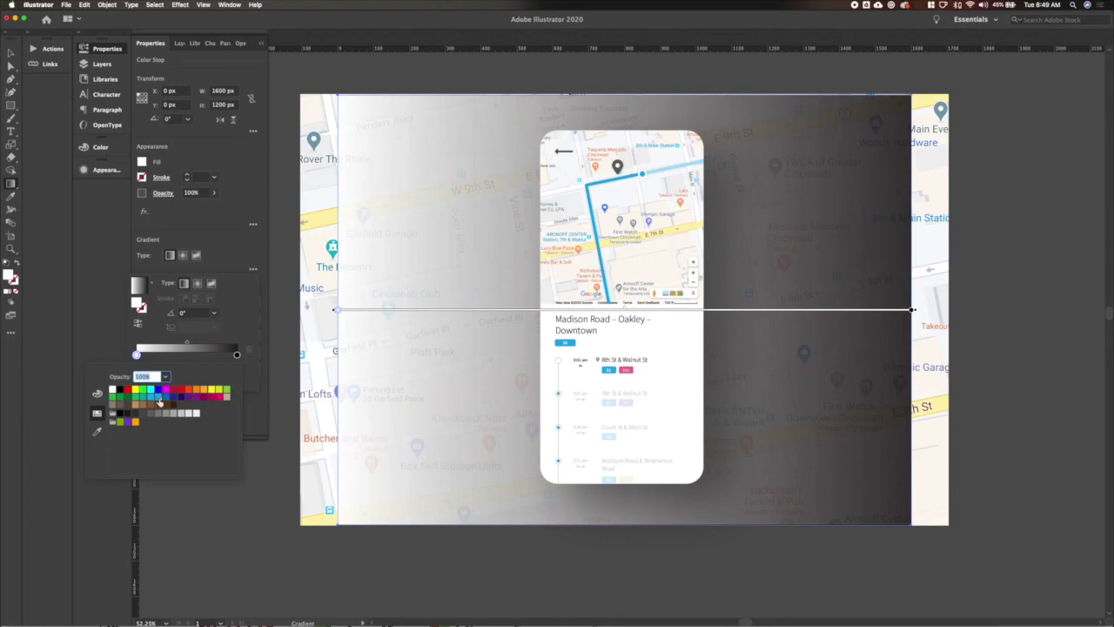
pyautogui.click(159, 400)
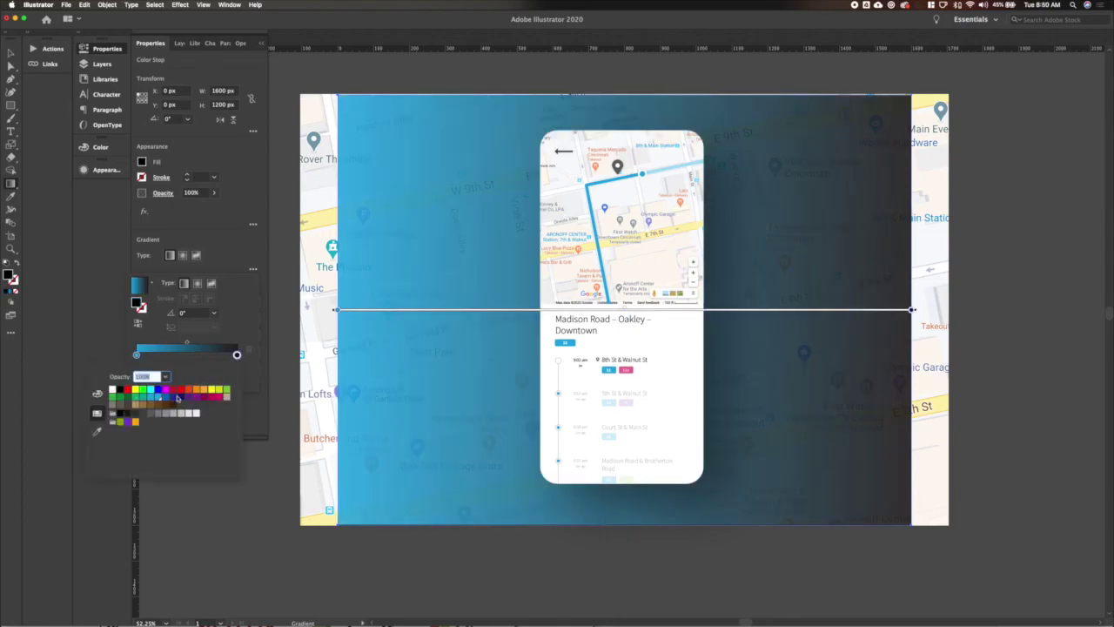
pyautogui.click(160, 400)
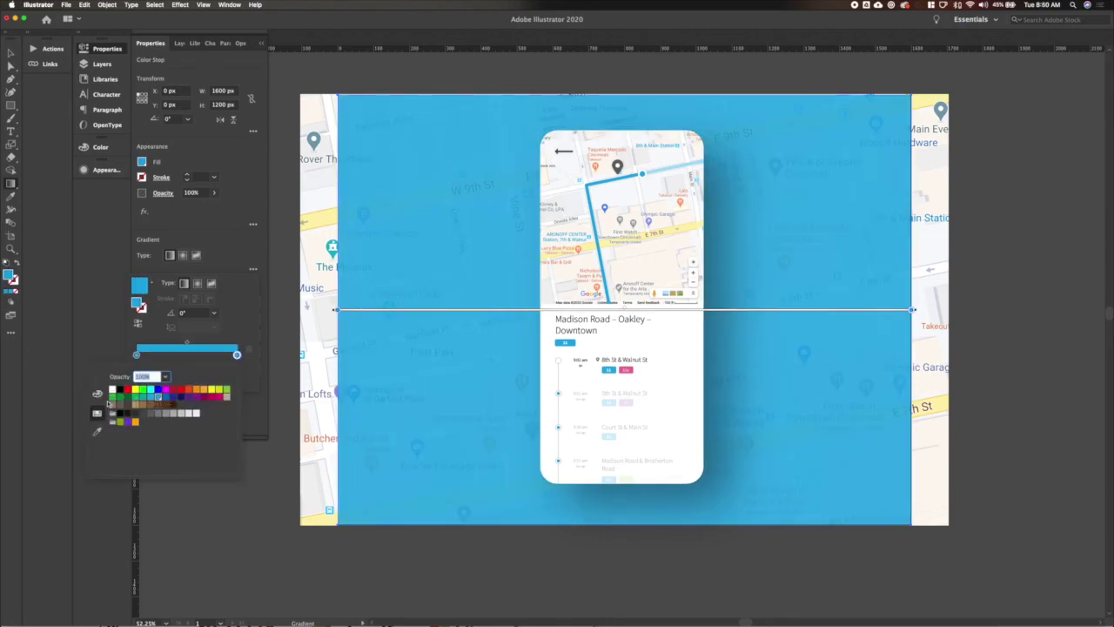
pyautogui.click(98, 396)
pyautogui.doubleClick(221, 395)
pyautogui.write('60')
pyautogui.press('Return')
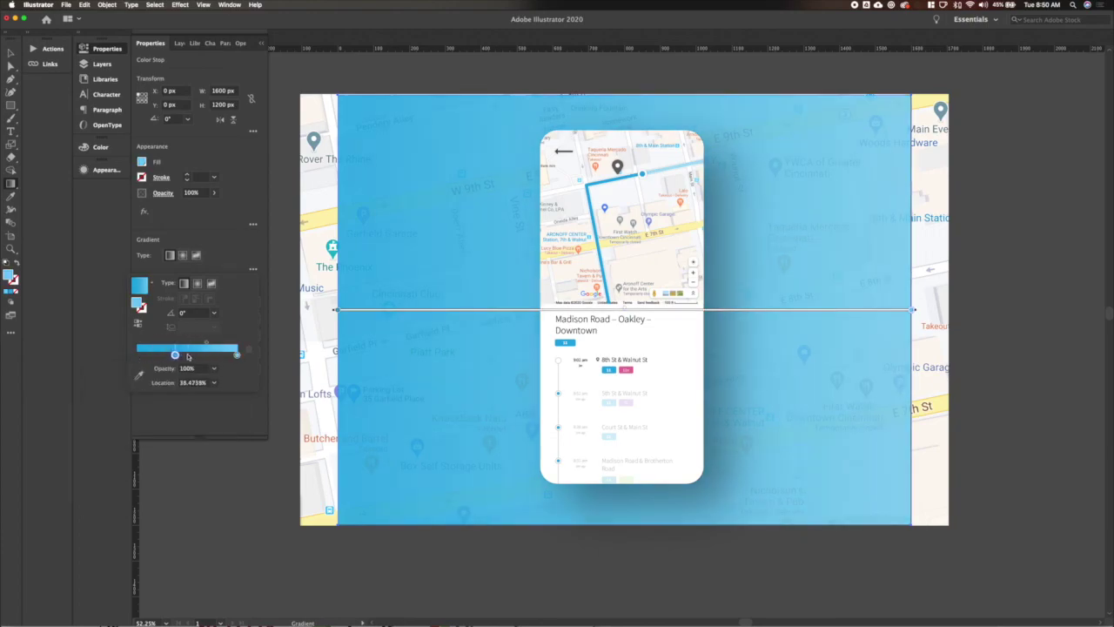
pyautogui.click(184, 354)
pyautogui.moveTo(175, 358); pyautogui.dragTo(179, 363)
# Rotate the gradient angle to about -32°.
pyautogui.click(237, 354)
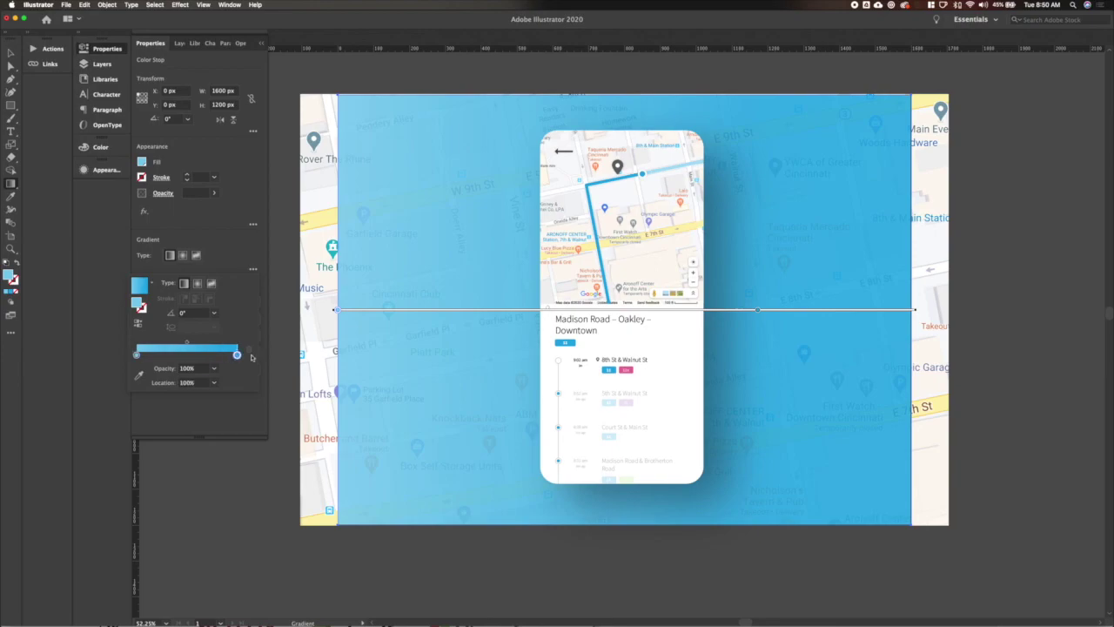
pyautogui.click(198, 313)
pyautogui.press('Down')
pyautogui.press('Down')
pyautogui.press('Down')
pyautogui.press('Down')
pyautogui.press('Down')
pyautogui.press('Down')
pyautogui.press('Down')
pyautogui.press('Down')
pyautogui.press('Down')
pyautogui.press('Down')
pyautogui.press('Down')
pyautogui.press('Down')
pyautogui.press('Down')
pyautogui.press('Down')
pyautogui.press('Down')
pyautogui.press('Down')
pyautogui.press('Down')
pyautogui.press('Down')
pyautogui.press('Down')
pyautogui.press('Down')
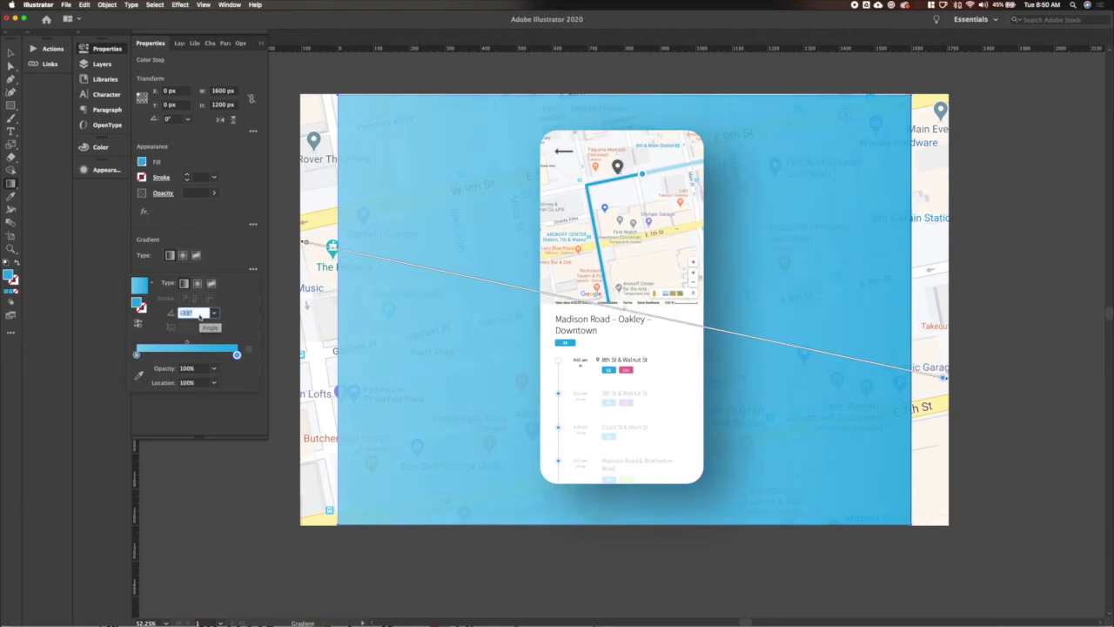
pyautogui.press('Down')
pyautogui.press('Down')
pyautogui.press('Down')
pyautogui.press('Down')
pyautogui.press('Down')
pyautogui.press('Down')
pyautogui.press('Down')
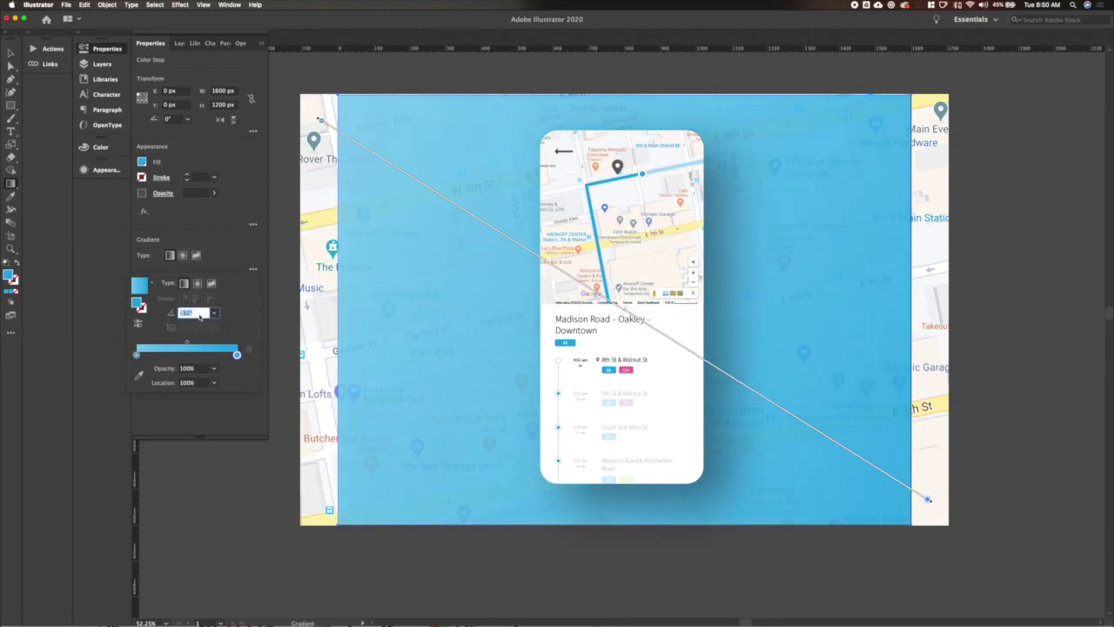
# Set the gradient rectangle's opacity to 80%.
pyautogui.click(196, 193)
pyautogui.click(196, 193)
pyautogui.write('80')
pyautogui.press('Return')
pyautogui.click(425, 418)
pyautogui.click(426, 418)
pyautogui.click(193, 192)
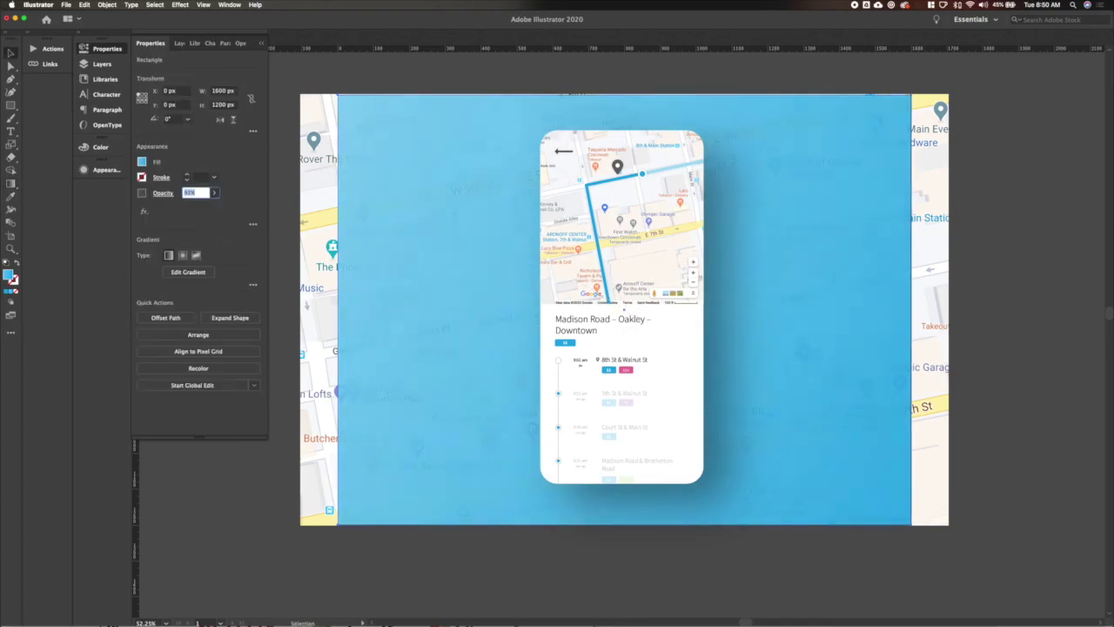
pyautogui.click(662, 348)
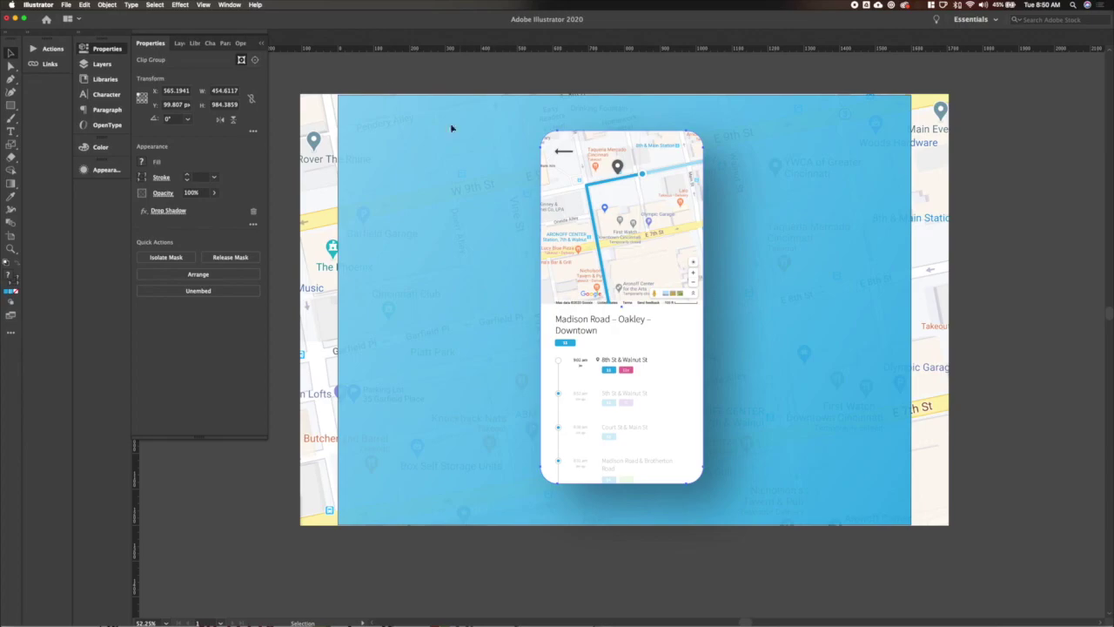
# Clip the map to the background rectangle using the right-click menu.
pyautogui.click(338, 107)
pyautogui.click(363, 131)
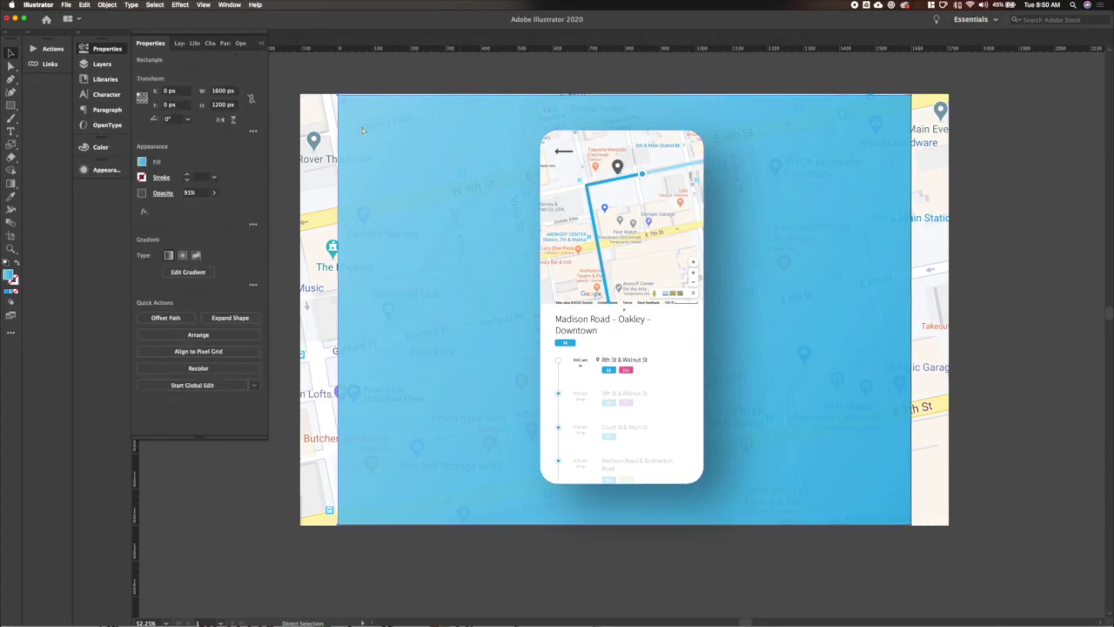
pyautogui.press('super+shift+bracketright')
pyautogui.press('super+a')
pyautogui.rightClick(313, 127)
pyautogui.click(367, 202)
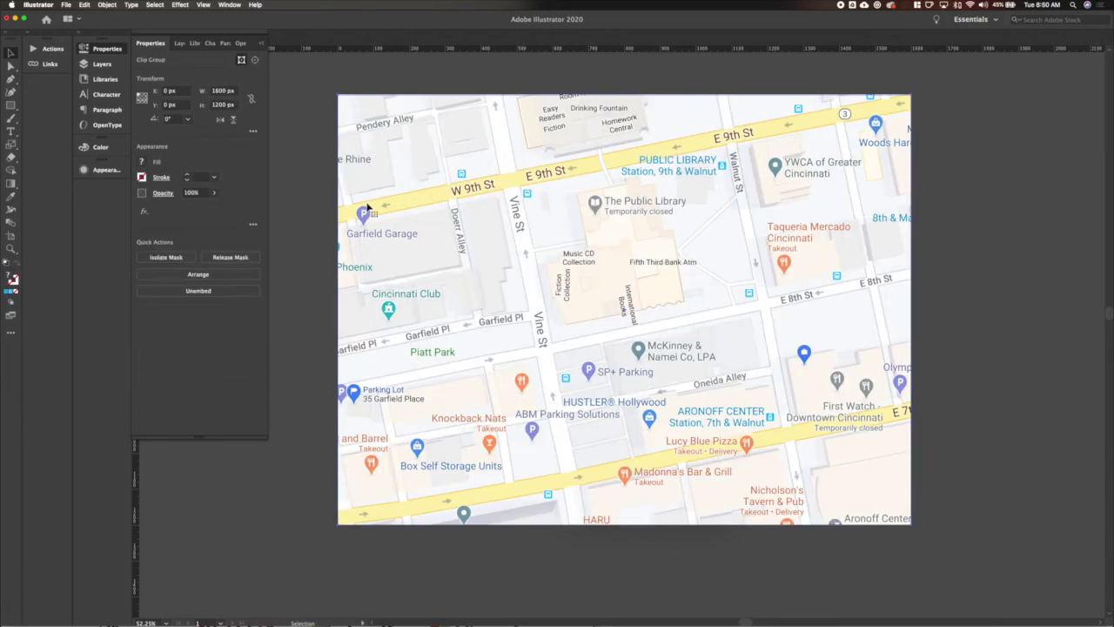
# Align all the artwork to the artboard, adjust its vertical position, and deselect.
pyautogui.press('super+a')
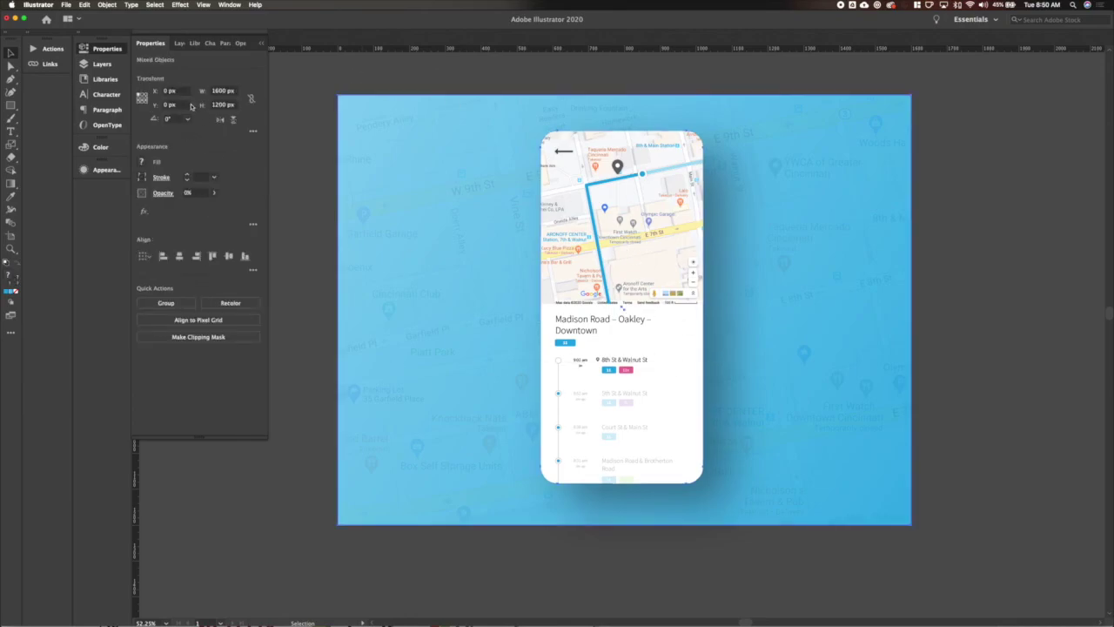
pyautogui.click(180, 256)
pyautogui.click(177, 105)
pyautogui.press('Return')
pyautogui.click(294, 188)
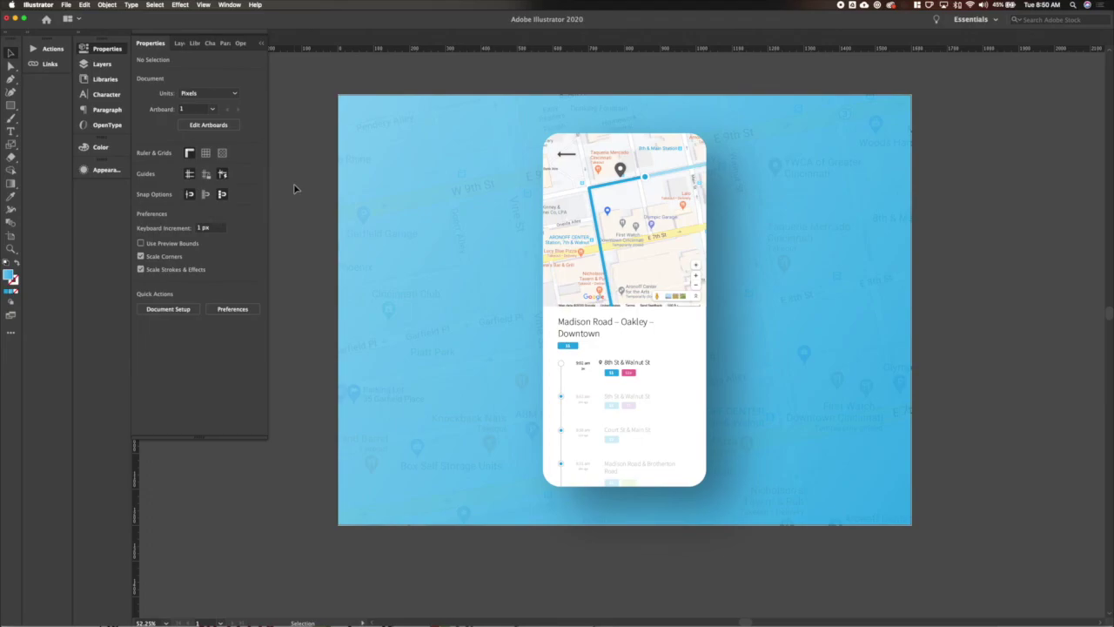
pyautogui.scroll(-2, 294, 188)
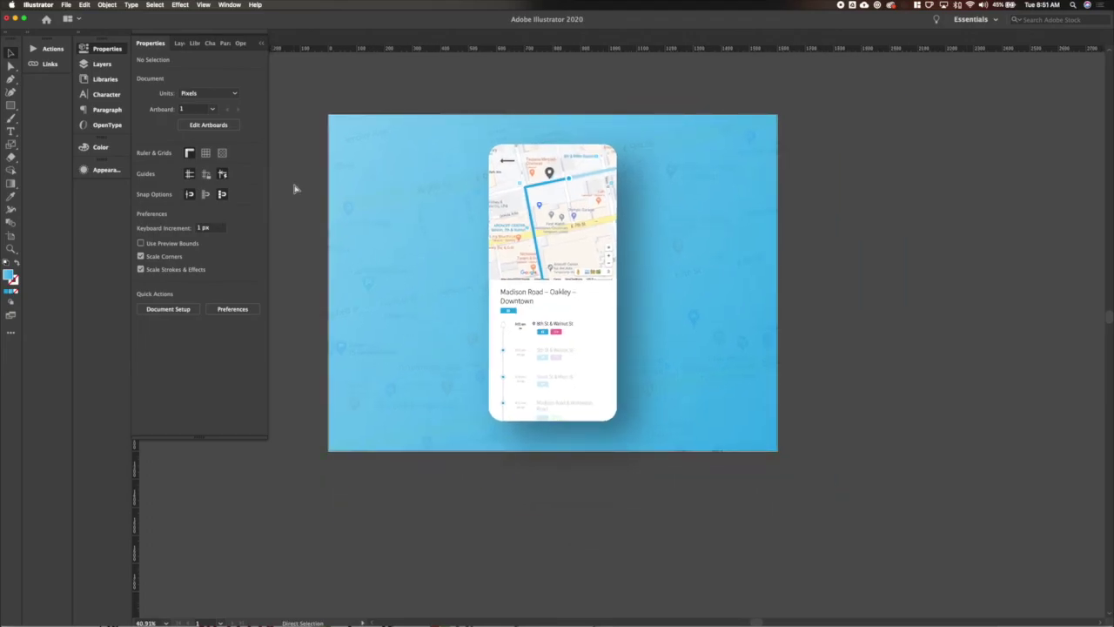